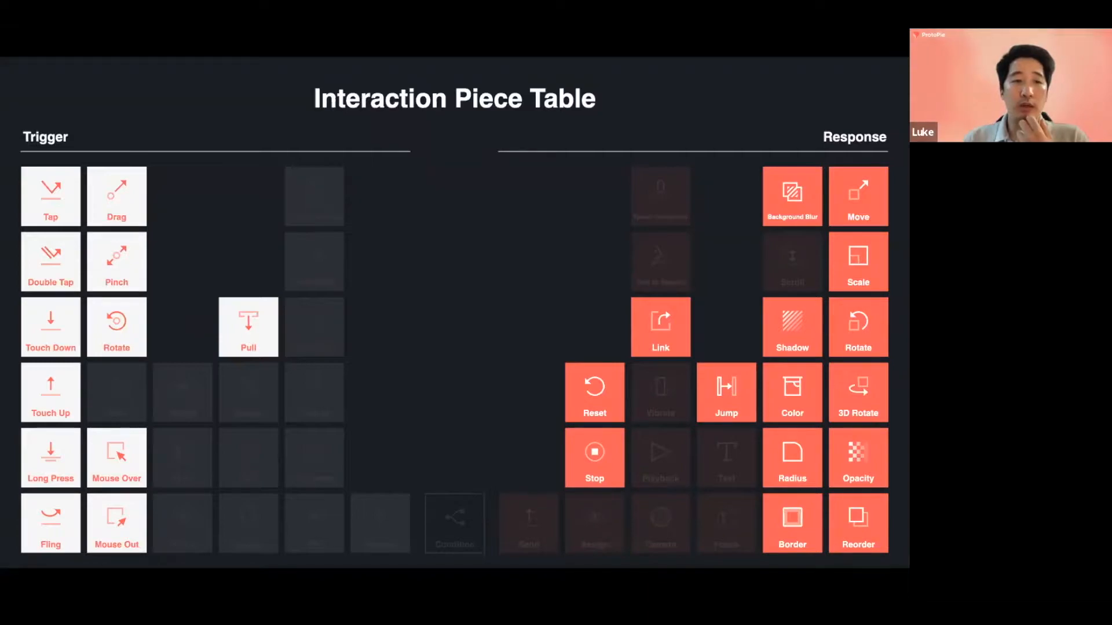
pyautogui.press('Right')
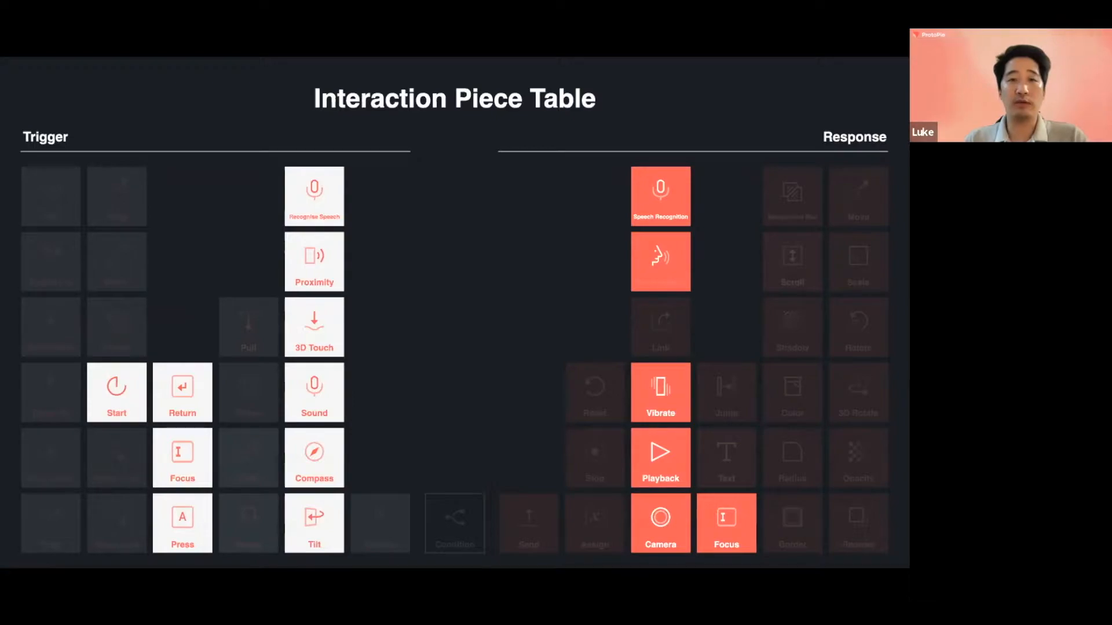
pyautogui.press('Right')
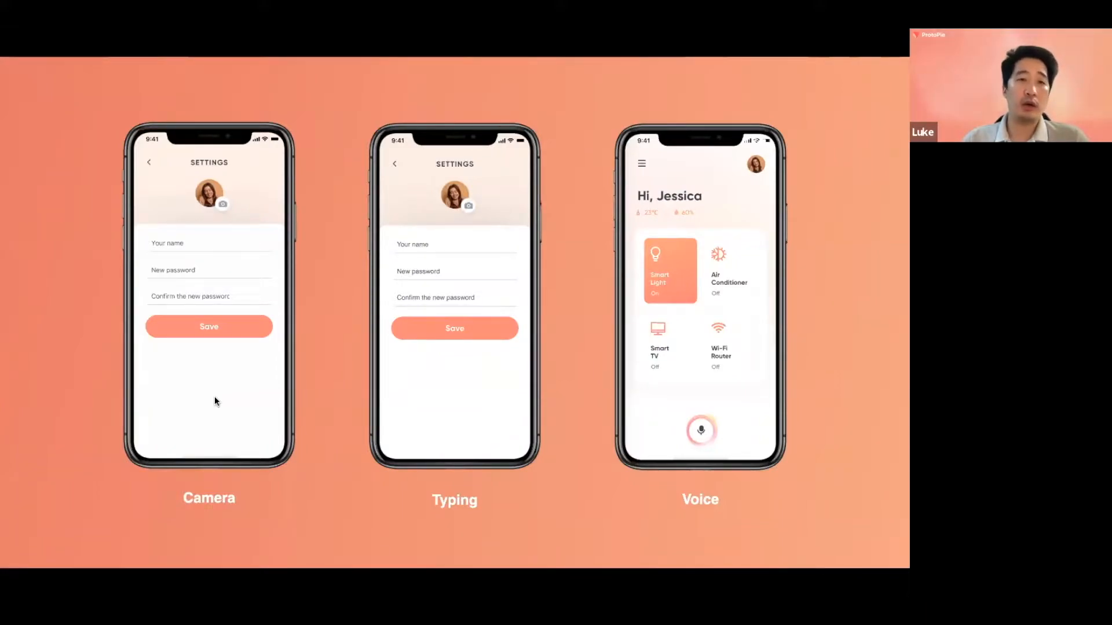
pyautogui.moveTo(212, 371)
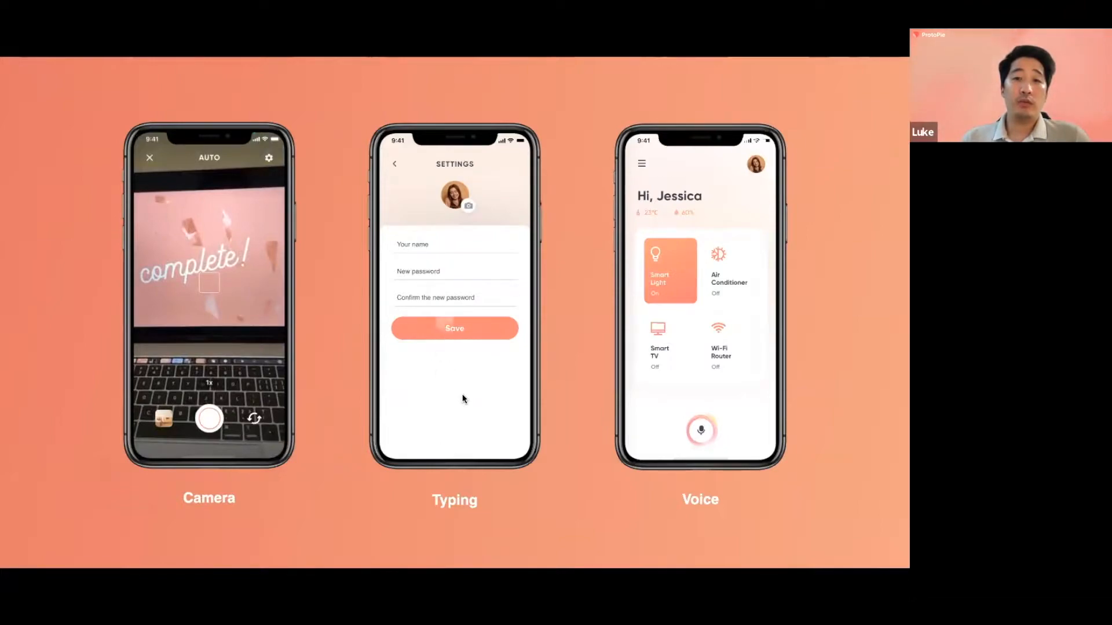
pyautogui.click(724, 377)
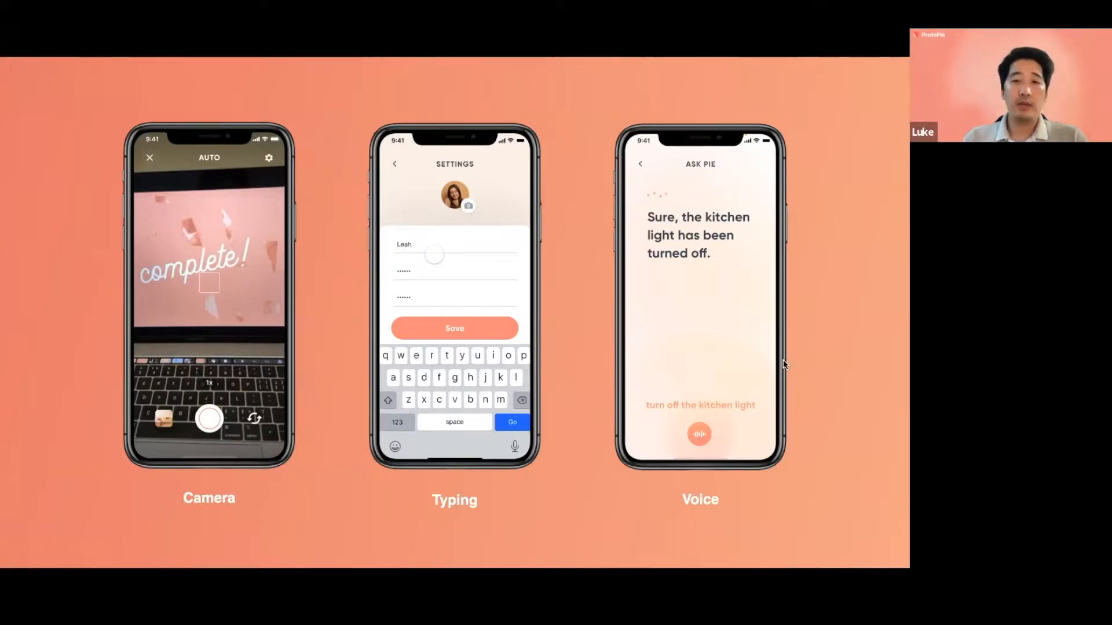
pyautogui.moveTo(778, 350)
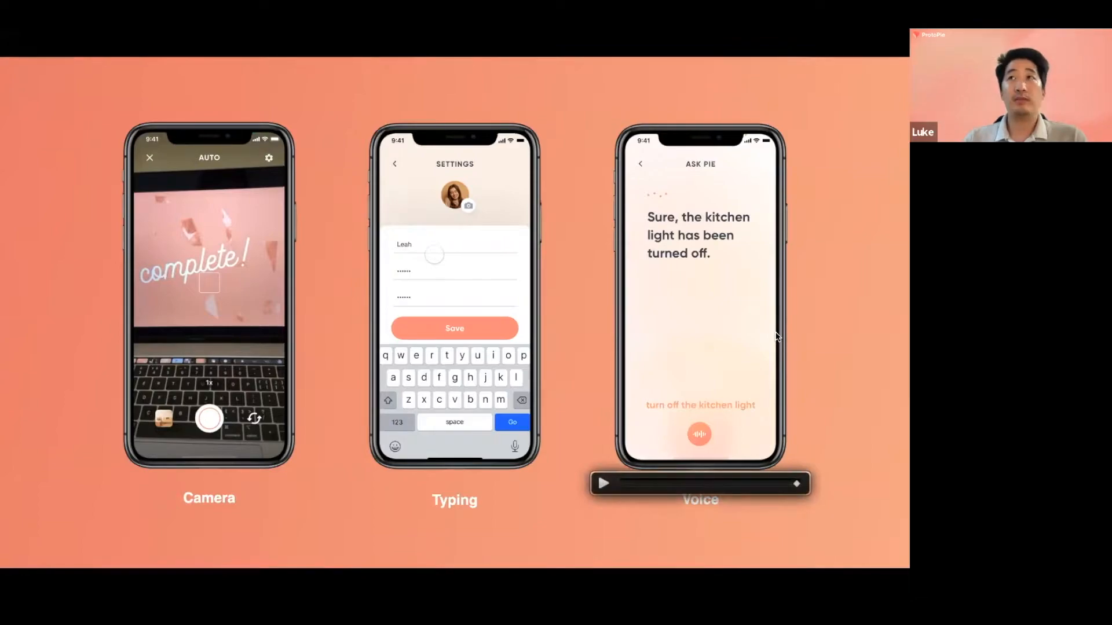
pyautogui.press('Right')
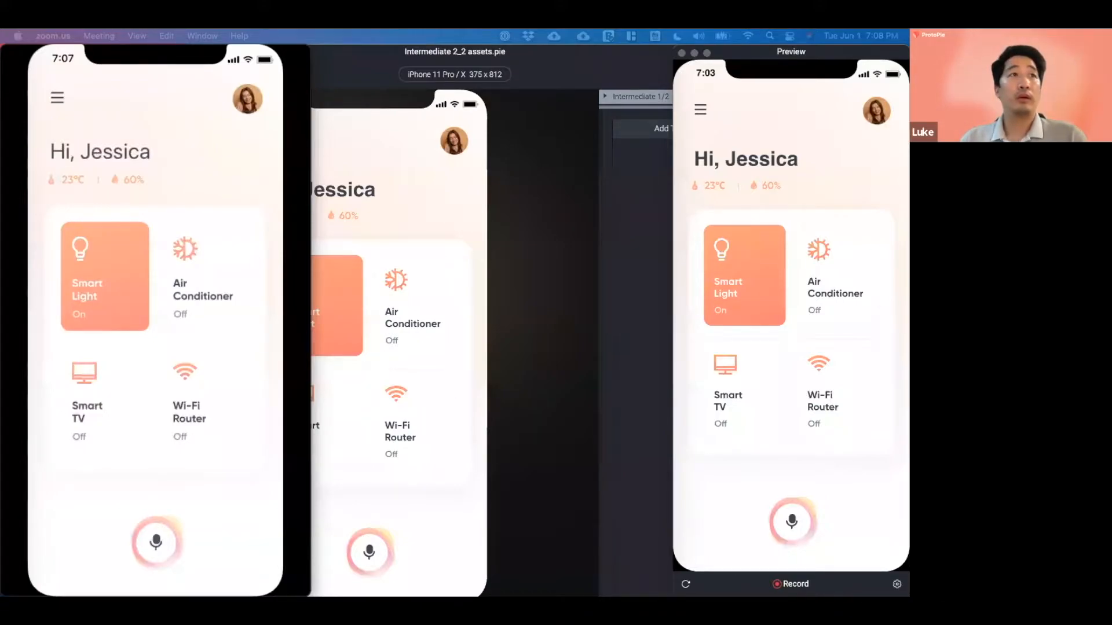
# - Switch to the ProtoPie editor window with Intermediate 2_2 assets.pie open
pyautogui.moveTo(189, 119)
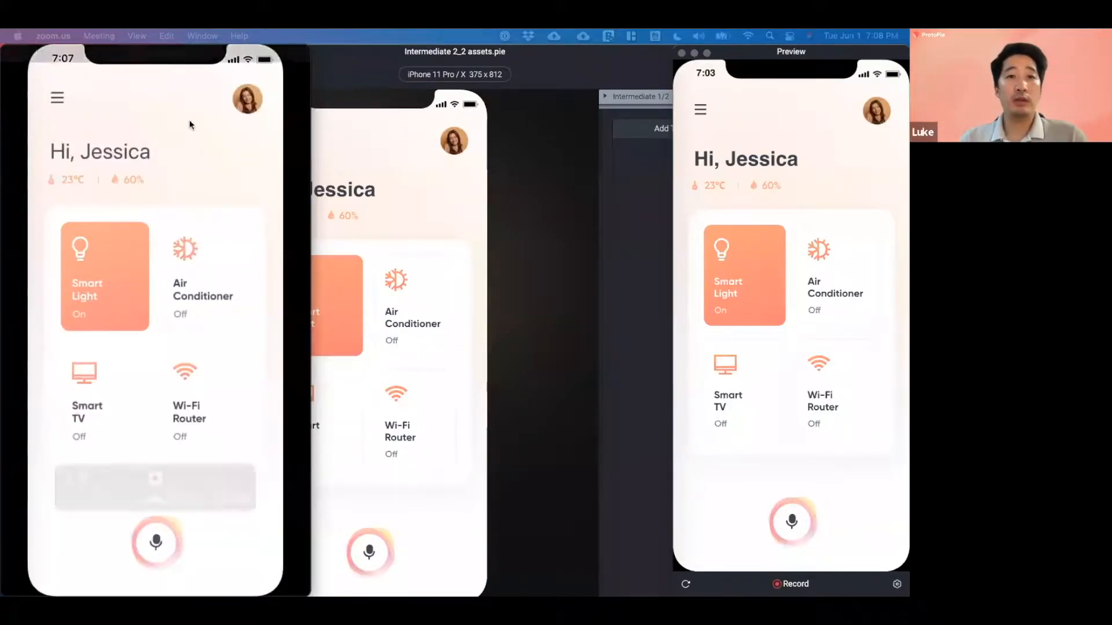
pyautogui.click(341, 63)
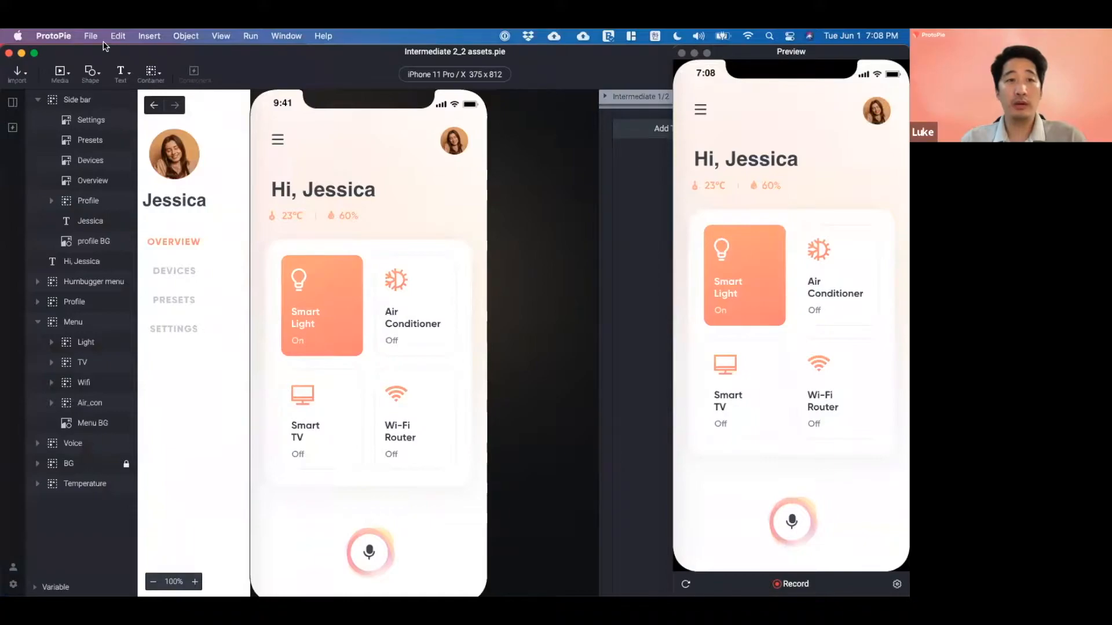
pyautogui.click(327, 73)
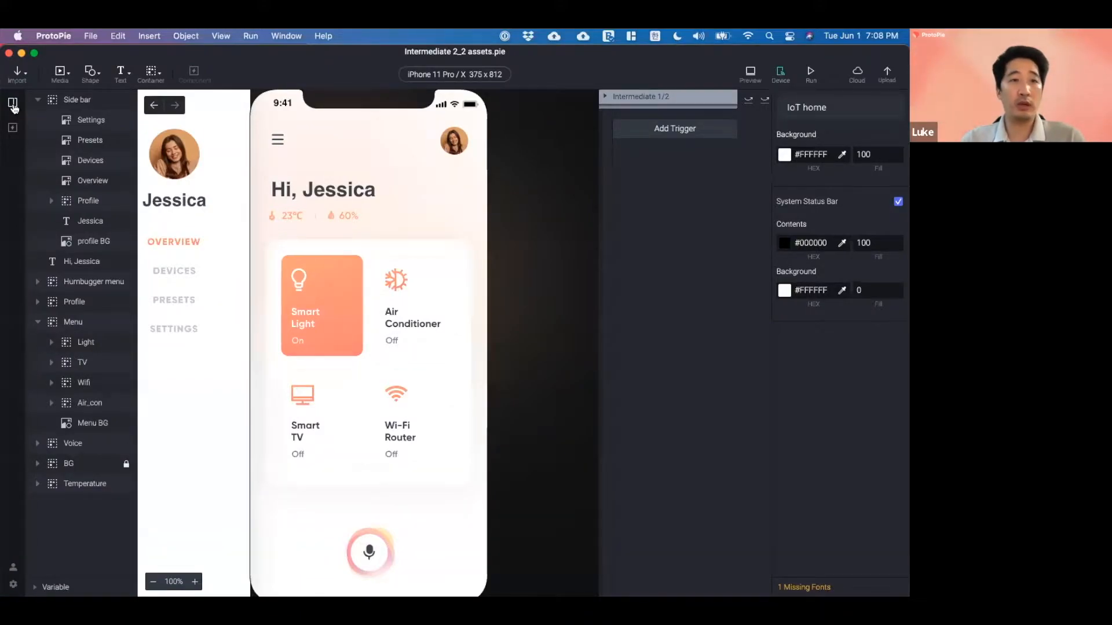
# - Look over the project's scene thumbnails and return to the IoT home scene
pyautogui.click(13, 104)
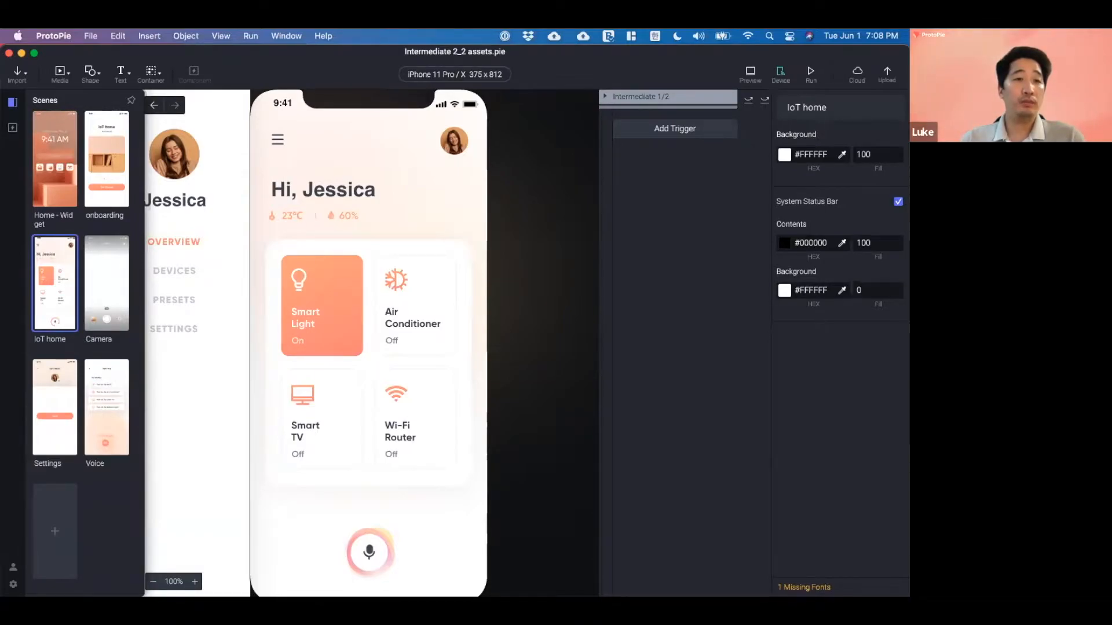
pyautogui.click(58, 296)
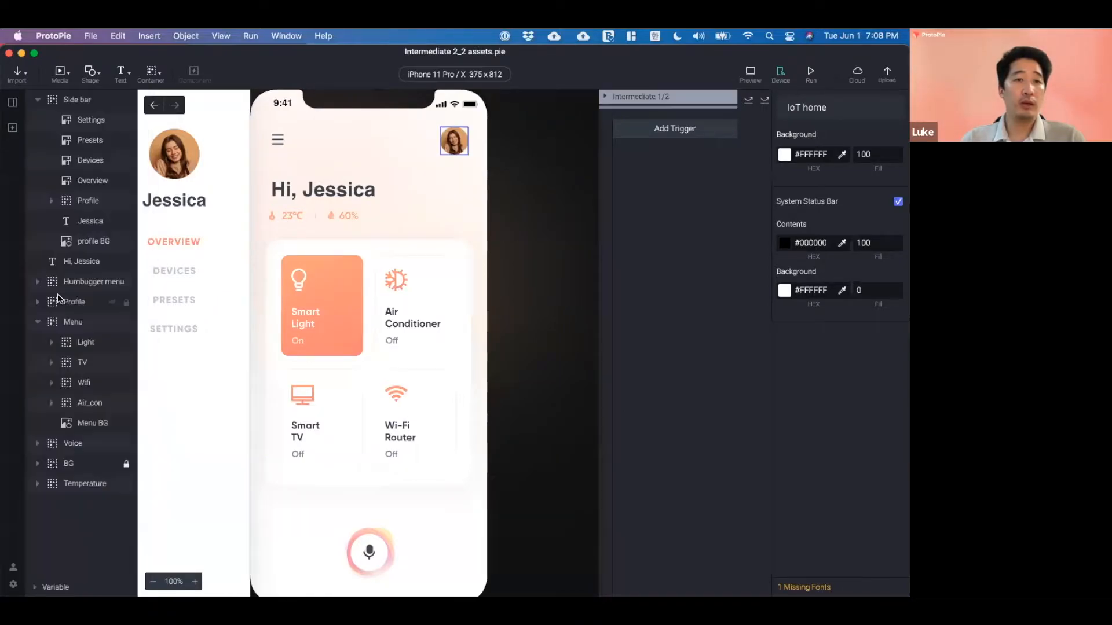
pyautogui.click(16, 104)
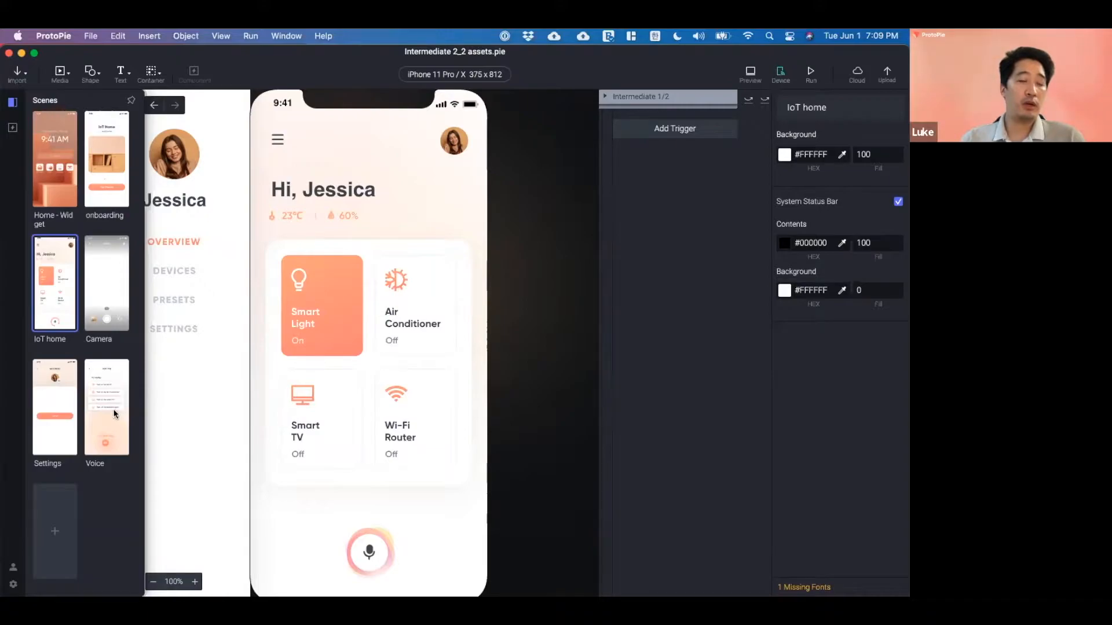
pyautogui.click(56, 296)
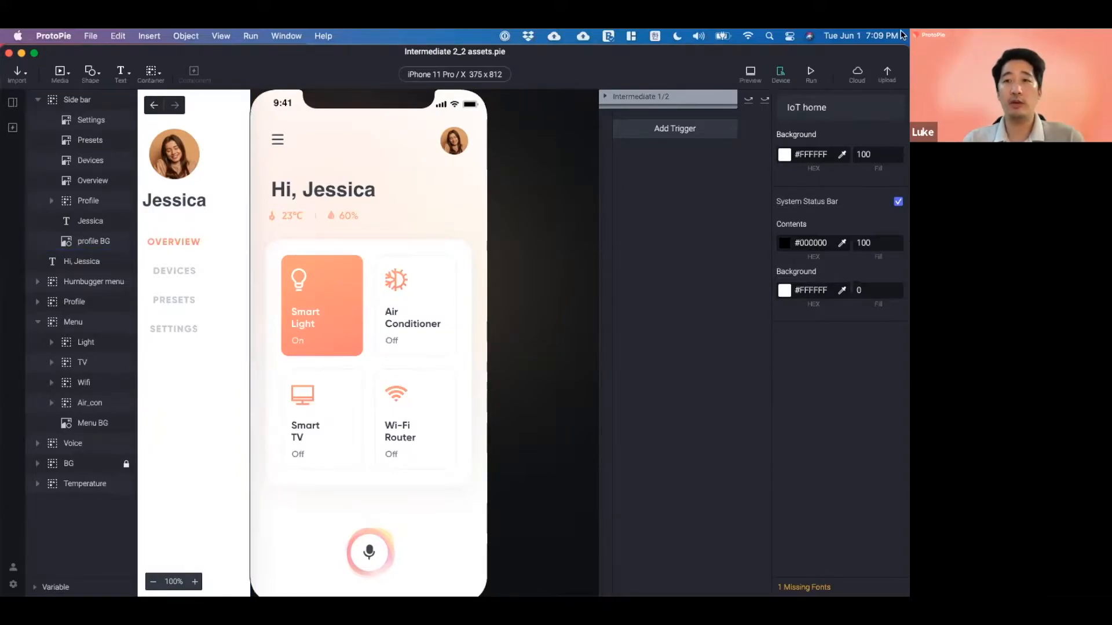
# - Run the prototype preview, open the side bar from the hamburger menu to check its Settings entry, and return to the editor
pyautogui.click(811, 72)
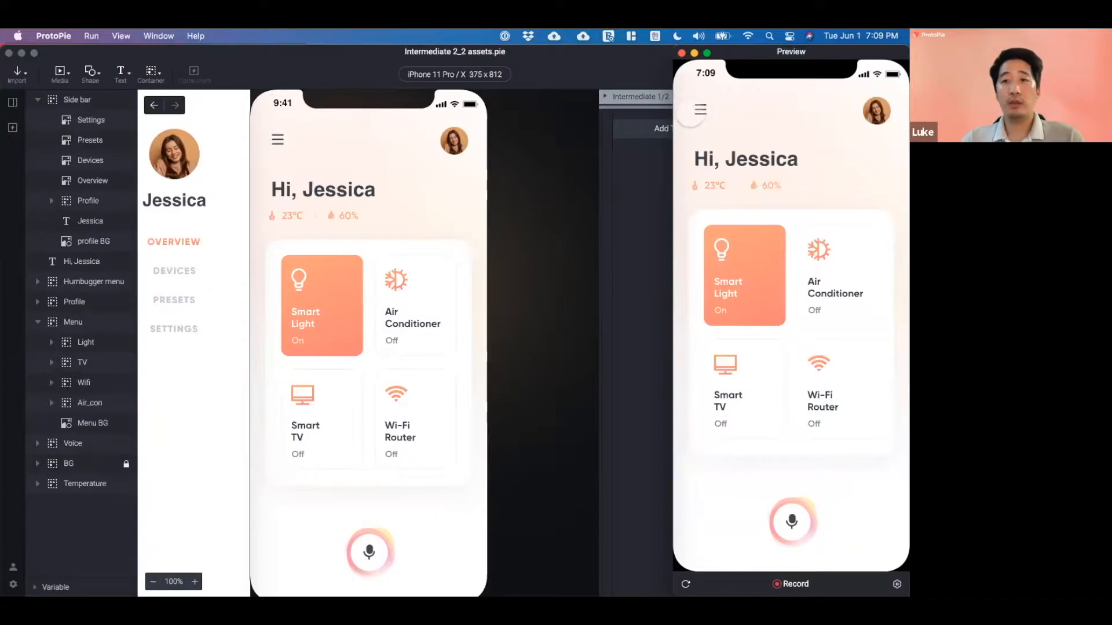
pyautogui.click(700, 110)
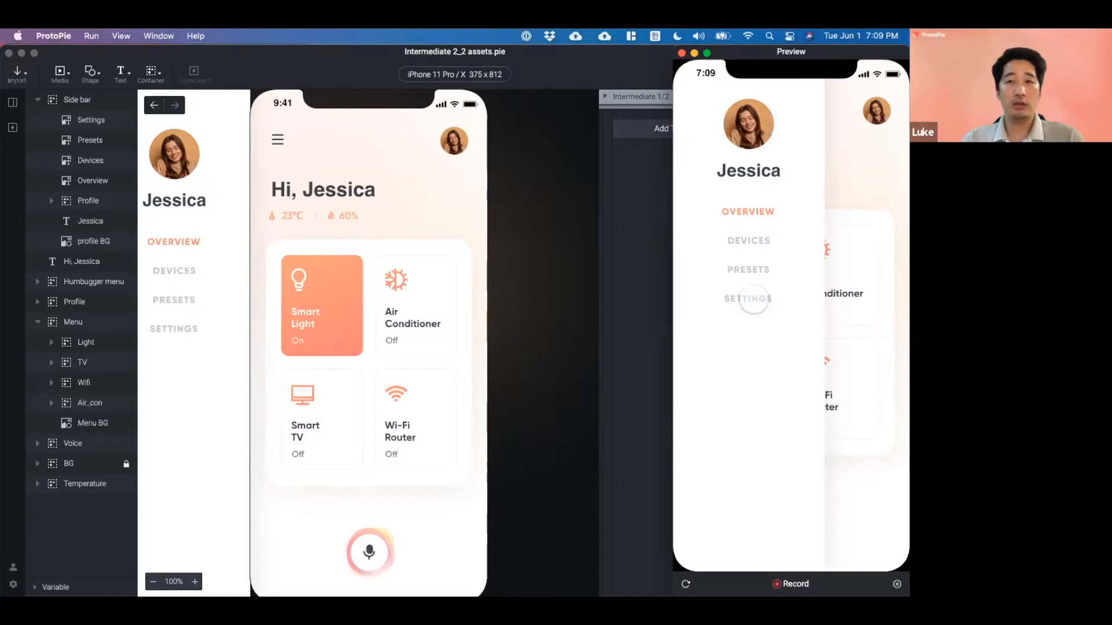
pyautogui.click(578, 175)
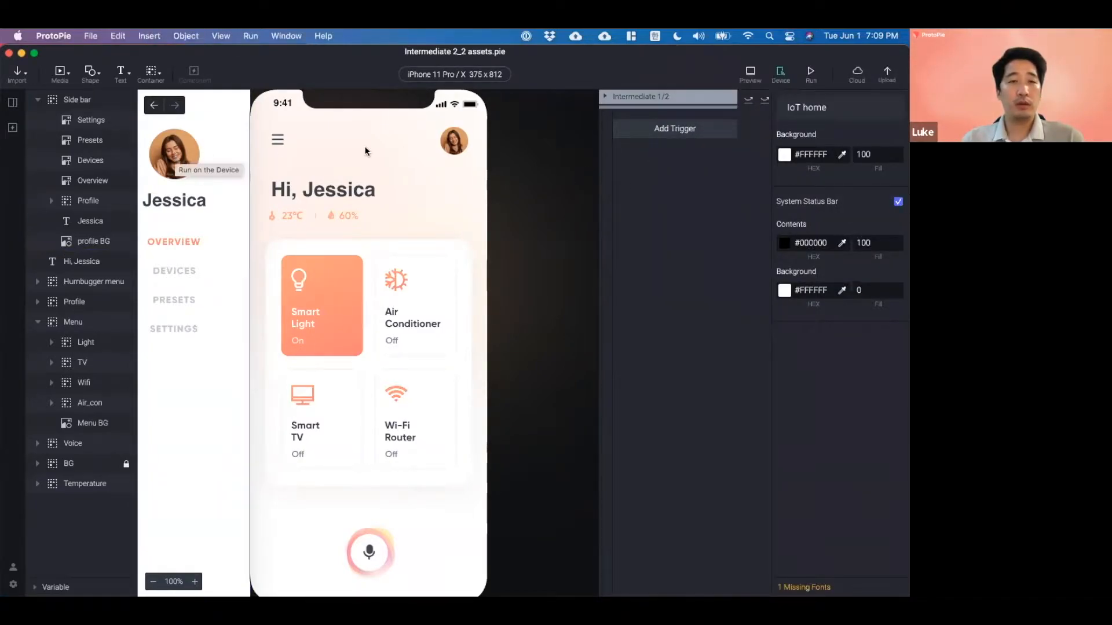
# - Add a Tap trigger to the side bar's Settings layer with a Jump response to the Settings scene
pyautogui.click(192, 281)
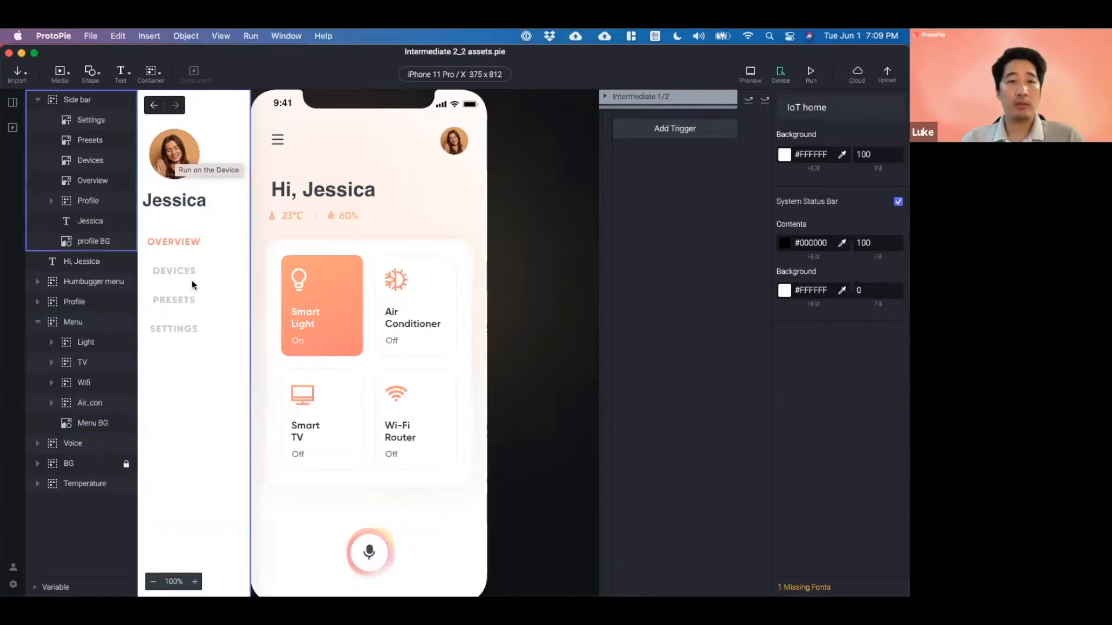
pyautogui.click(175, 329)
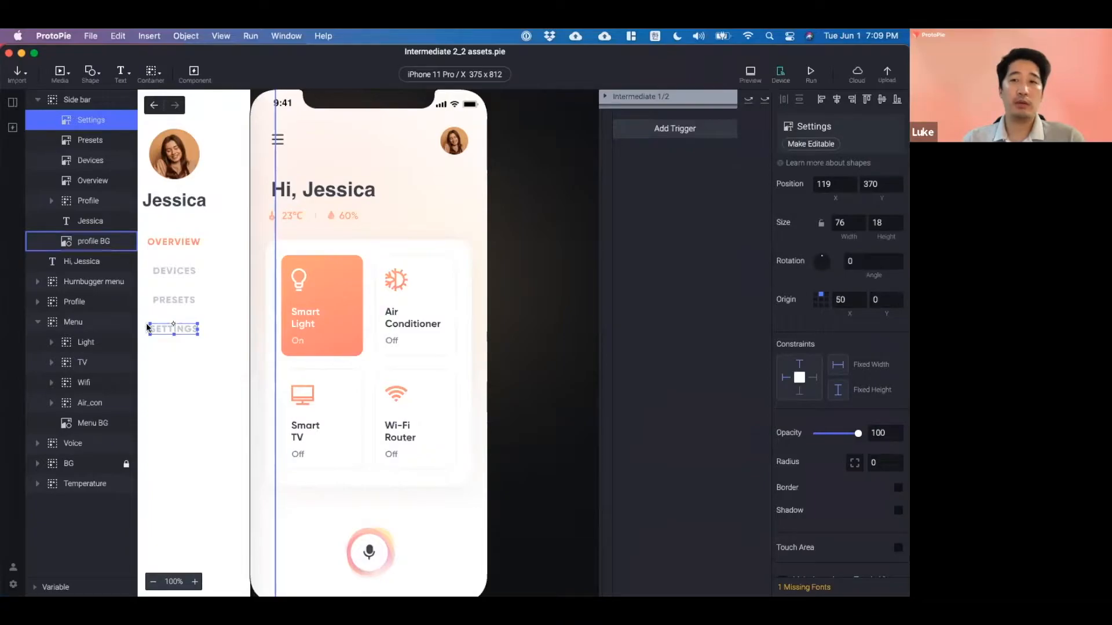
pyautogui.click(682, 138)
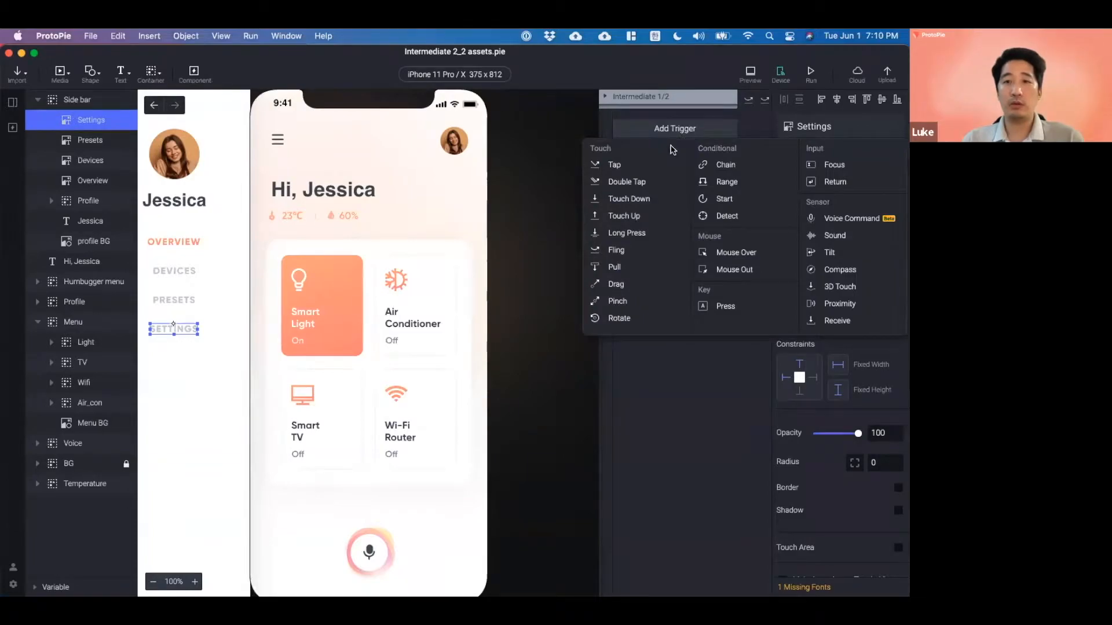
pyautogui.click(640, 168)
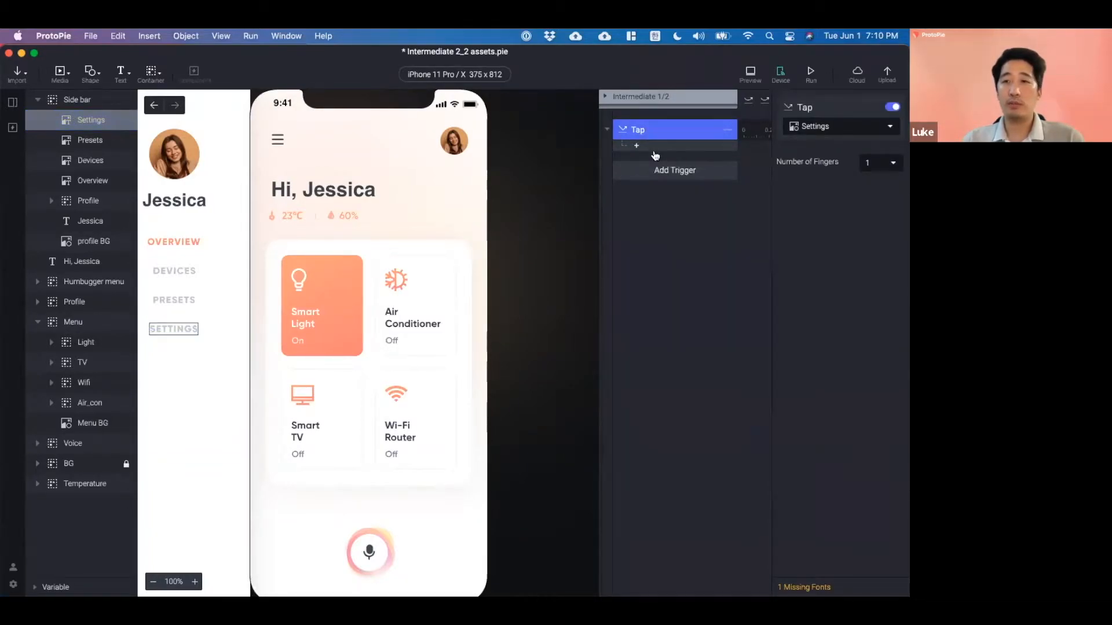
pyautogui.click(689, 148)
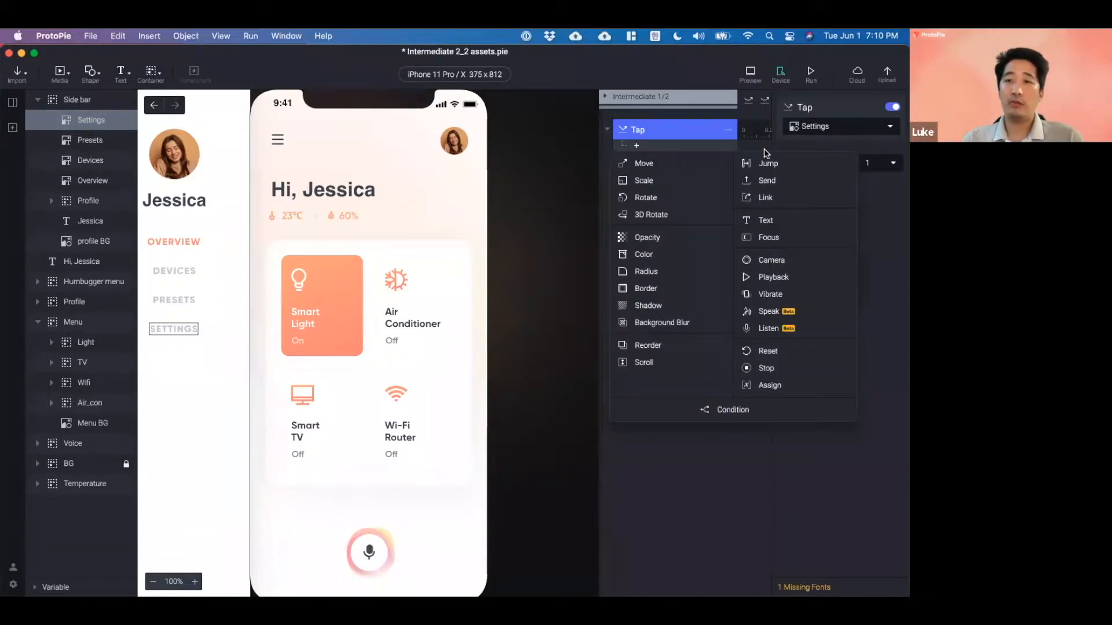
pyautogui.click(765, 164)
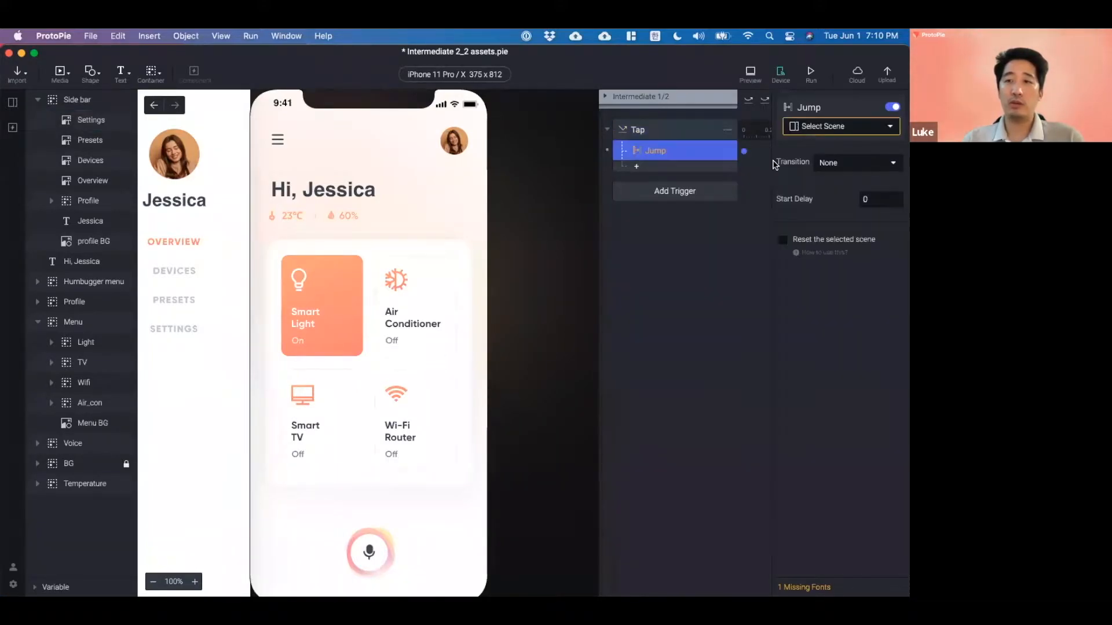
pyautogui.click(834, 129)
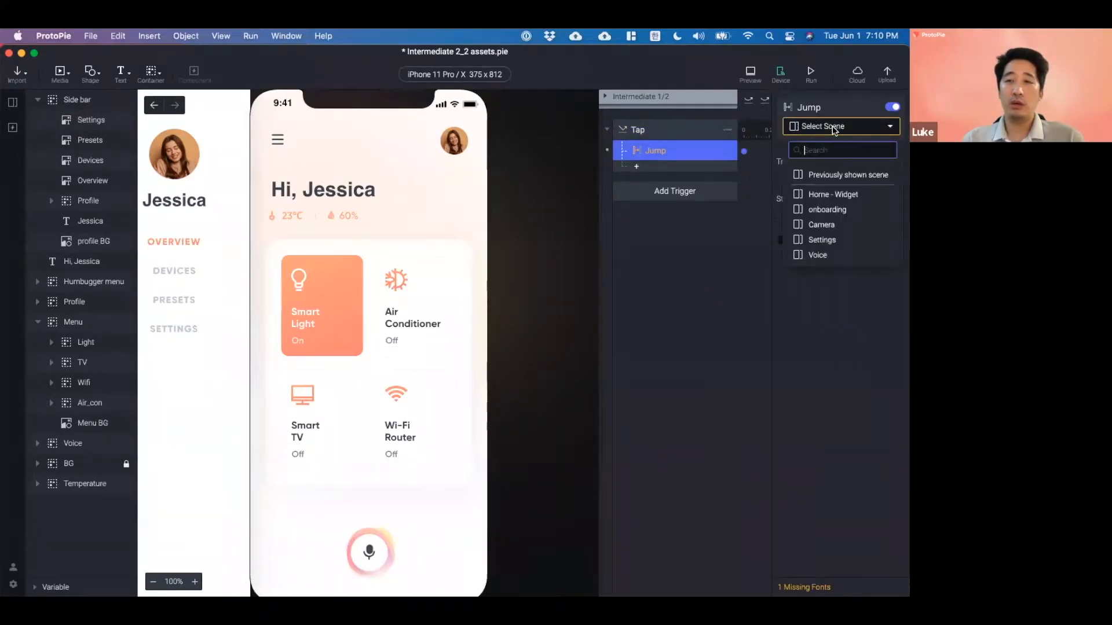
pyautogui.click(838, 241)
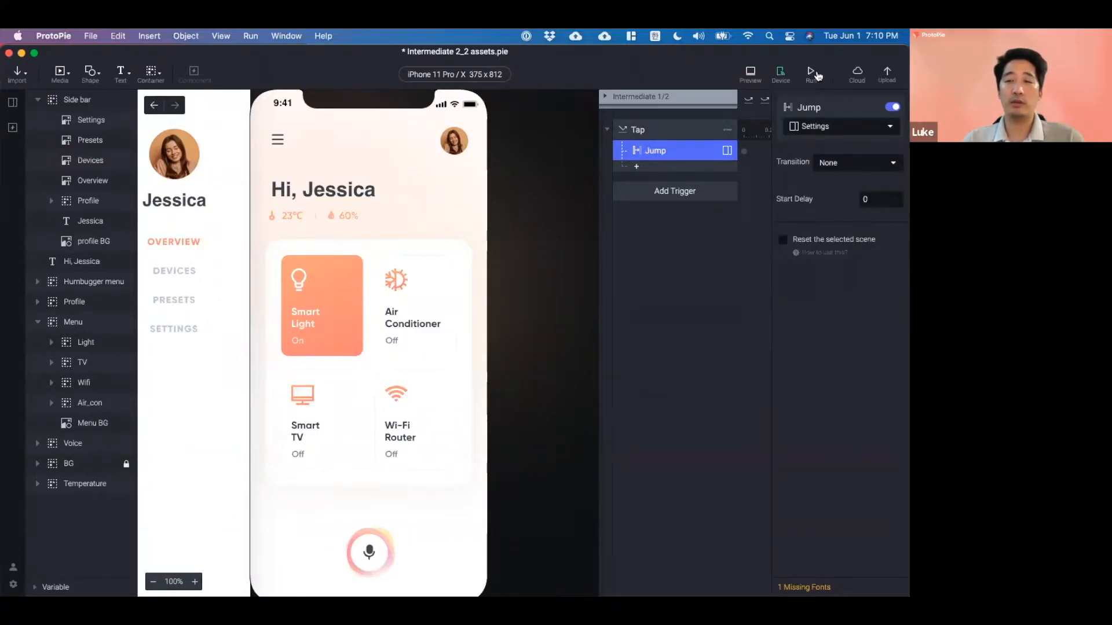
# - Test the side bar's Settings link in the preview, then return to the editor
pyautogui.click(813, 72)
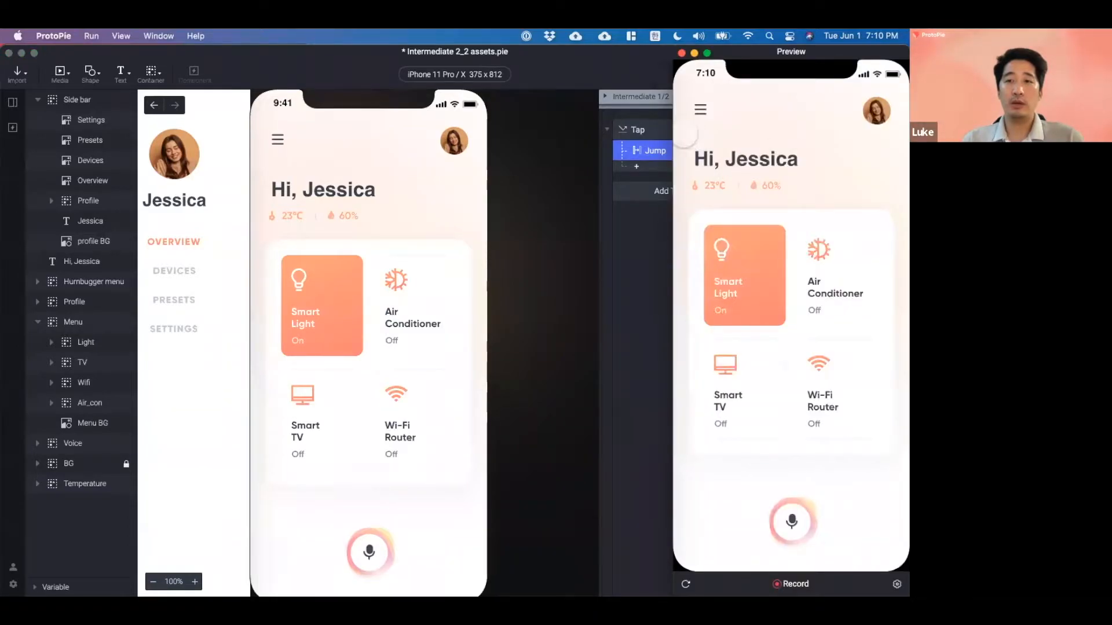
pyautogui.click(700, 110)
pyautogui.click(748, 303)
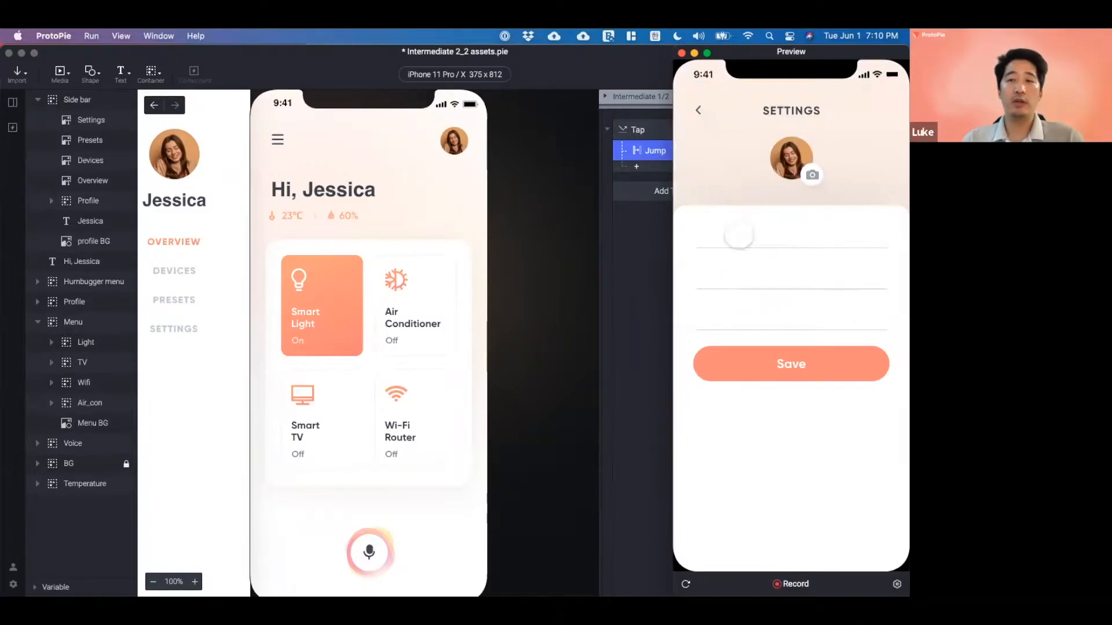
pyautogui.click(14, 134)
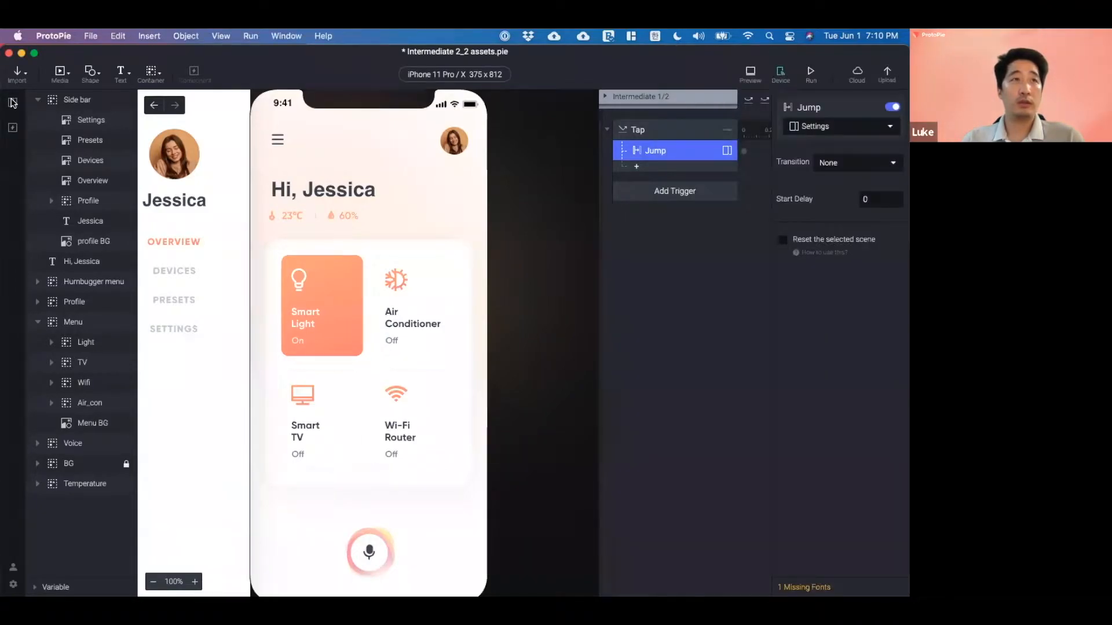
# - In the Settings scene, add a Tap trigger to the camera icon group beside the profile photo with a Jump response to the Camera scene
pyautogui.click(13, 102)
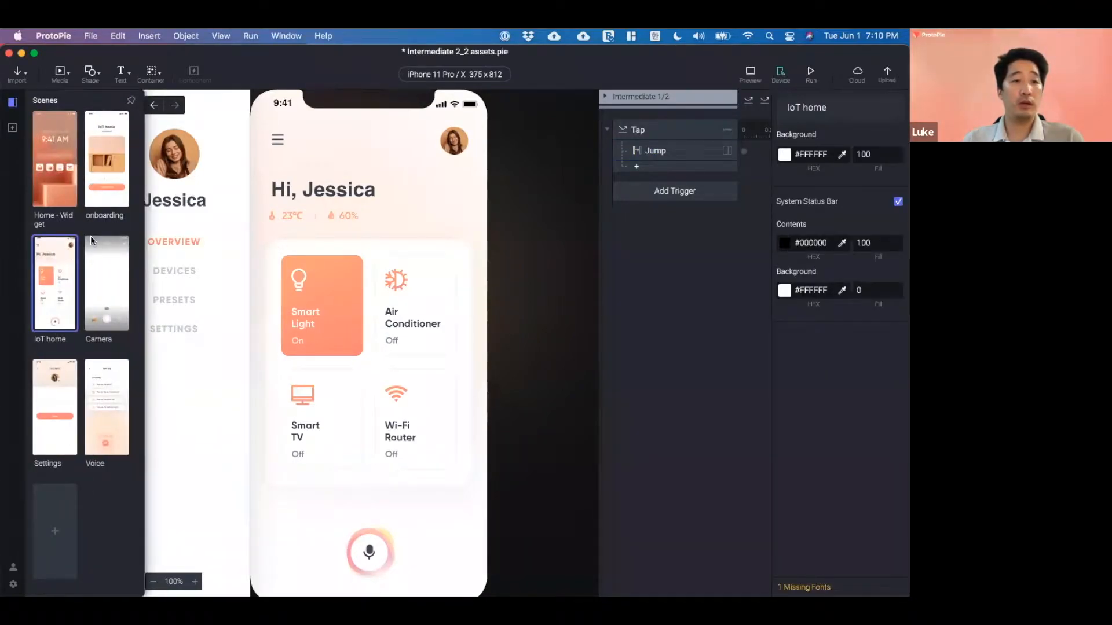
pyautogui.doubleClick(48, 391)
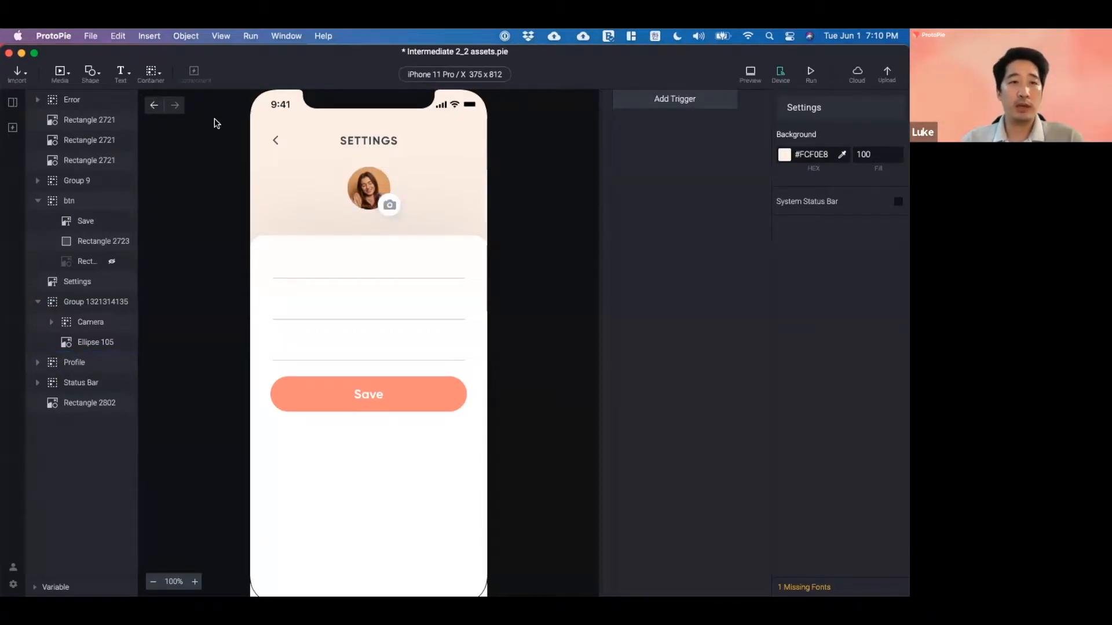
pyautogui.click(396, 201)
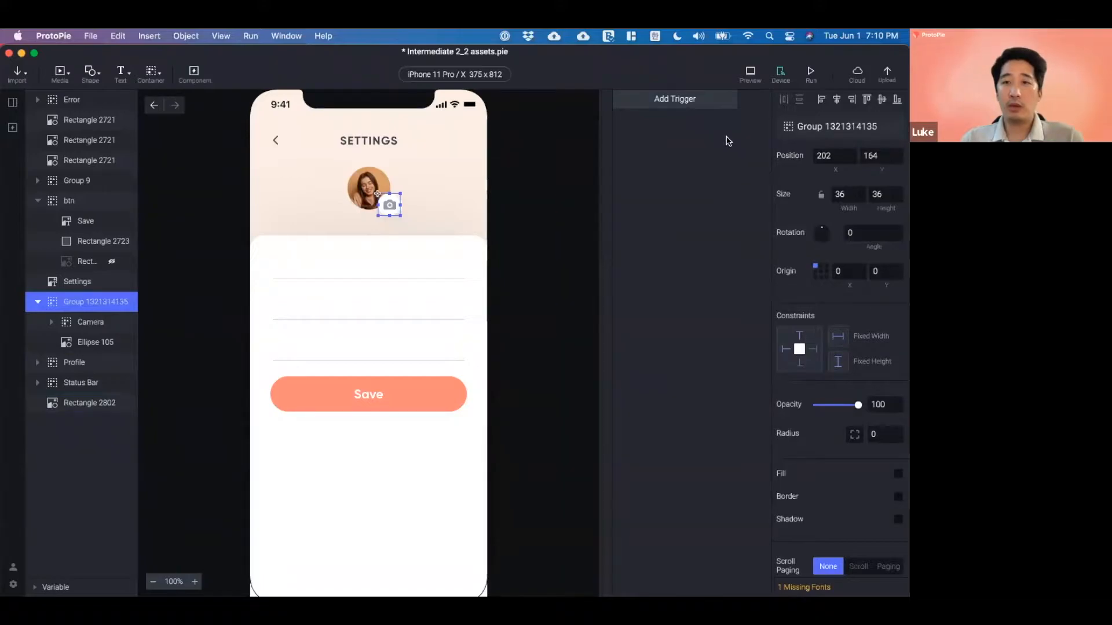
pyautogui.click(693, 108)
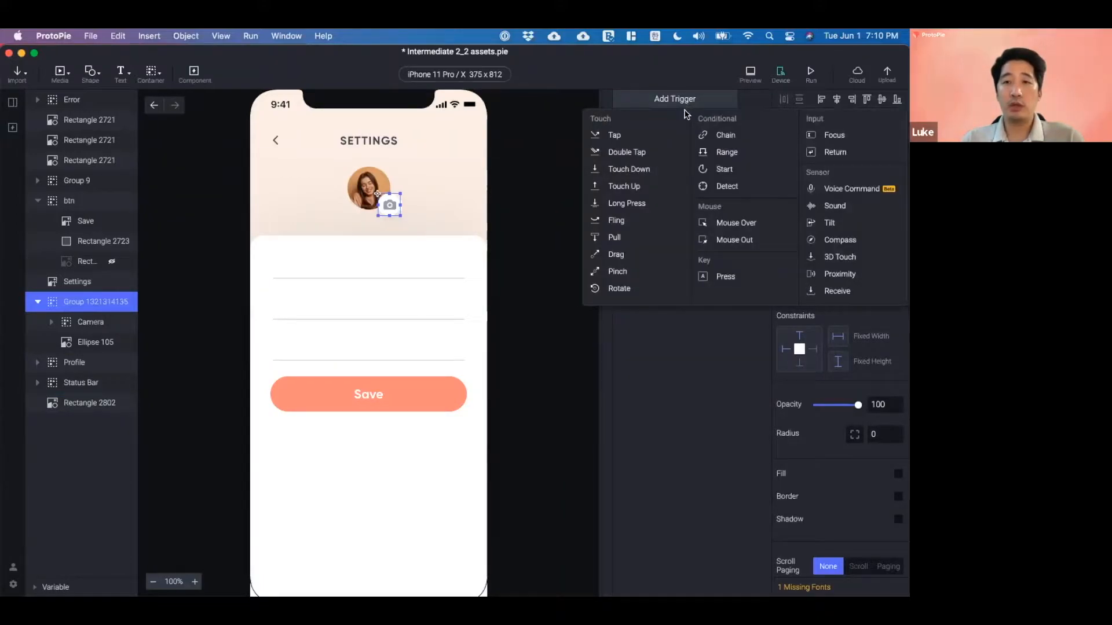
pyautogui.click(629, 135)
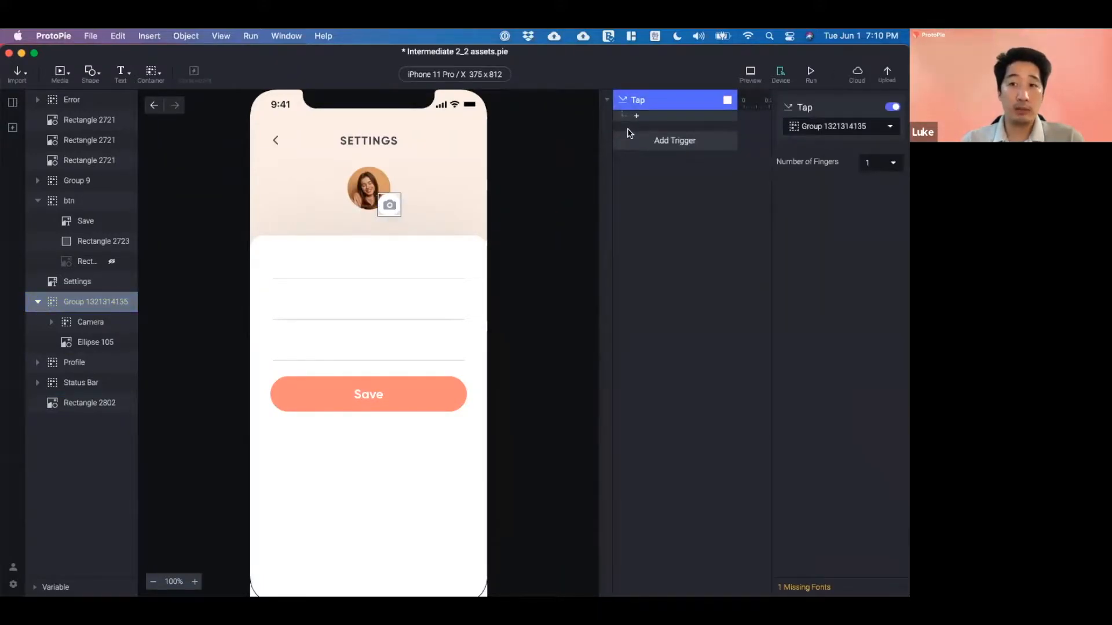
pyautogui.click(637, 116)
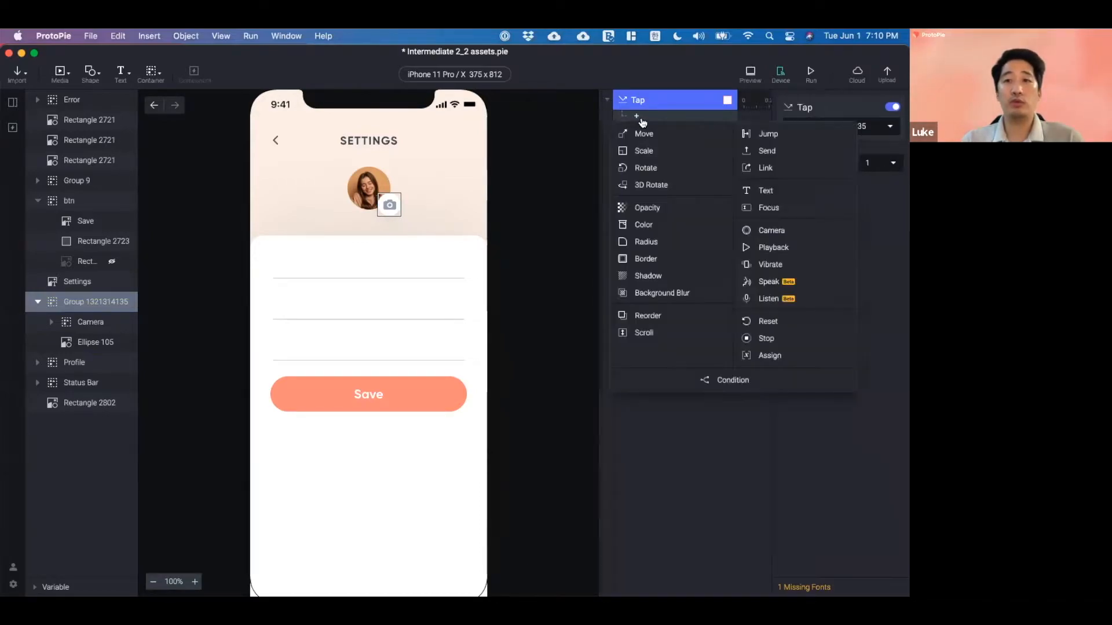
pyautogui.click(770, 136)
pyautogui.click(821, 130)
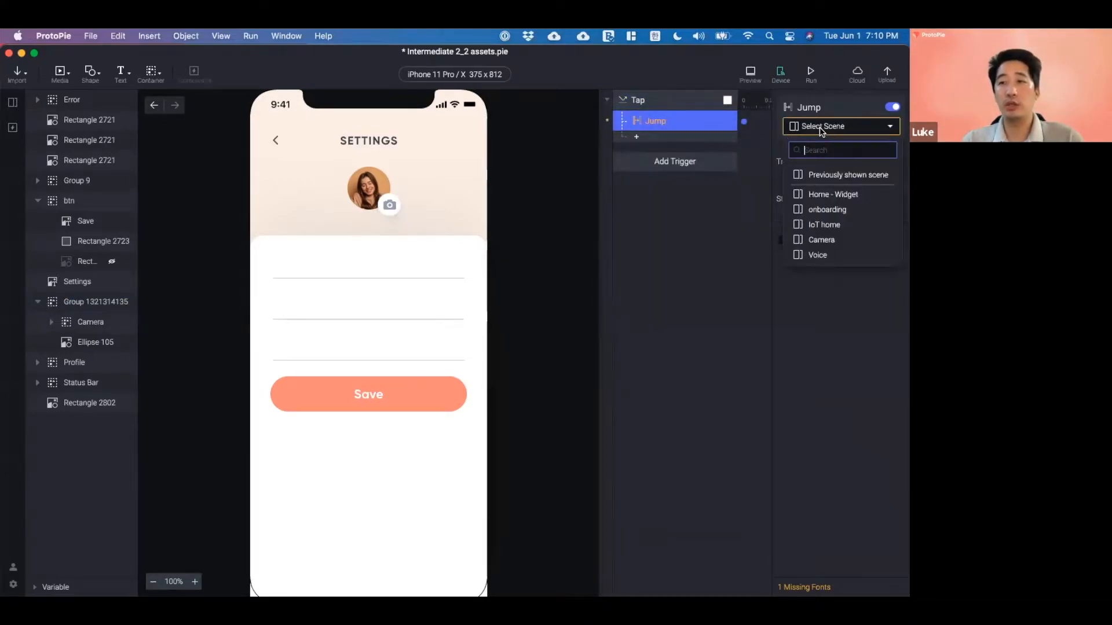
pyautogui.click(837, 239)
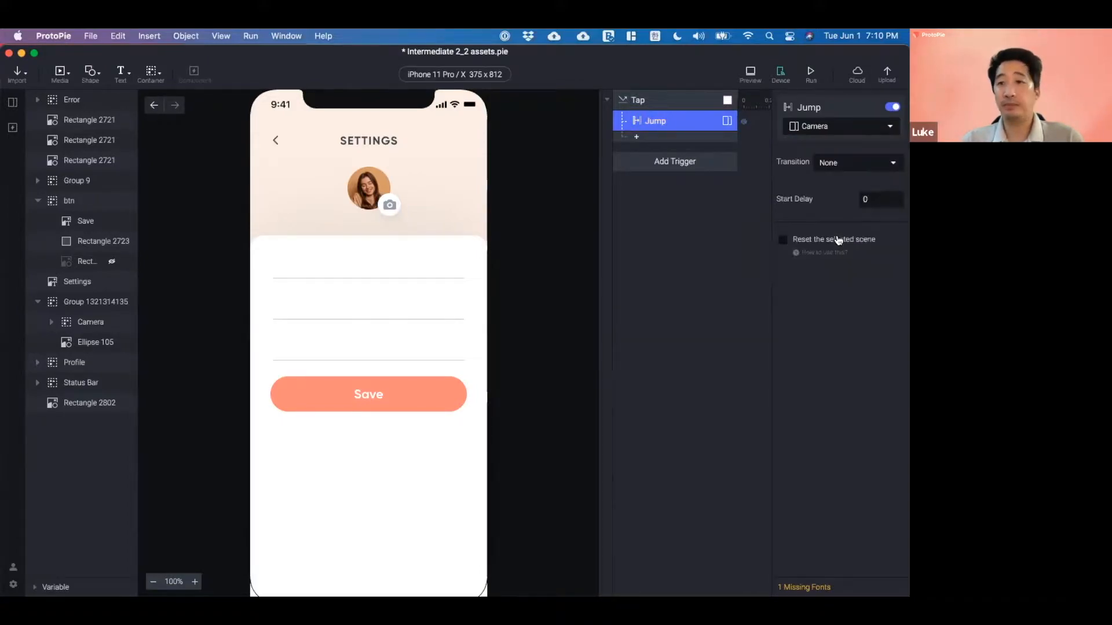
# - Test the profile camera icon's jump in the preview, then open the Camera scene for editing
pyautogui.click(817, 78)
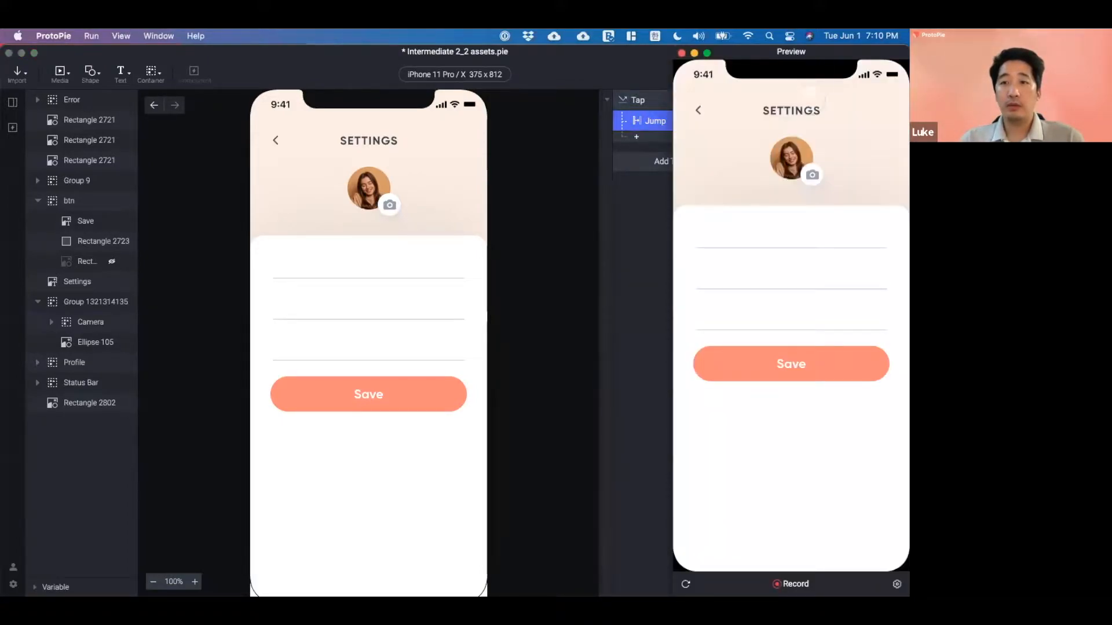
pyautogui.click(812, 175)
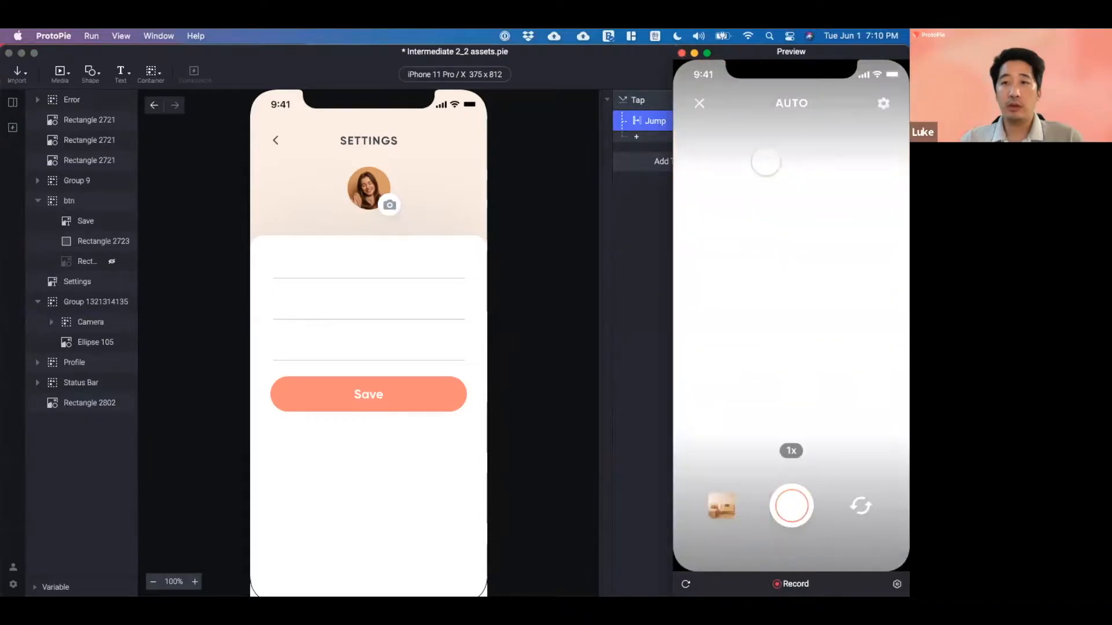
pyautogui.click(12, 102)
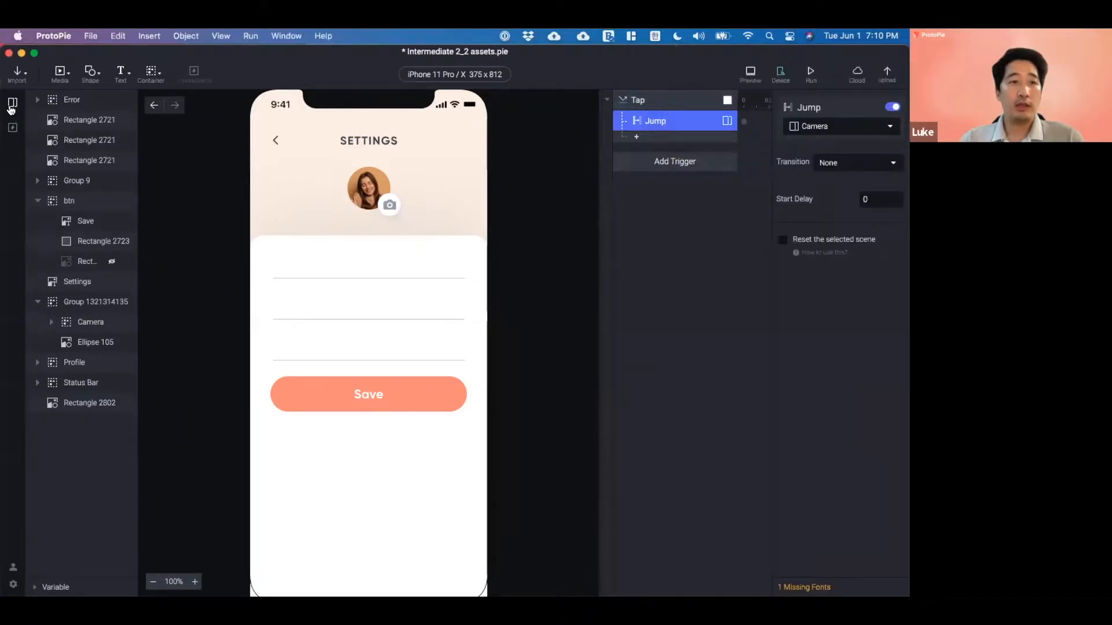
pyautogui.click(12, 103)
pyautogui.doubleClick(96, 266)
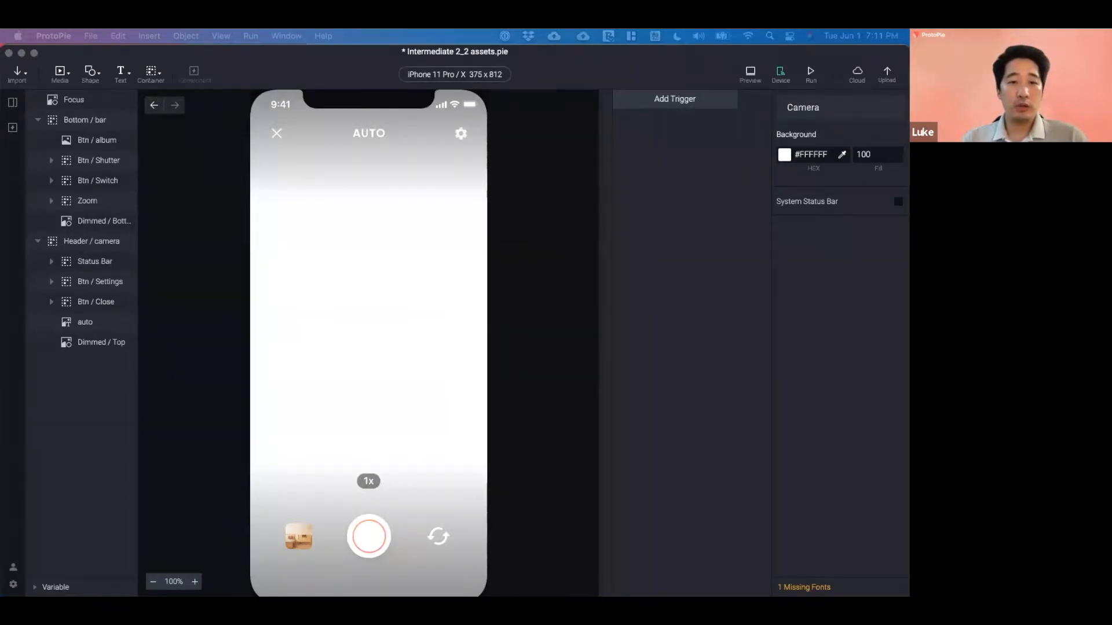
# - Run the Camera scene in the preview and check it on the phone mirrored in QuickTime Player, then return to ProtoPie
pyautogui.moveTo(289, 579)
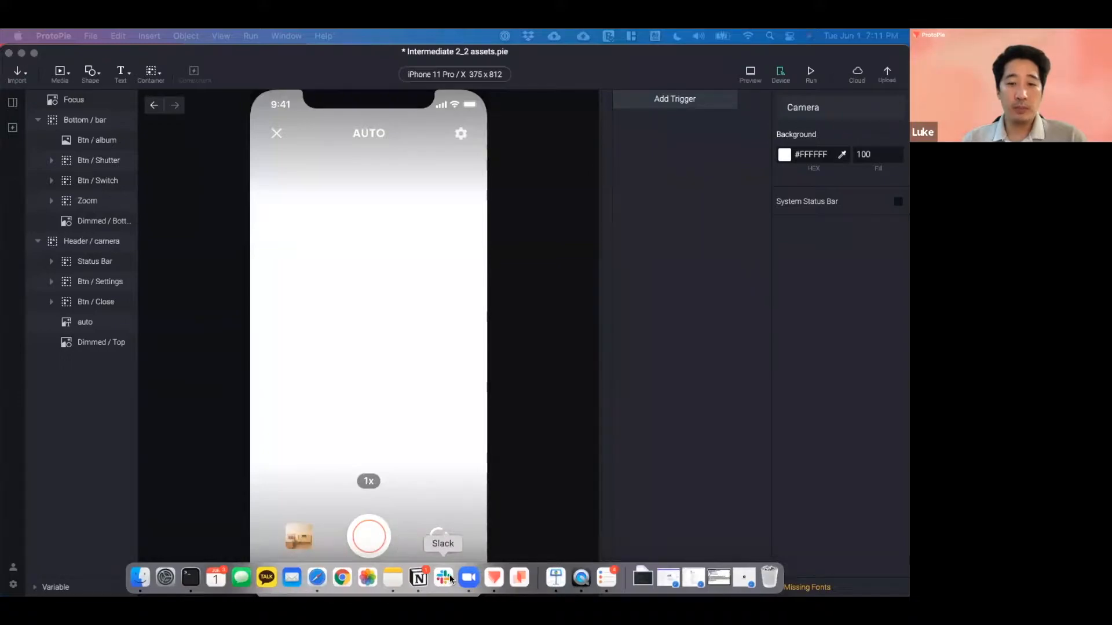
pyautogui.click(580, 577)
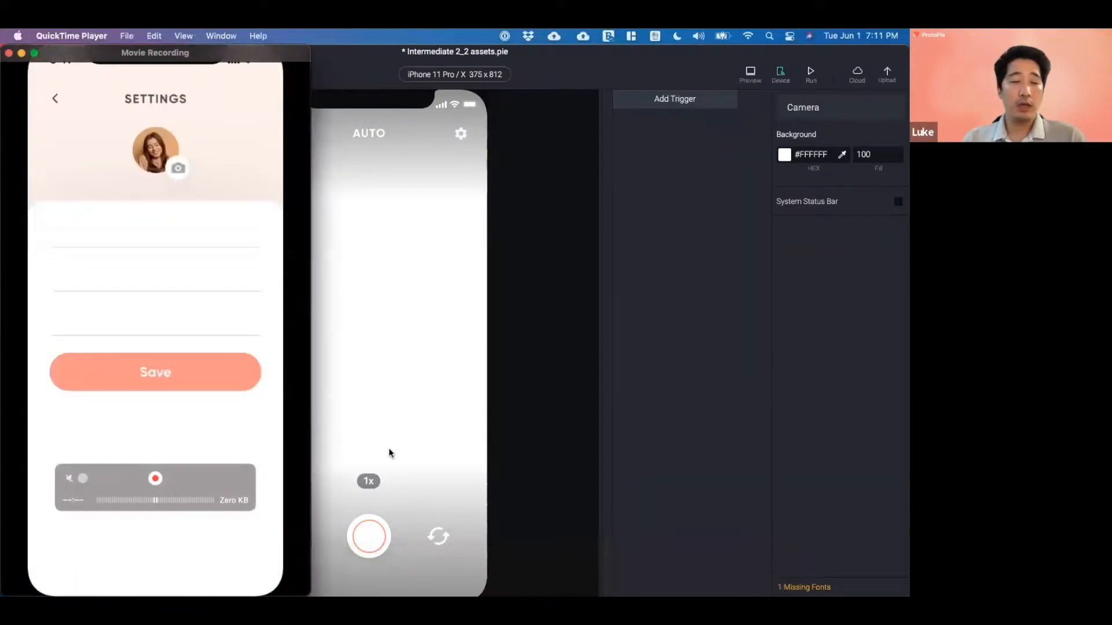
pyautogui.click(813, 74)
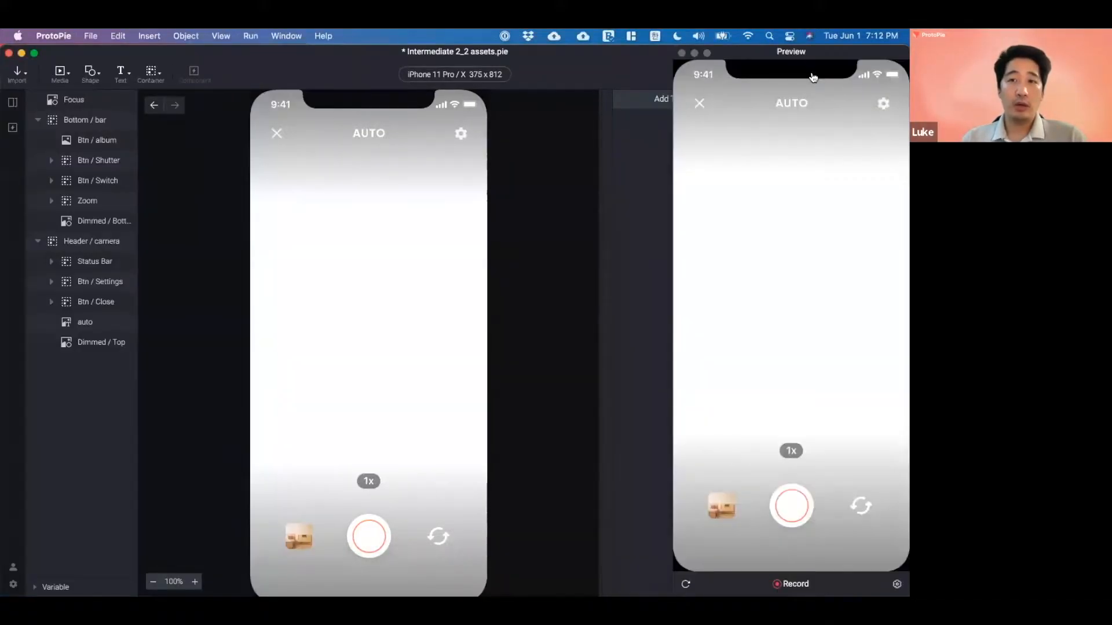
pyautogui.click(816, 76)
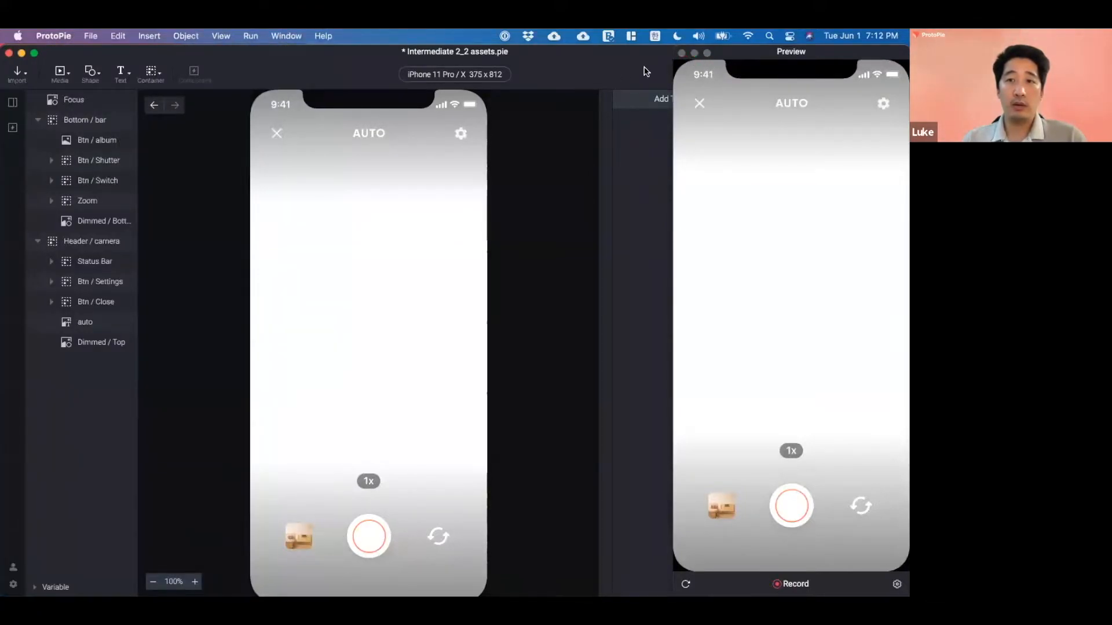
pyautogui.click(695, 53)
pyautogui.click(811, 71)
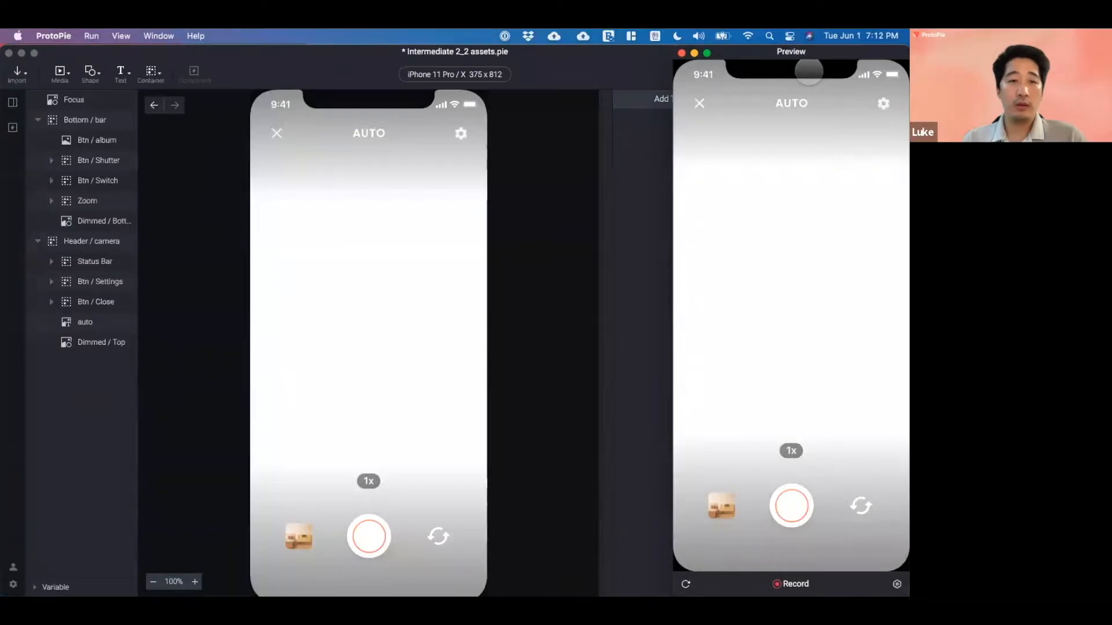
pyautogui.press('super+Tab')
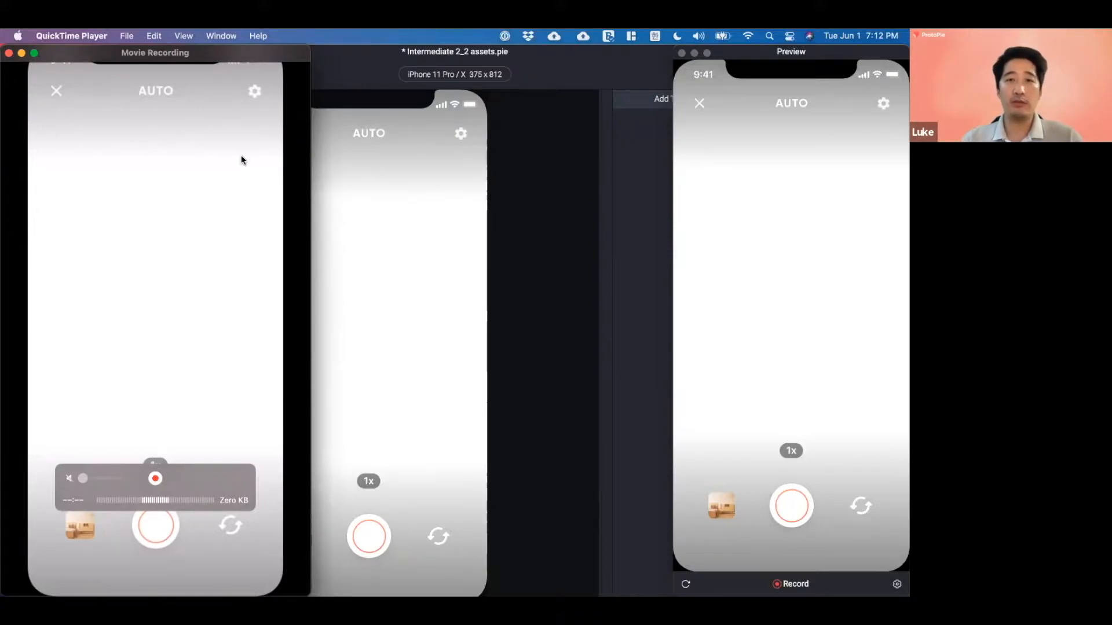
pyautogui.click(570, 74)
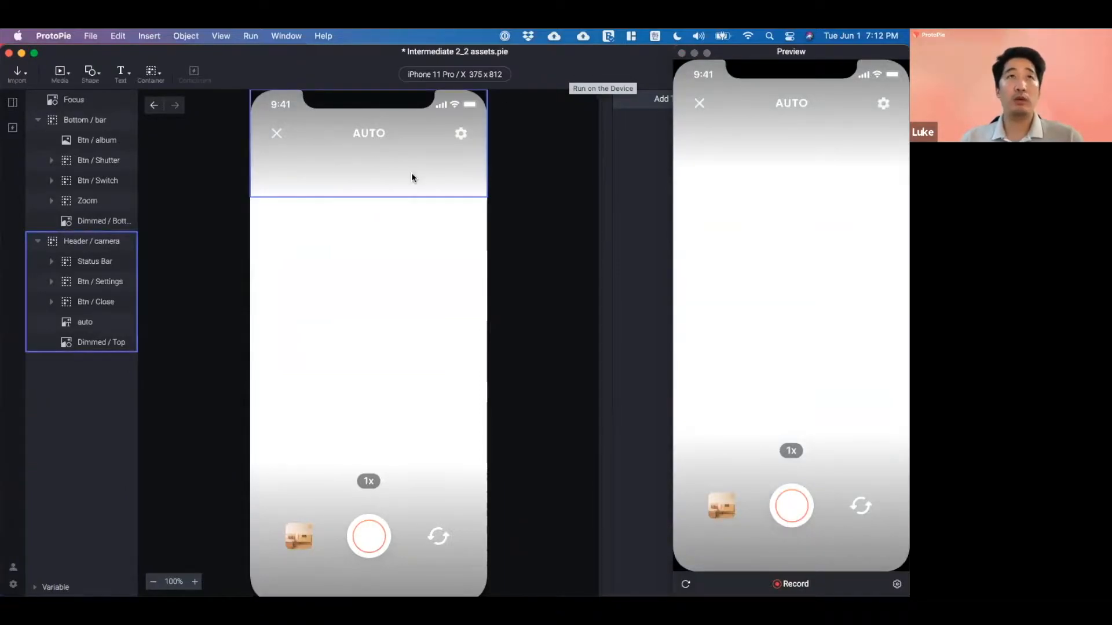
# - Add a Camera media layer to the Camera scene and check it in the preview and on the phone mirrored in QuickTime Player
pyautogui.click(62, 74)
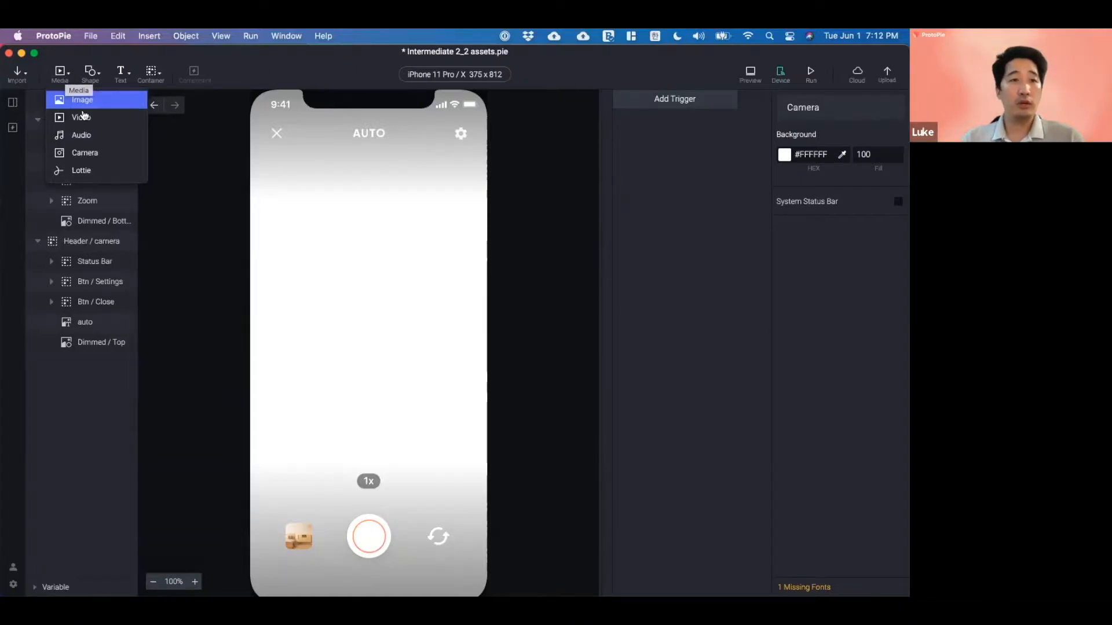
pyautogui.click(85, 153)
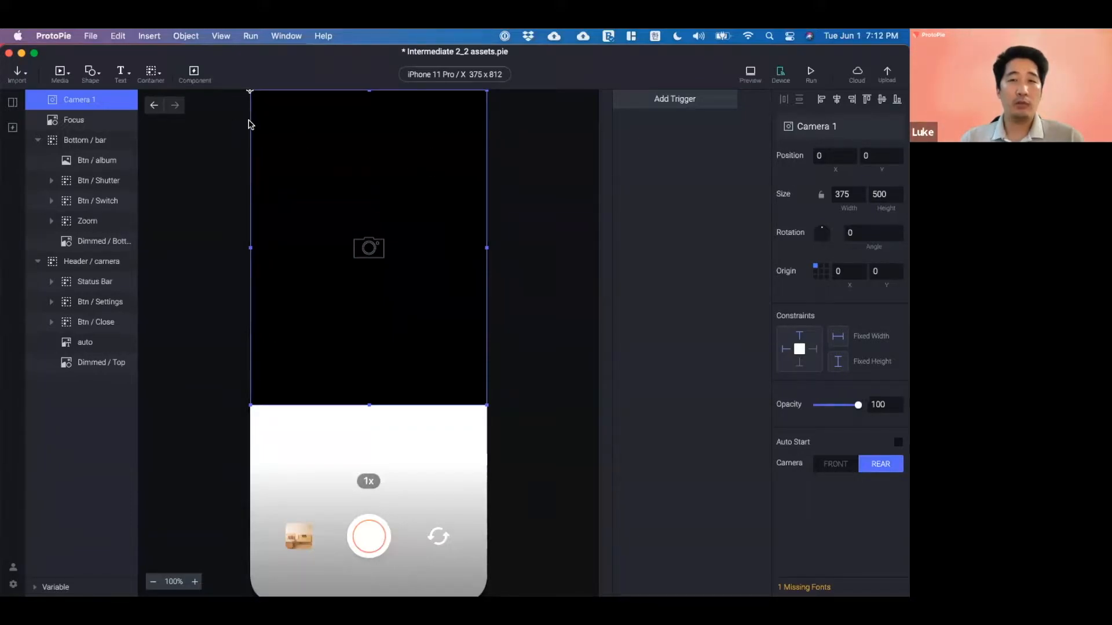
pyautogui.click(751, 73)
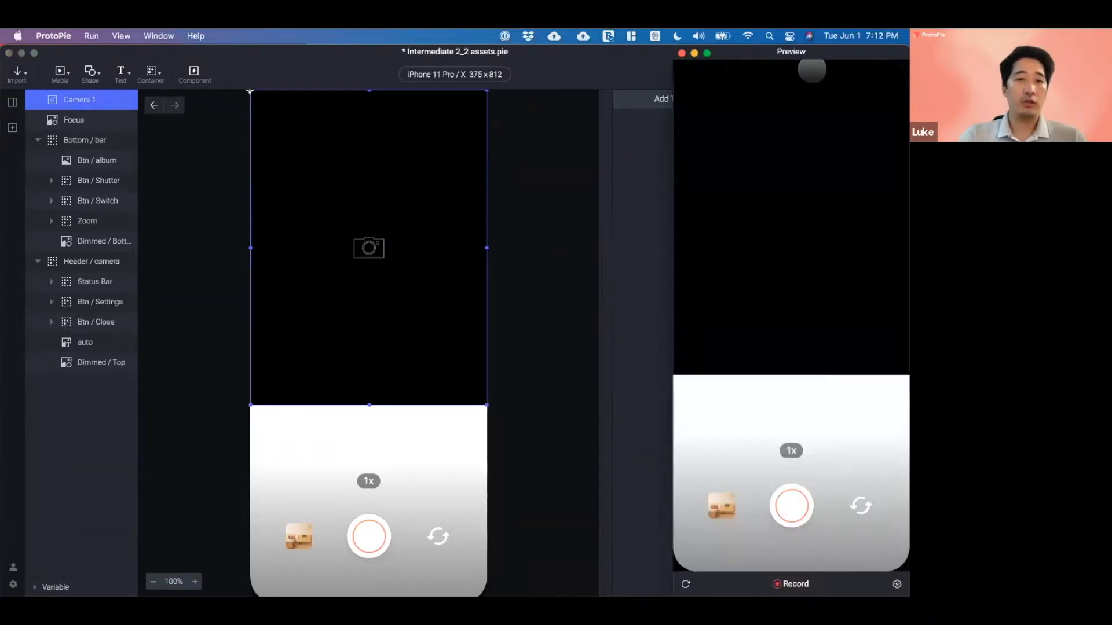
pyautogui.press('super+Tab')
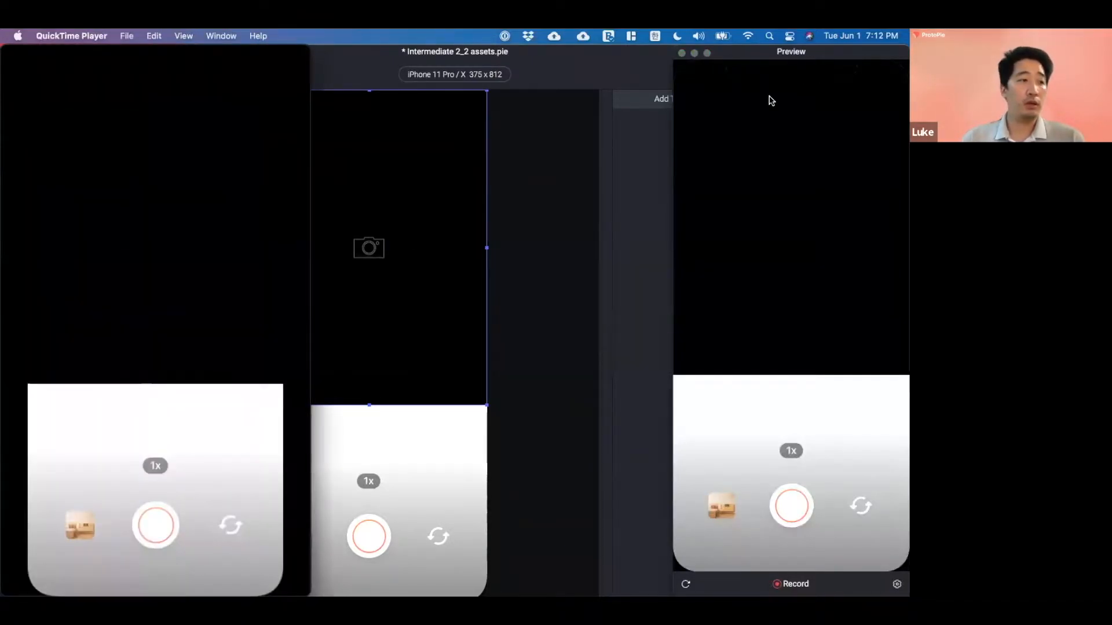
pyautogui.click(623, 72)
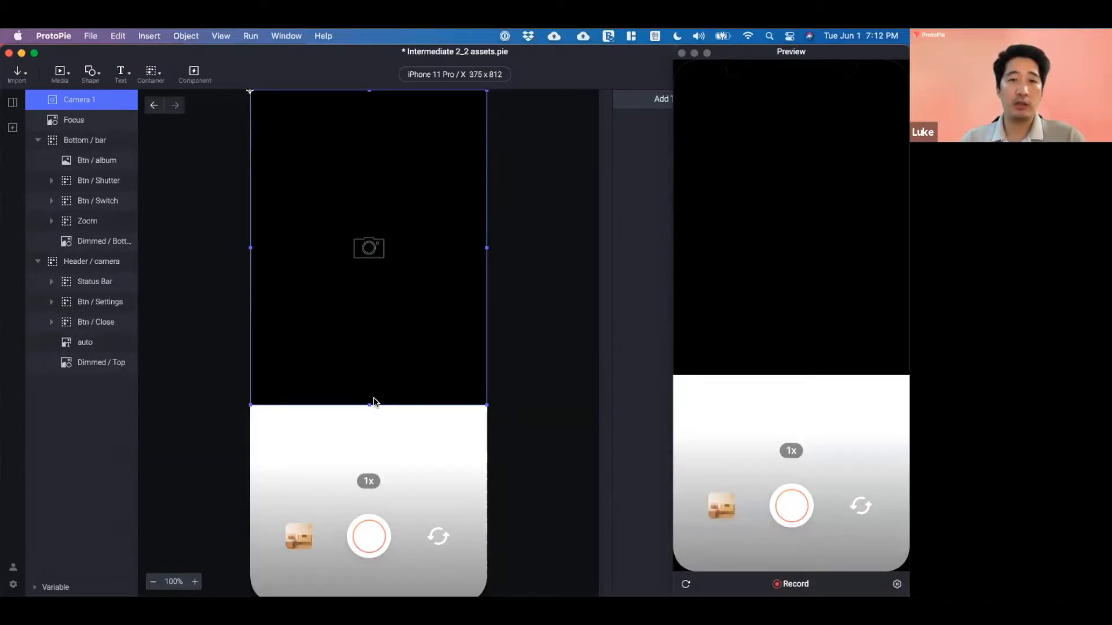
# - Move the Camera 1 layer beneath all other layers and extend its height to 812 to fill the screen
pyautogui.moveTo(92, 100); pyautogui.dragTo(85, 399)
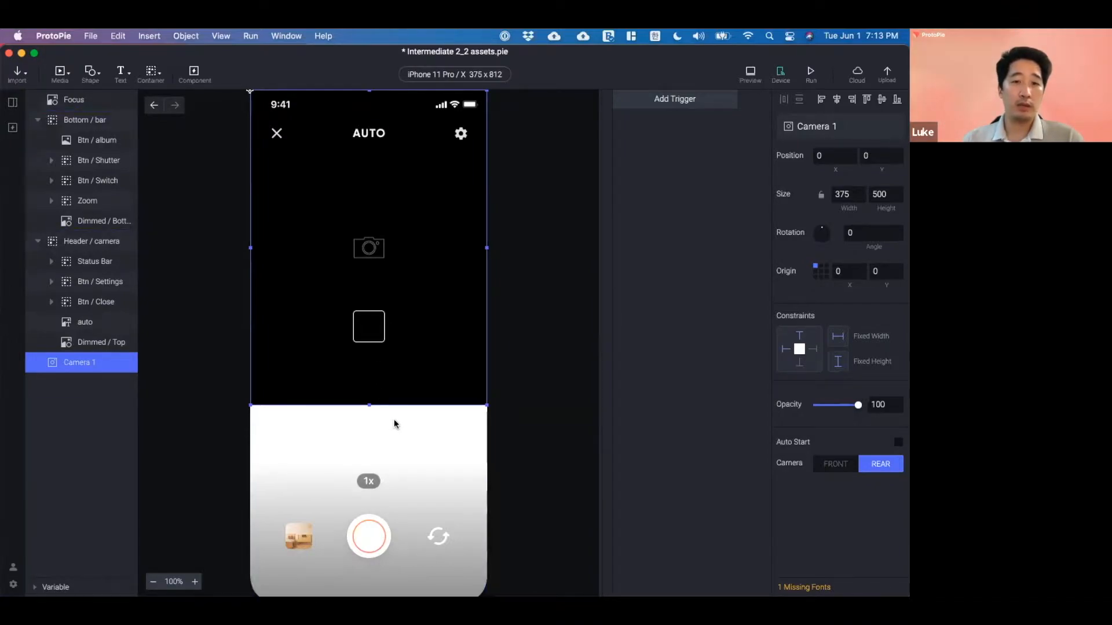
pyautogui.moveTo(367, 405); pyautogui.dragTo(382, 591)
pyautogui.click(154, 582)
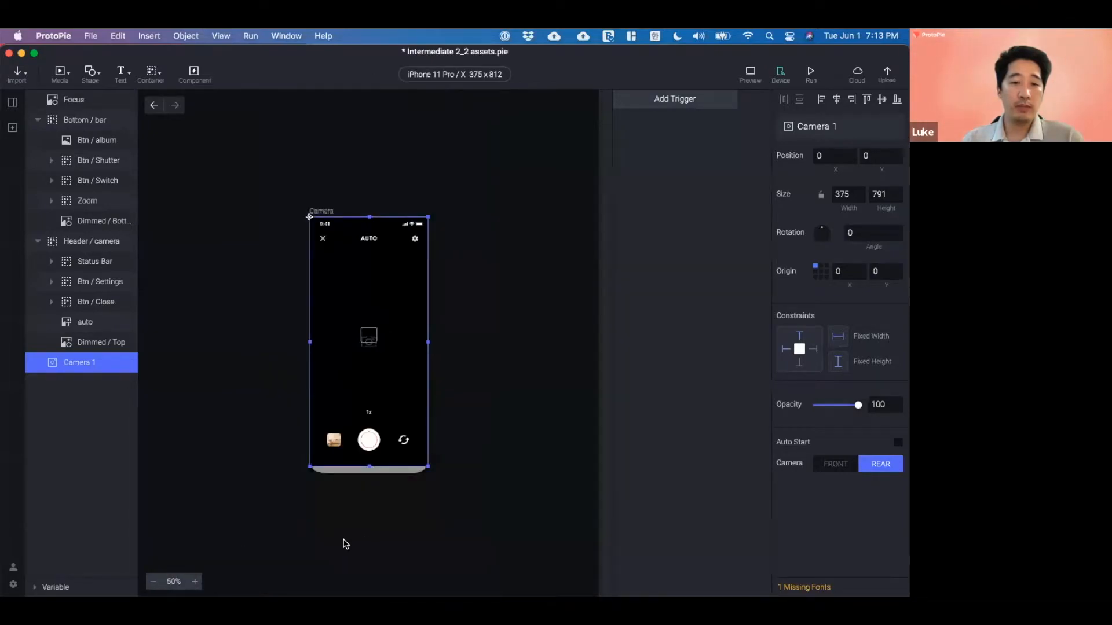
pyautogui.moveTo(369, 466); pyautogui.dragTo(369, 473)
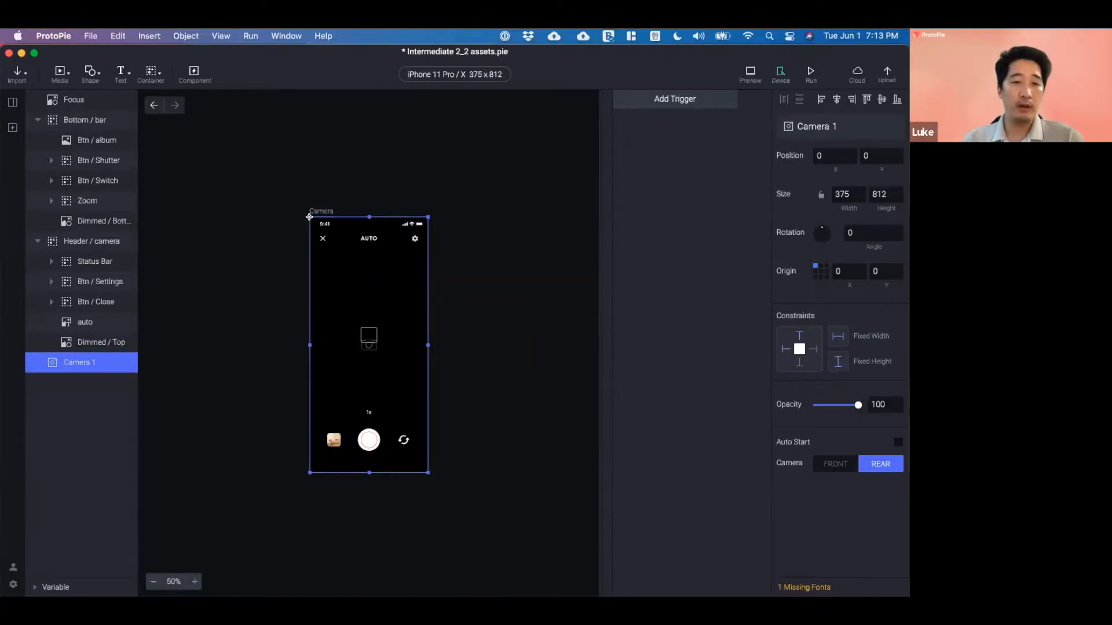
pyautogui.click(194, 581)
# - Delete the Focus square layer from the middle of the Camera scene
pyautogui.click(557, 358)
pyautogui.click(368, 324)
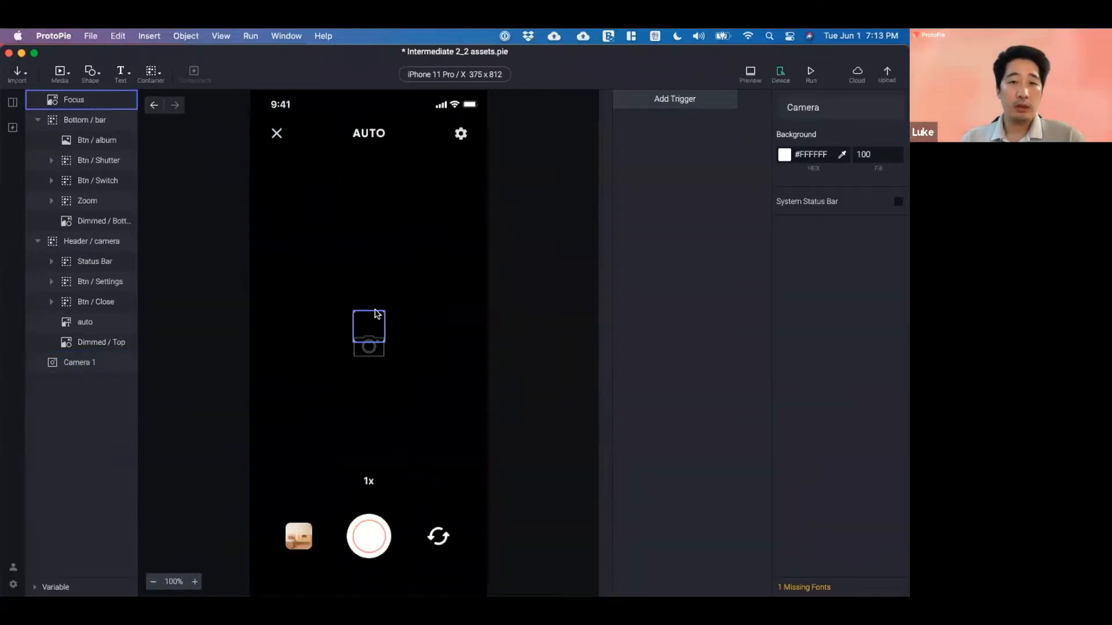
pyautogui.press('Delete')
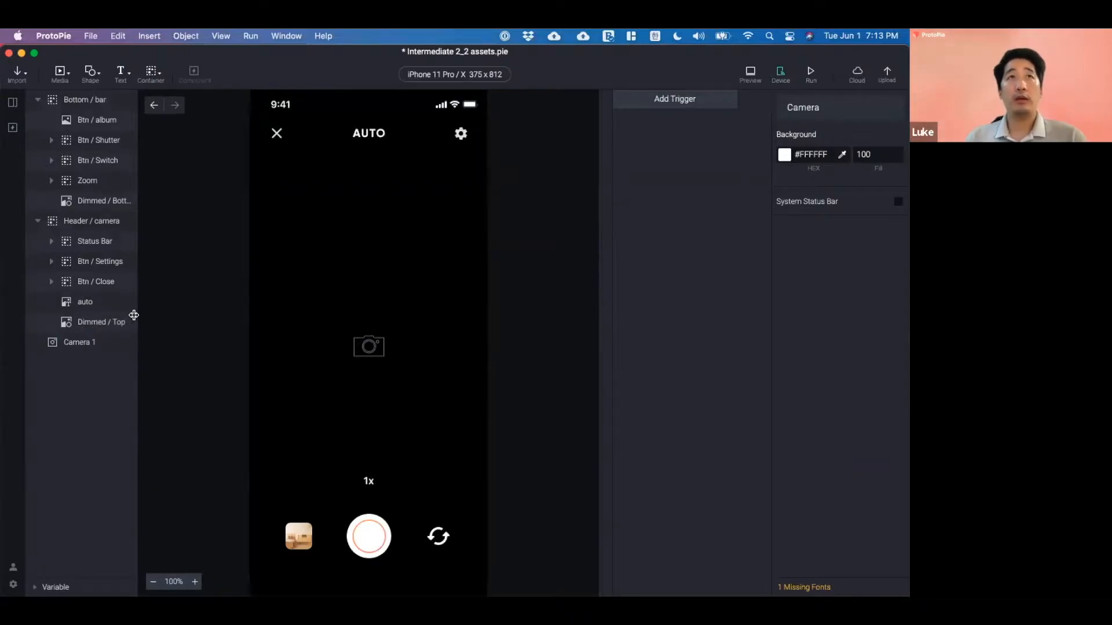
# - Turn on Auto Start for the Camera 1 layer and test the camera feed in the preview and on the phone mirrored in QuickTime Player
pyautogui.click(75, 349)
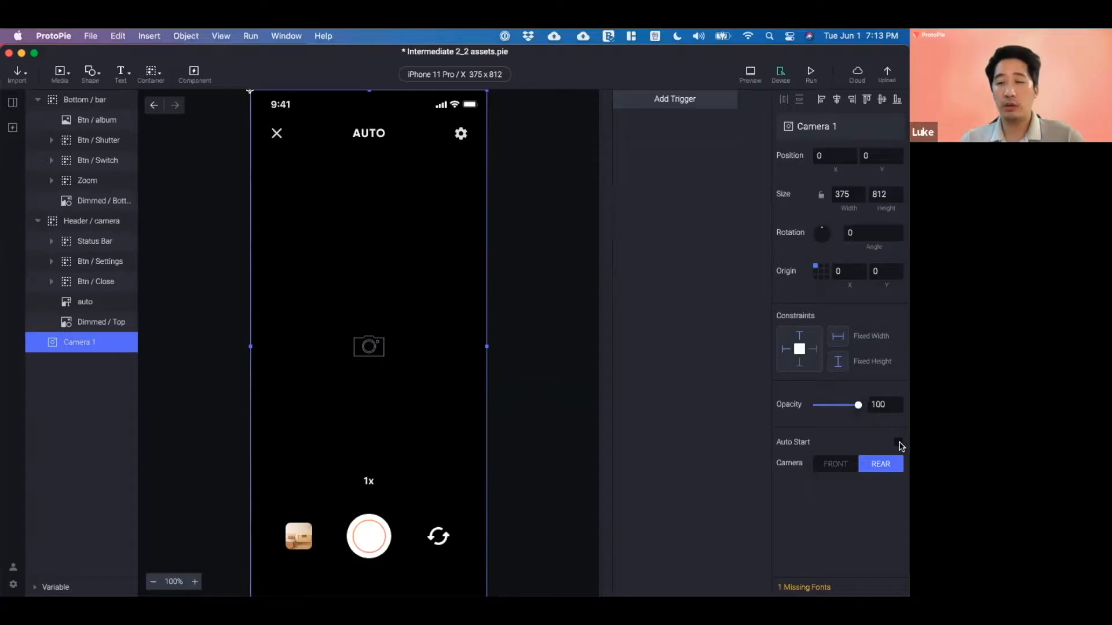
pyautogui.click(899, 443)
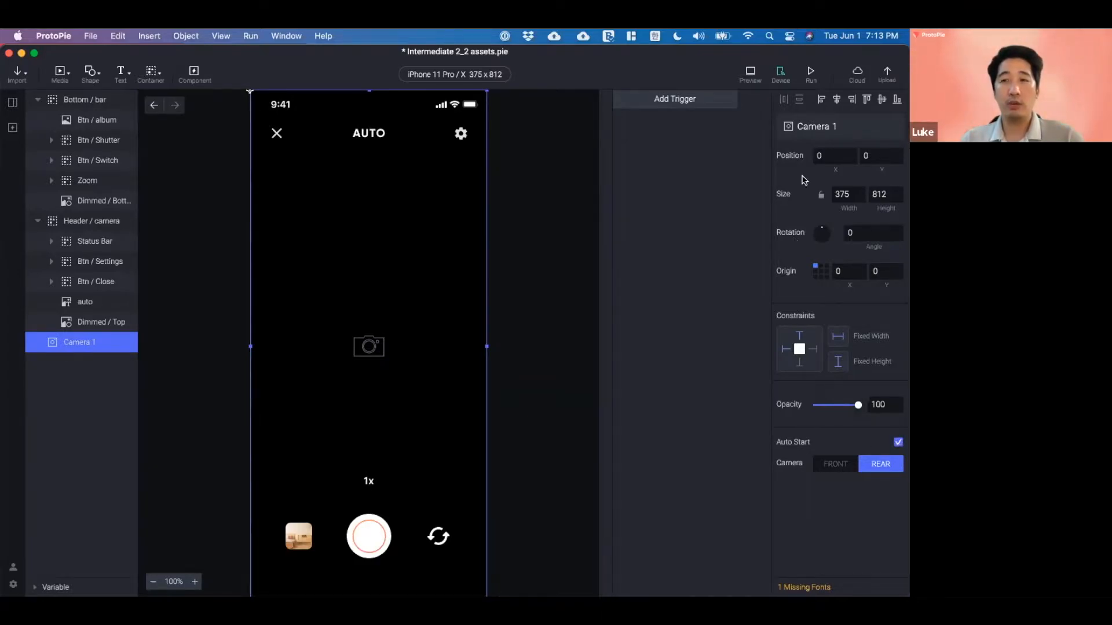
pyautogui.click(810, 71)
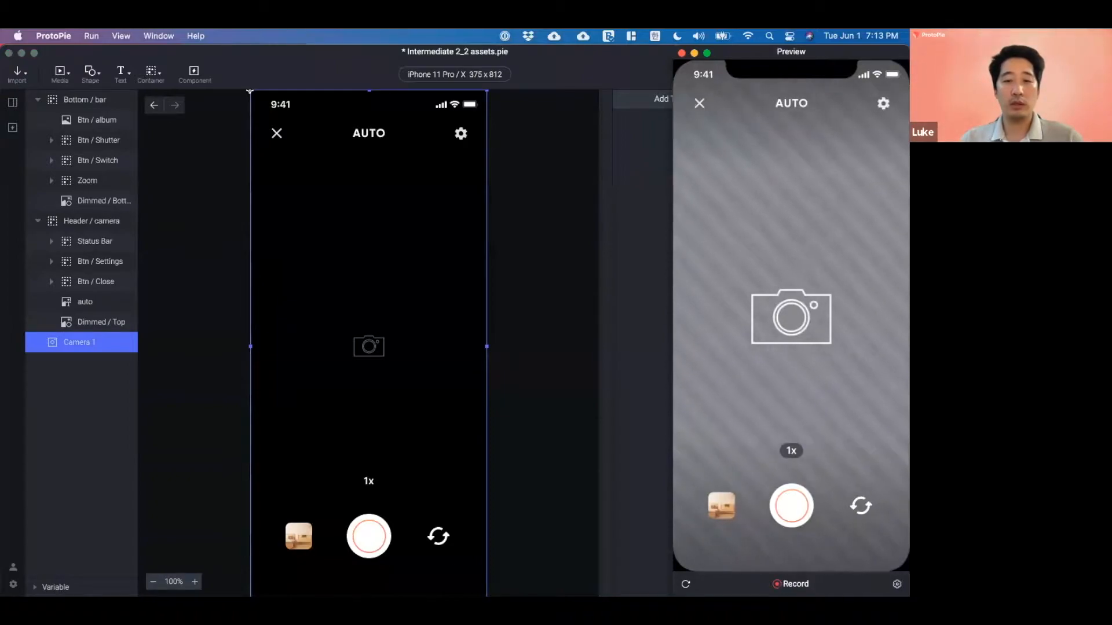
pyautogui.press('super+Tab')
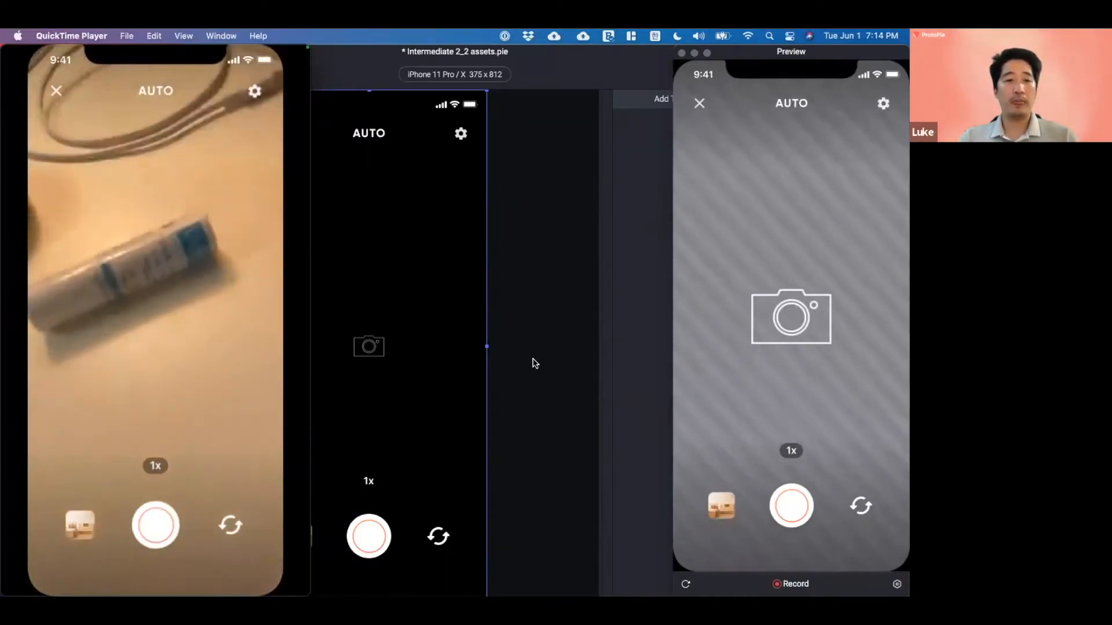
pyautogui.click(535, 363)
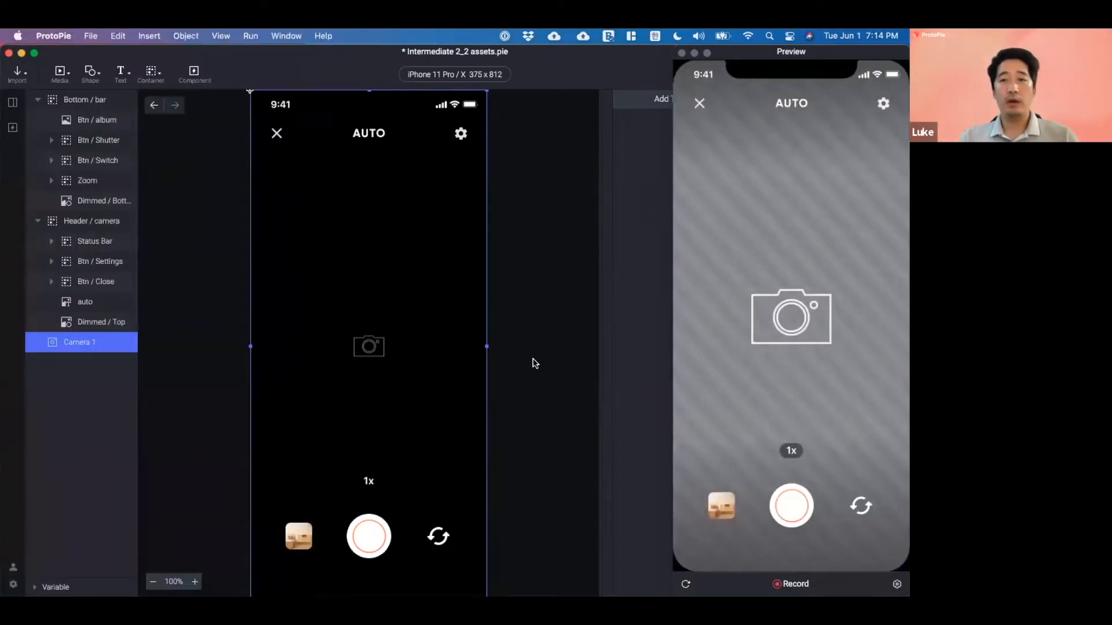
pyautogui.click(682, 52)
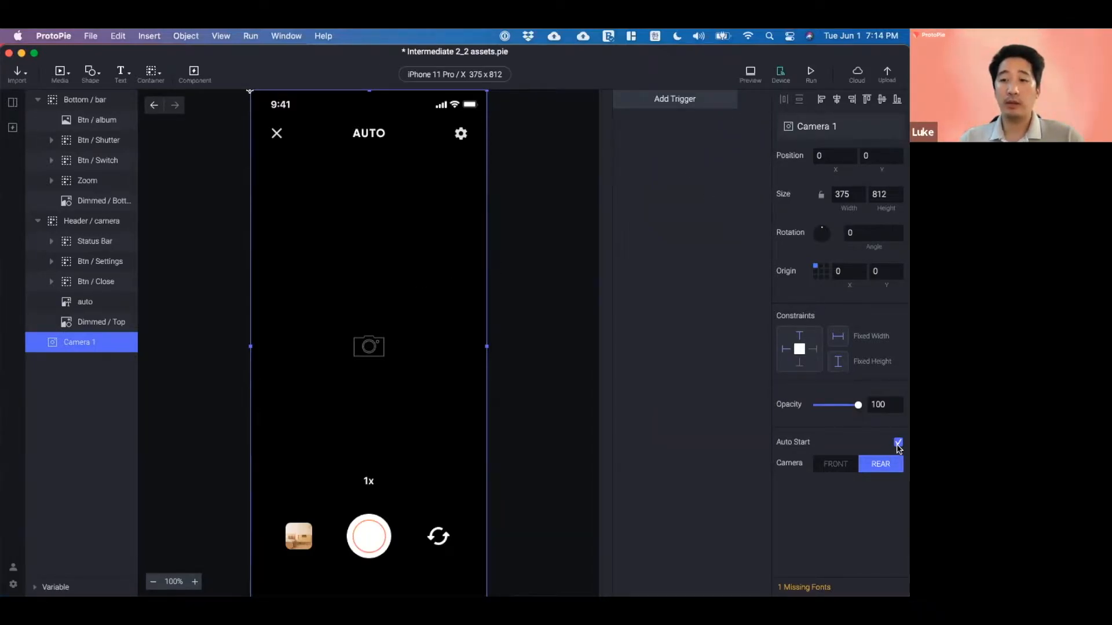
# - Add a Start trigger to the Camera scene with a Camera response targeting the Camera 1 layer
pyautogui.click(687, 221)
pyautogui.click(676, 101)
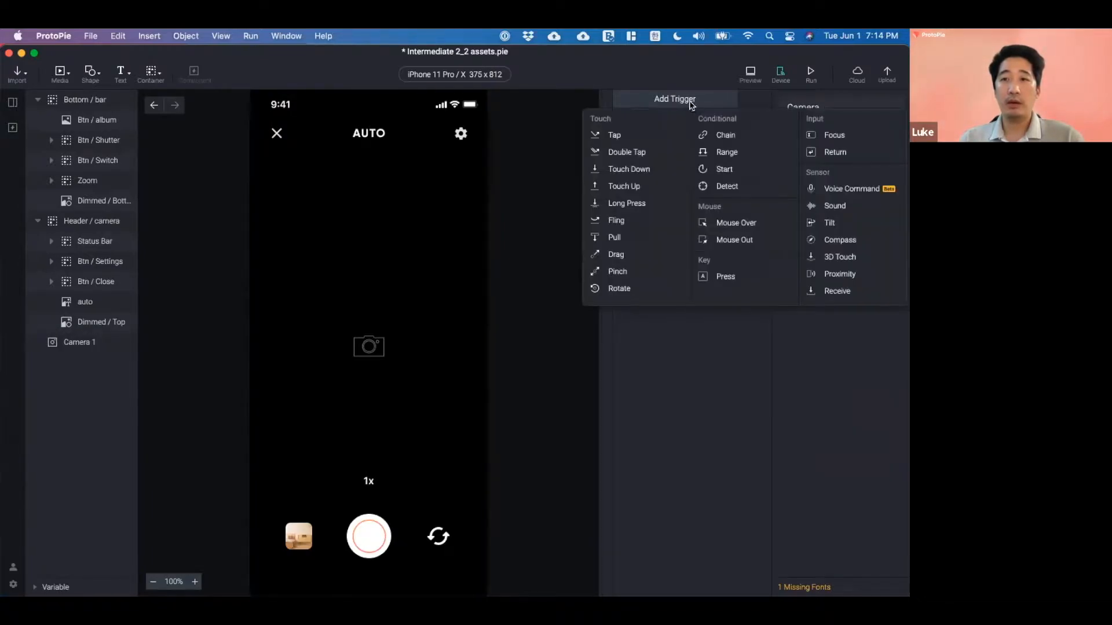
pyautogui.click(763, 169)
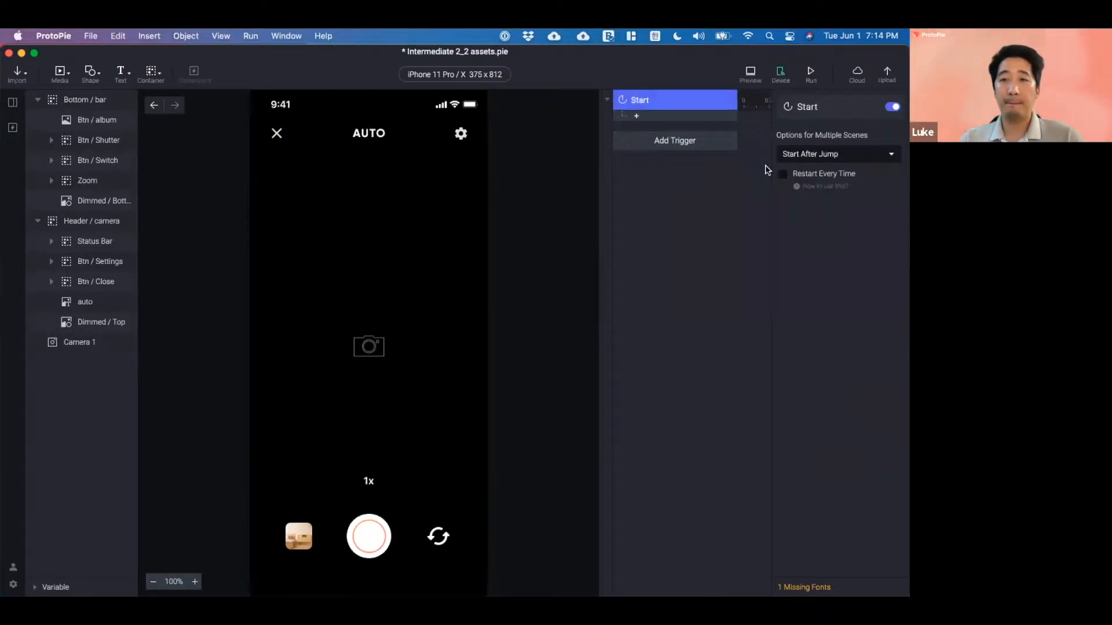
pyautogui.click(669, 120)
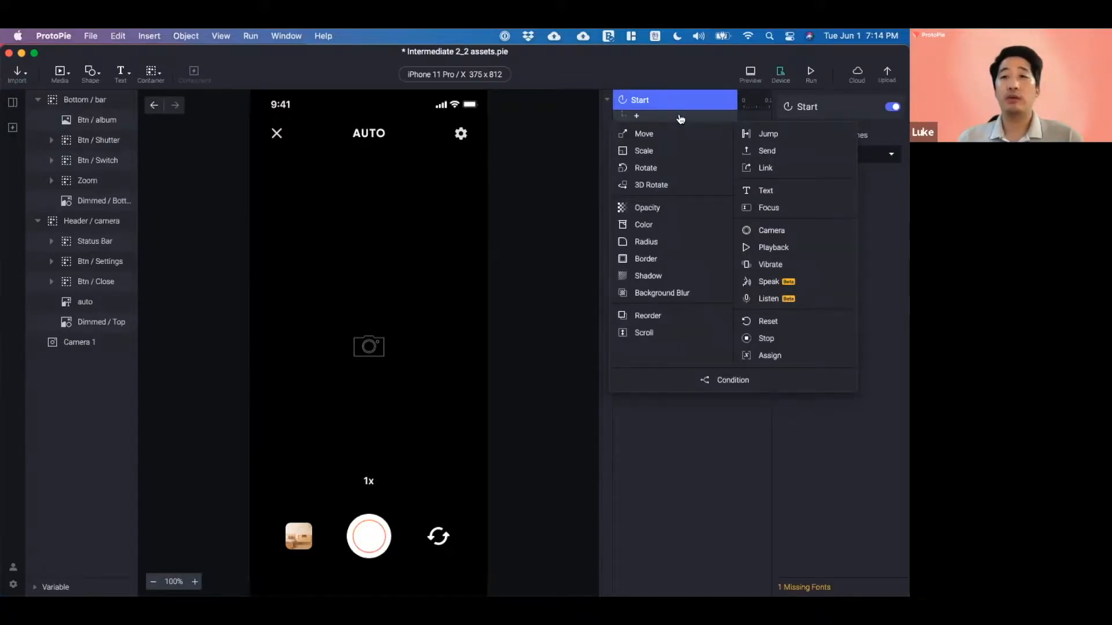
pyautogui.click(813, 234)
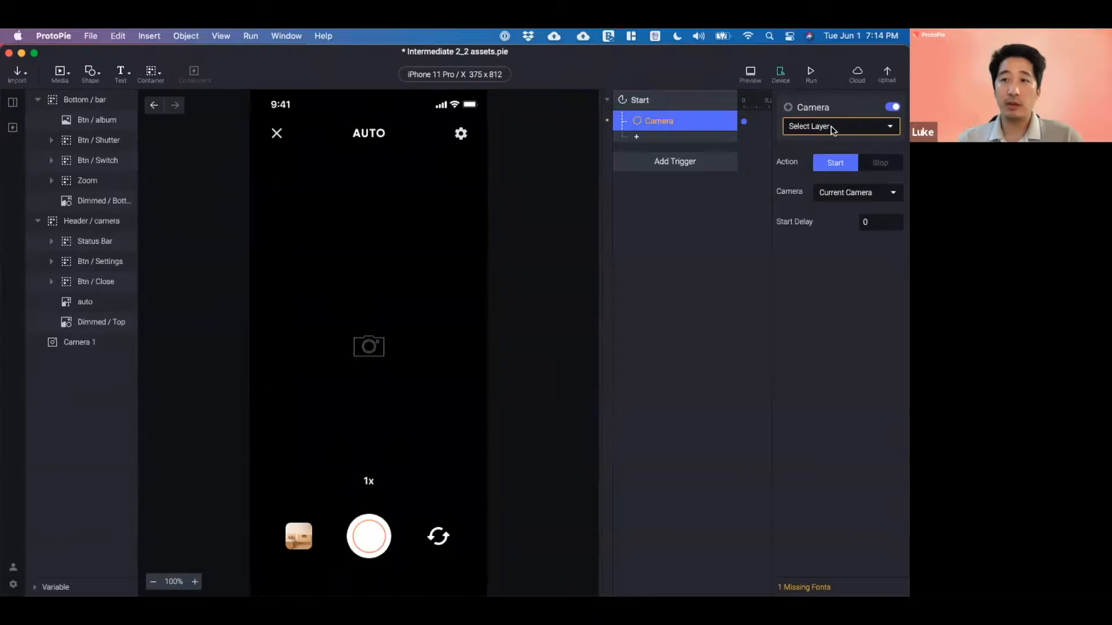
pyautogui.click(834, 132)
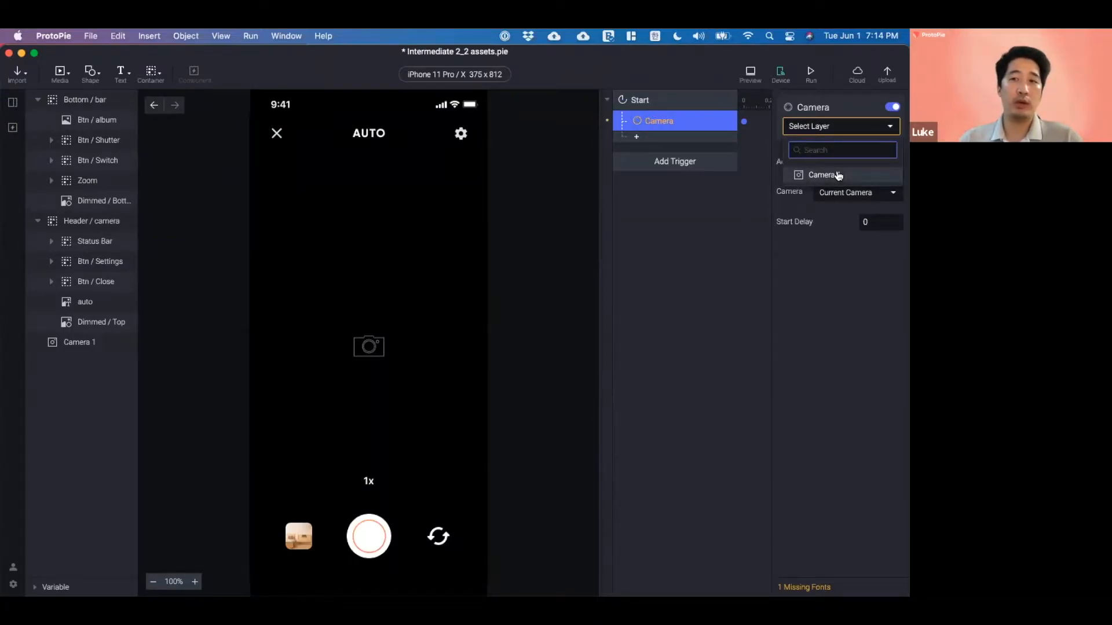
pyautogui.click(838, 175)
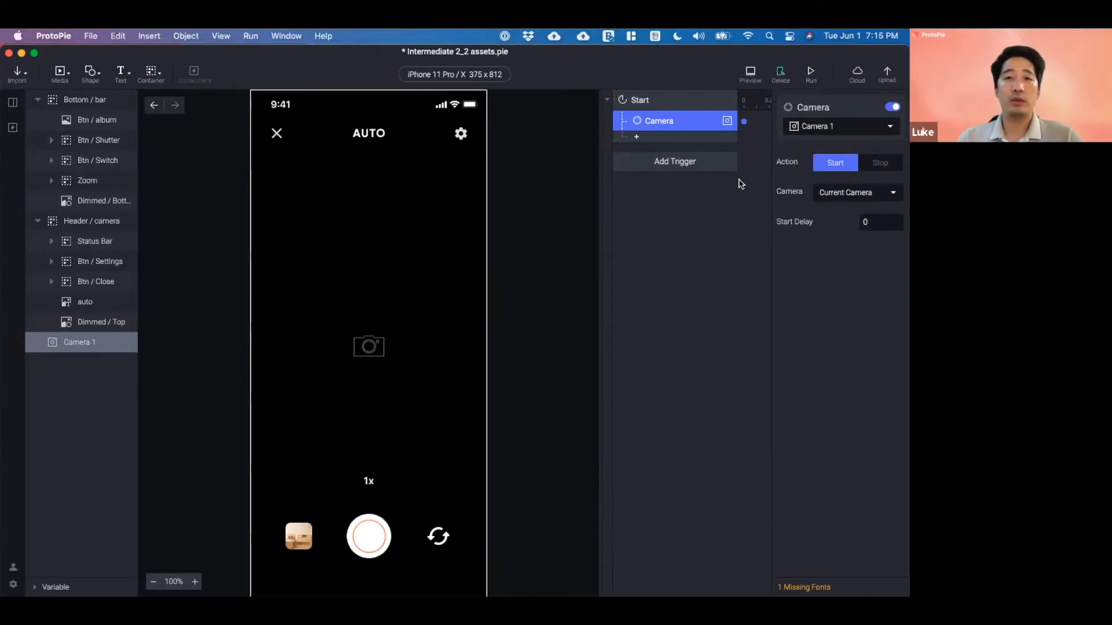
# - Run the preview and check the Start-triggered camera feed on the phone mirrored in QuickTime Player
pyautogui.click(810, 74)
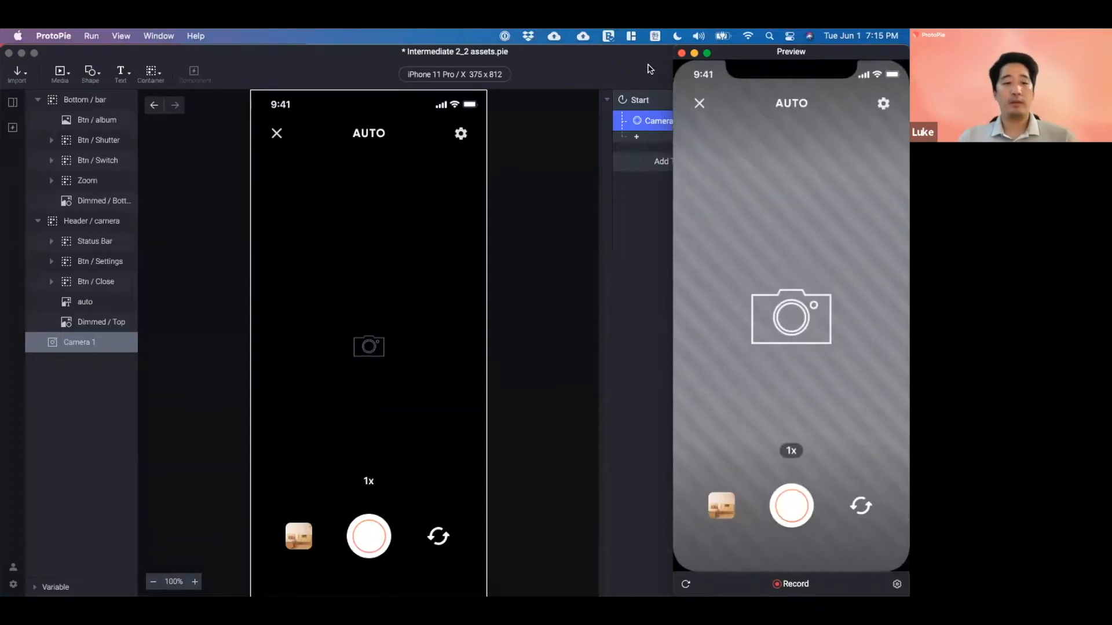
pyautogui.press('super+Tab')
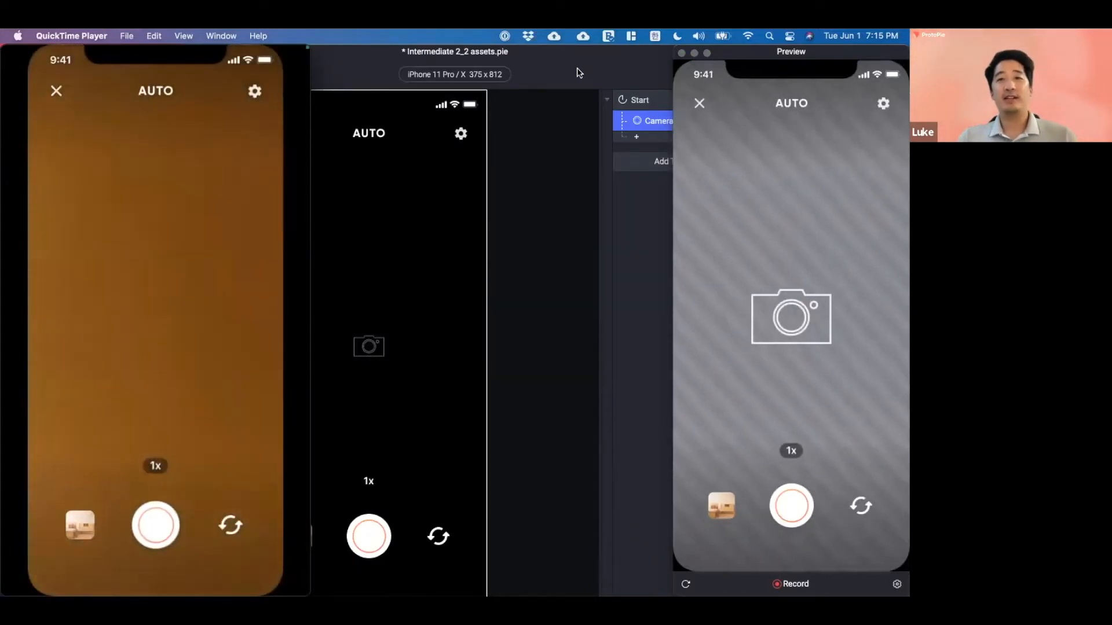
# - Return to ProtoPie and add a Tap trigger to the Btn / Switch layer in the Camera scene
pyautogui.click(578, 73)
pyautogui.click(545, 241)
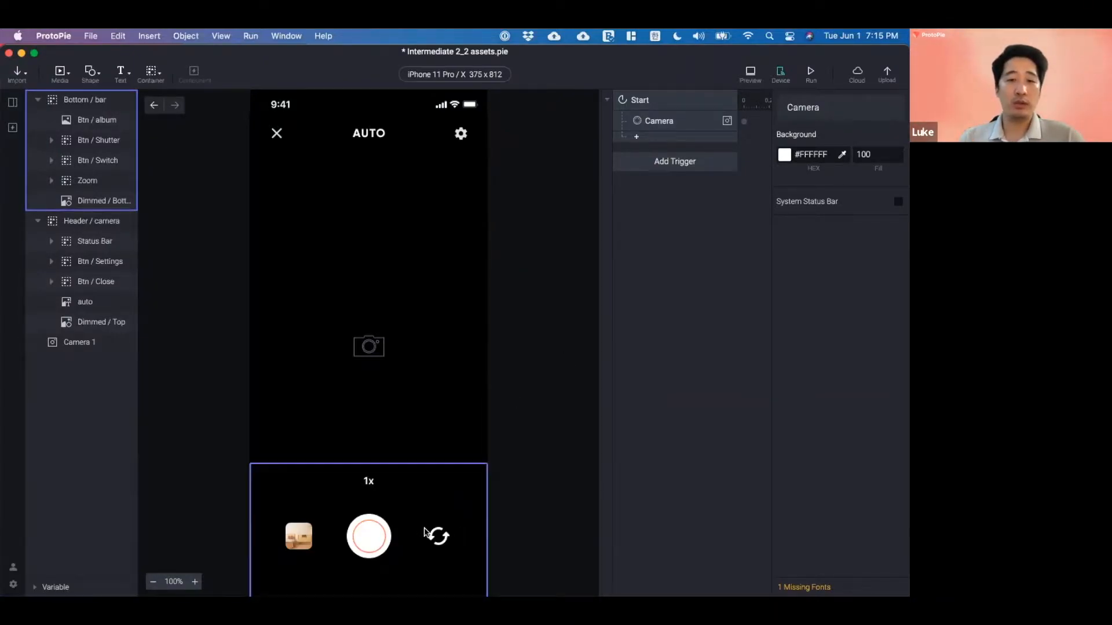
pyautogui.doubleClick(440, 539)
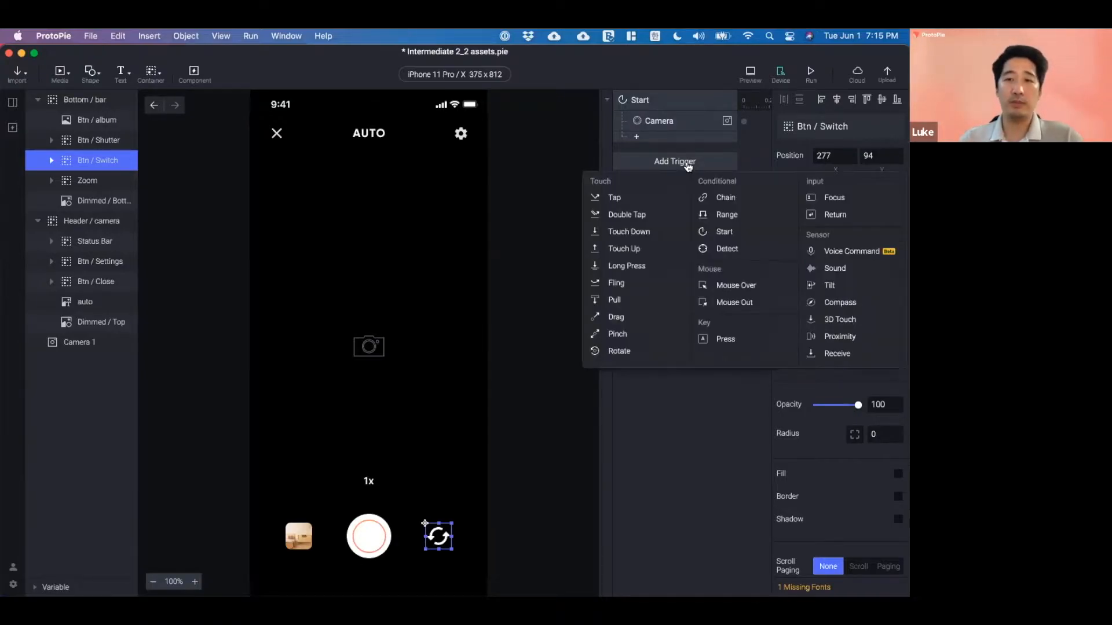
pyautogui.click(638, 197)
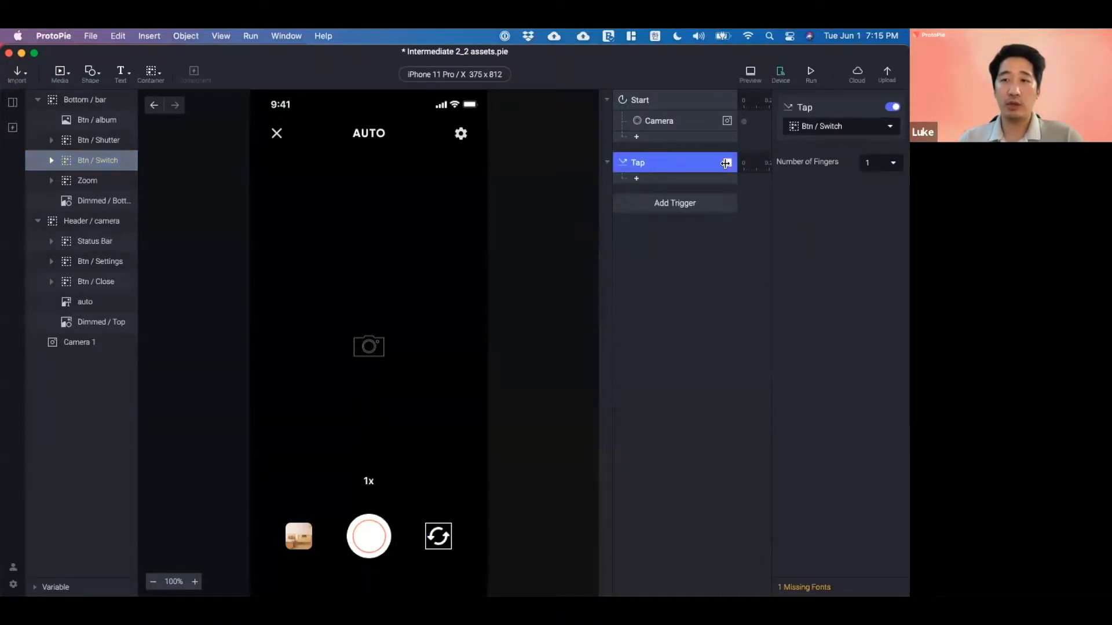
# - Add a Camera response to the Btn / Switch tap, targeting Camera 1 with the camera option set to Switch
pyautogui.click(681, 178)
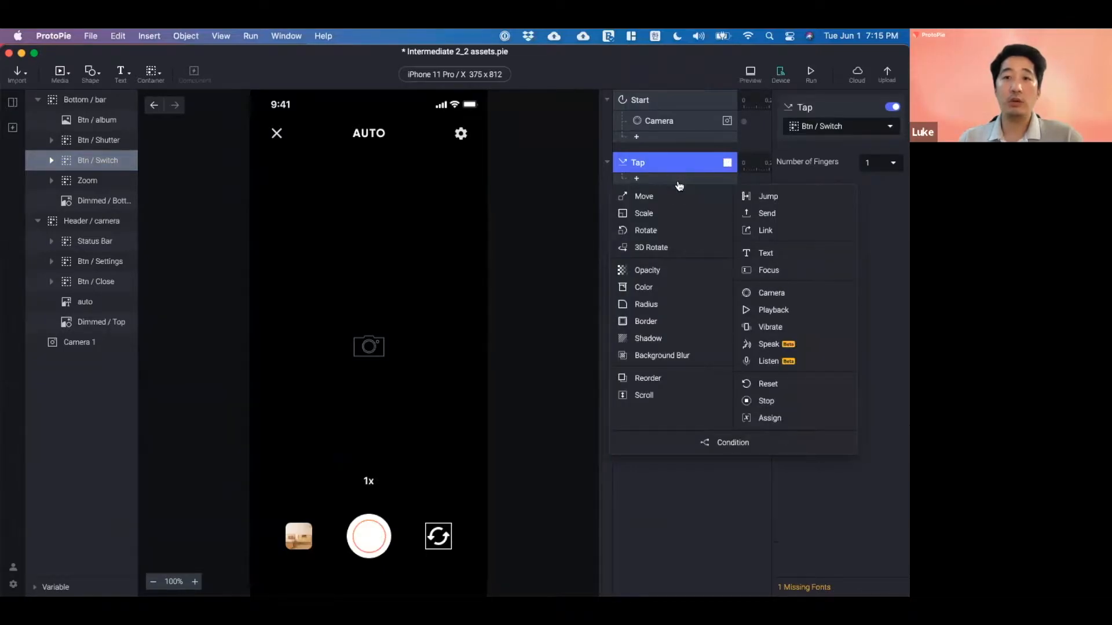
pyautogui.click(783, 296)
pyautogui.click(819, 127)
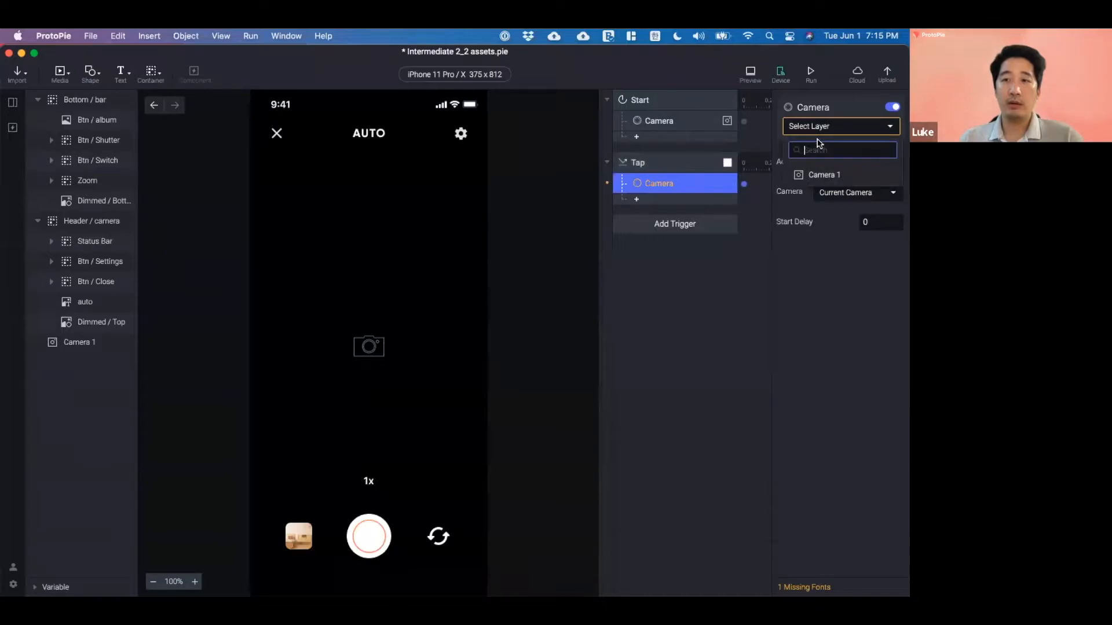
pyautogui.click(820, 175)
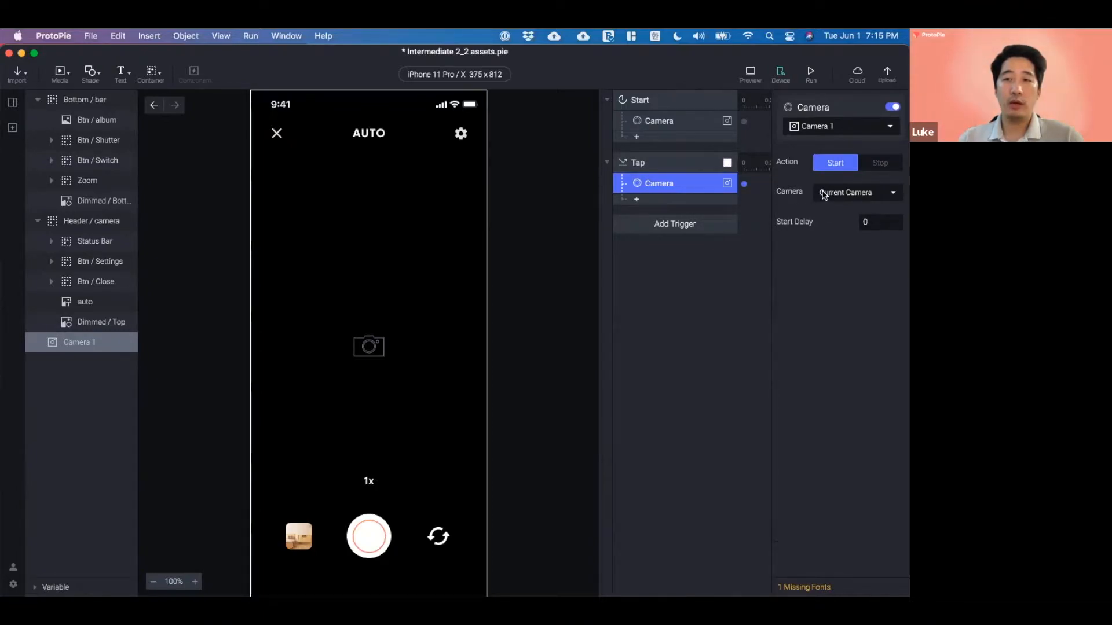
pyautogui.click(853, 192)
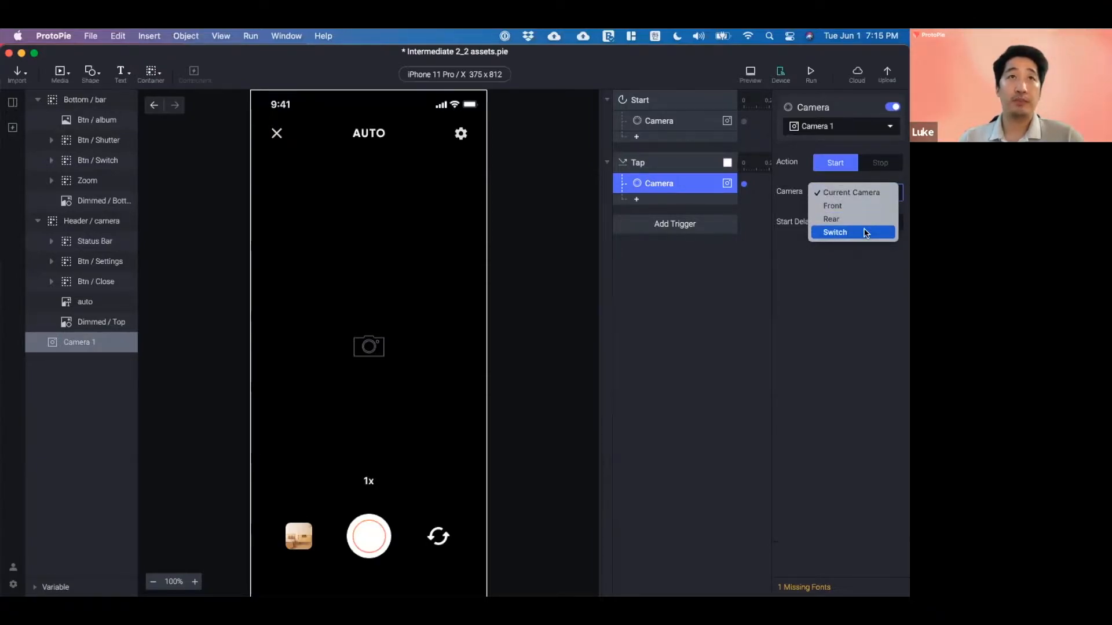
pyautogui.click(866, 233)
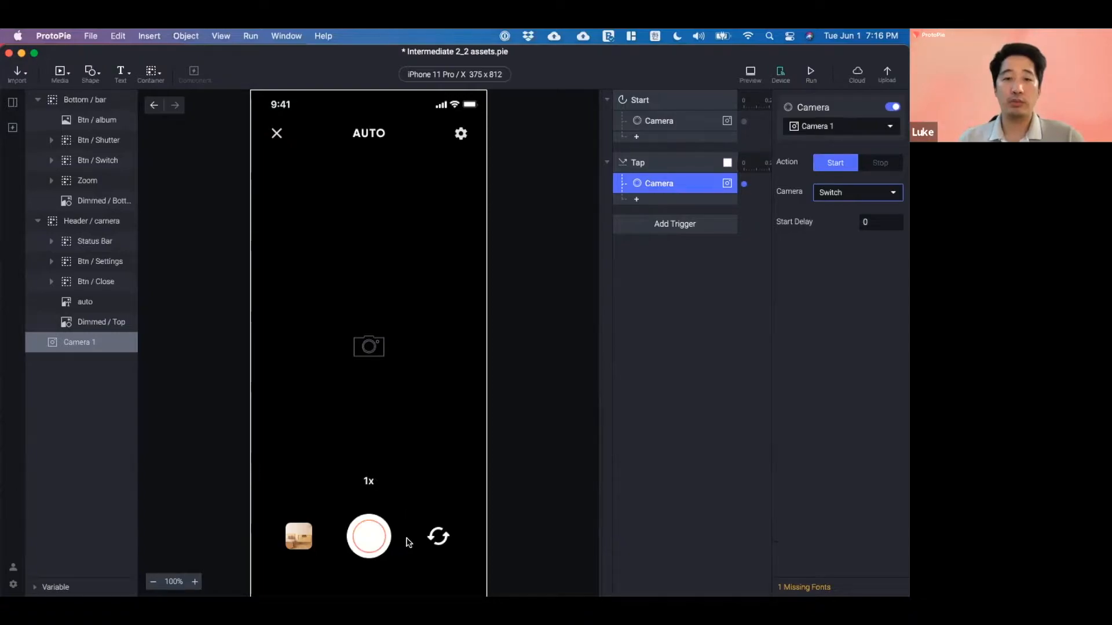
# - Run the preview and check the camera switch button on the phone mirrored in QuickTime Player
pyautogui.click(810, 74)
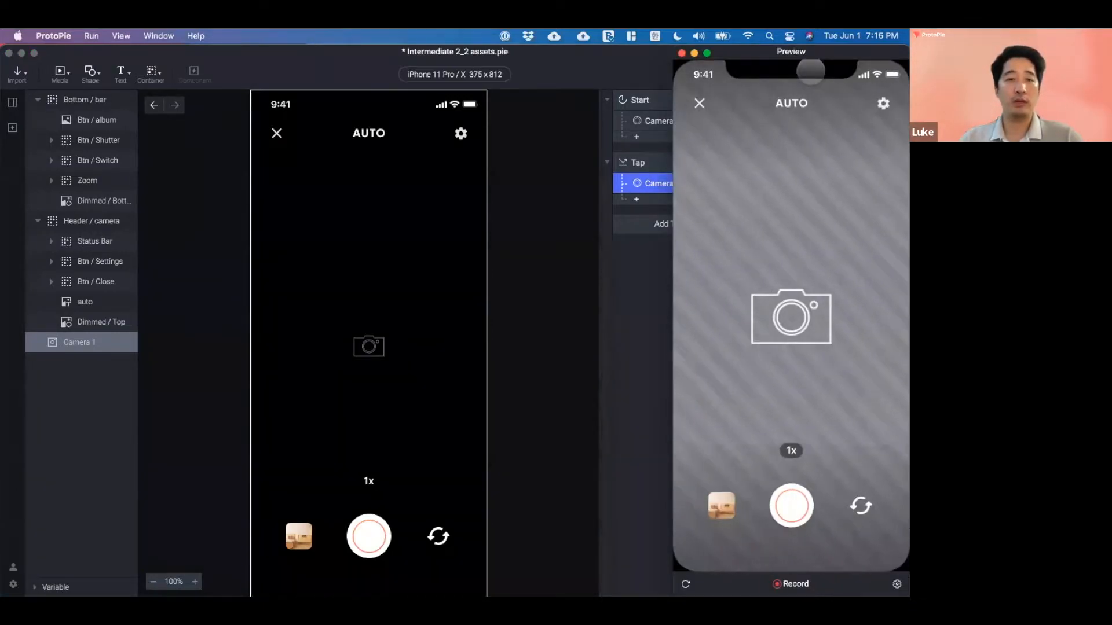
pyautogui.press('super+Tab')
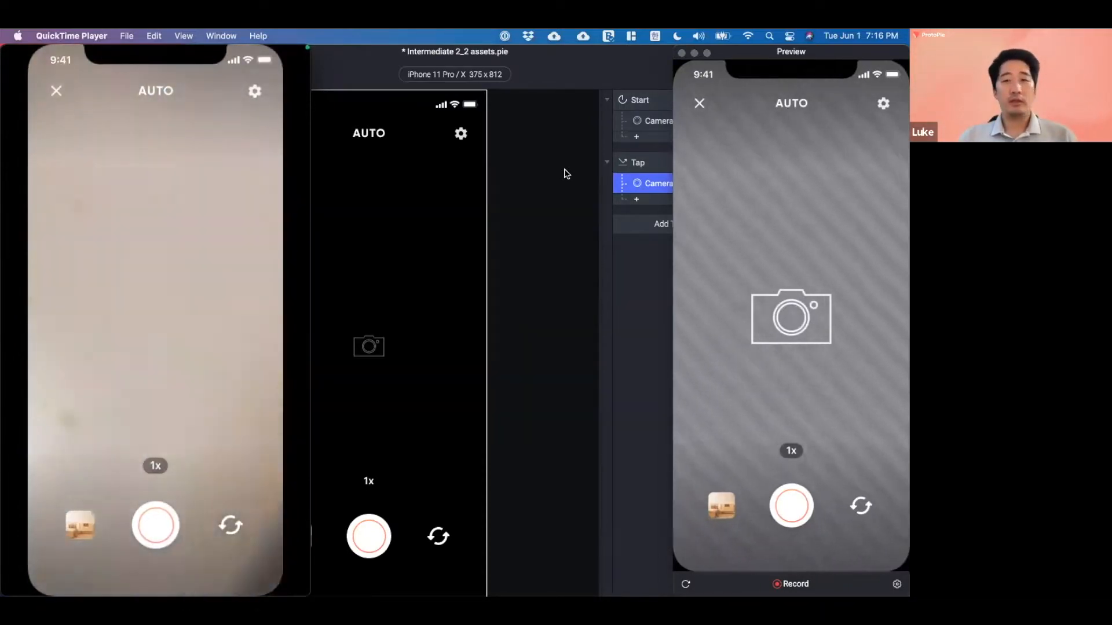
pyautogui.click(566, 174)
pyautogui.click(621, 58)
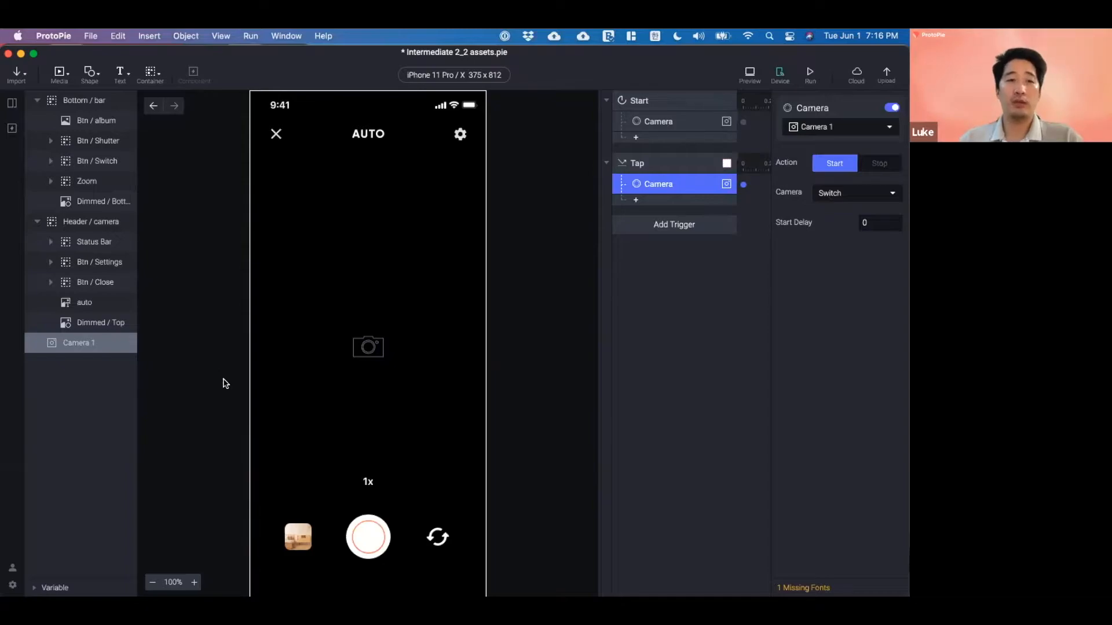
# - Add a Tap trigger to the Btn / Shutter layer in the bottom bar of the Camera scene
pyautogui.click(370, 528)
pyautogui.doubleClick(369, 528)
pyautogui.click(363, 519)
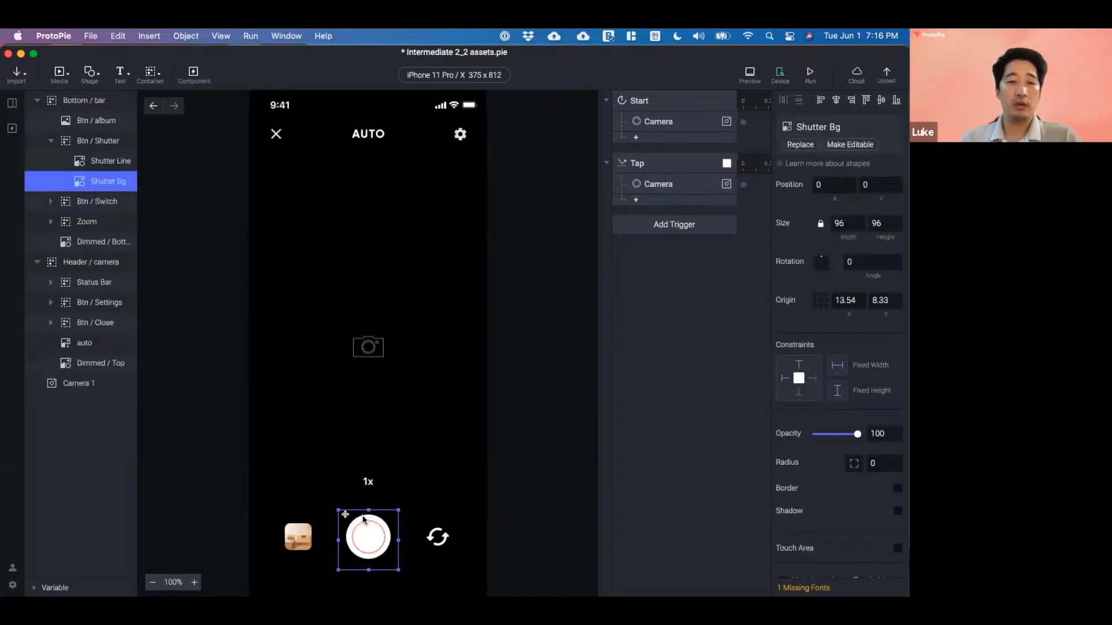
pyautogui.click(87, 142)
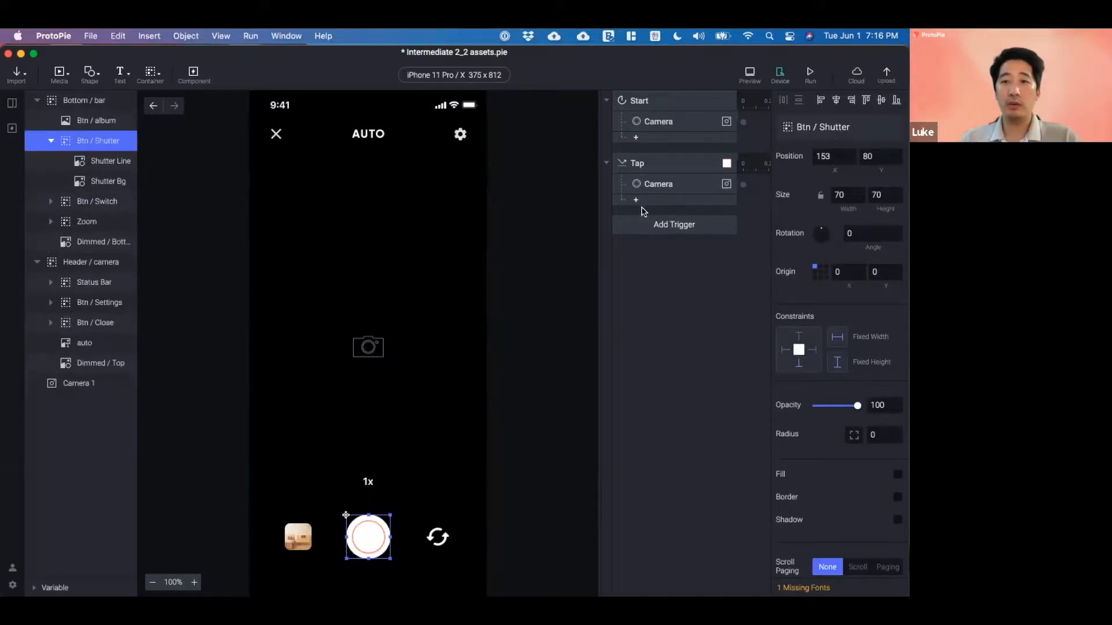
pyautogui.click(649, 226)
pyautogui.click(615, 260)
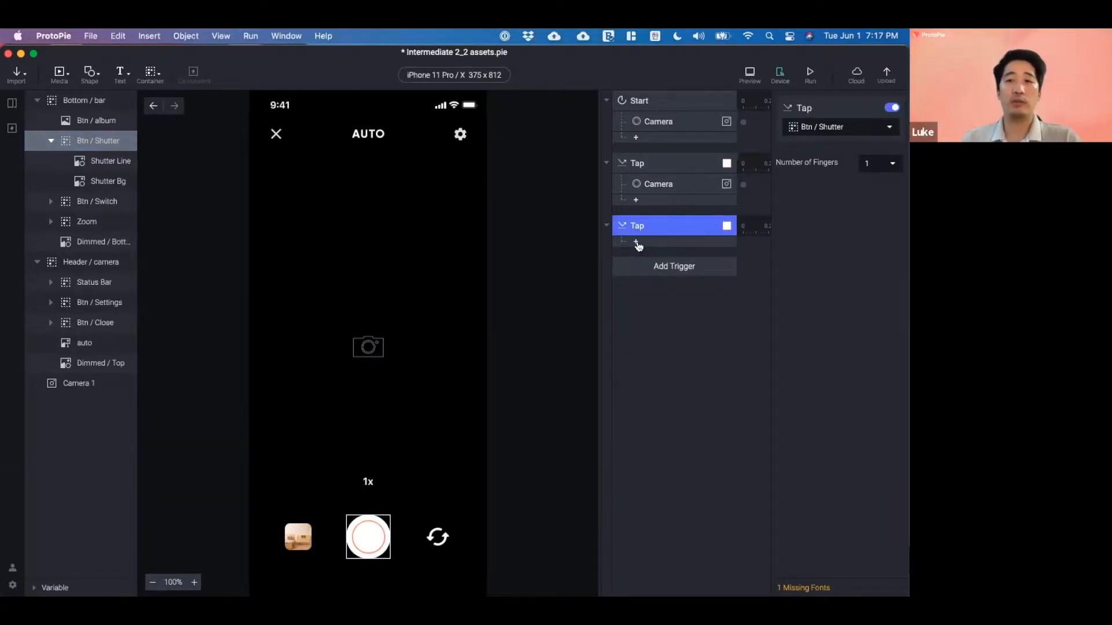
# - Add a Camera response to the Btn / Shutter tap, targeting Camera 1 with the action set to Stop
pyautogui.click(636, 242)
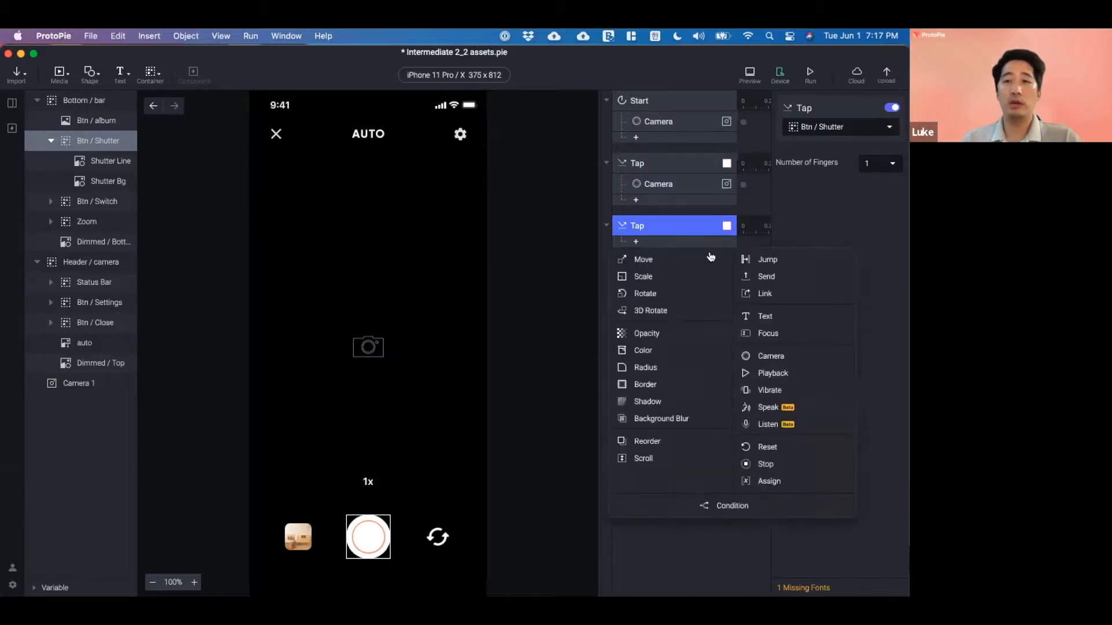
pyautogui.click(779, 359)
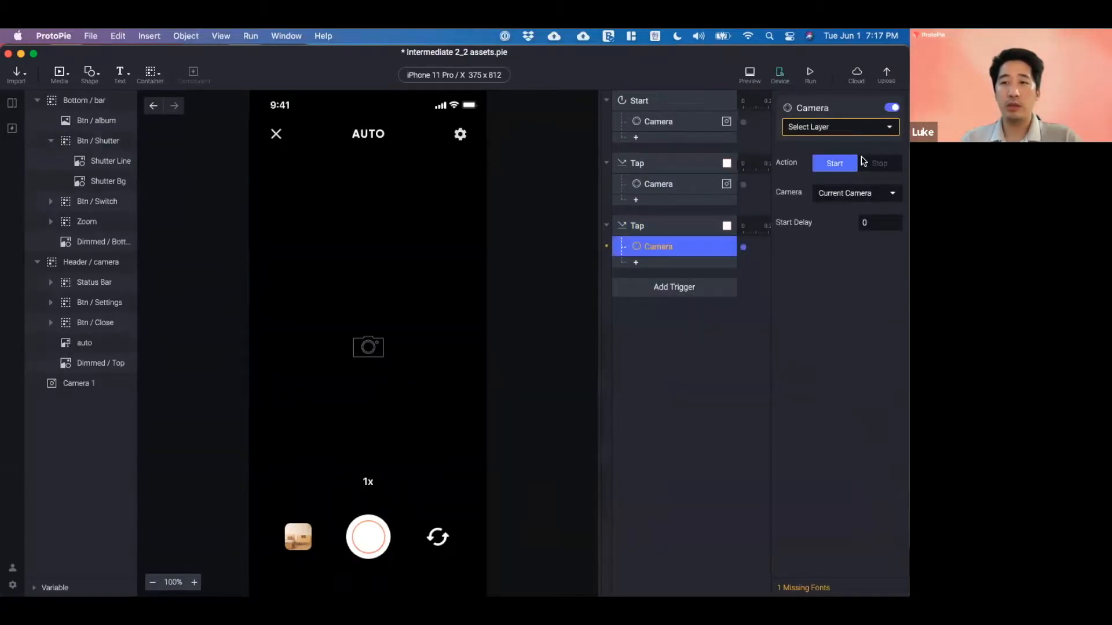
pyautogui.click(841, 126)
pyautogui.click(831, 174)
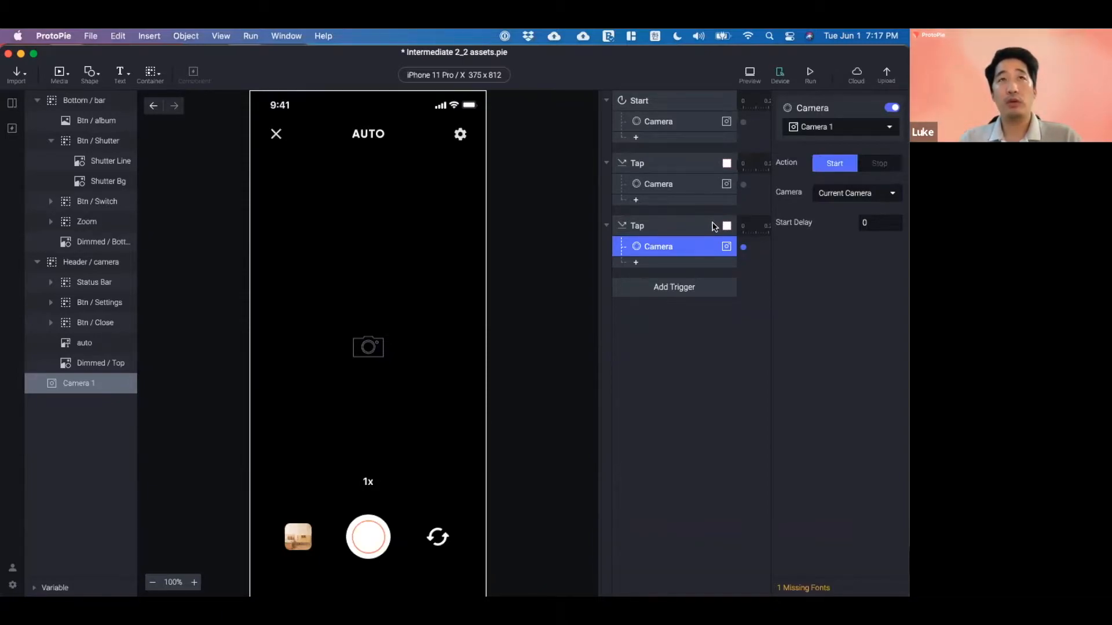
pyautogui.click(878, 166)
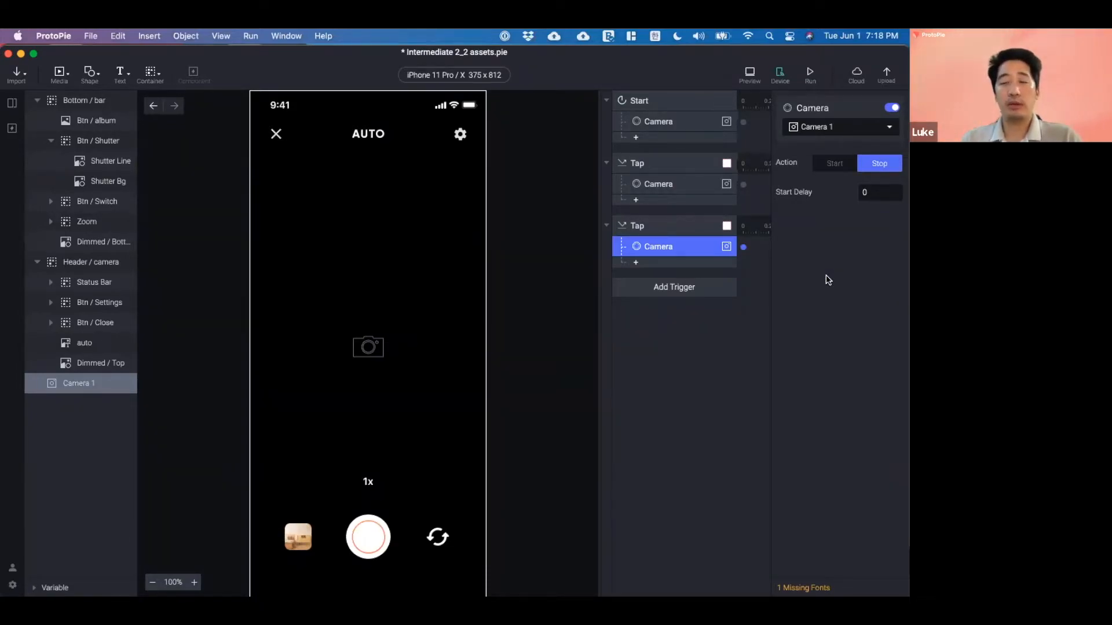
# - Run the preview and check the shutter button's camera stop on the phone mirrored in QuickTime Player
pyautogui.click(814, 82)
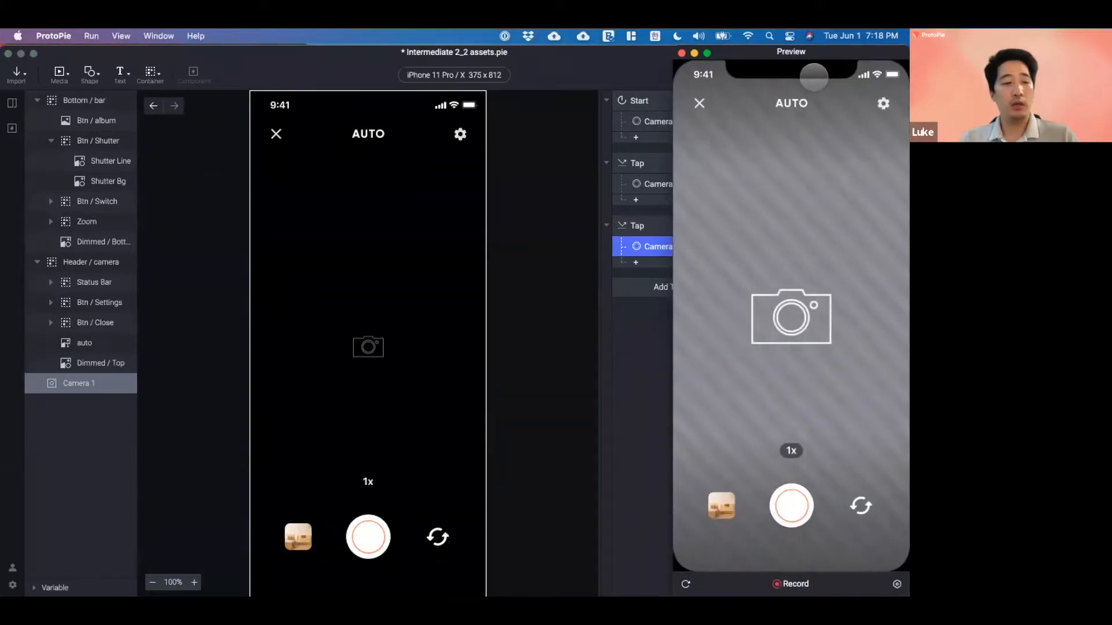
pyautogui.press('super+Tab')
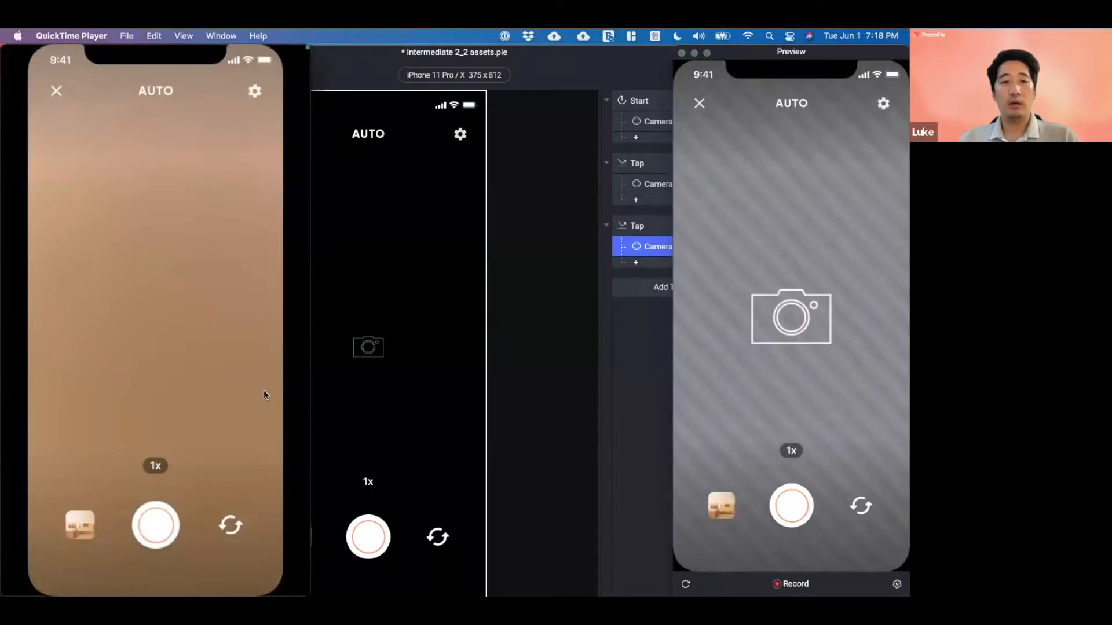
pyautogui.moveTo(262, 391)
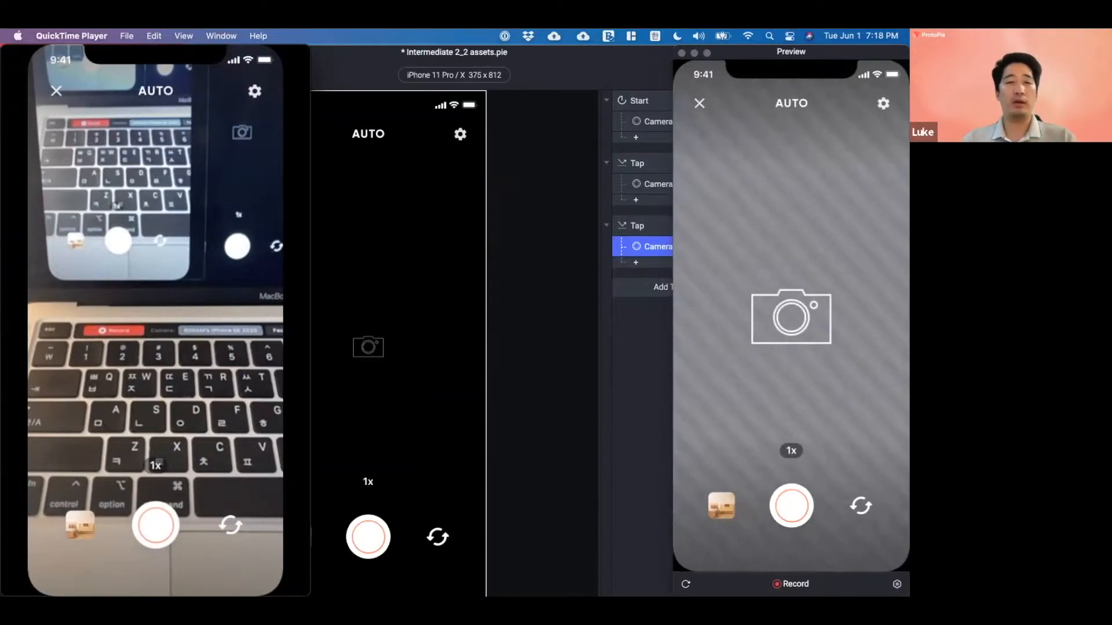
pyautogui.click(548, 76)
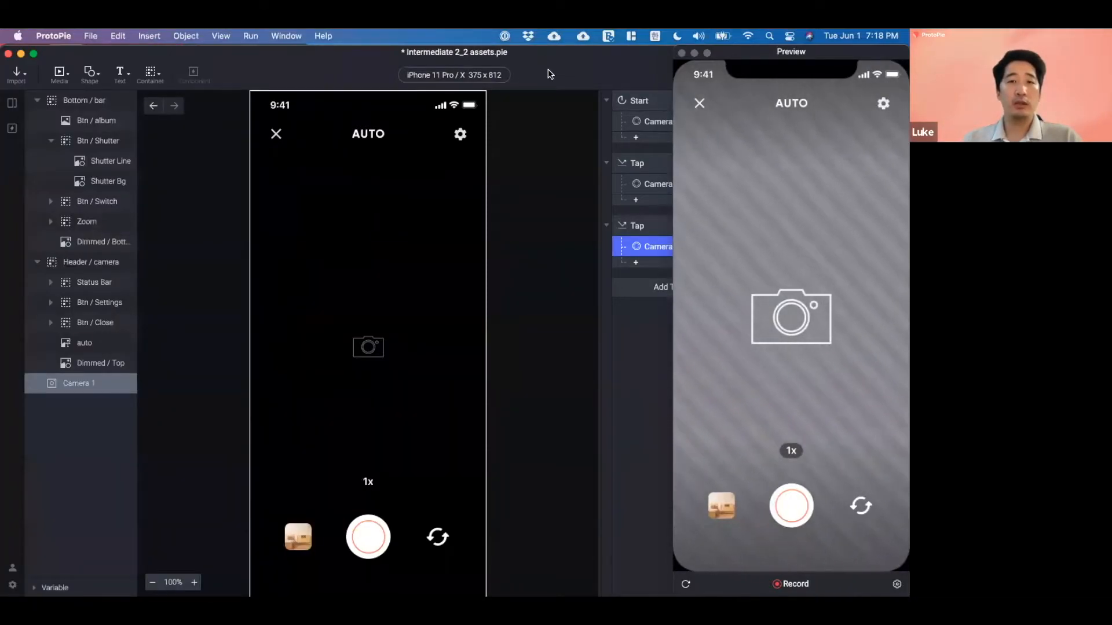
pyautogui.click(642, 68)
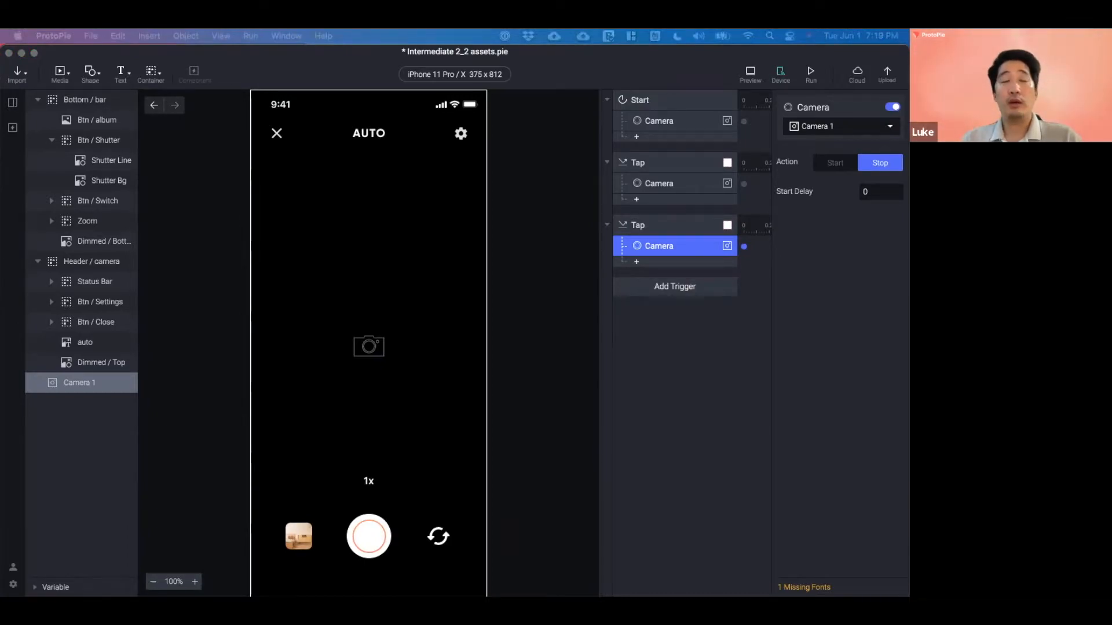
# - Open the Settings scene for editing
pyautogui.click(338, 73)
pyautogui.click(12, 104)
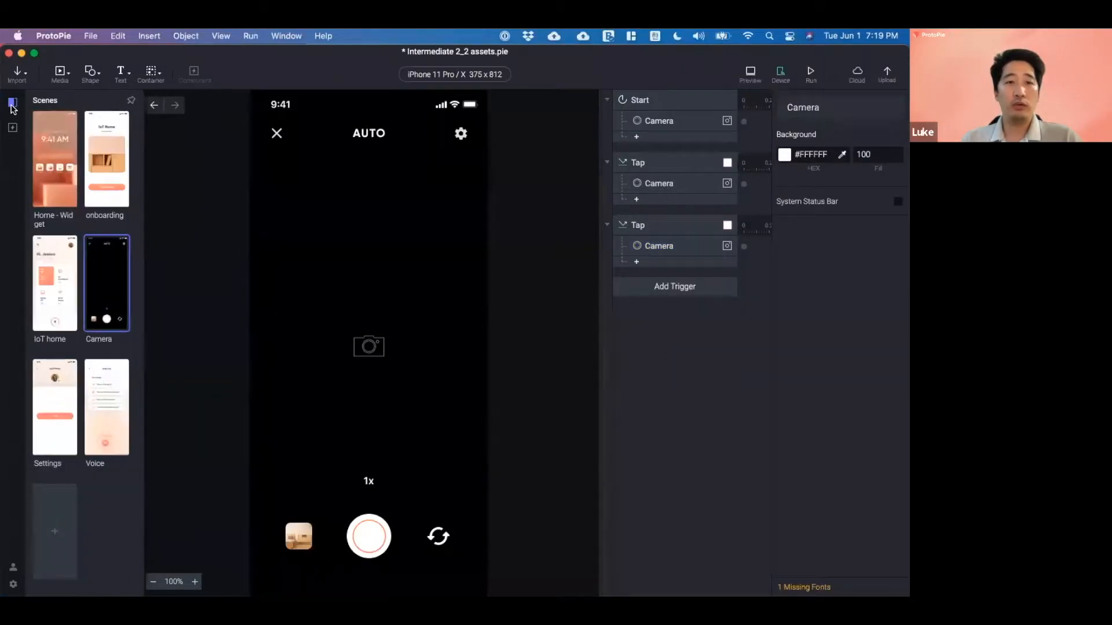
pyautogui.doubleClick(57, 391)
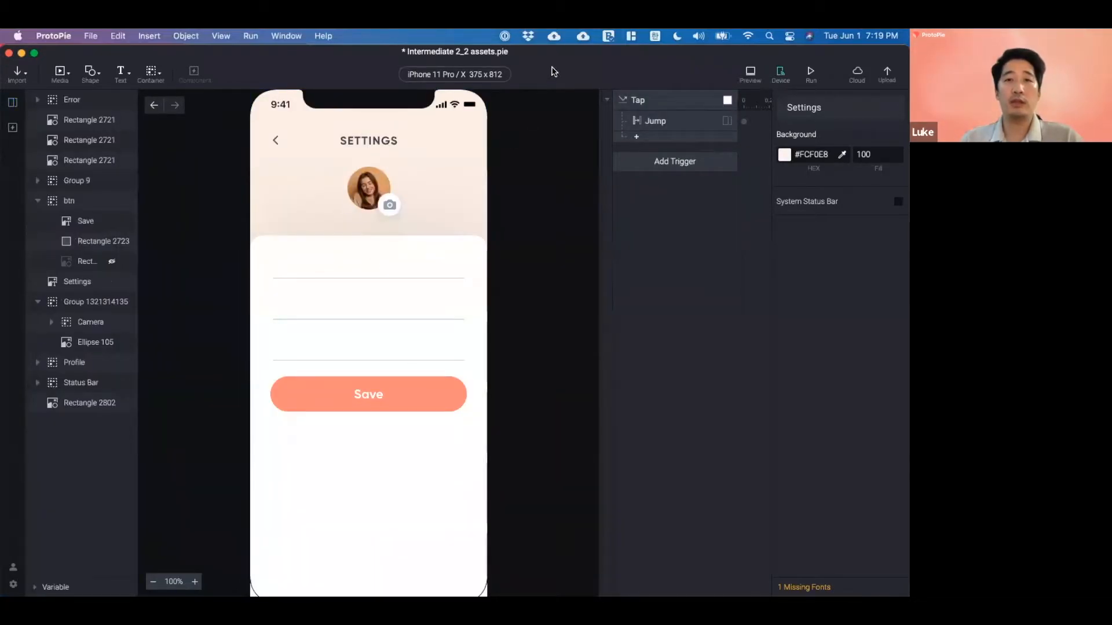
pyautogui.click(310, 246)
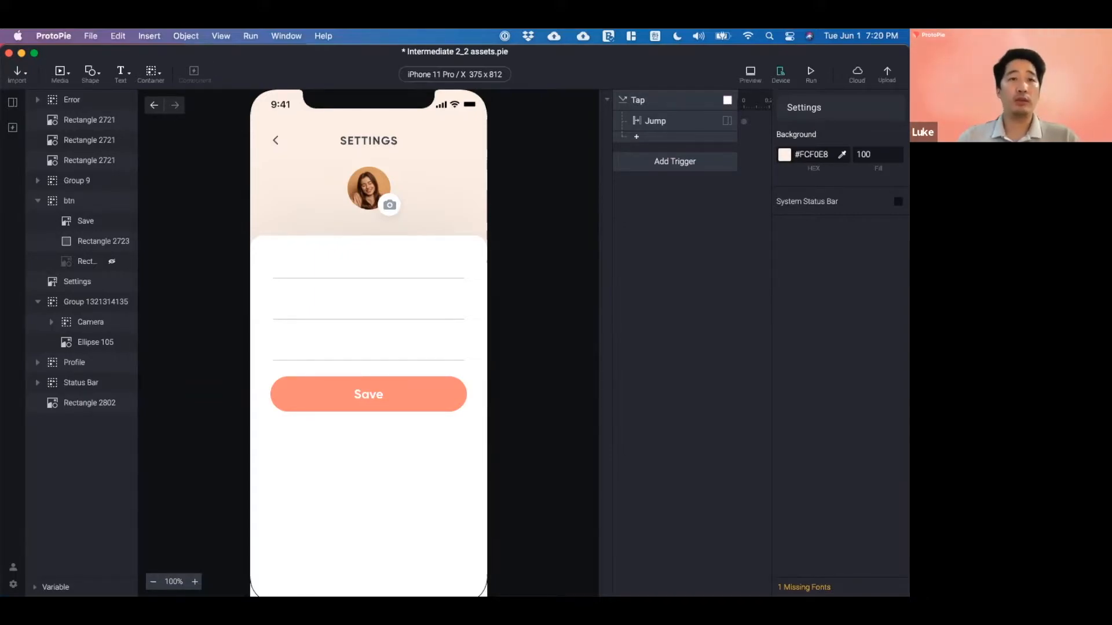
# - Add an Input layer and place it on the first form line below the profile picture, at about X 40, Y 258
pyautogui.click(125, 73)
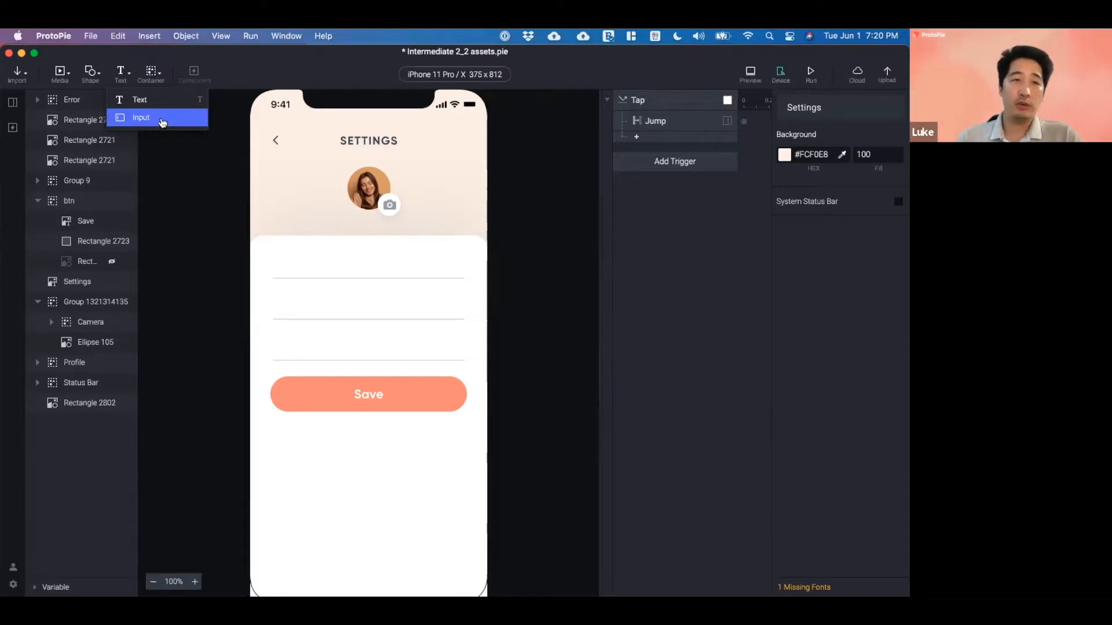
pyautogui.click(141, 118)
pyautogui.moveTo(292, 103); pyautogui.dragTo(308, 273)
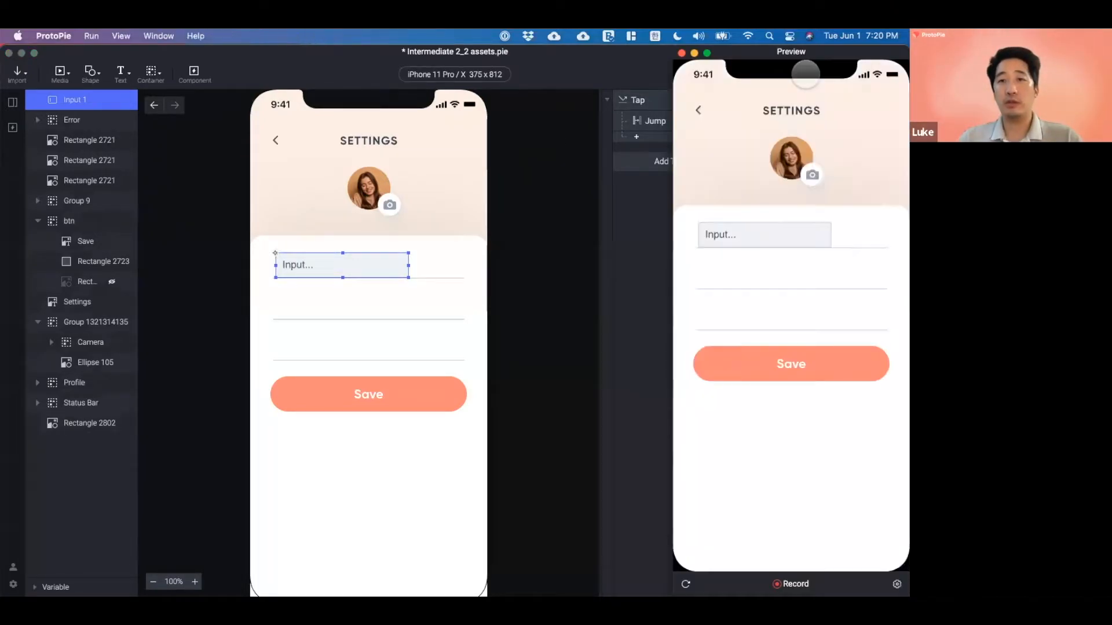
# - Run the preview of the Settings scene and test the input field by entering "hello world"
pyautogui.click(810, 77)
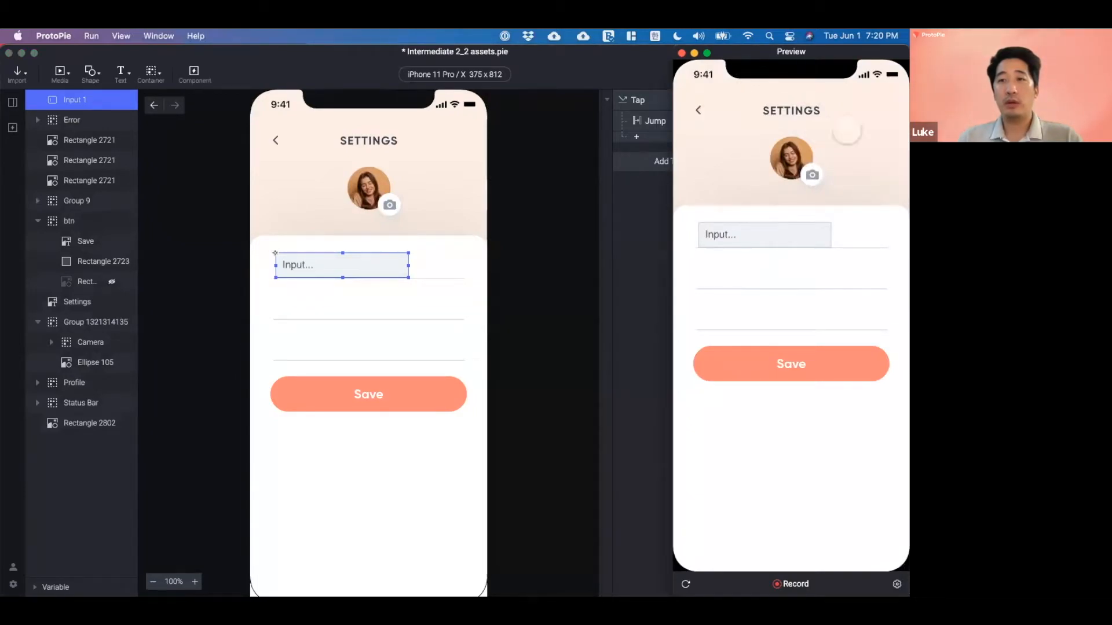
pyautogui.click(765, 231)
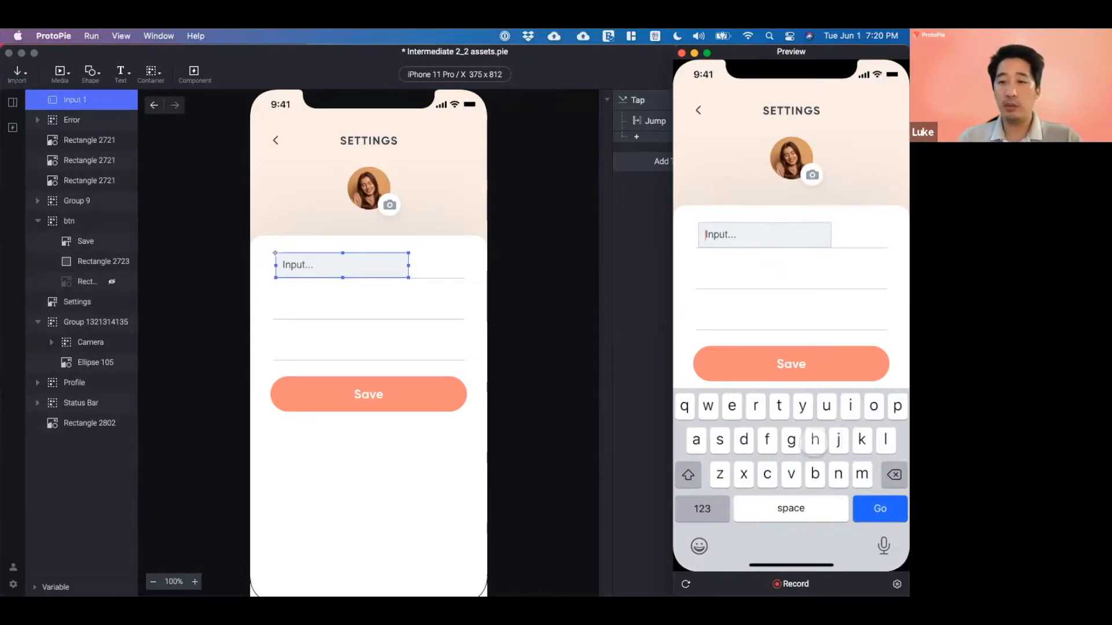
pyautogui.click(802, 446)
pyautogui.click(751, 238)
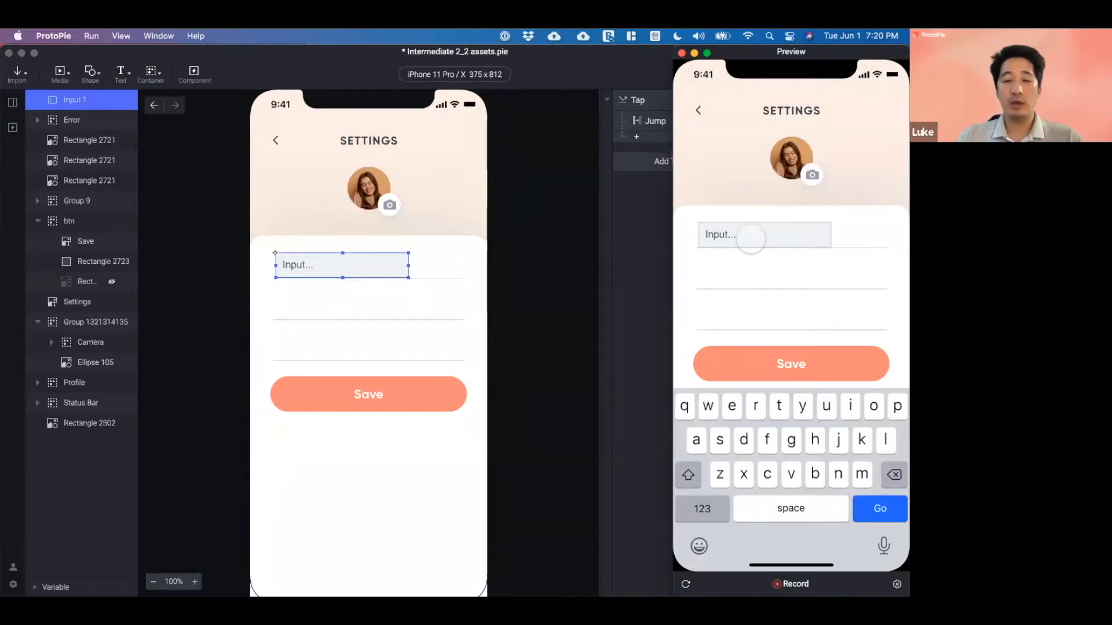
pyautogui.write('hello world')
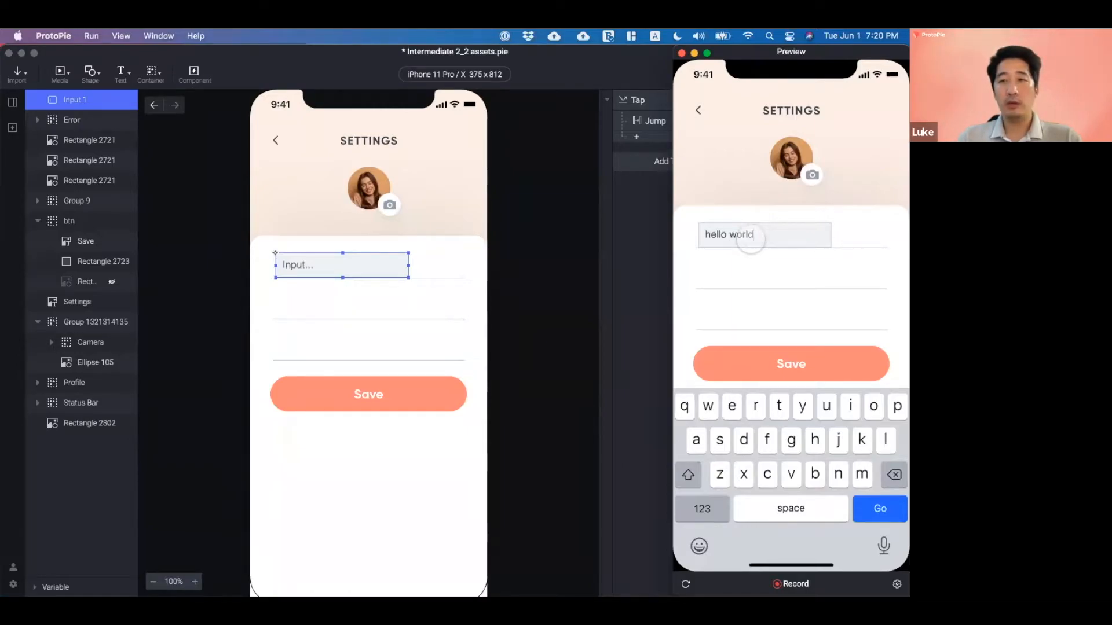
# - Rerun the preview, check text entry in the input field on the phone mirrored in QuickTime Player, and return to ProtoPie
pyautogui.click(624, 66)
pyautogui.click(804, 75)
pyautogui.press('super+Tab')
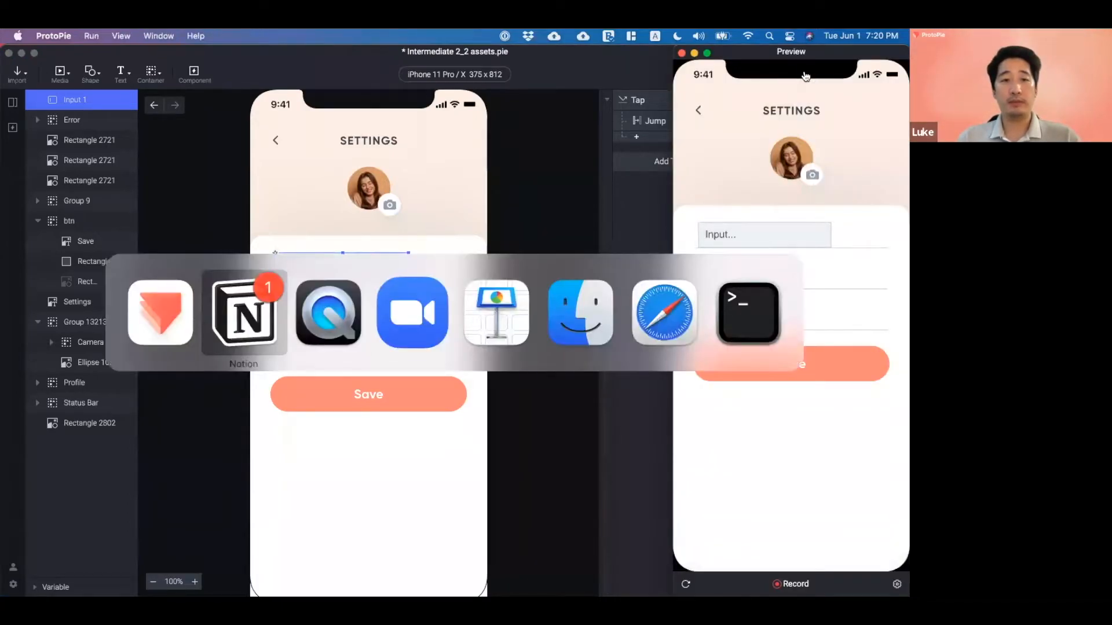
pyautogui.press('super+Tab')
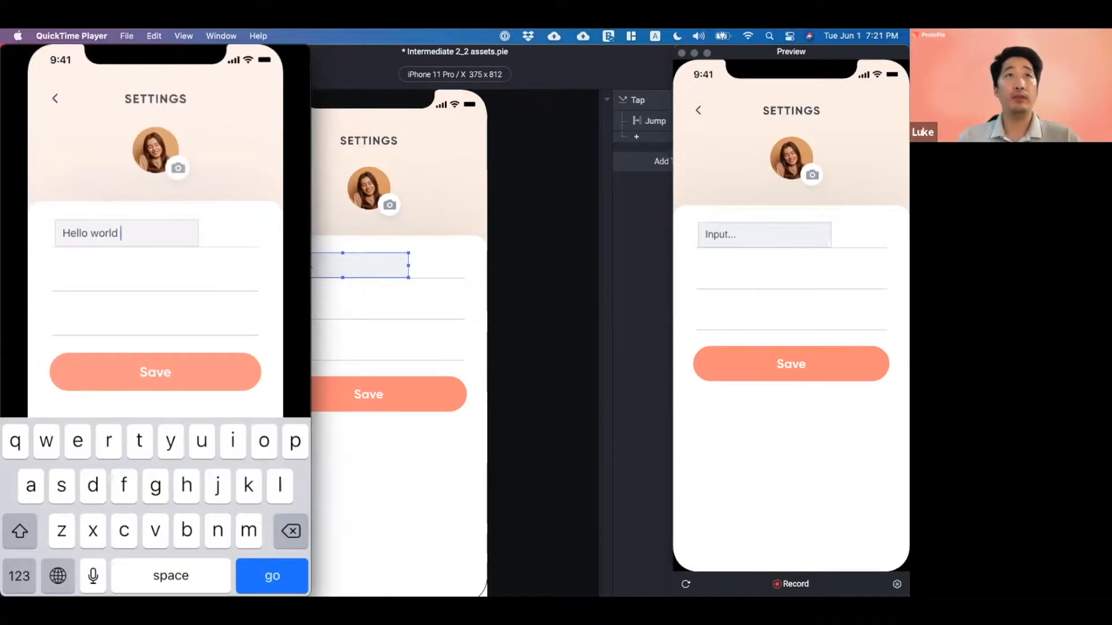
pyautogui.click(556, 81)
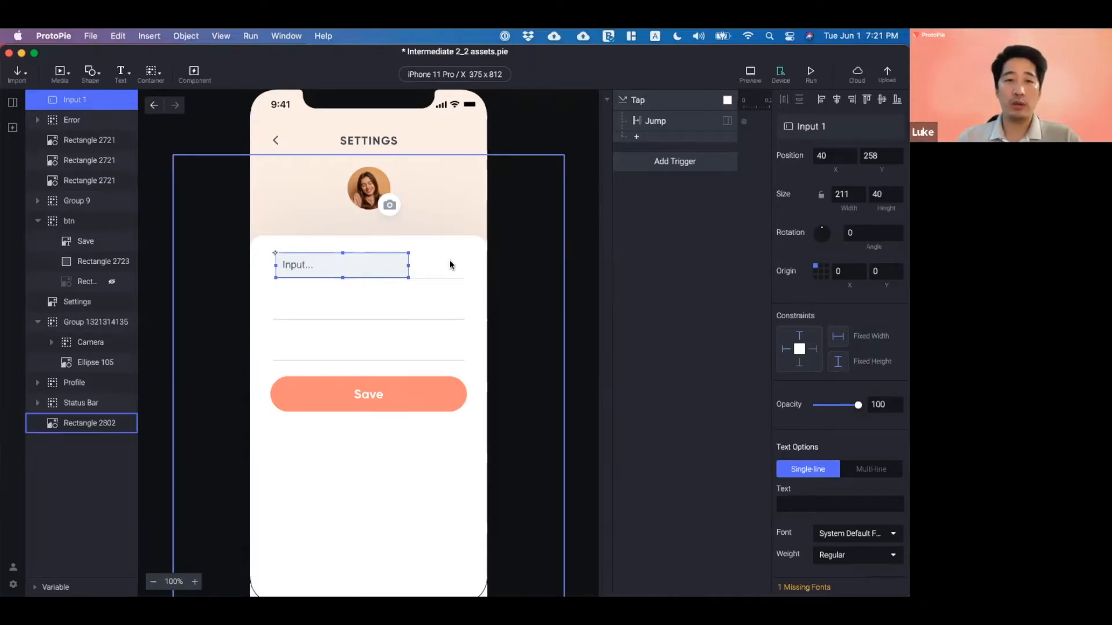
# - Widen the input field on the first form line to a width of about 296, keeping its height at 40
pyautogui.moveTo(409, 265); pyautogui.dragTo(463, 263)
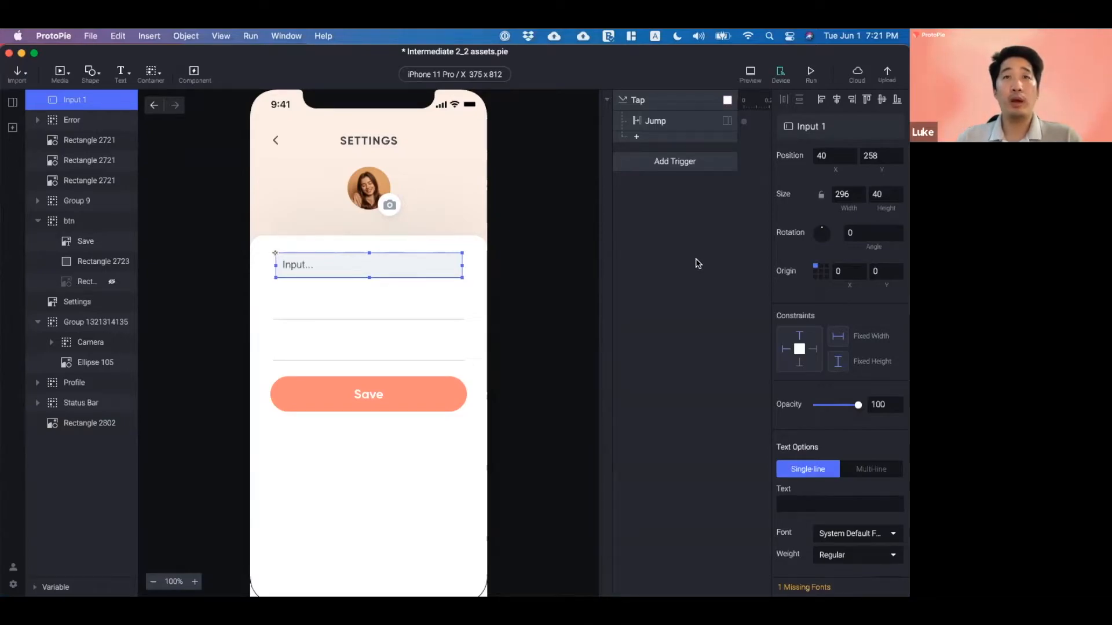
pyautogui.click(370, 282)
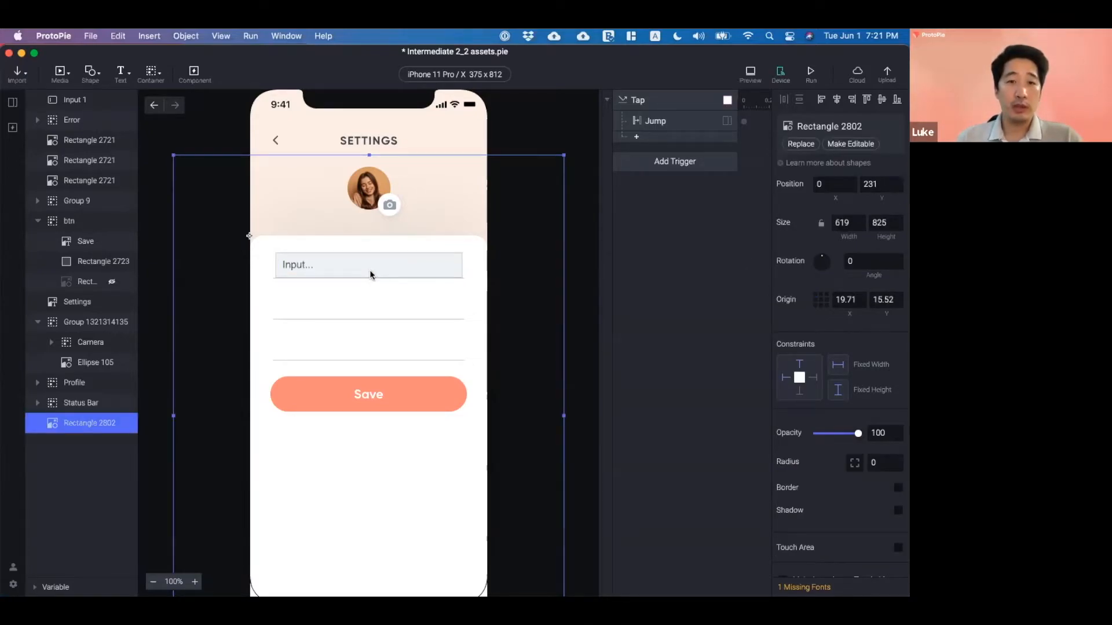
pyautogui.click(433, 264)
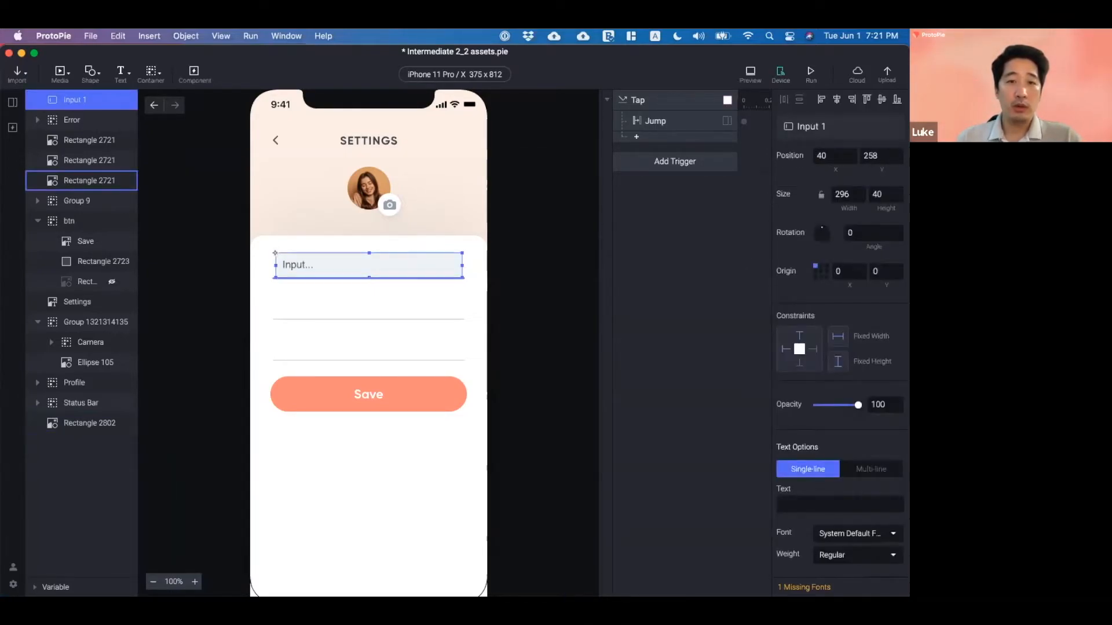
pyautogui.moveTo(370, 279)
pyautogui.mouseDown()
pyautogui.moveTo(369, 361)
pyautogui.moveTo(369, 278)
pyautogui.mouseUp()
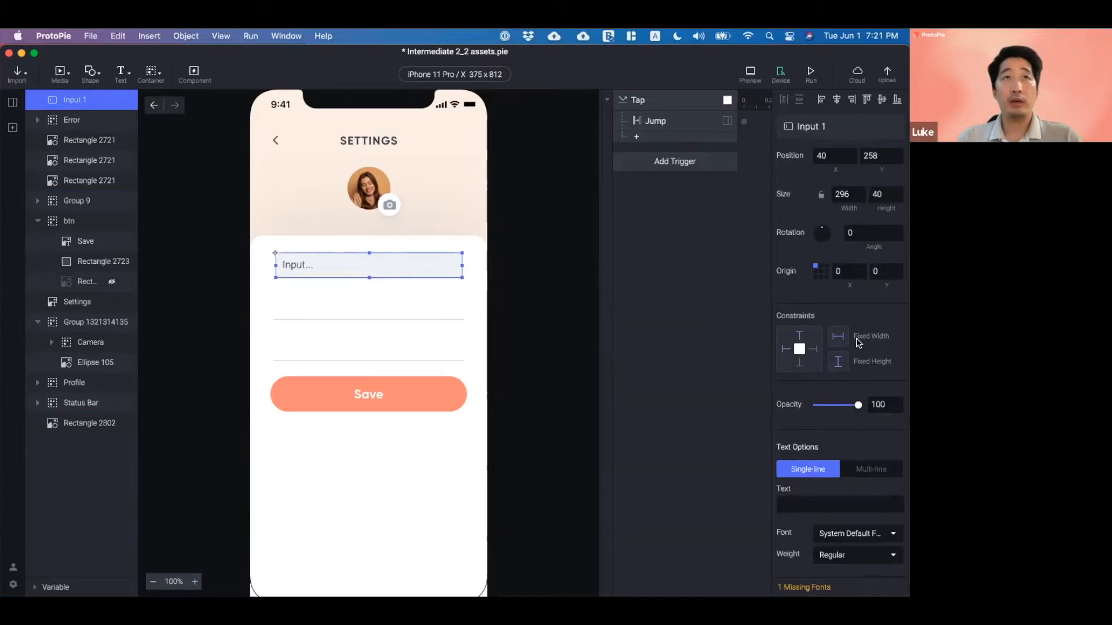
# - Set the input field to multi-line and test it in the preview with "hello world how are you doing" entered across several lines
pyautogui.scroll(-5, 846, 338)
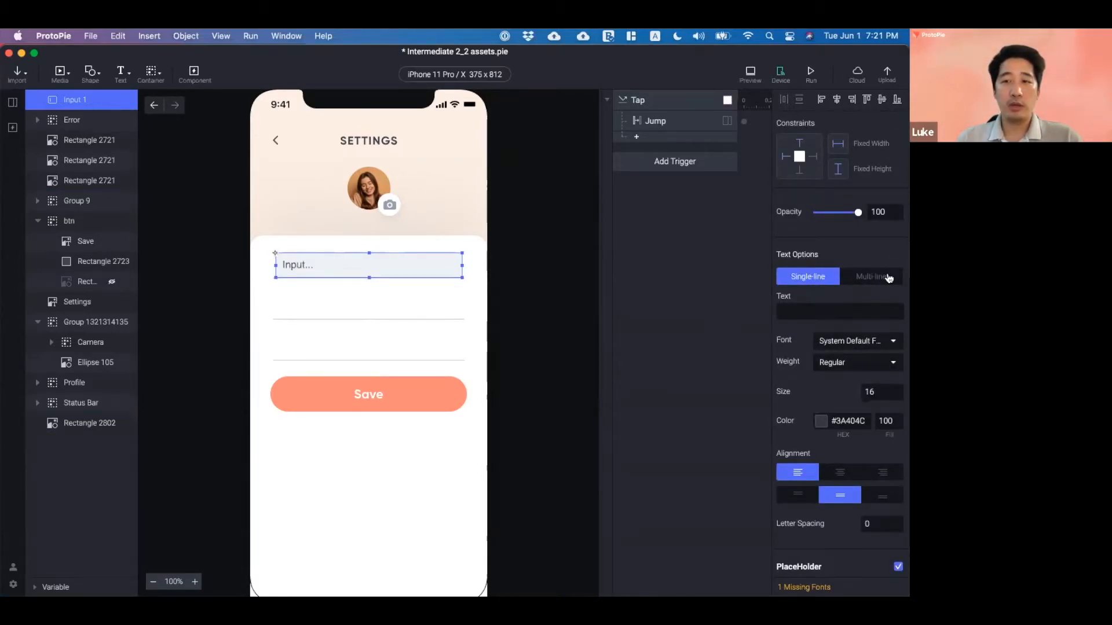
pyautogui.click(888, 278)
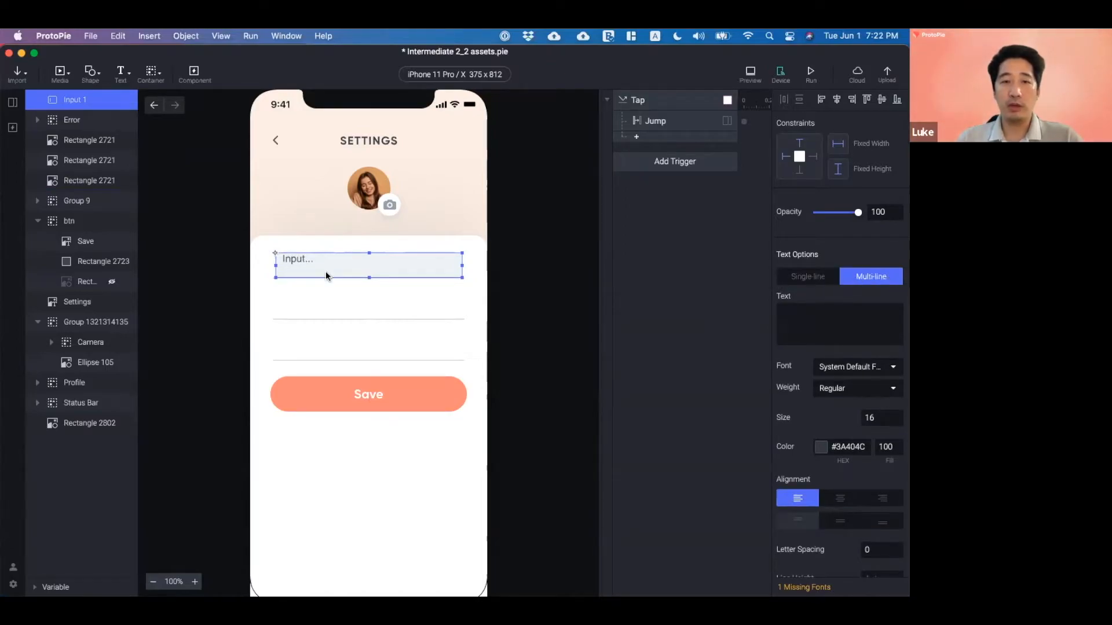
pyautogui.press('super+p')
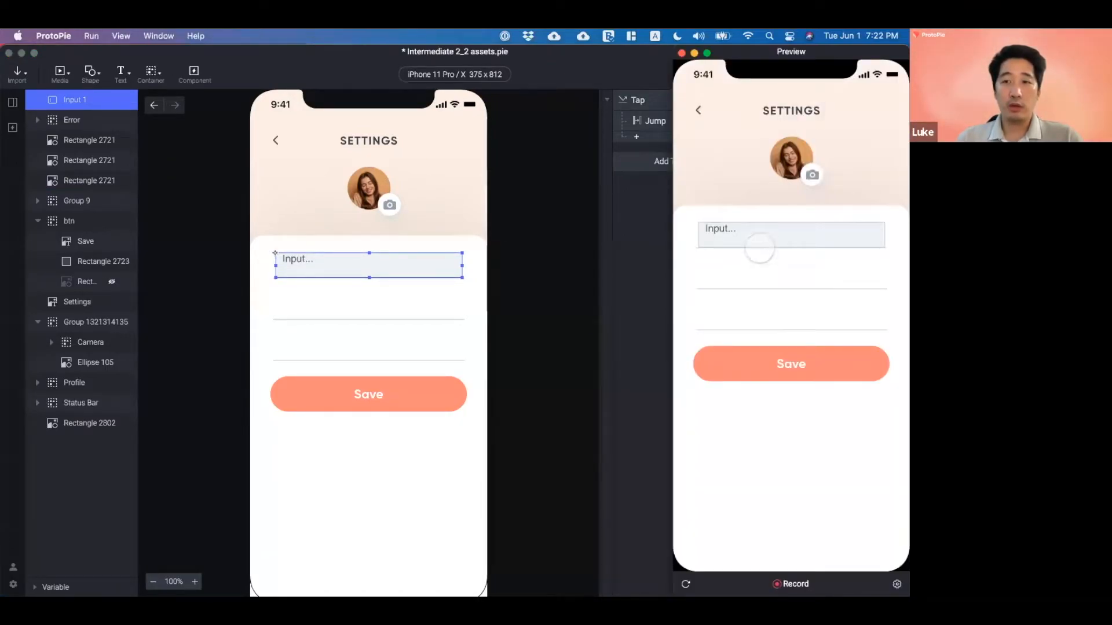
pyautogui.click(729, 235)
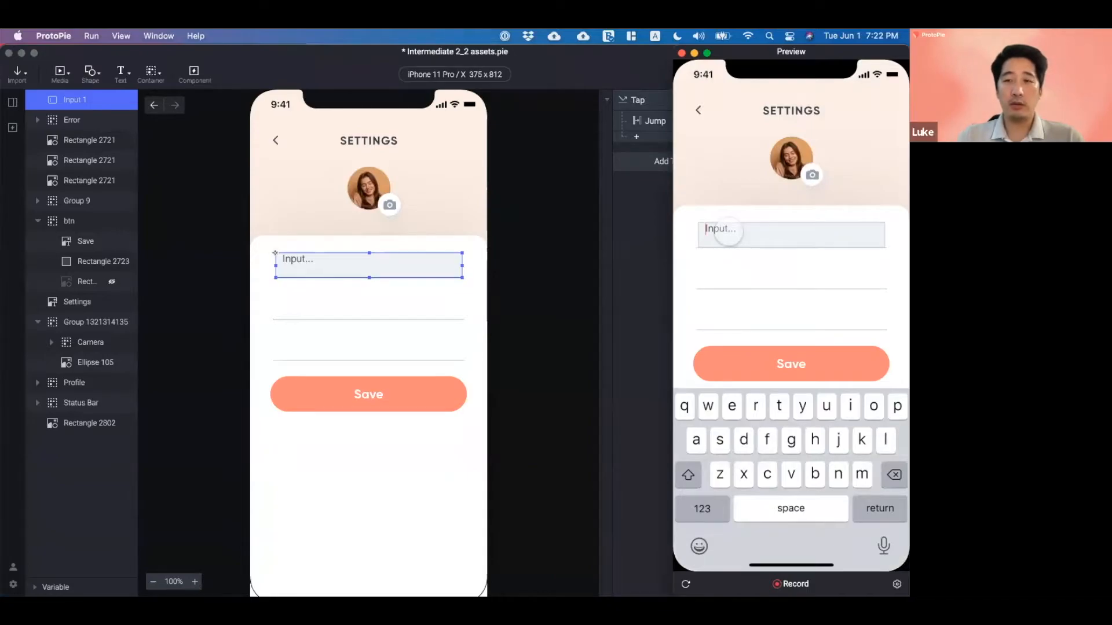
pyautogui.write('hello wor')
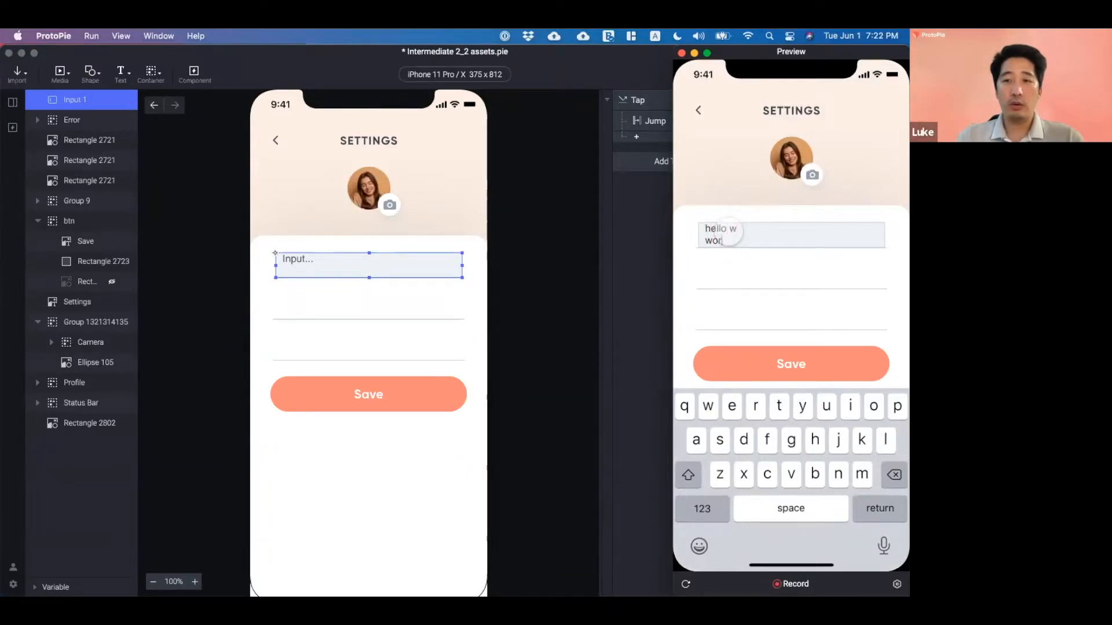
pyautogui.write('ld how are you doing')
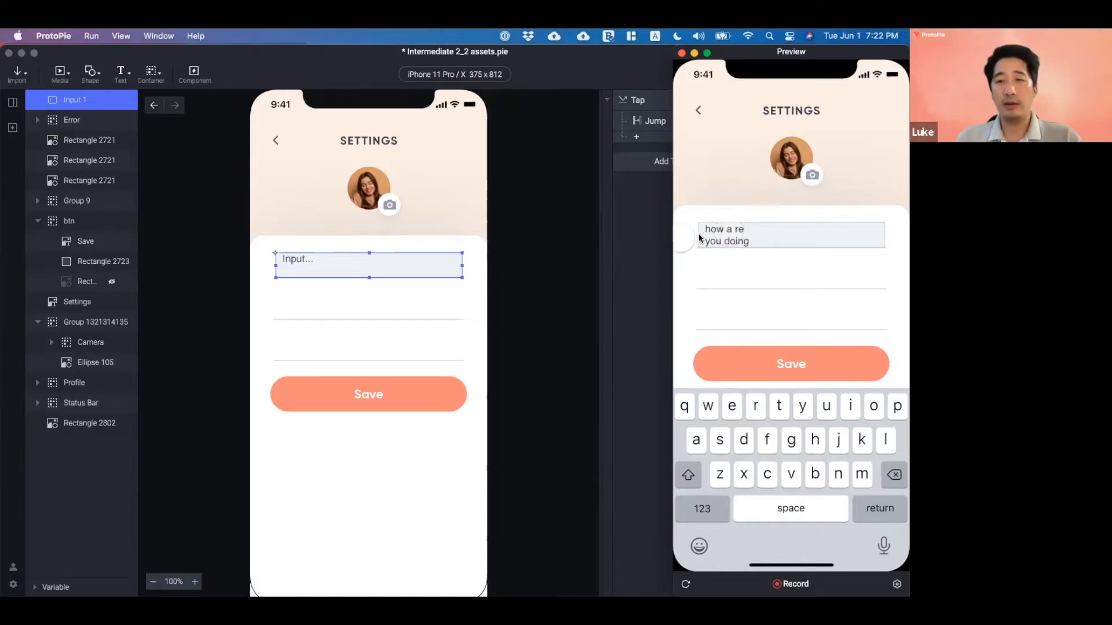
pyautogui.click(652, 243)
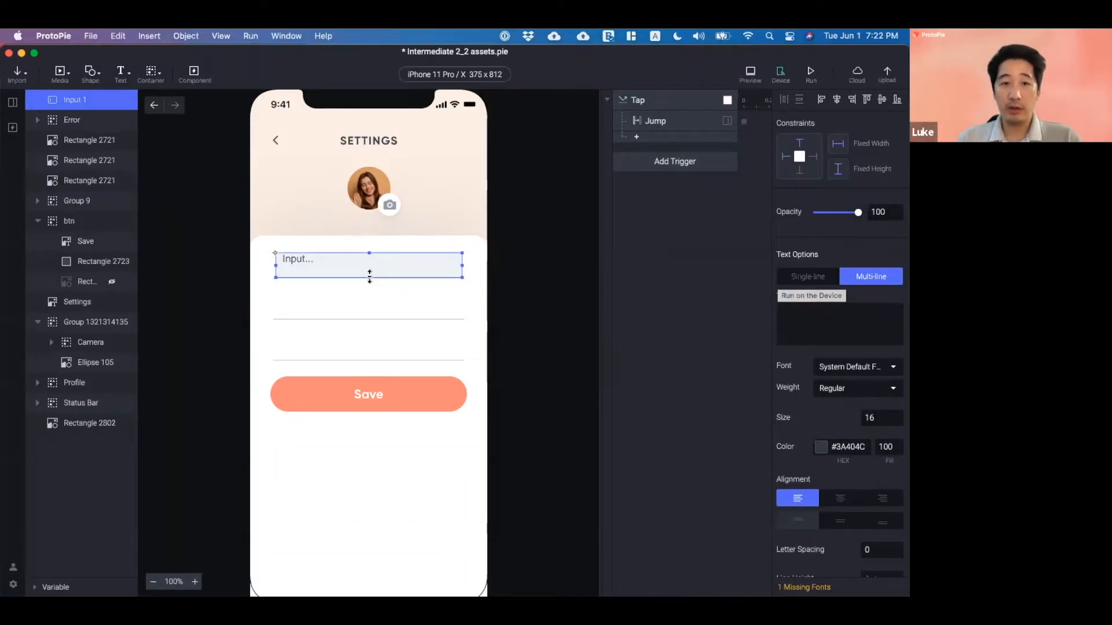
# - Enable Auto Height for the multi-line input field
pyautogui.moveTo(370, 277)
pyautogui.mouseDown()
pyautogui.moveTo(370, 347)
pyautogui.moveTo(376, 281)
pyautogui.mouseUp()
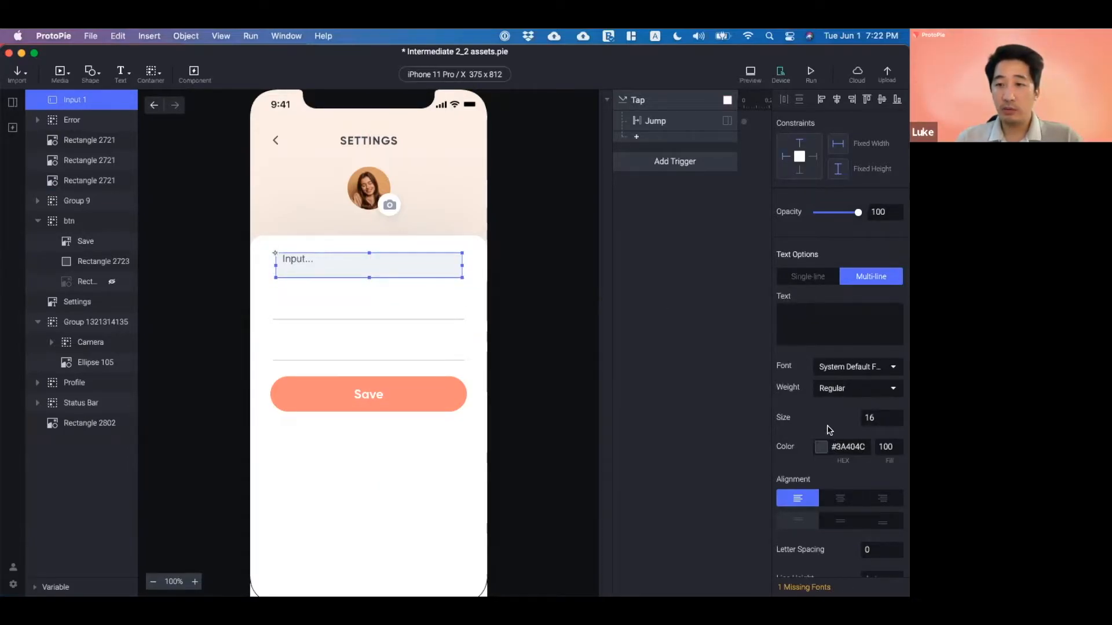
pyautogui.scroll(-4, 833, 347)
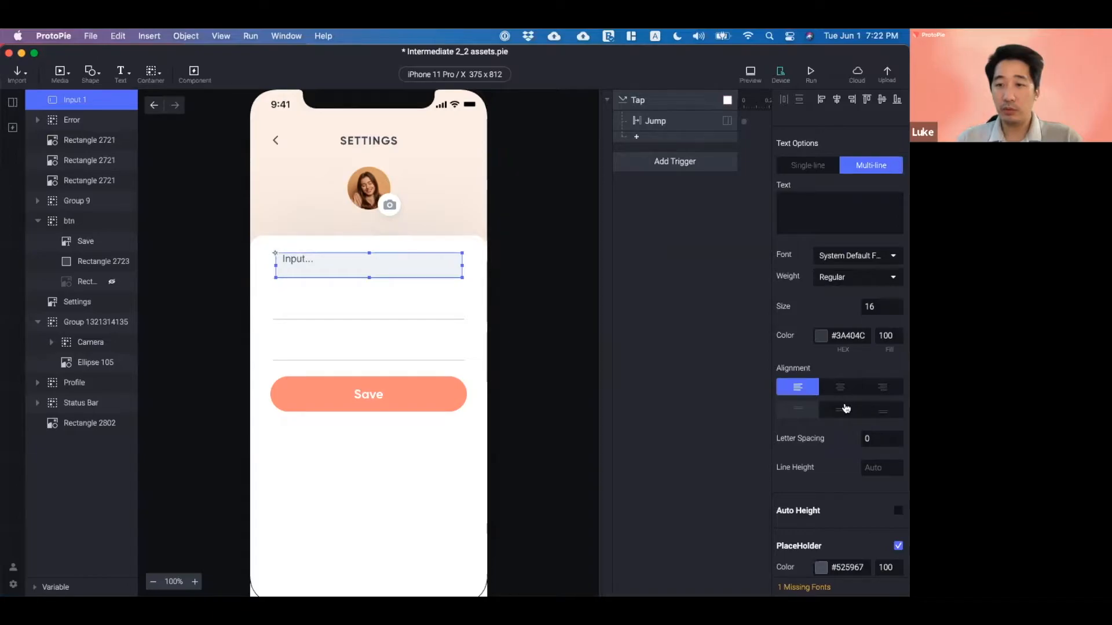
pyautogui.scroll(1, 846, 409)
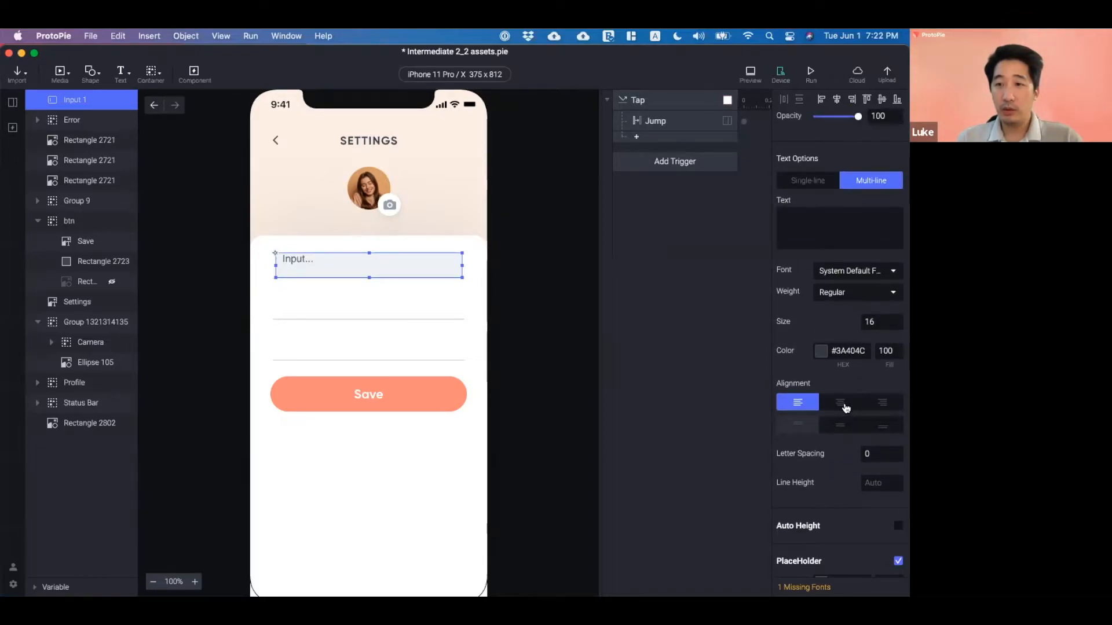
pyautogui.scroll(4, 846, 406)
pyautogui.scroll(-2, 846, 404)
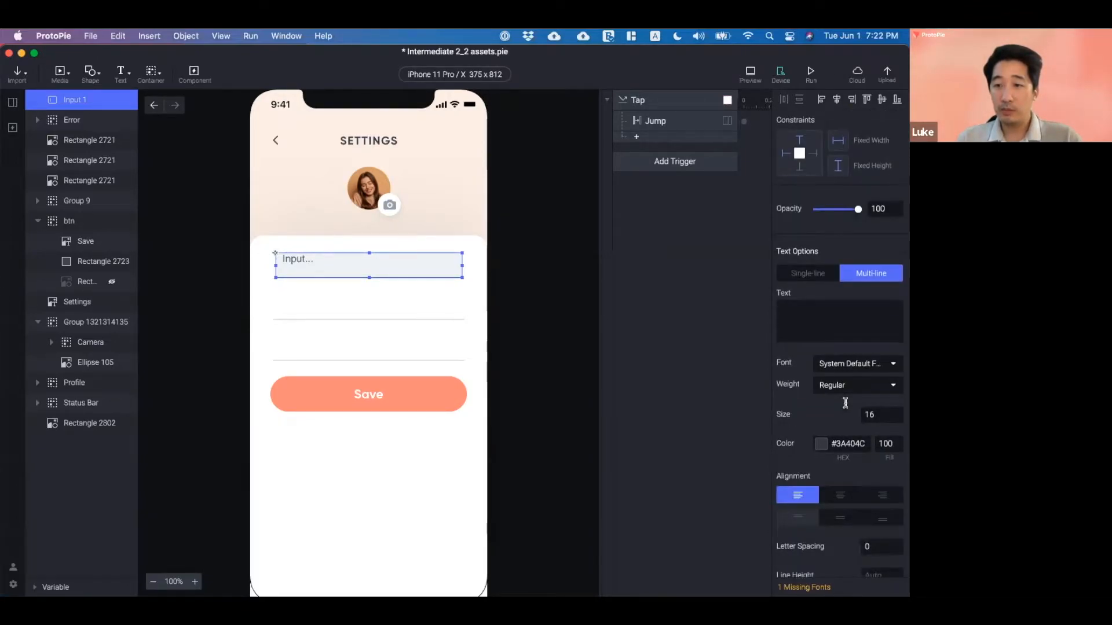
pyautogui.scroll(-3, 845, 403)
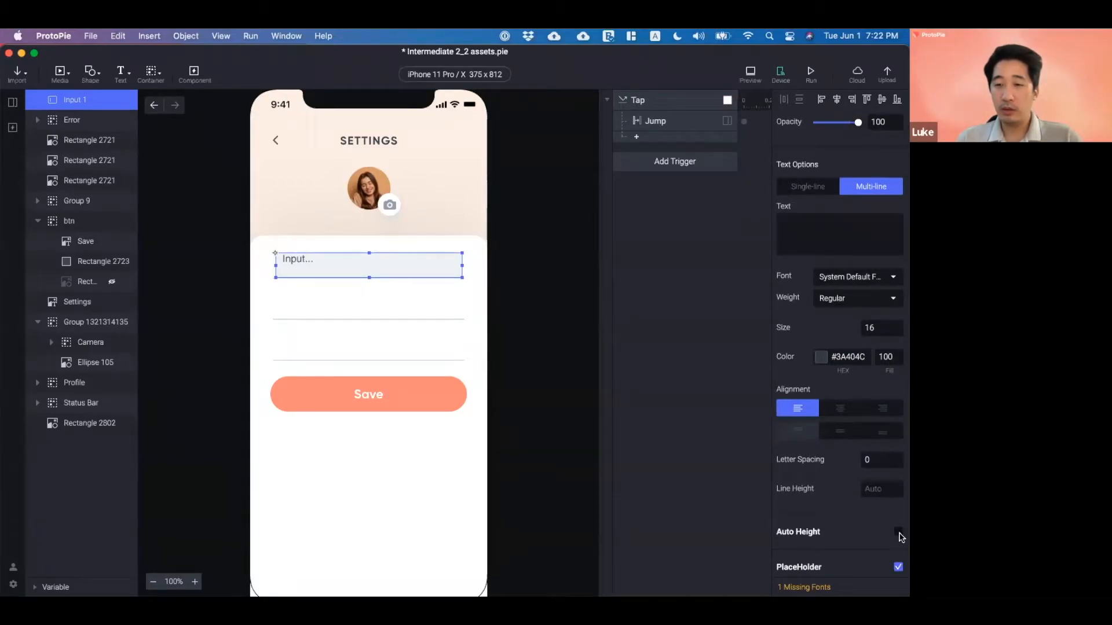
pyautogui.click(899, 533)
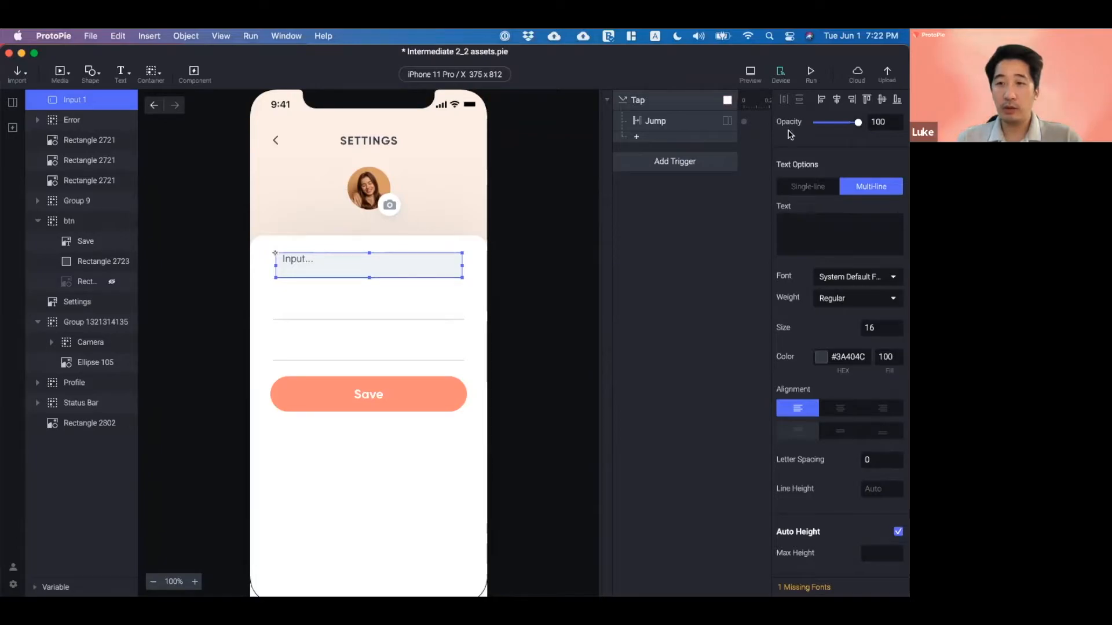
# - Run the preview, test the input's automatic height by entering many short lines such as "hello", "world!" and "1", and close the preview
pyautogui.click(810, 79)
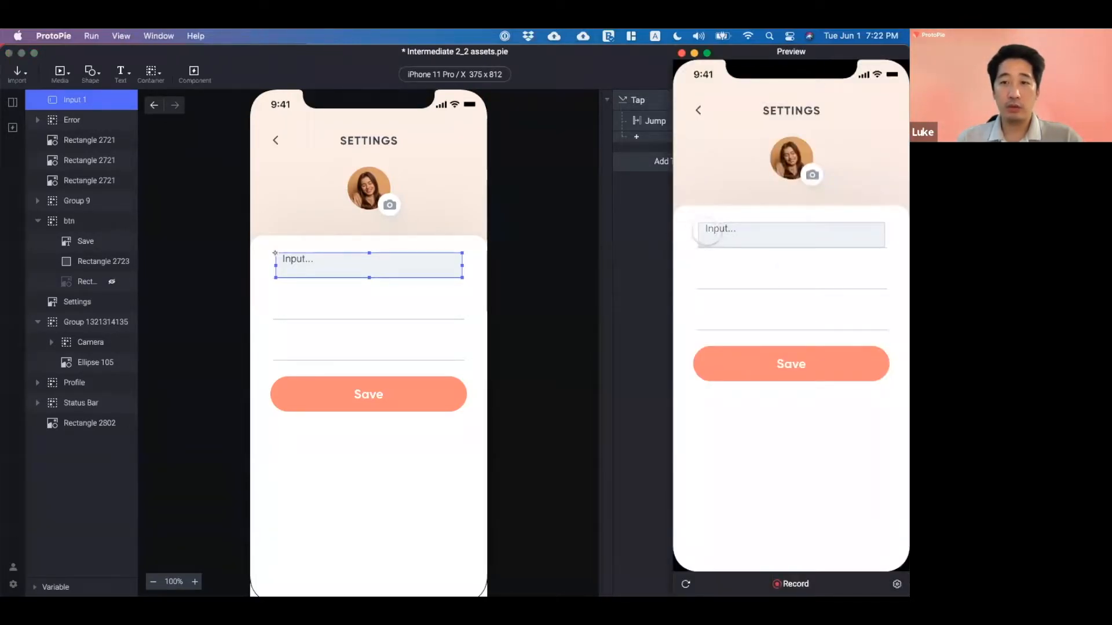
pyautogui.click(708, 232)
pyautogui.write('hello')
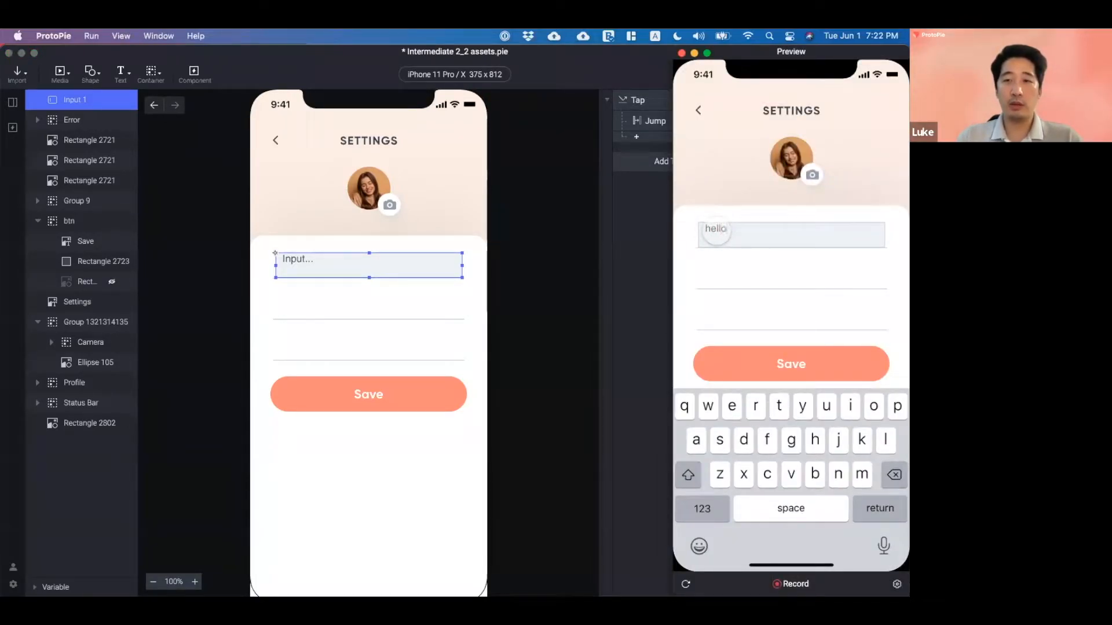
pyautogui.press('Return')
pyautogui.write('hello')
pyautogui.press('Return')
pyautogui.write('hel')
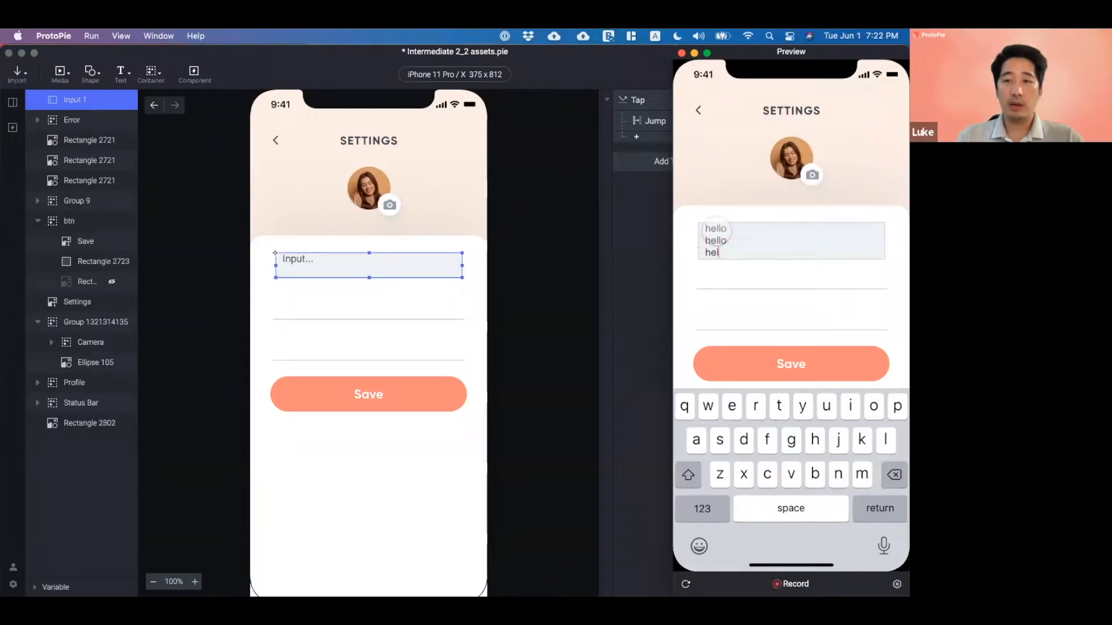
pyautogui.write('lo')
pyautogui.press('Return')
pyautogui.write('hello')
pyautogui.press('Return')
pyautogui.write('world')
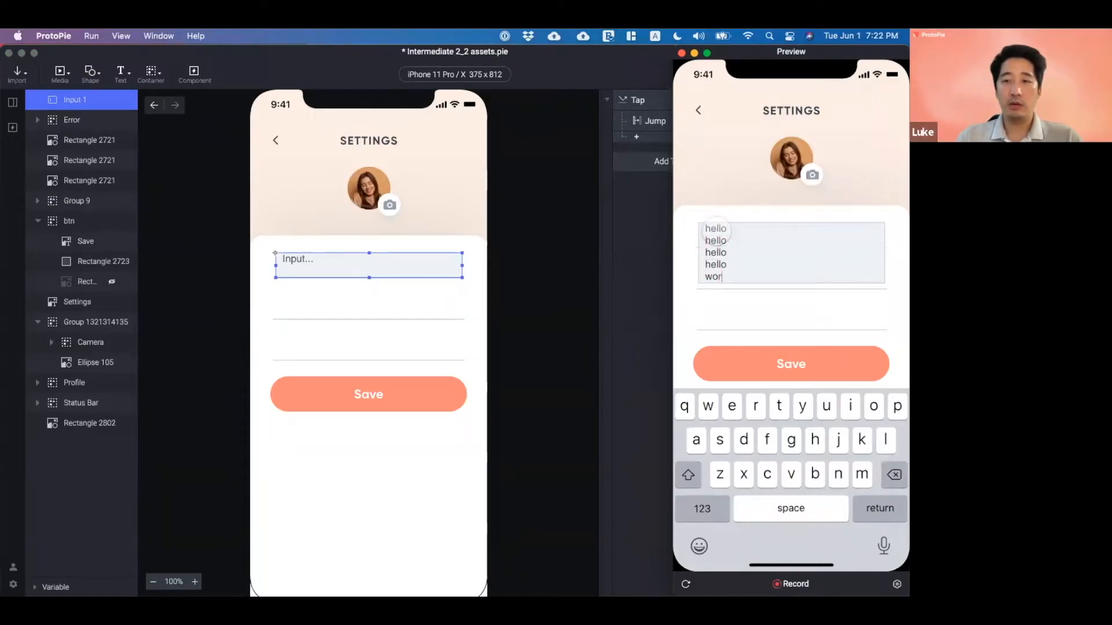
pyautogui.press('Return')
pyautogui.write('world!')
pyautogui.press('Return')
pyautogui.press('Return')
pyautogui.write('11')
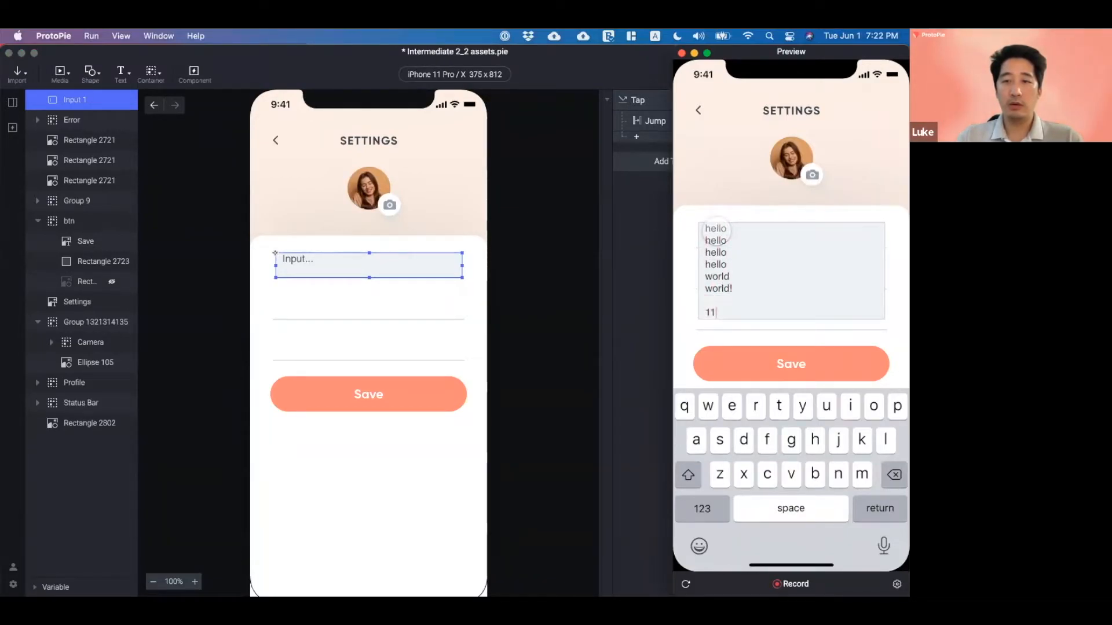
pyautogui.press('Return')
pyautogui.write('1')
pyautogui.press('Return')
pyautogui.write('1')
pyautogui.press('Return')
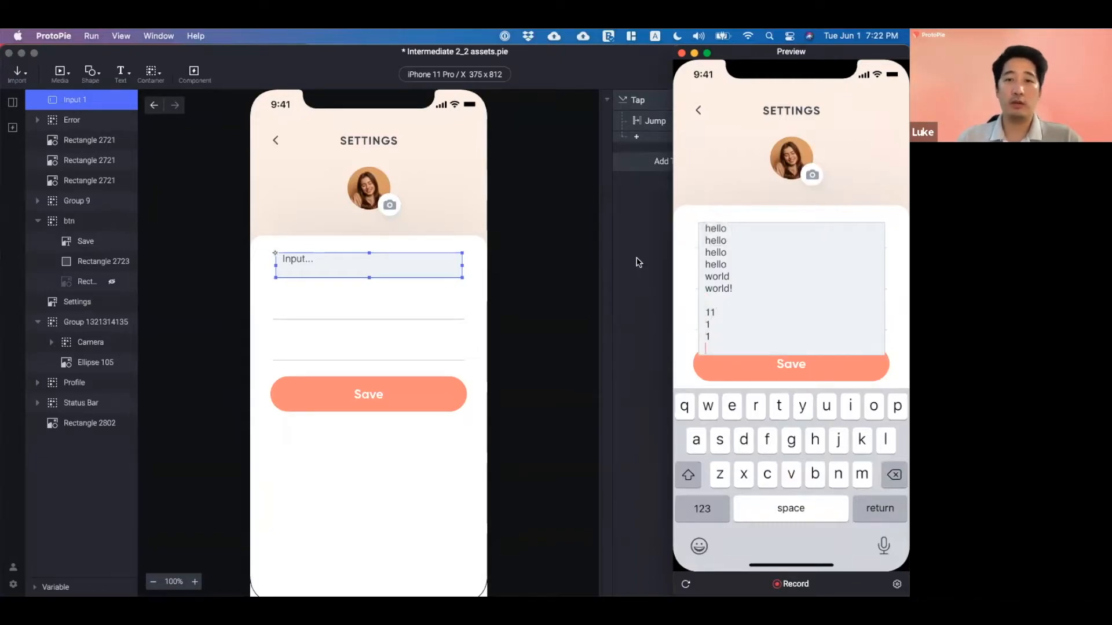
pyautogui.click(637, 262)
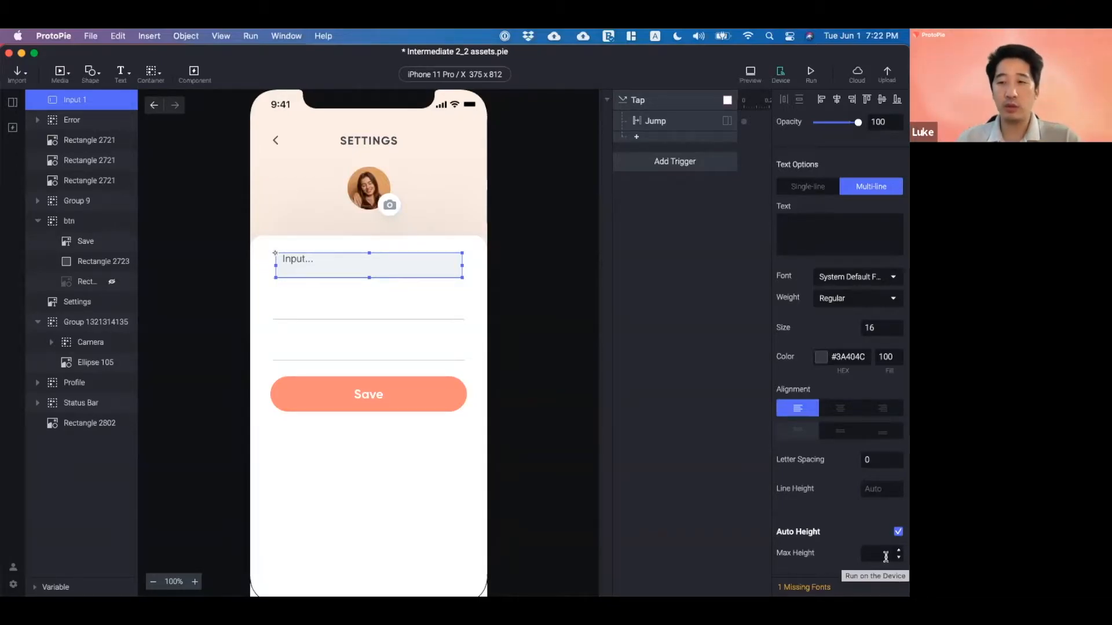
# - Disable Auto Height on the input field and return it to single-line text
pyautogui.click(898, 531)
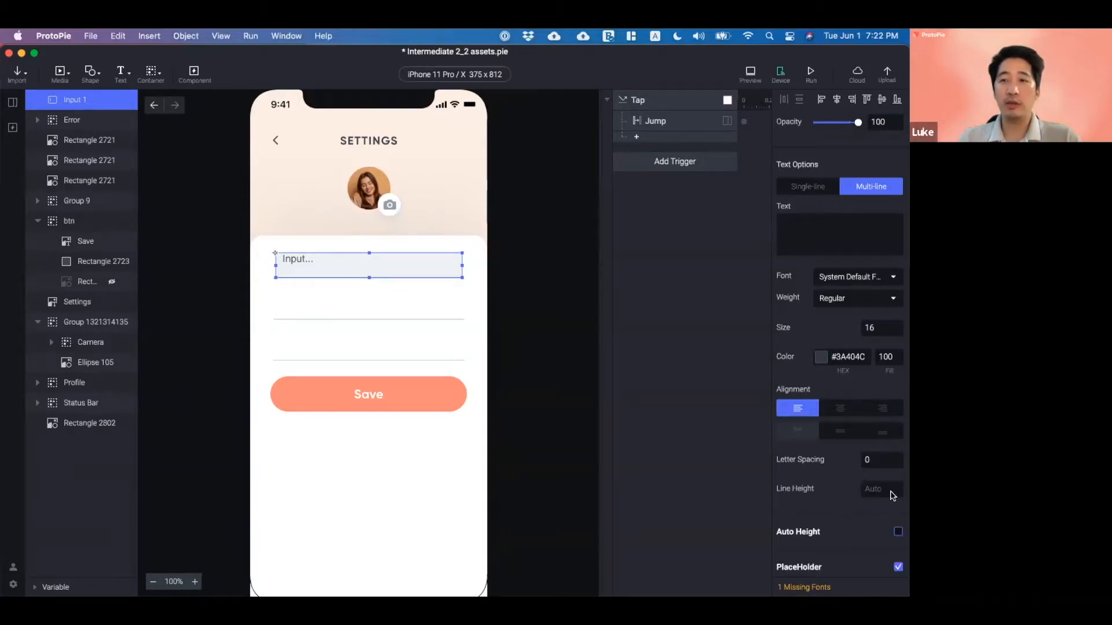
pyautogui.click(807, 185)
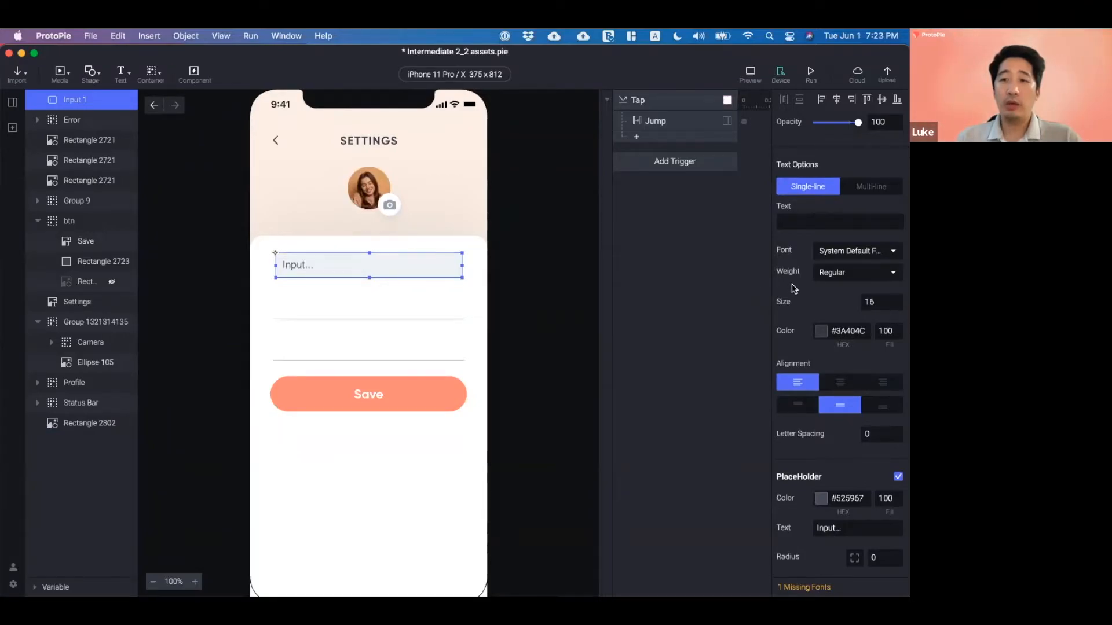
# - Set the input field's initial text to "hello!"
pyautogui.scroll(-3, 794, 288)
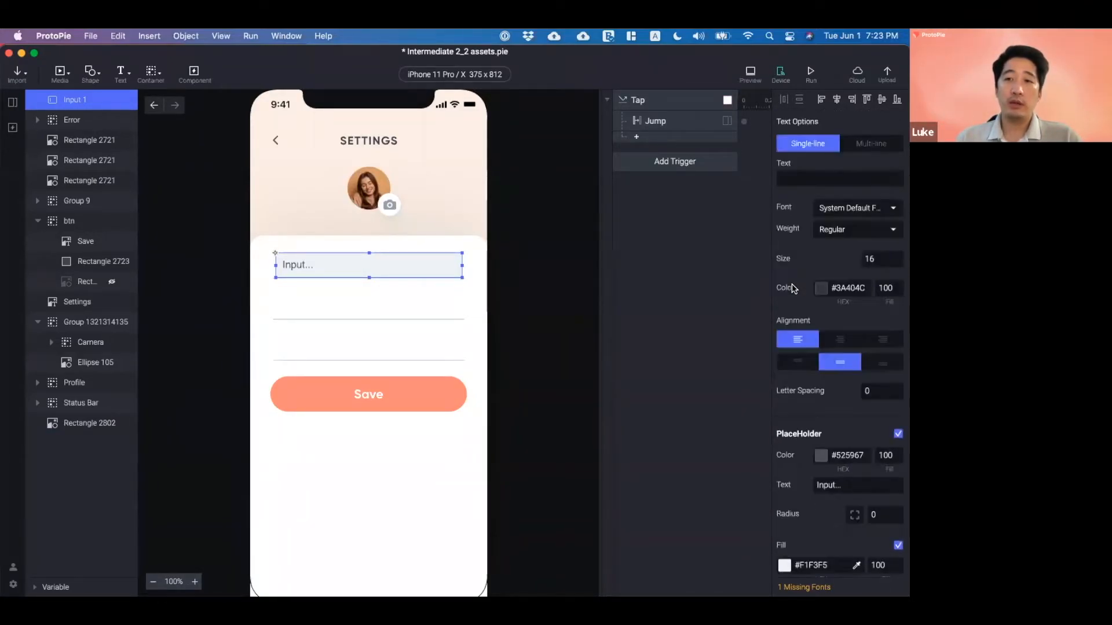
pyautogui.scroll(5, 794, 287)
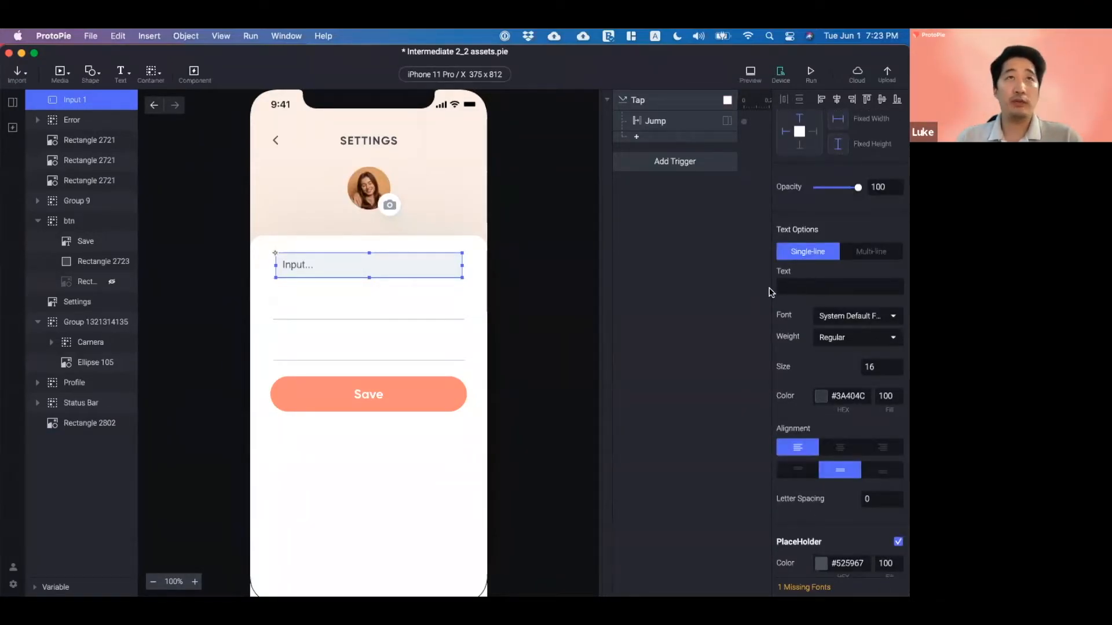
pyautogui.click(814, 286)
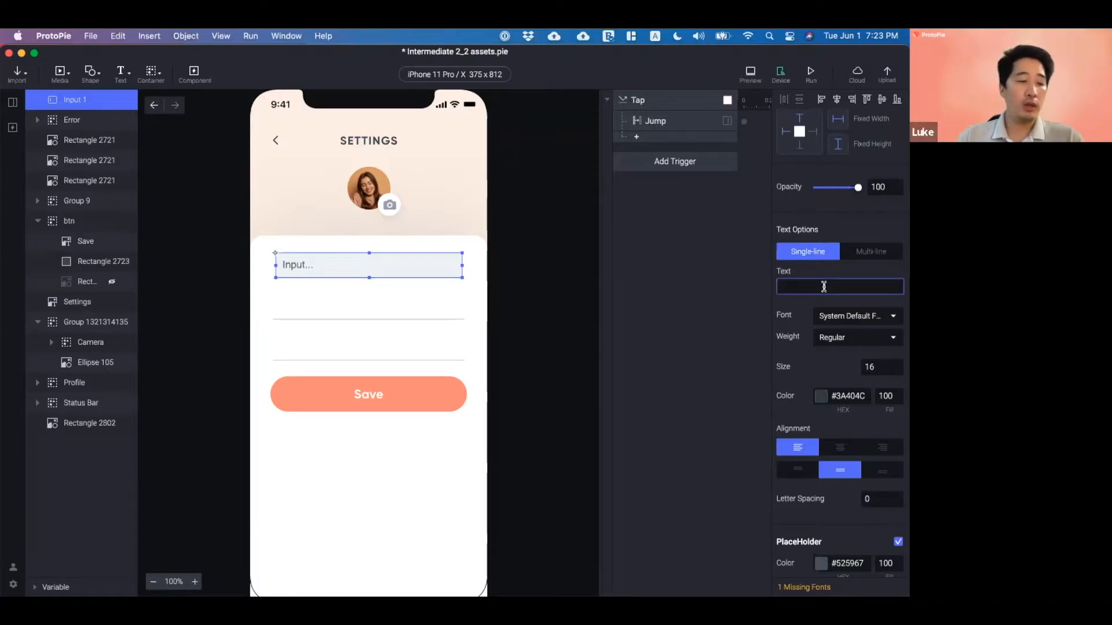
pyautogui.write('hello')
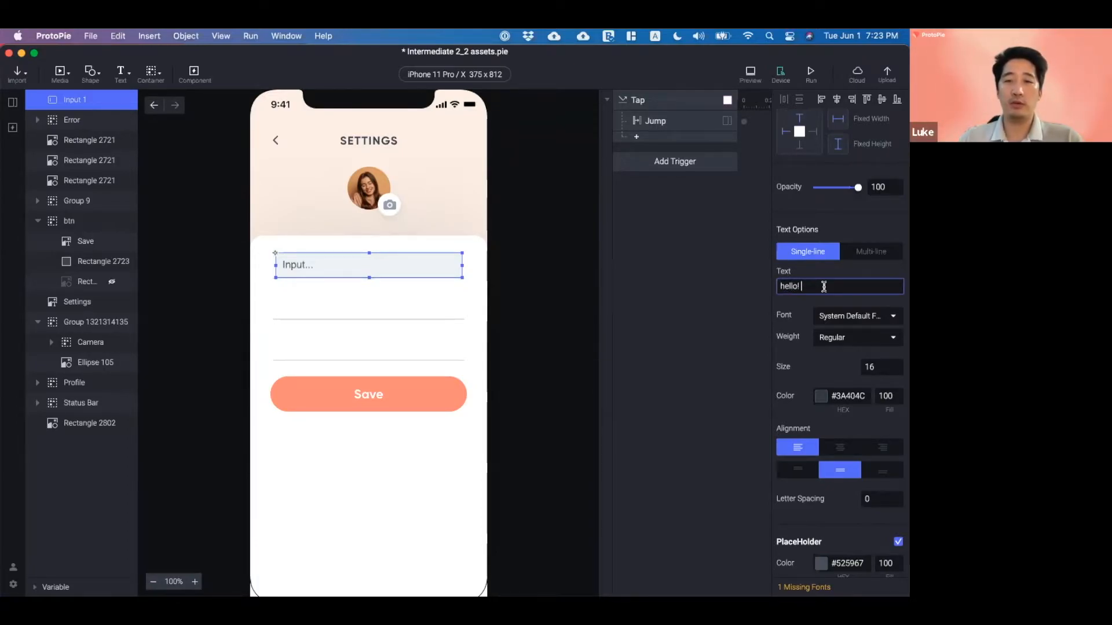
# - Run the preview, change the prefilled text in the input field to "hello world!", and close the preview
pyautogui.click(812, 74)
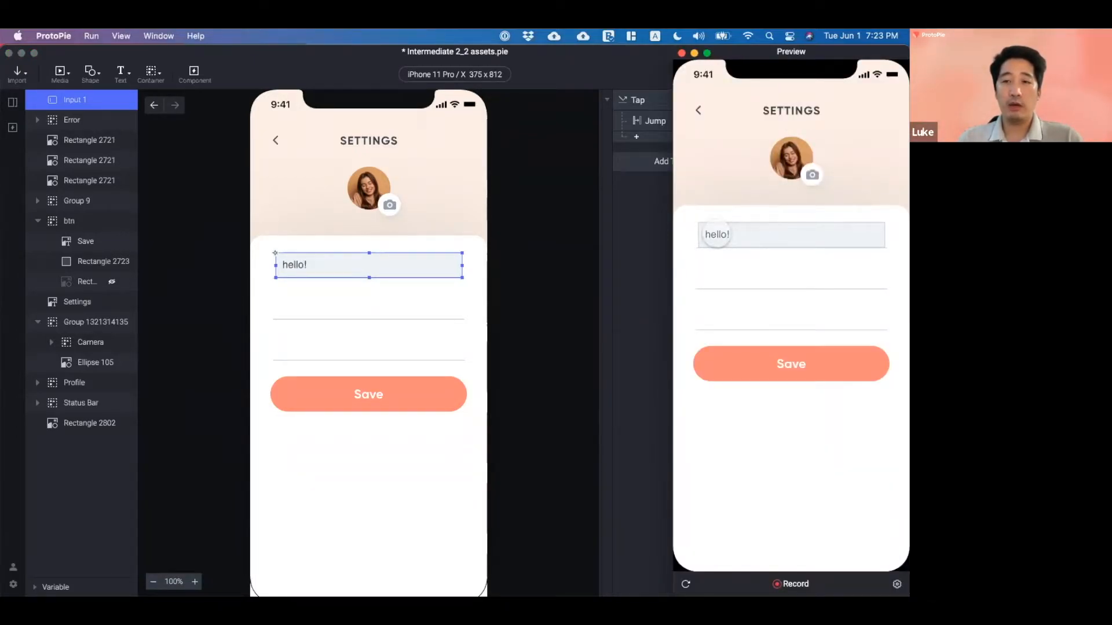
pyautogui.click(717, 234)
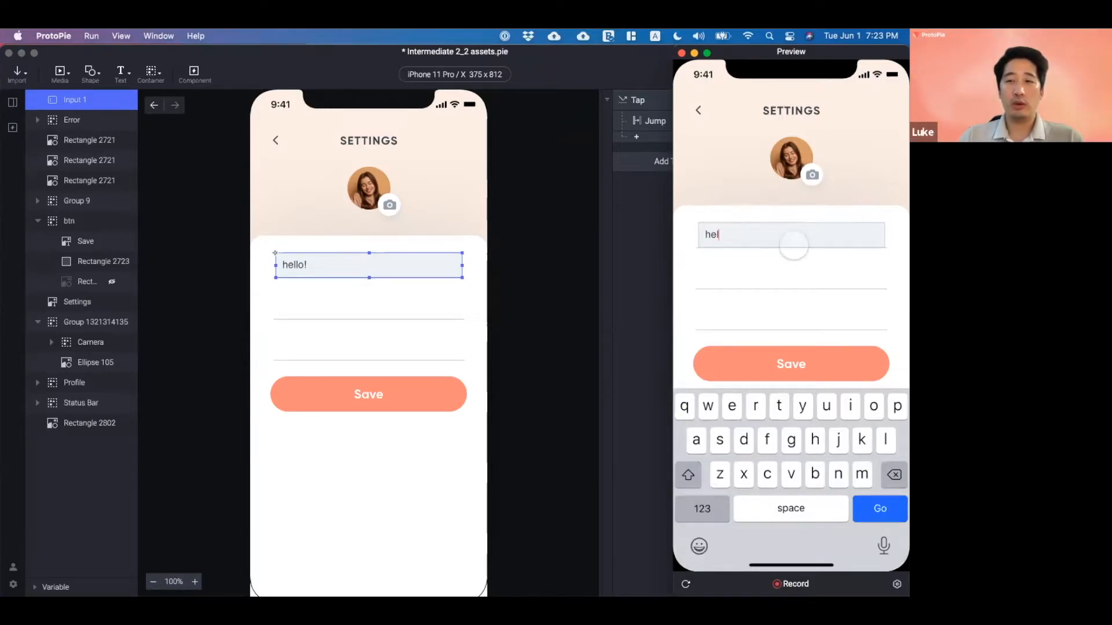
pyautogui.press('BackSpace')
pyautogui.write('o world')
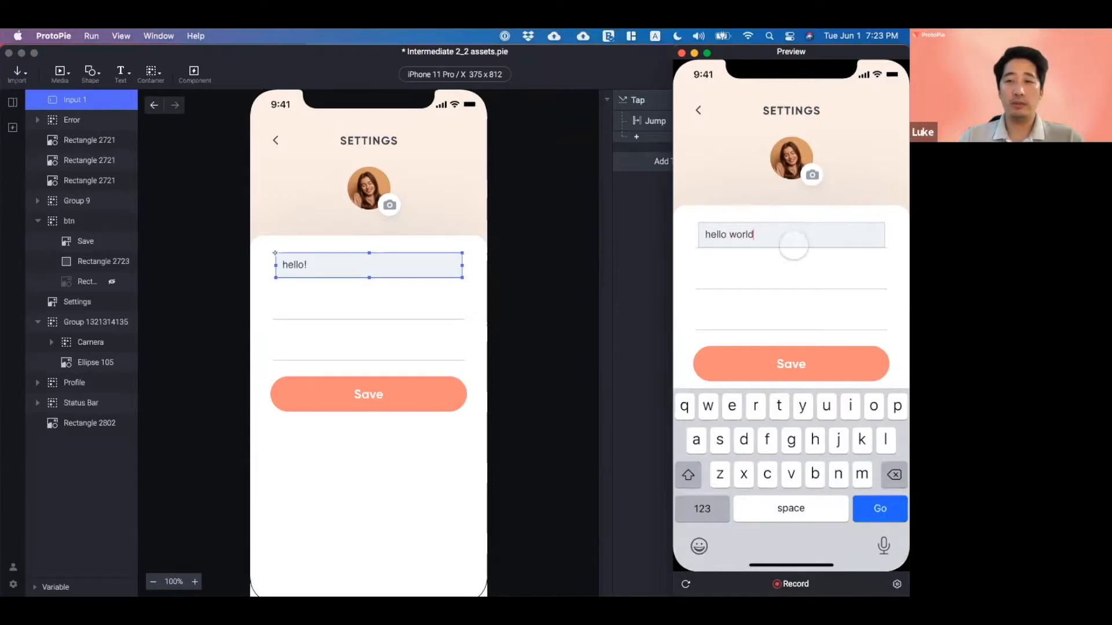
pyautogui.write('!')
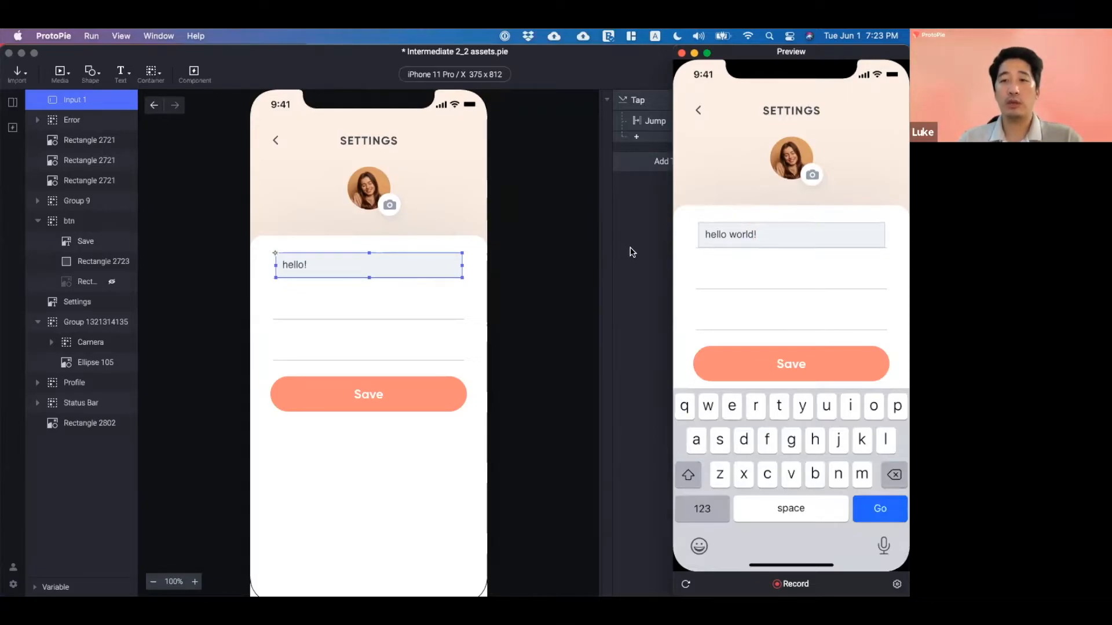
pyautogui.press('super+w')
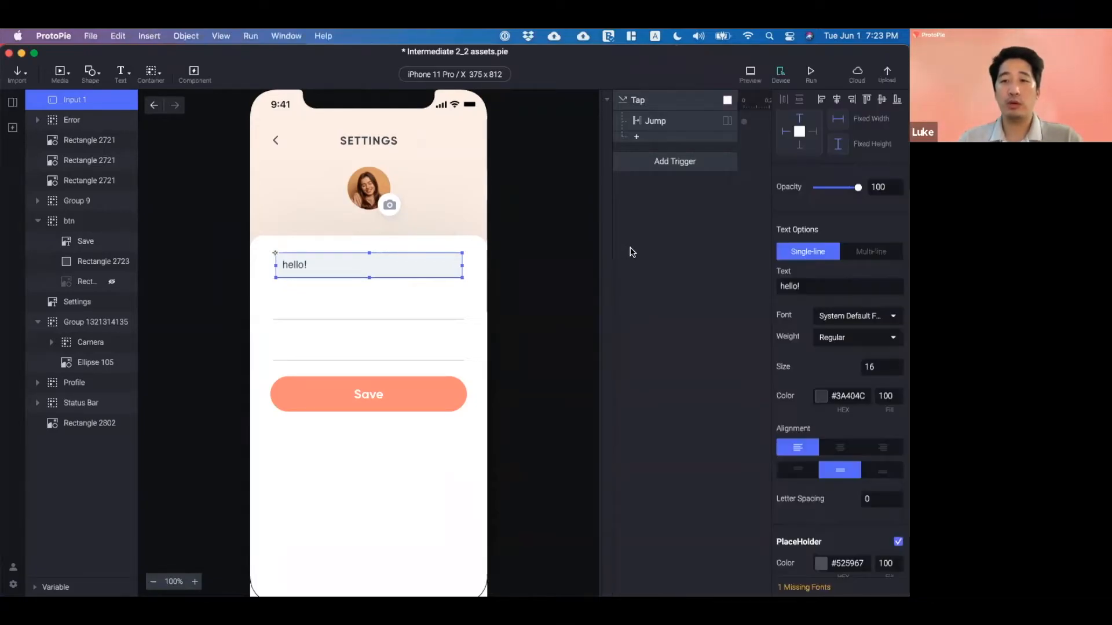
# - Clear the first input field's initial text and set its placeholder text to "Name"
pyautogui.tripleClick(795, 290)
pyautogui.press('BackSpace')
pyautogui.scroll(-2, 794, 323)
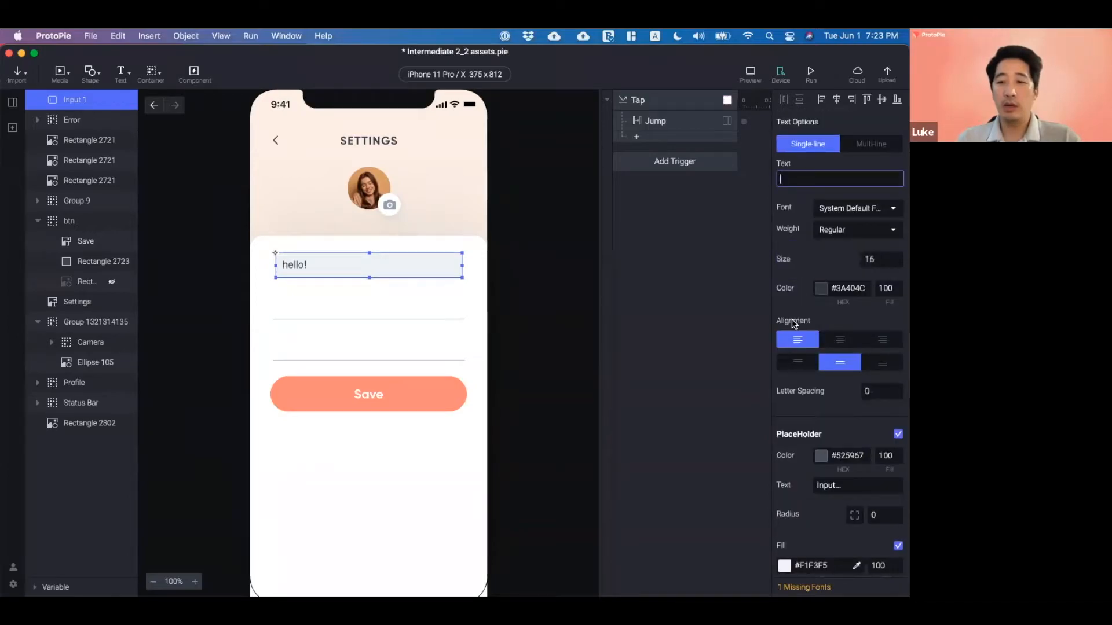
pyautogui.scroll(-2, 793, 323)
pyautogui.click(831, 355)
pyautogui.press('super+a')
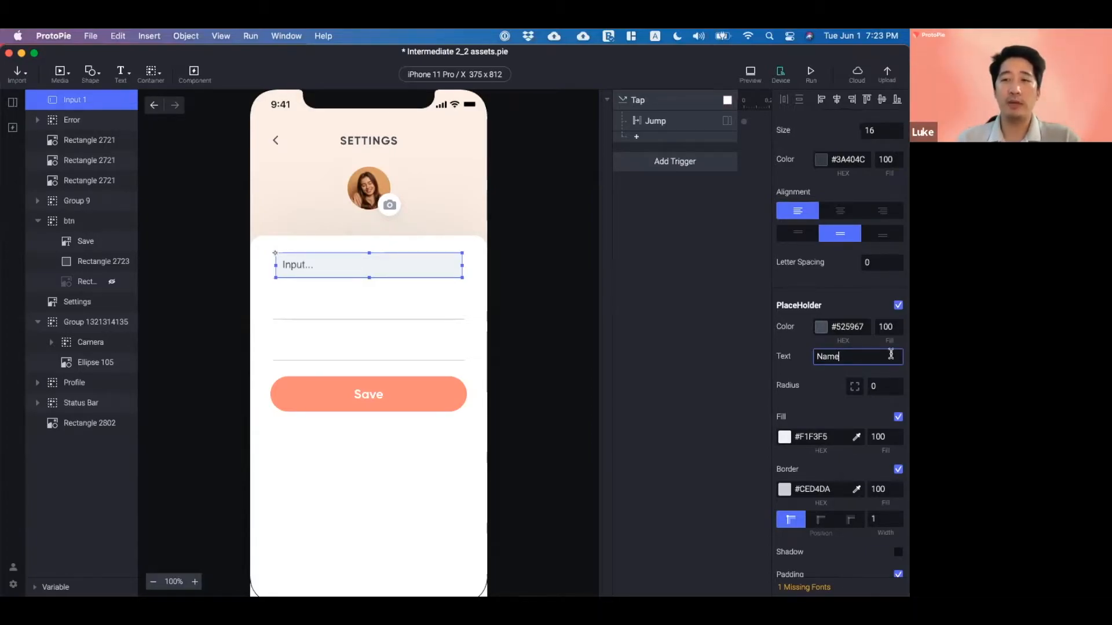
# - Set the input field's placeholder color to light gray #CCD0D8
pyautogui.click(820, 326)
pyautogui.moveTo(818, 377); pyautogui.dragTo(791, 366)
pyautogui.click(715, 357)
# - Run the preview, enter a first name in the Name field, and close the preview
pyautogui.click(812, 74)
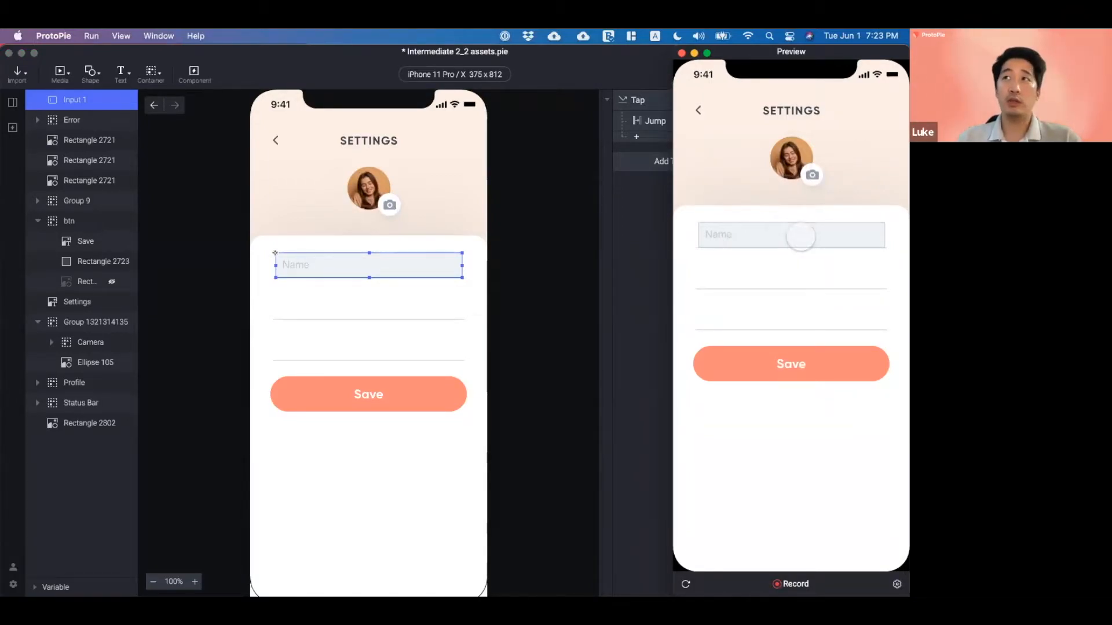
pyautogui.click(800, 236)
pyautogui.write('Luke')
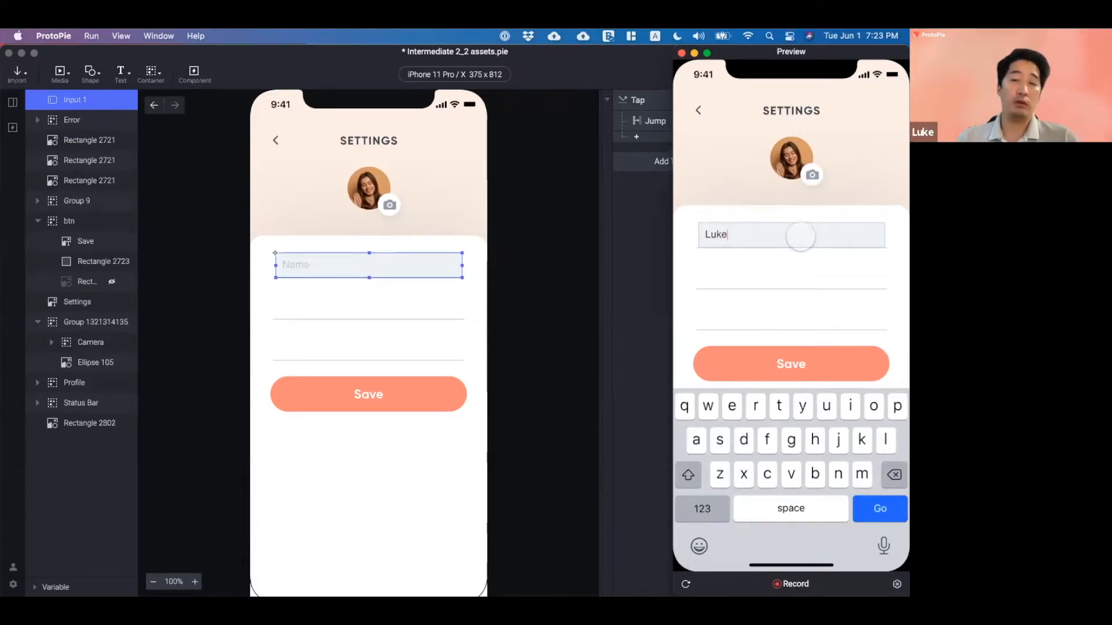
pyautogui.click(649, 262)
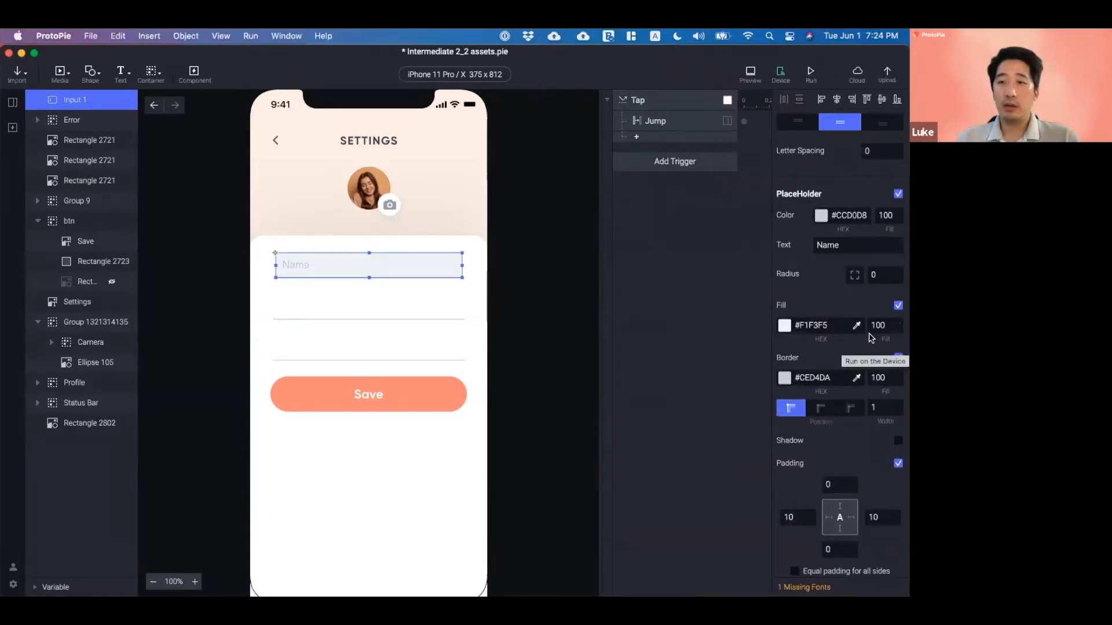
# - Disable both the fill and the border of the Name input field
pyautogui.scroll(-1, 887, 324)
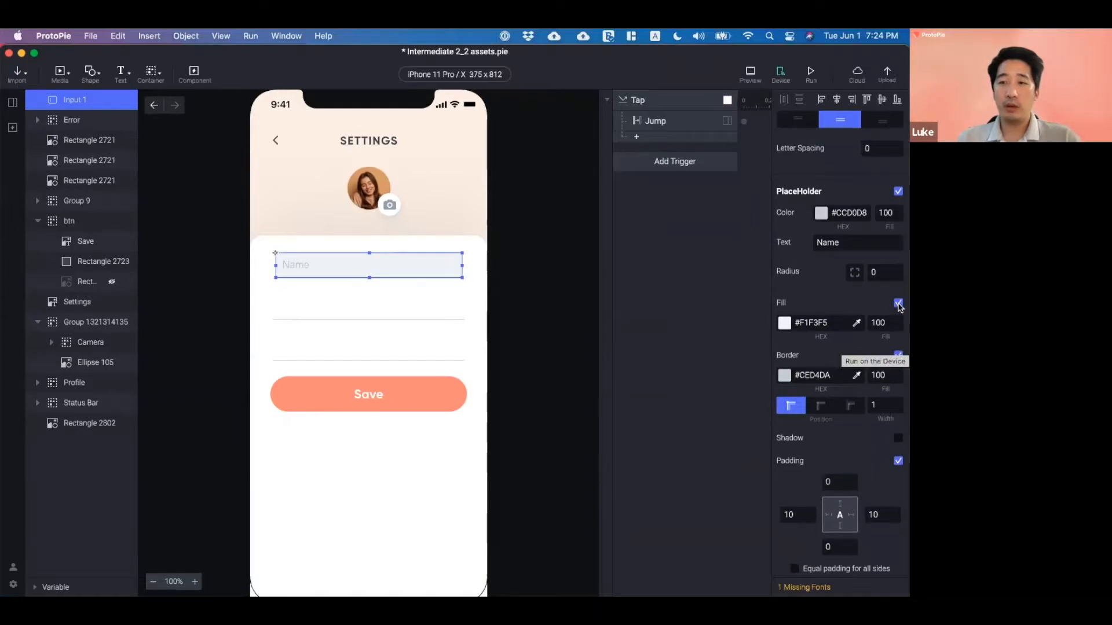
pyautogui.click(898, 304)
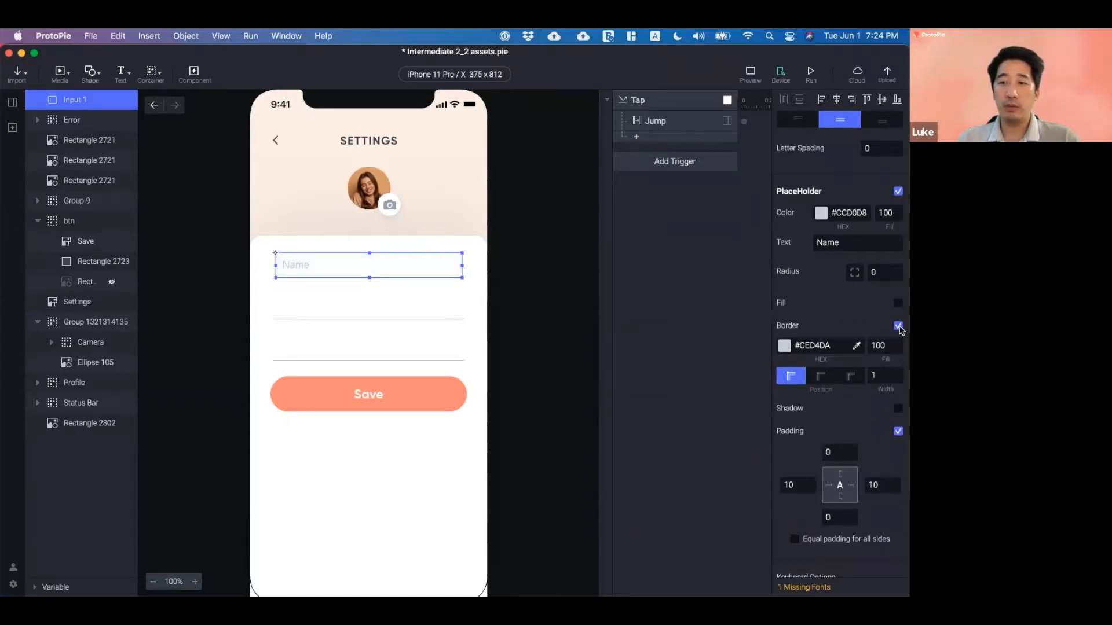
pyautogui.click(898, 326)
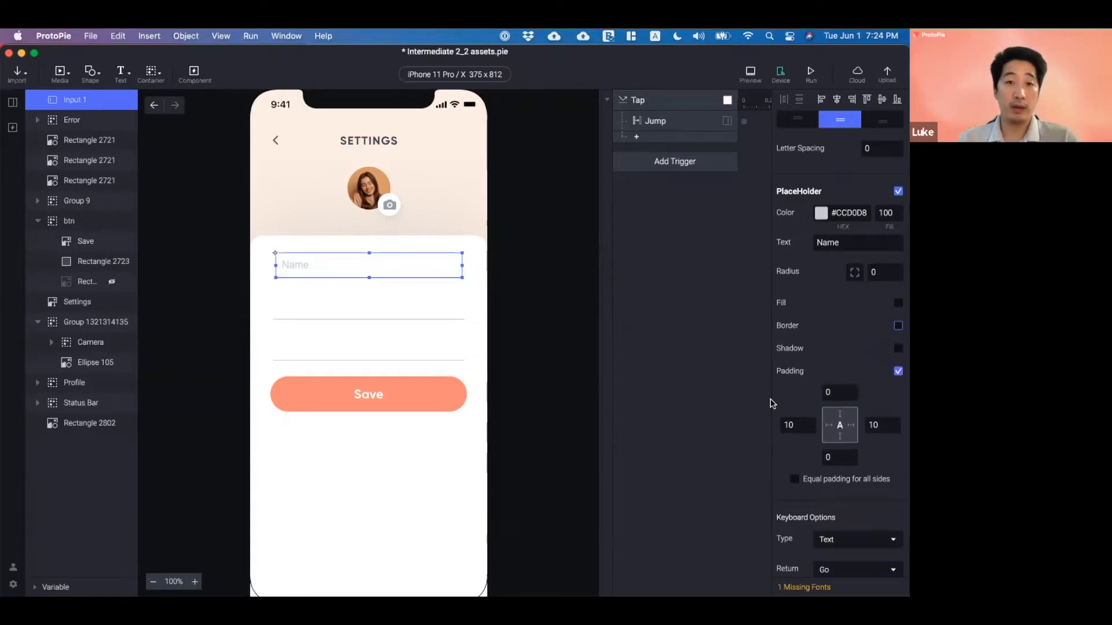
# - Set the Name input's keyboard type to Number, test its keypad in the preview, and close the preview
pyautogui.scroll(-1, 820, 398)
pyautogui.scroll(-6, 820, 398)
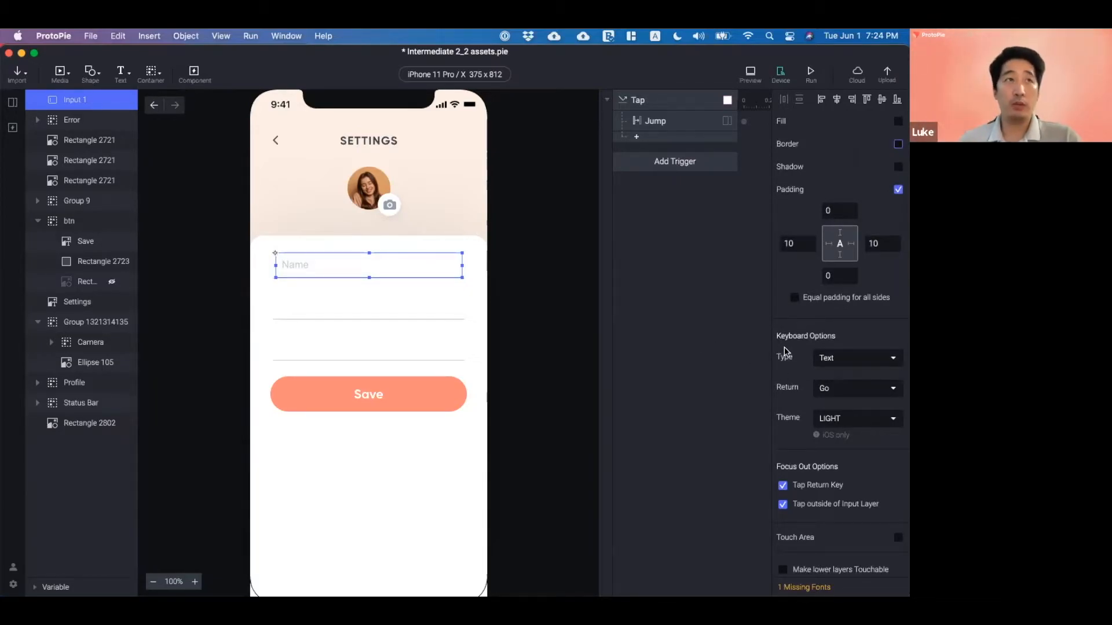
pyautogui.click(876, 362)
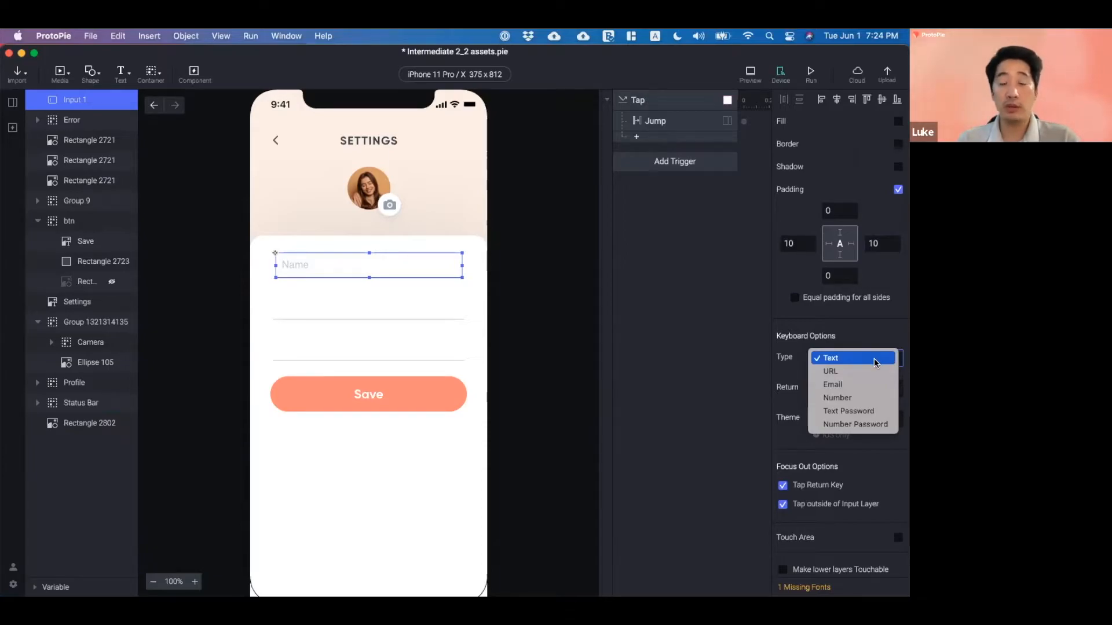
pyautogui.click(870, 397)
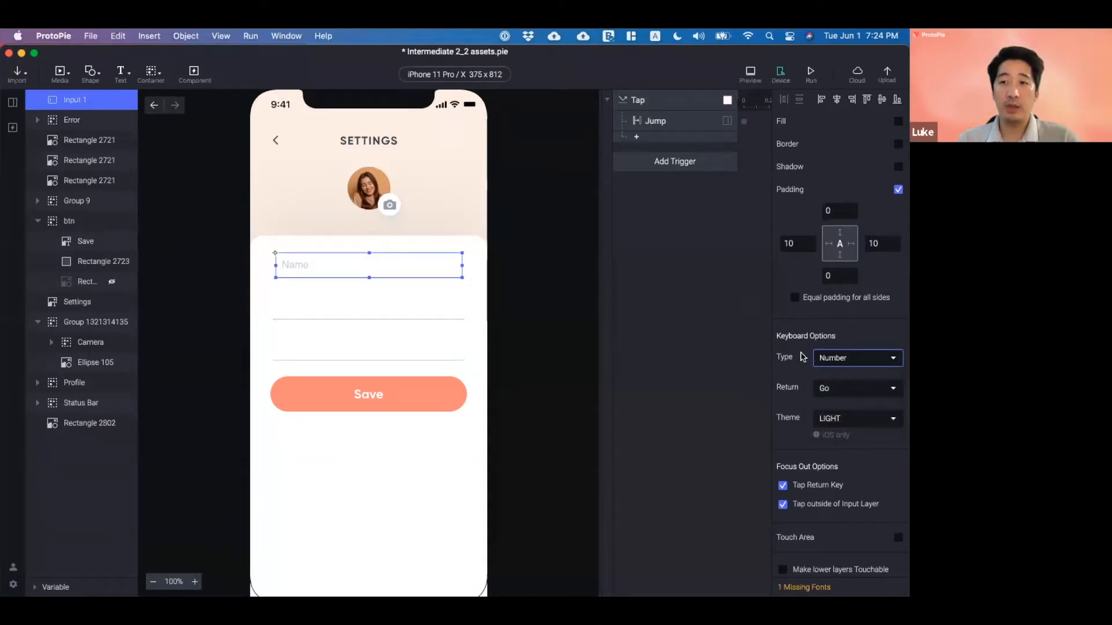
pyautogui.click(810, 81)
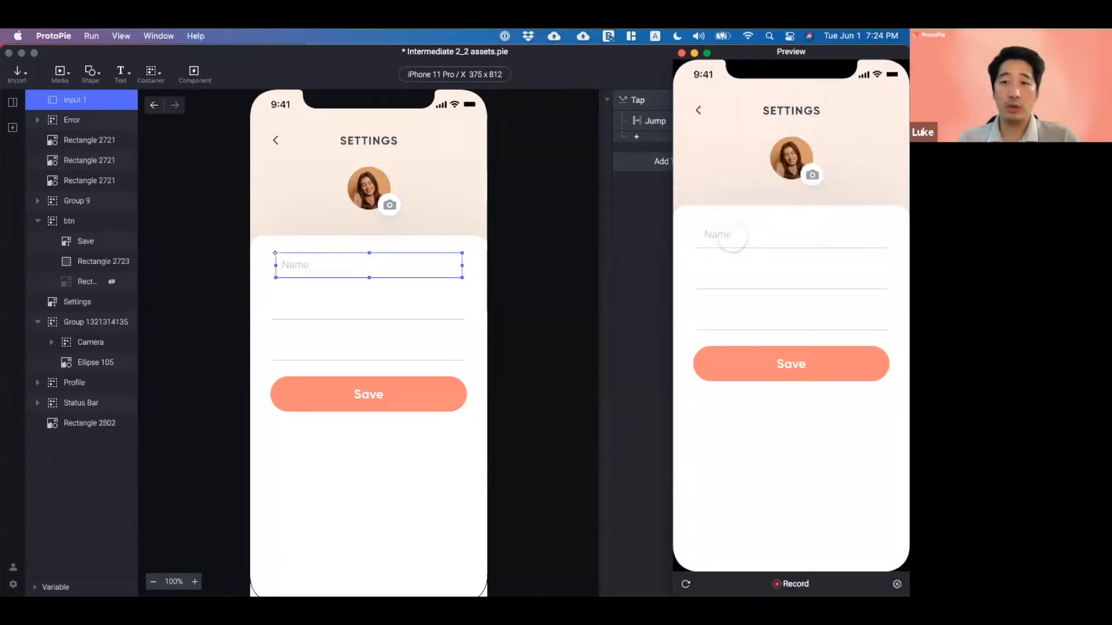
pyautogui.click(732, 237)
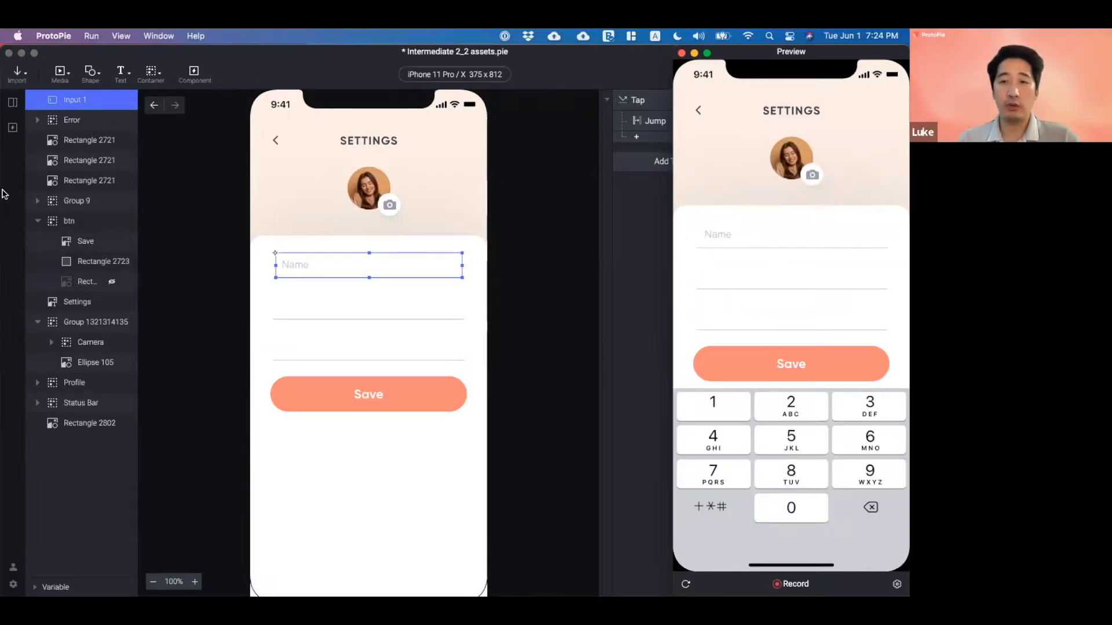
pyautogui.click(658, 251)
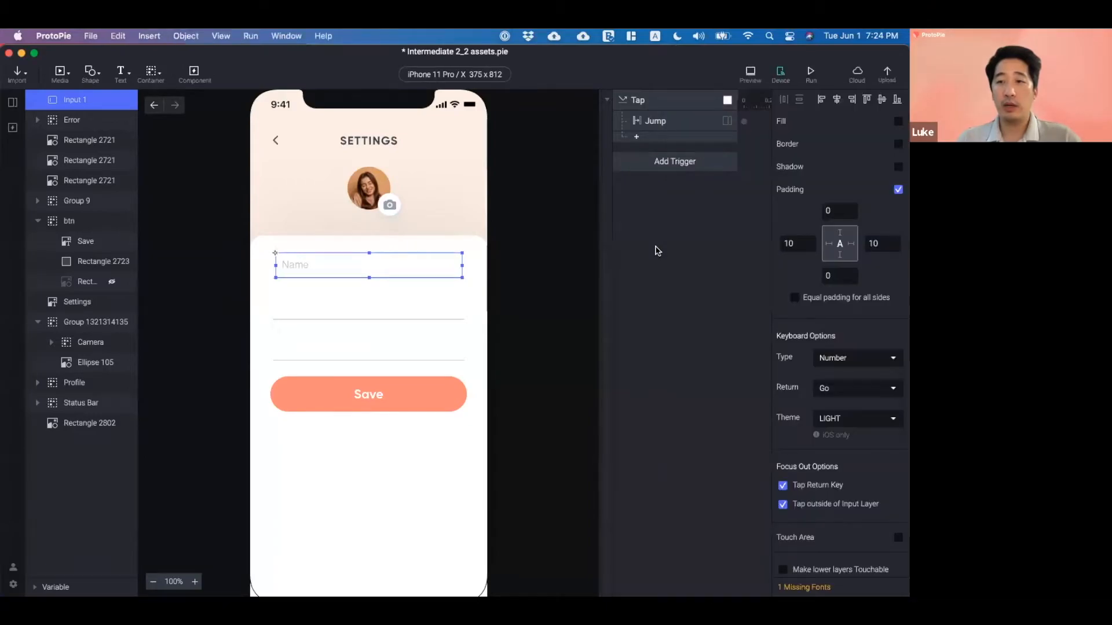
# - Set the Name input's keyboard type to Text Password and enter a test password in the field in the preview
pyautogui.click(854, 358)
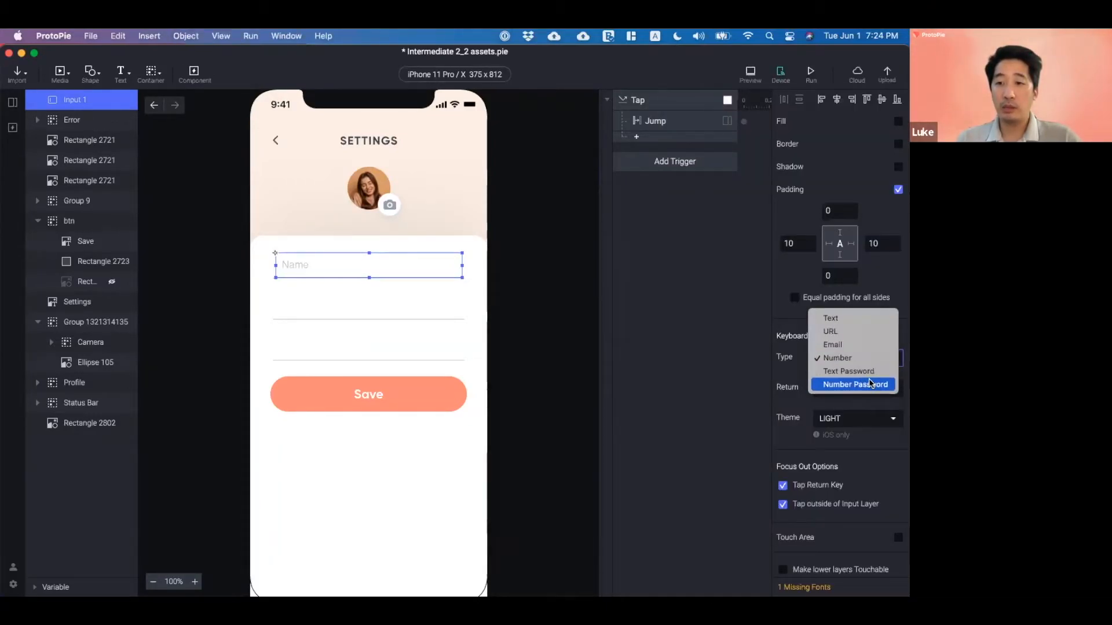
pyautogui.click(869, 374)
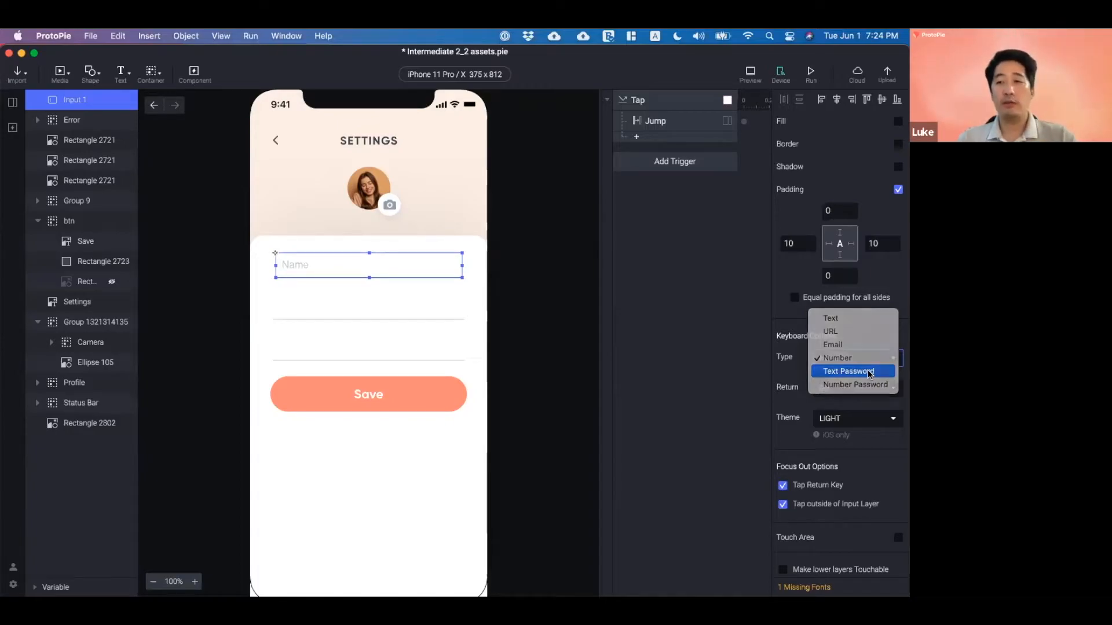
pyautogui.click(811, 74)
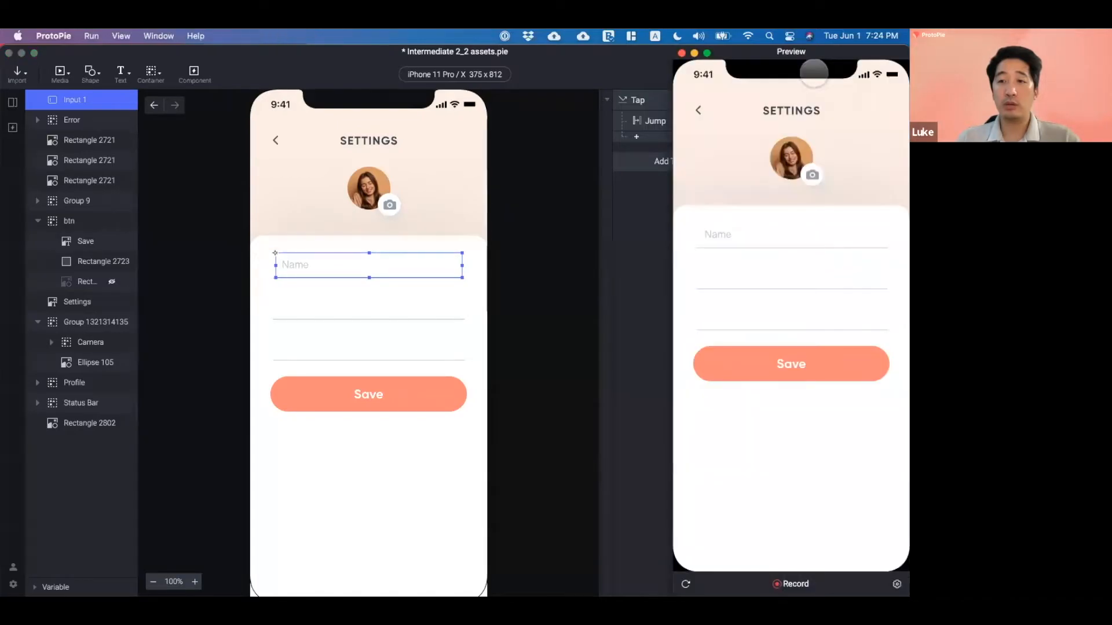
pyautogui.click(787, 235)
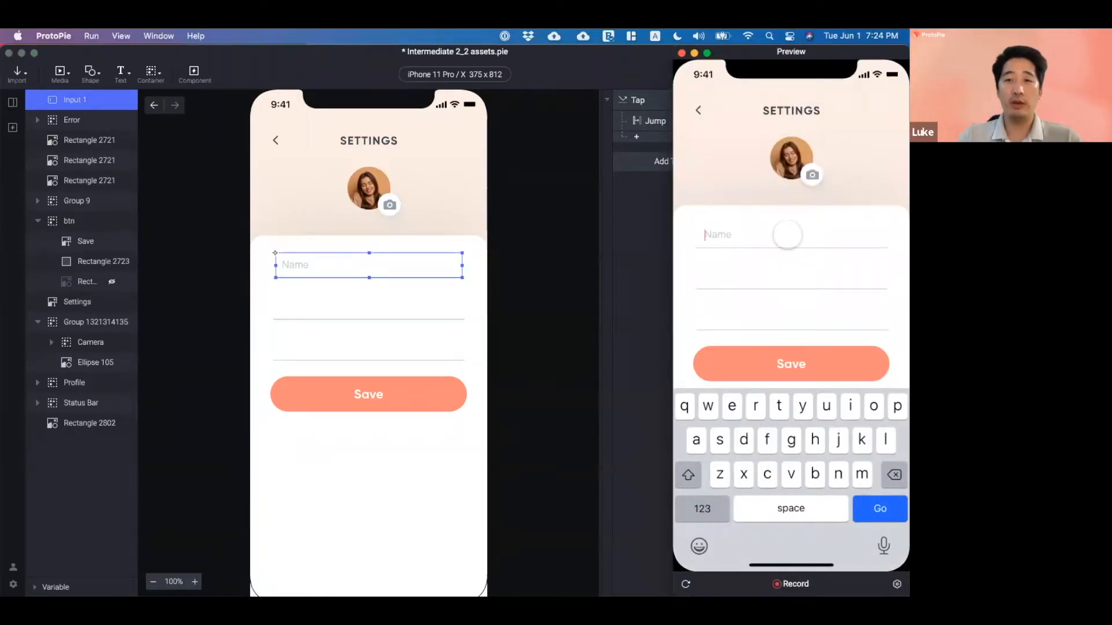
pyautogui.write('••••••••••••••••••••')
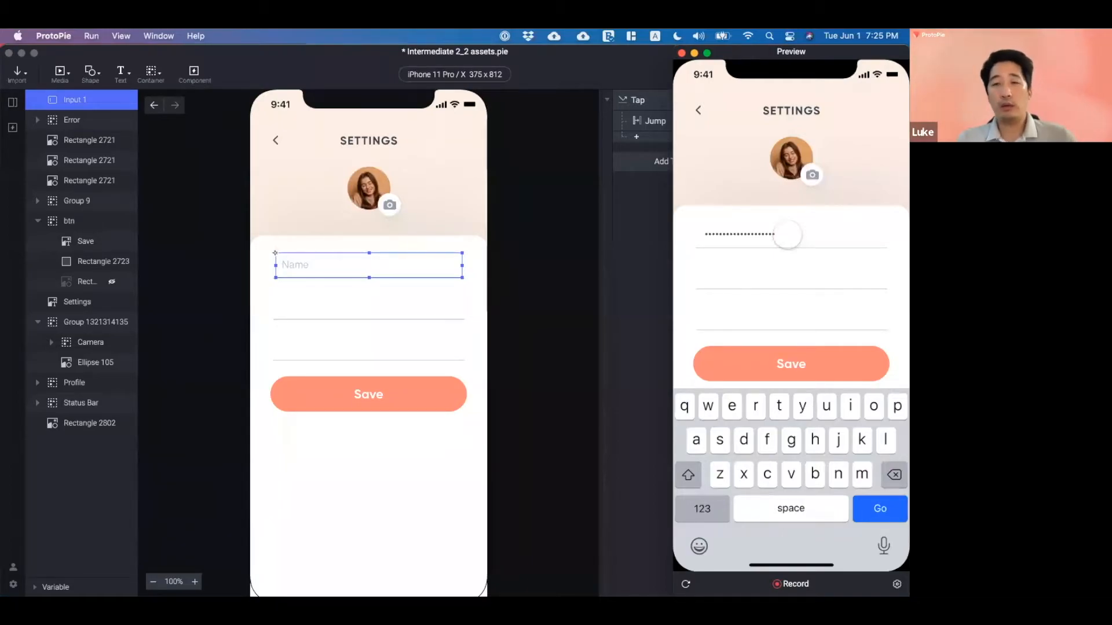
# - Check the Settings screen on the mirrored device in QuickTime Player, rerun the preview, and return to the ProtoPie editor
pyautogui.press('super+Tab')
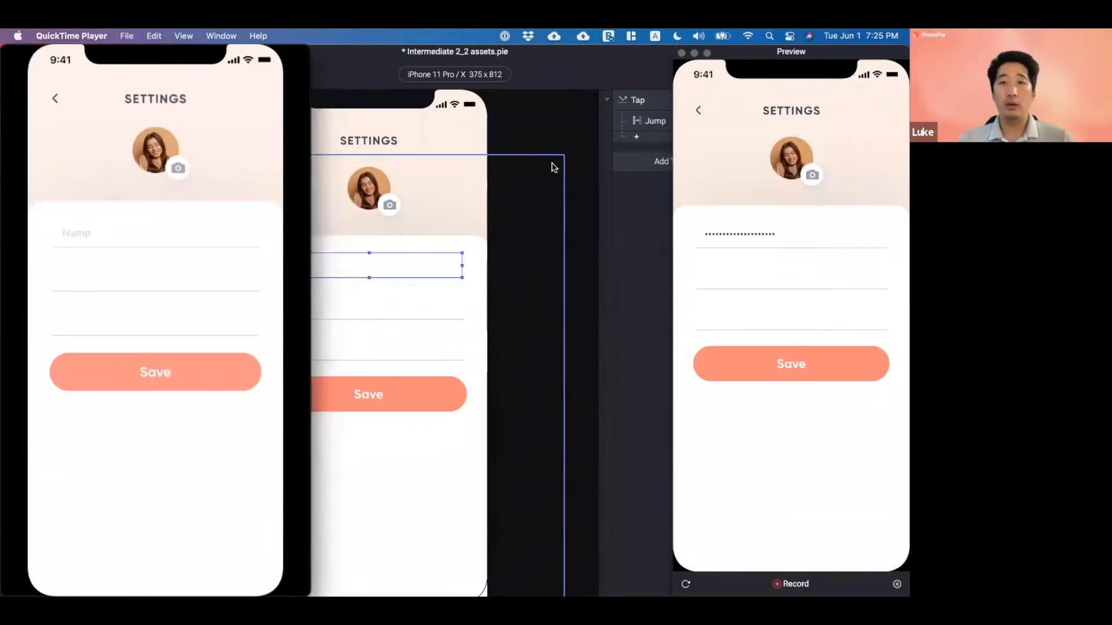
pyautogui.click(588, 75)
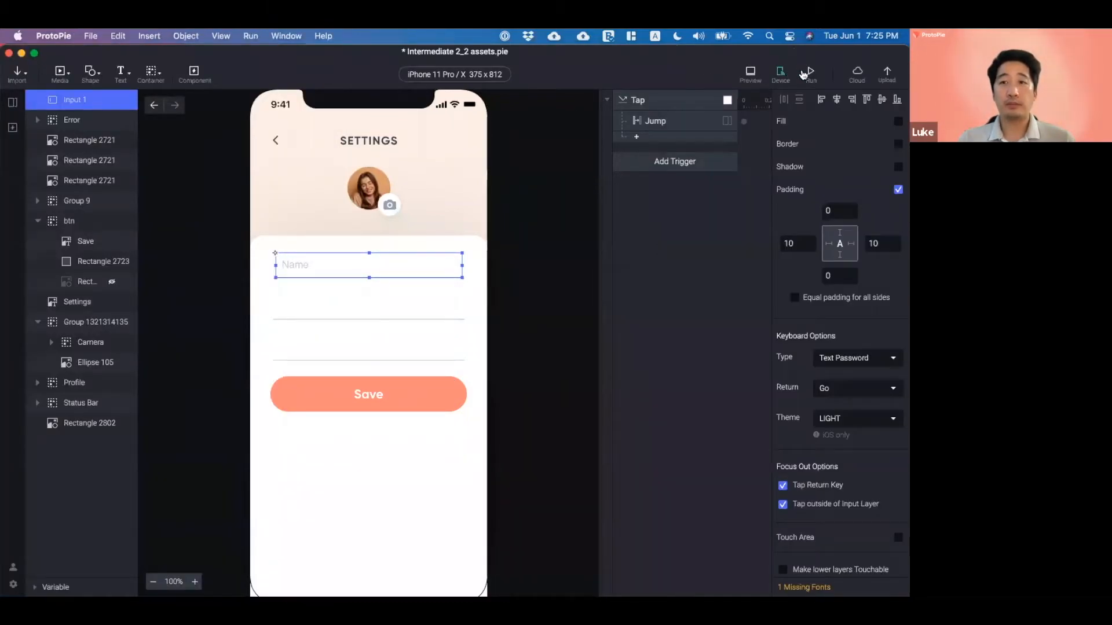
pyautogui.click(804, 74)
pyautogui.press('super+Tab')
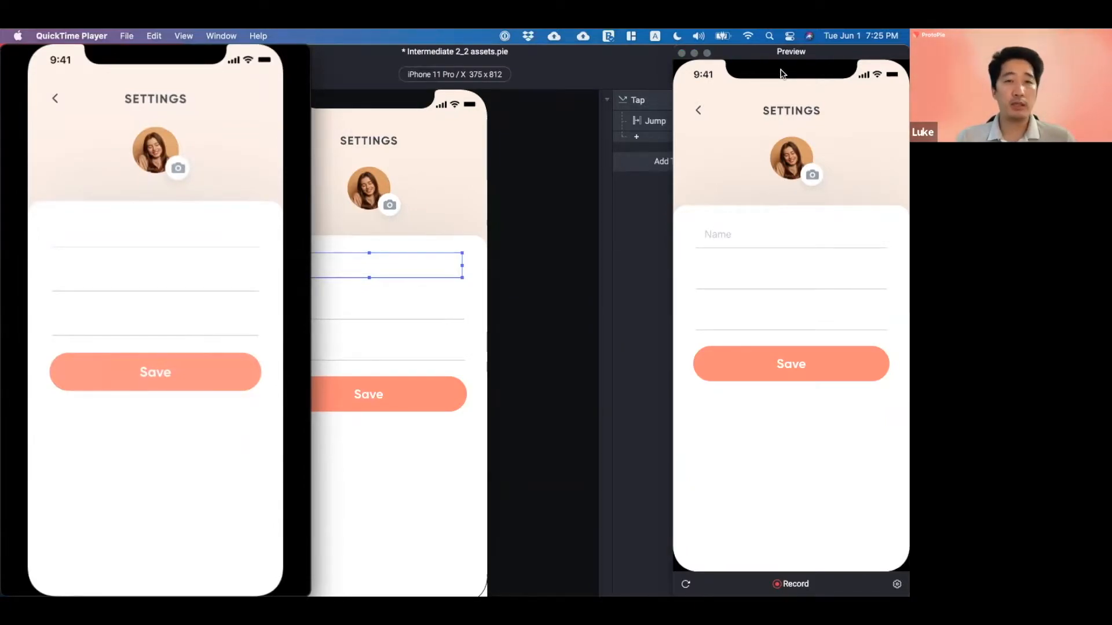
pyautogui.click(606, 77)
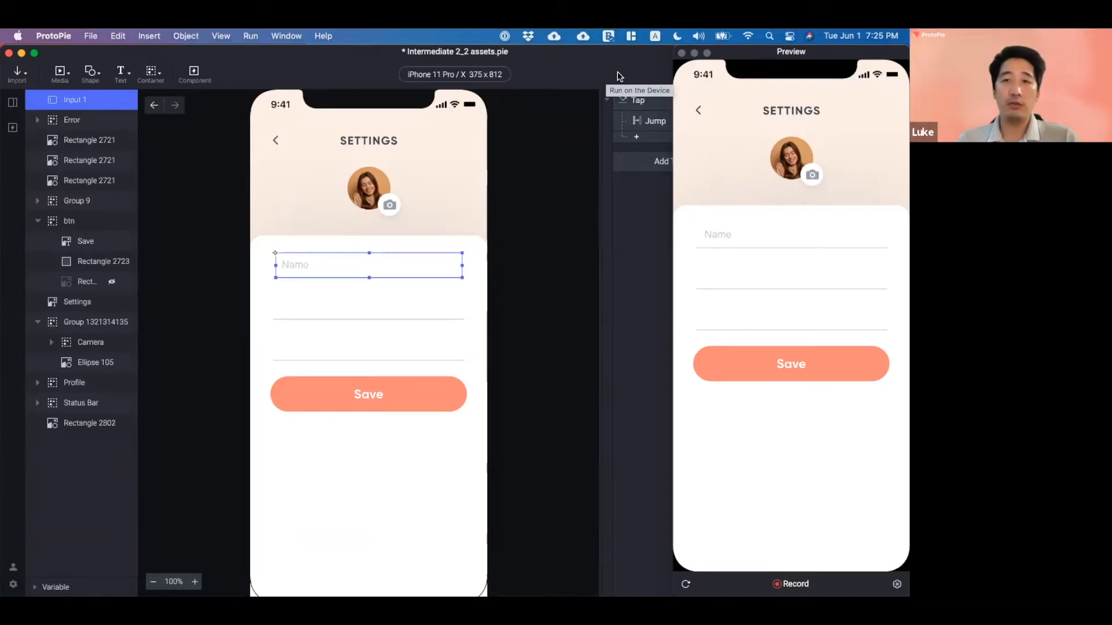
pyautogui.click(620, 75)
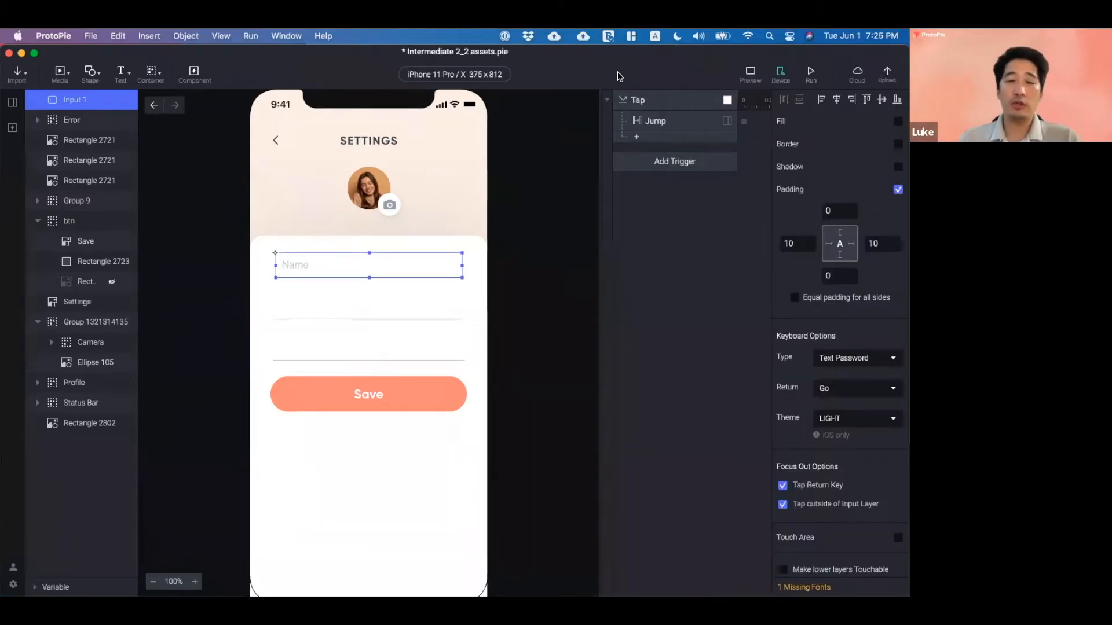
# - Set the Name input's keyboard type to Text and deselect the field
pyautogui.click(874, 360)
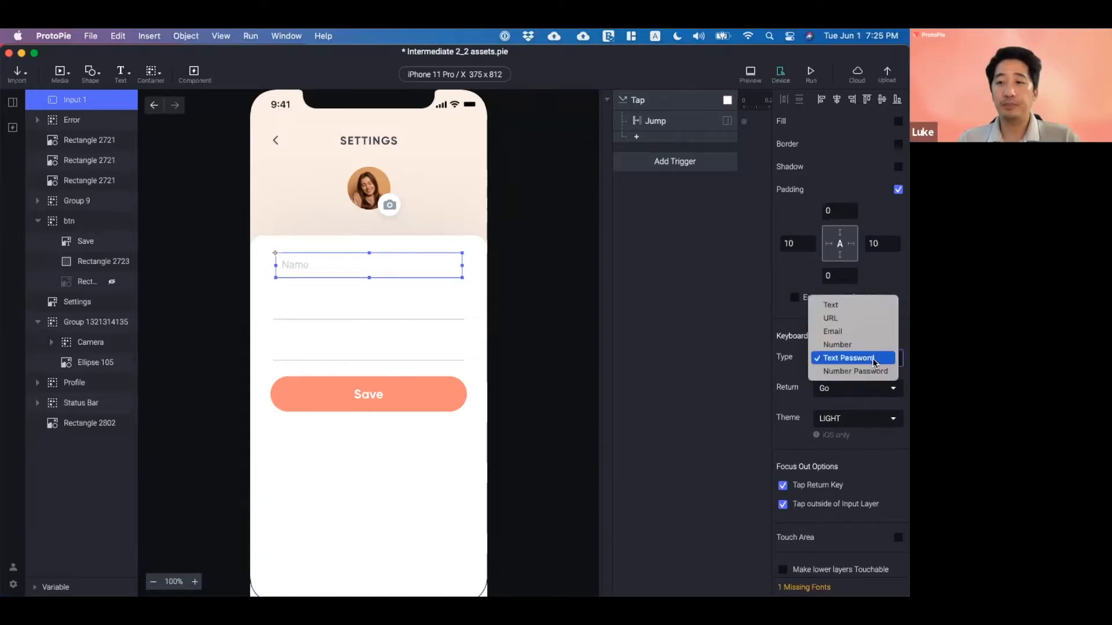
pyautogui.click(860, 305)
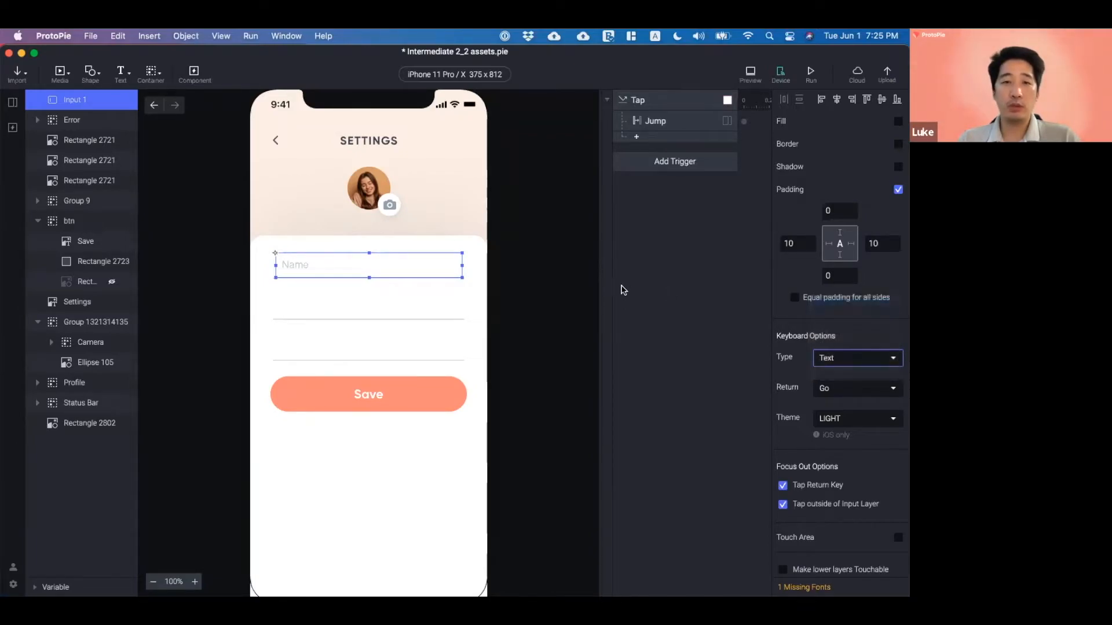
pyautogui.click(544, 281)
# - Duplicate the Name input twice, placing the copies over the second and third lines at Y 323 and Y 388
pyautogui.click(397, 262)
pyautogui.keyDown('alt'); pyautogui.moveTo(399, 270); pyautogui.dragTo(418, 350); pyautogui.keyUp('alt')
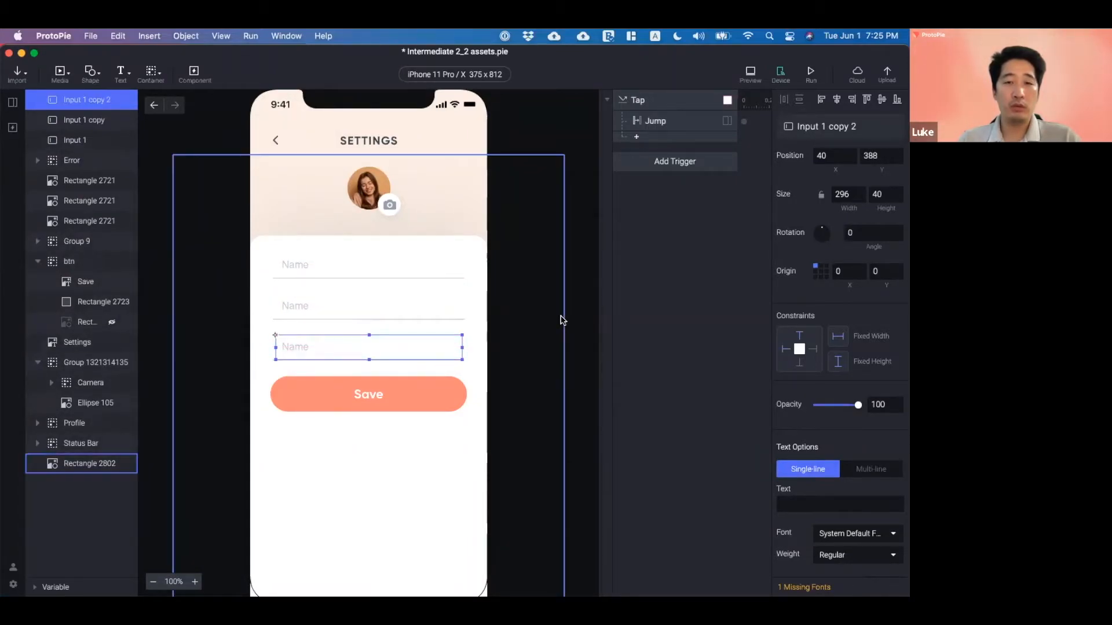
pyautogui.click(496, 288)
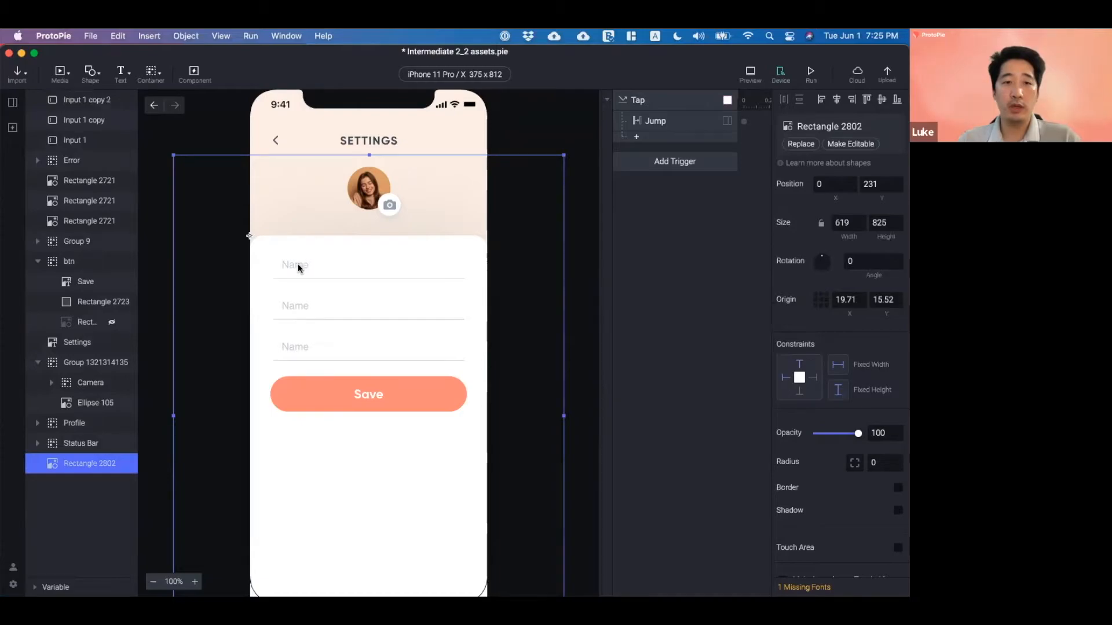
# - Set the placeholder text of the second input field to "Password"
pyautogui.click(297, 307)
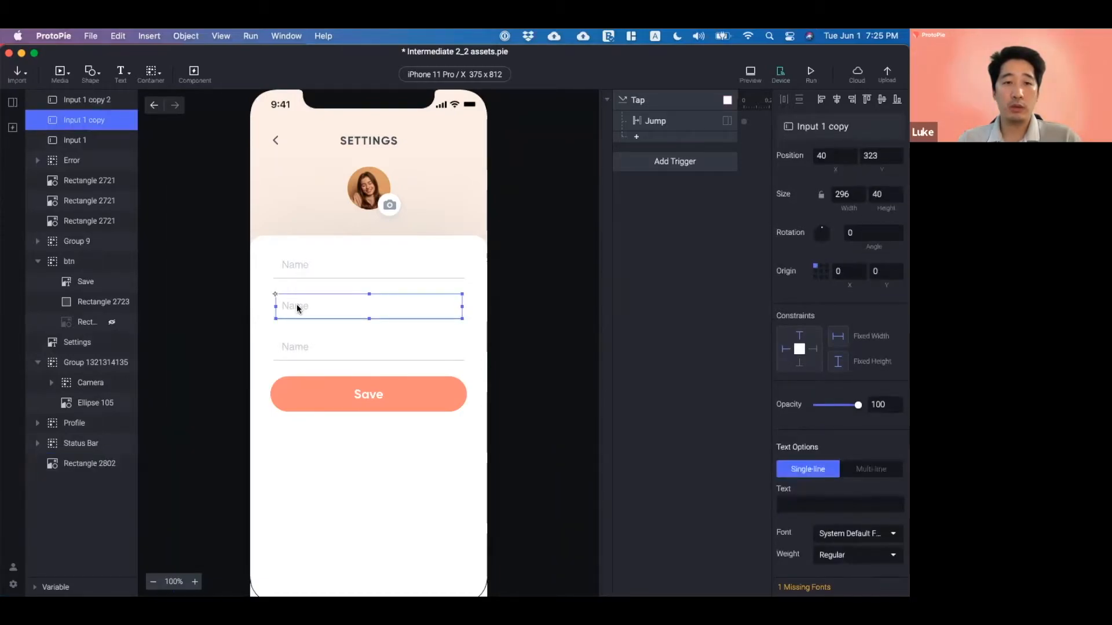
pyautogui.scroll(-10, 822, 365)
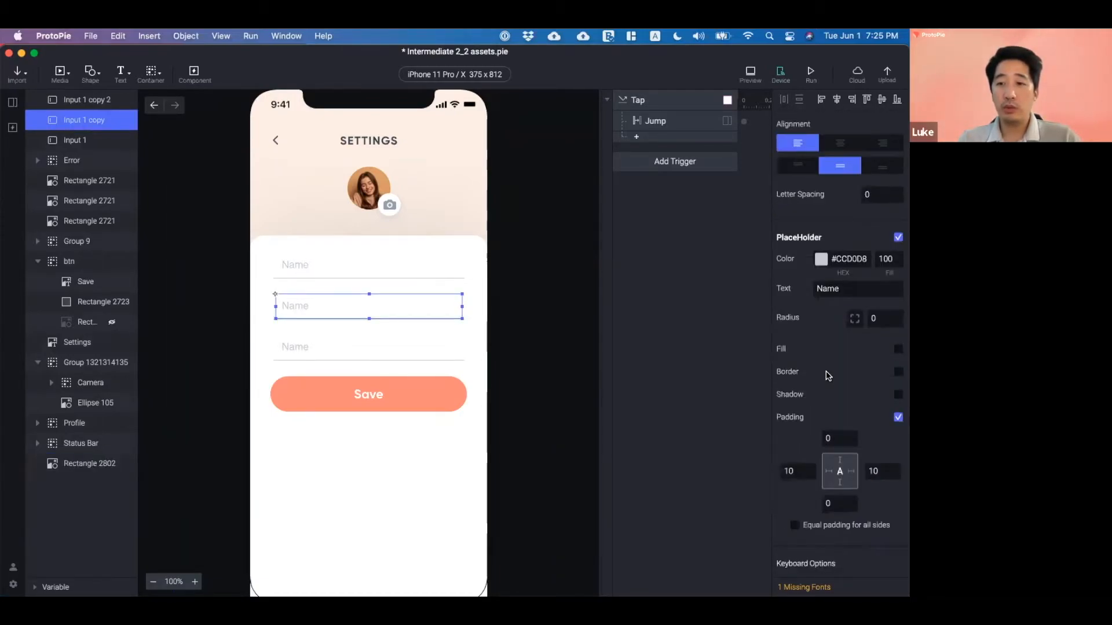
pyautogui.scroll(6, 828, 375)
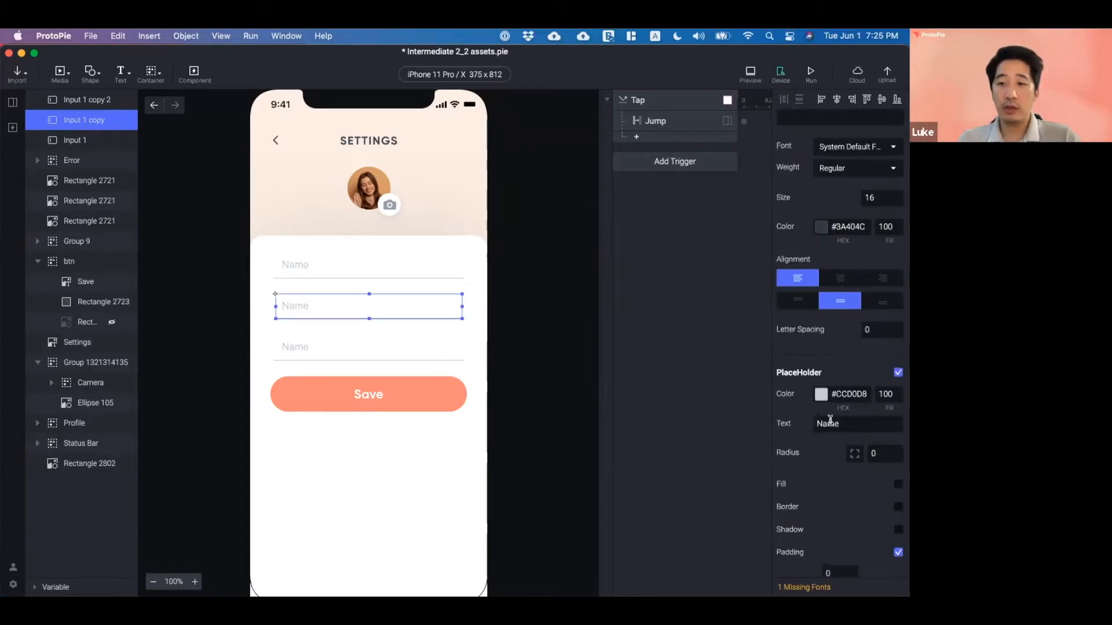
pyautogui.click(827, 426)
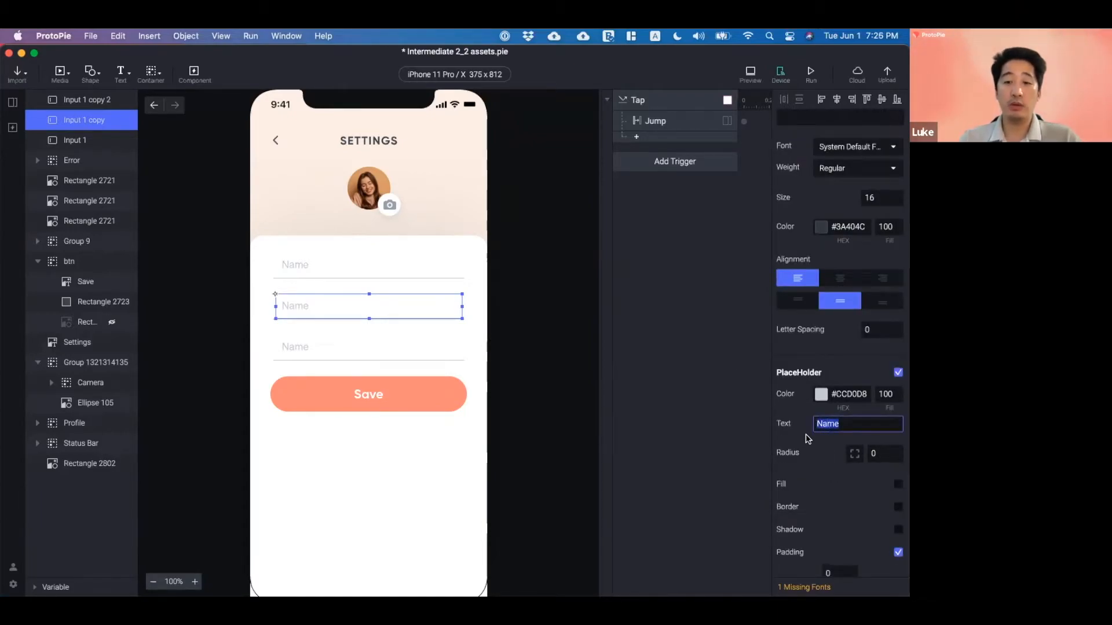
pyautogui.write('Password')
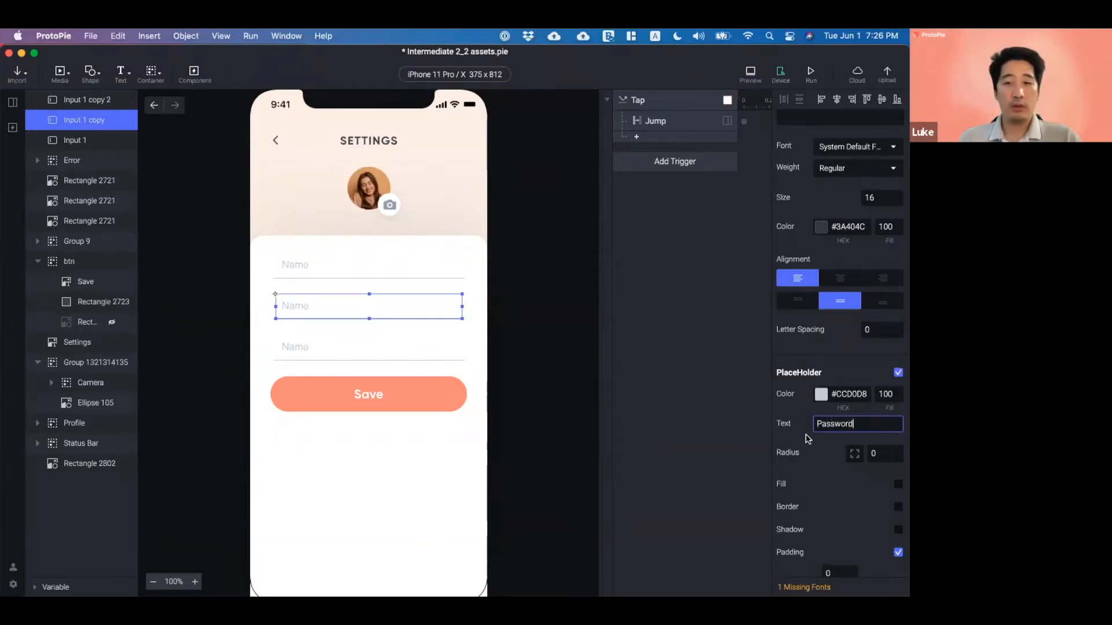
# - Set the placeholder text of the third input field to "Confirm Password" and deselect it
pyautogui.click(359, 348)
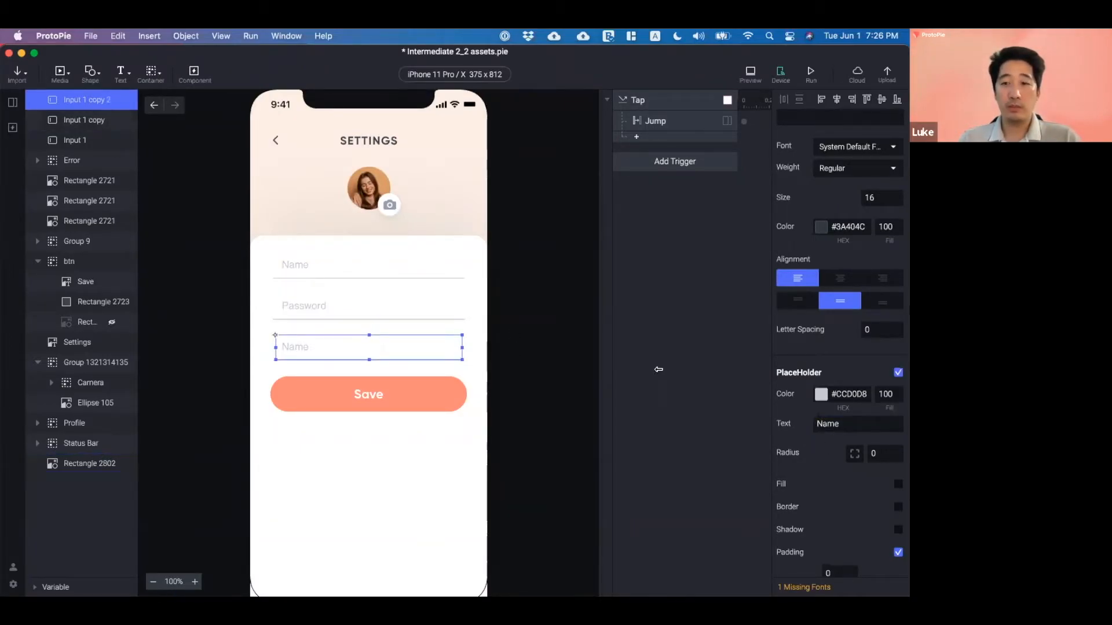
pyautogui.click(836, 423)
pyautogui.write('Co')
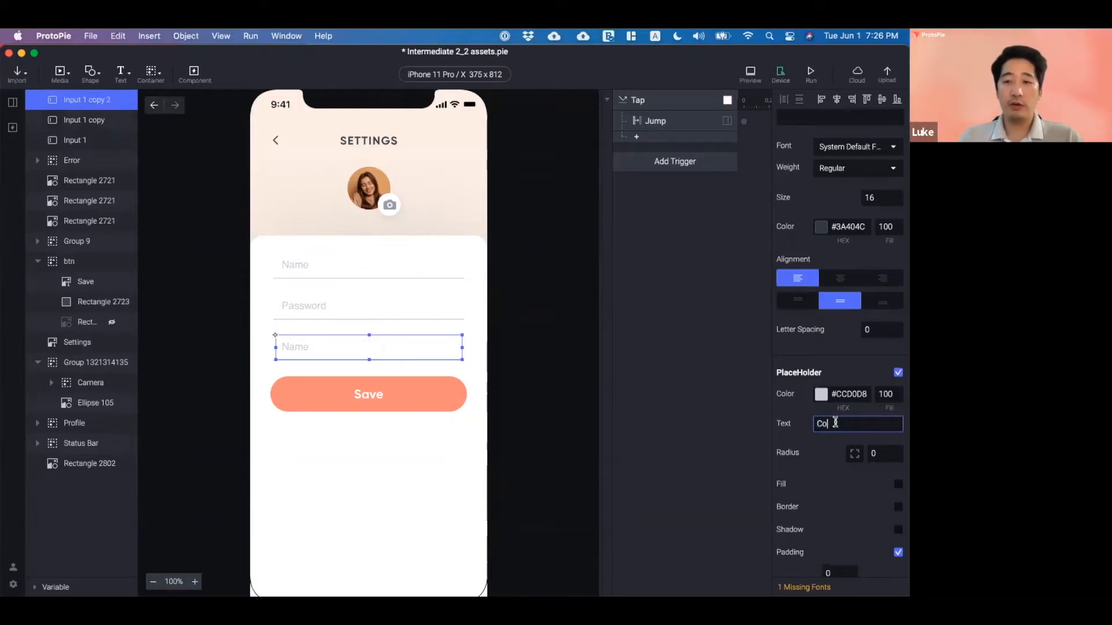
pyautogui.write('nfirm Pas')
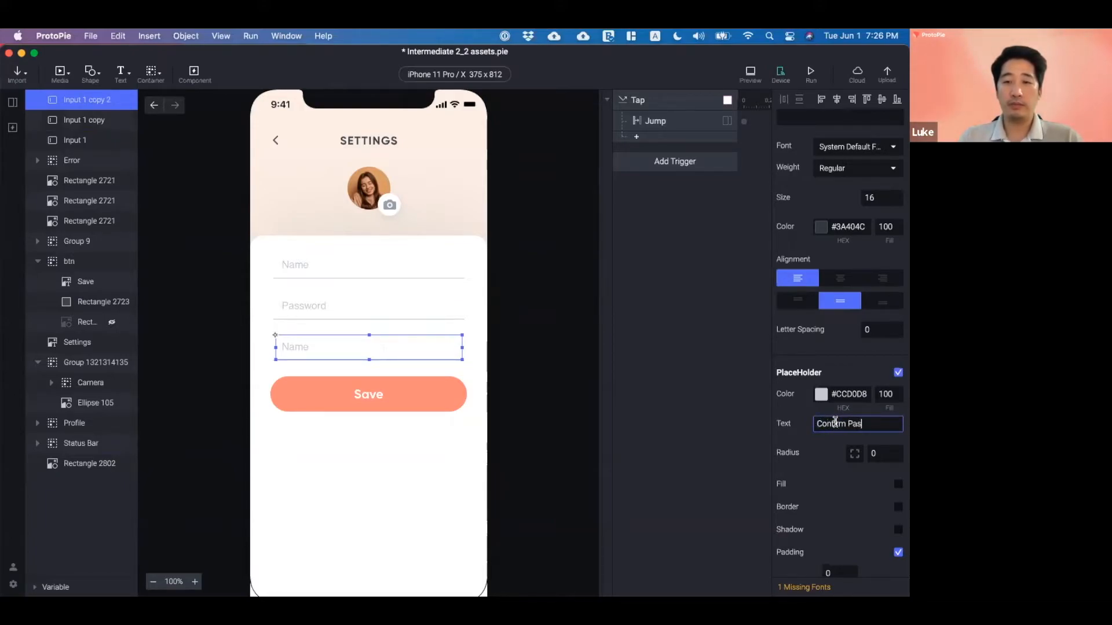
pyautogui.write('sword')
pyautogui.click(712, 434)
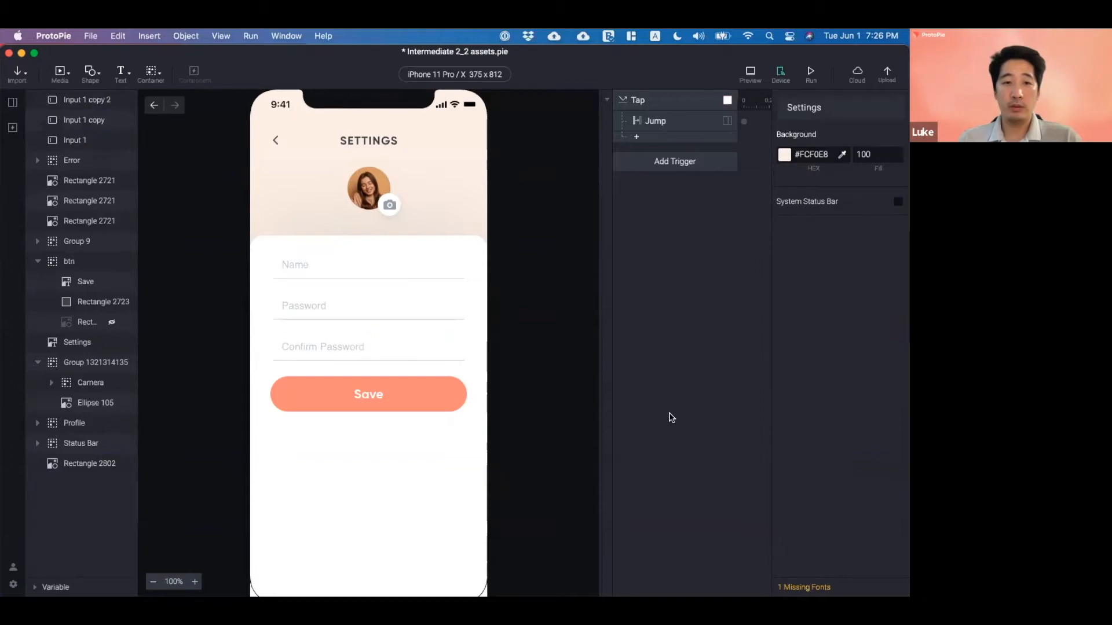
# - Rename the first input layer to "Name" and the second input layer to "Passwrod"
pyautogui.click(87, 141)
pyautogui.click(87, 141)
pyautogui.write('Name')
pyautogui.press('Return')
pyautogui.click(88, 120)
pyautogui.click(88, 119)
pyautogui.write('Password')
pyautogui.press('Return')
# - Rename the third input layer to "Confirm Password" and deselect it
pyautogui.click(83, 103)
pyautogui.click(82, 103)
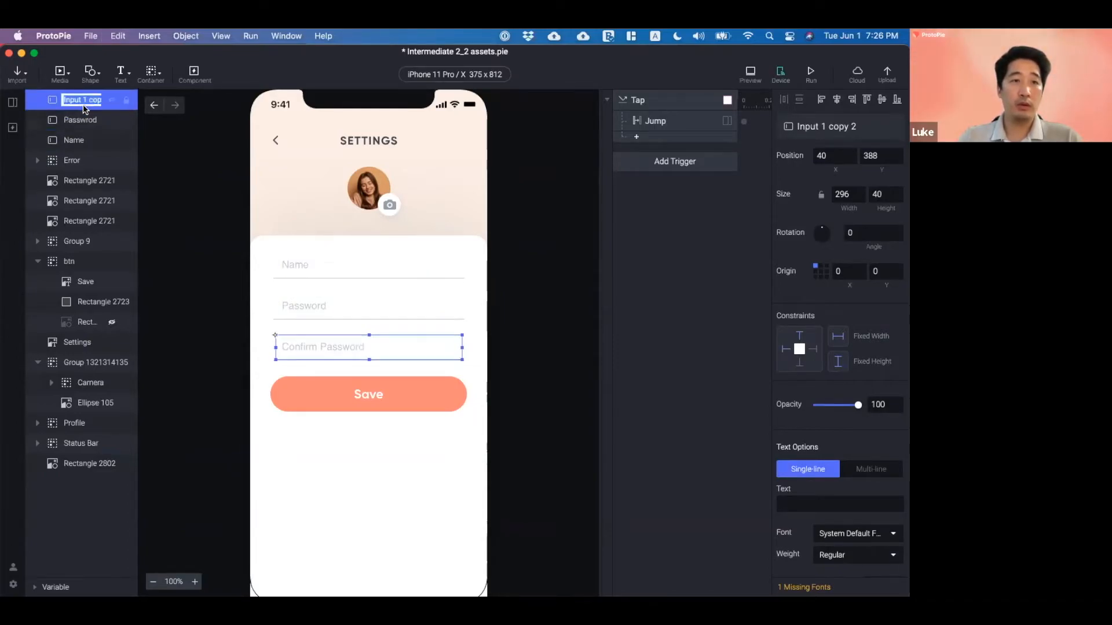
pyautogui.write('Confirm Pa')
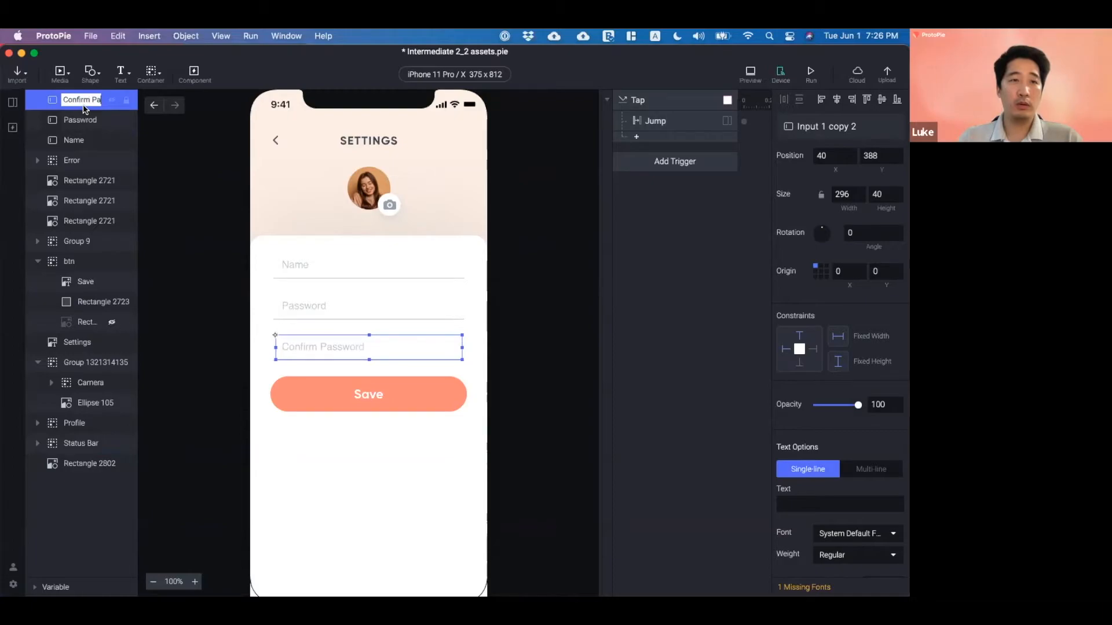
pyautogui.write('ssword')
pyautogui.press('Return')
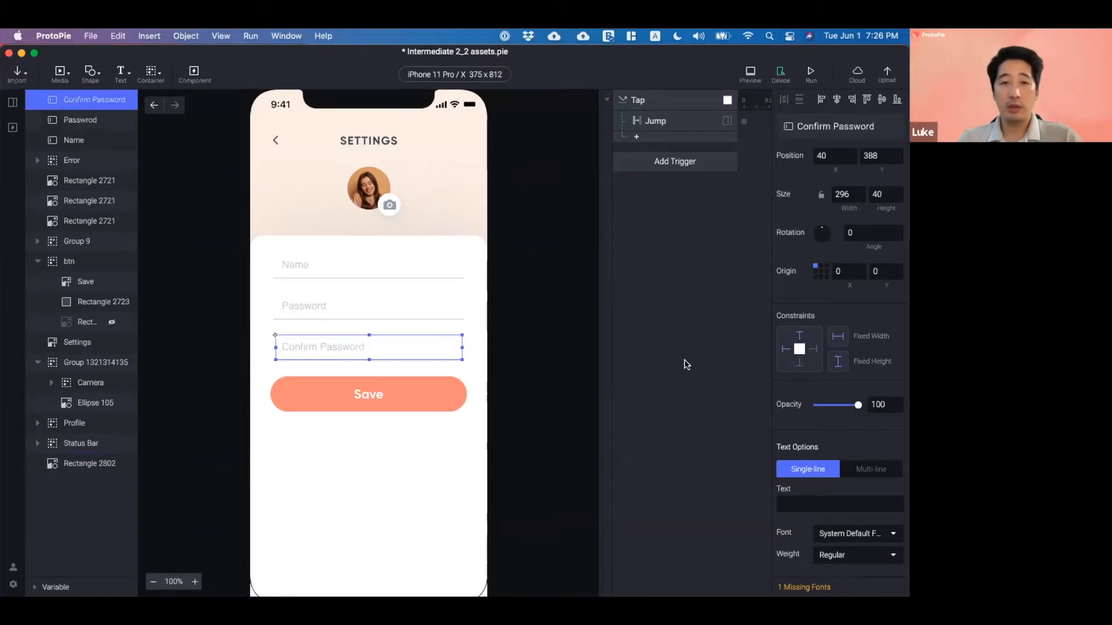
pyautogui.click(700, 374)
# - Try Done as the Name input's keyboard return key and check the keyboard in the preview
pyautogui.click(348, 263)
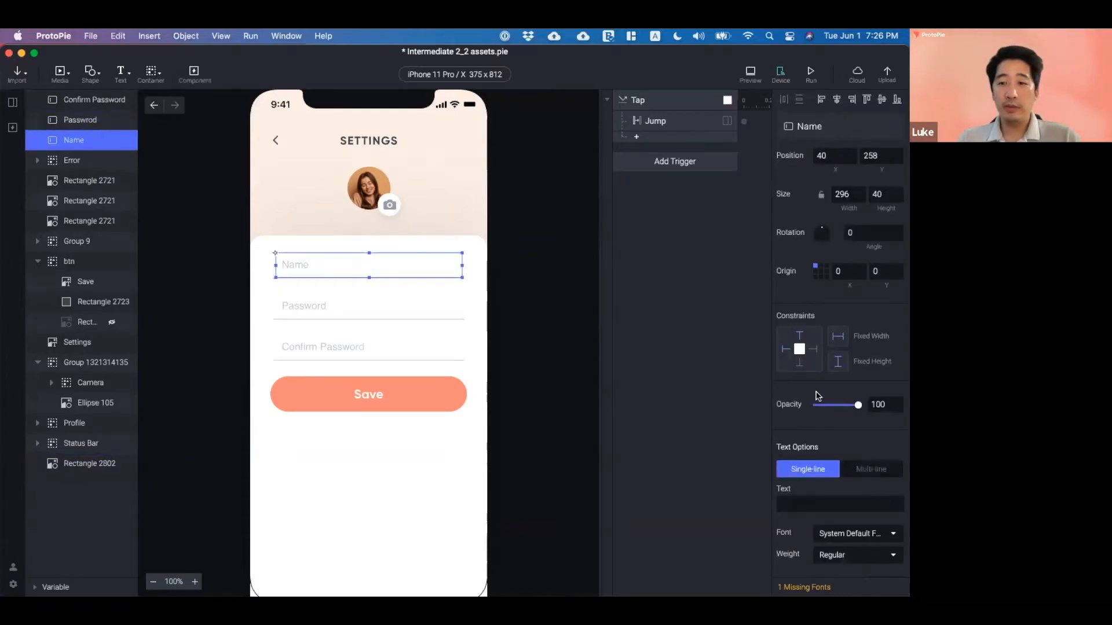
pyautogui.scroll(-10, 808, 442)
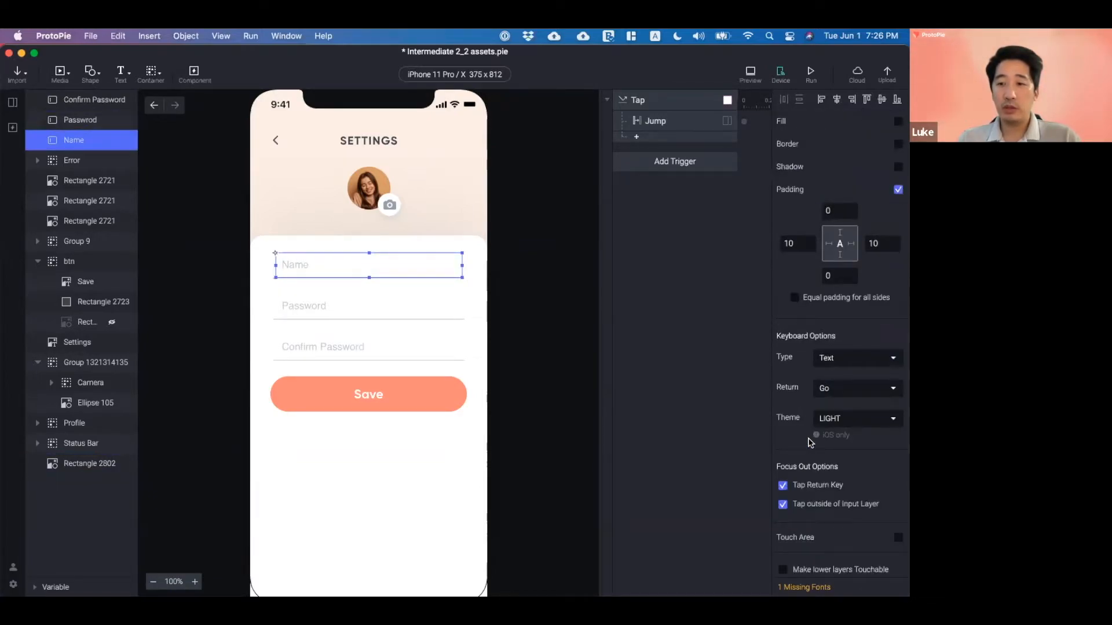
pyautogui.click(894, 398)
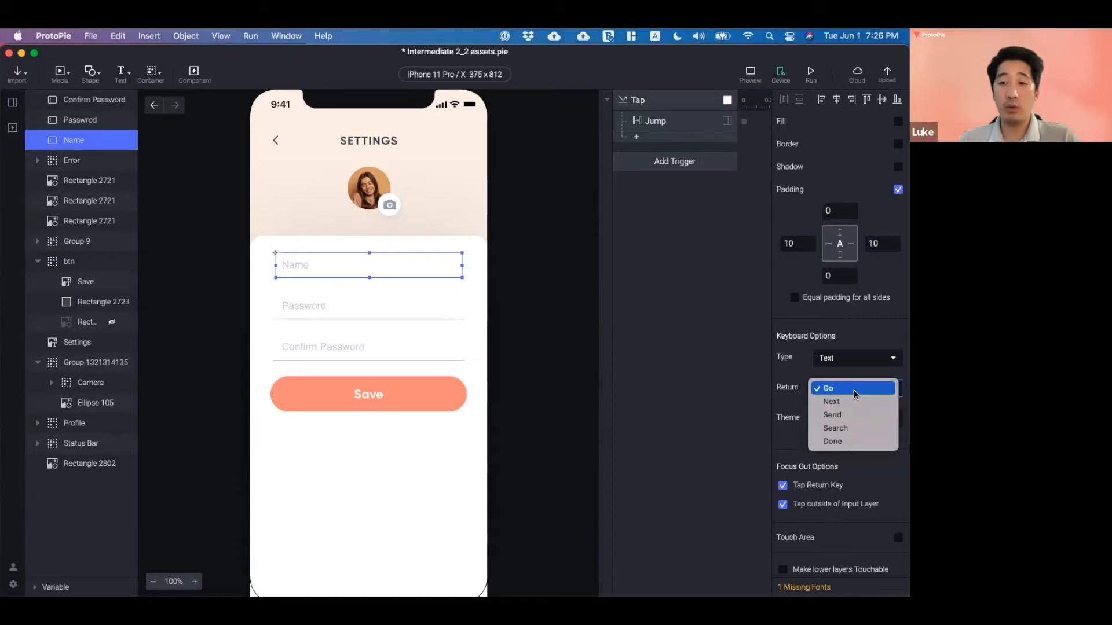
pyautogui.click(861, 440)
pyautogui.click(812, 72)
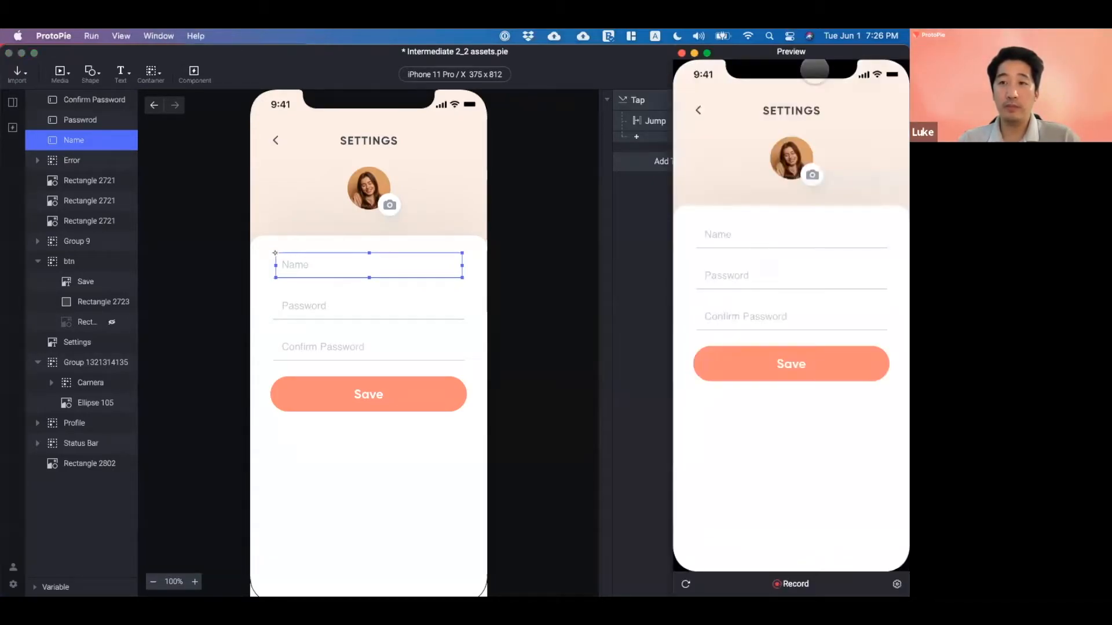
pyautogui.click(790, 232)
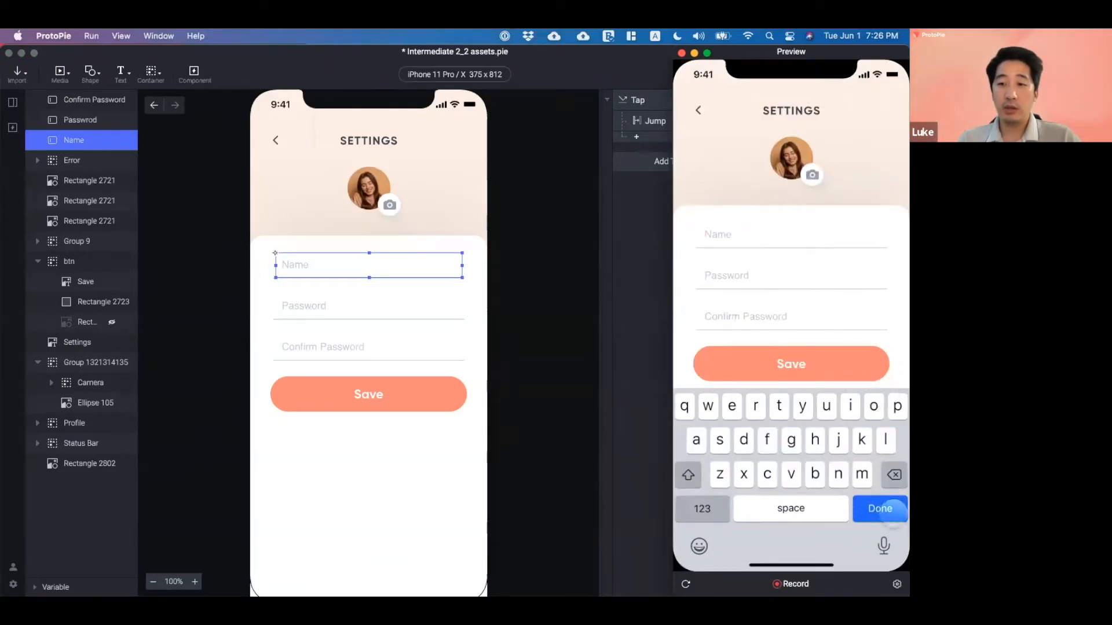
pyautogui.click(629, 334)
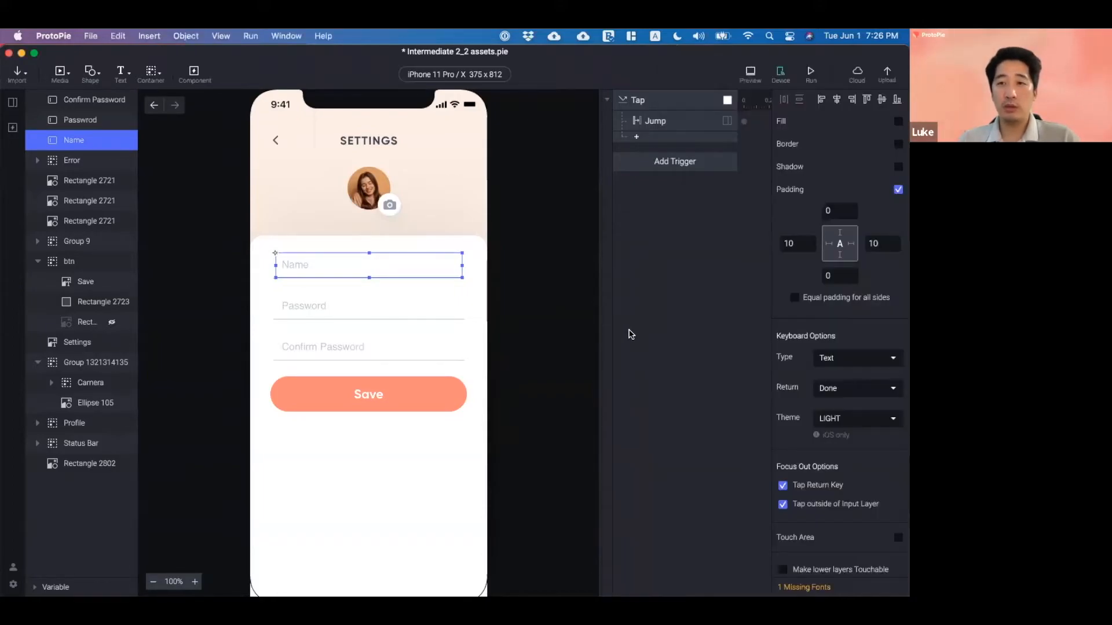
# - Set the Name input's keyboard return key back to Go and deselect the field
pyautogui.click(858, 387)
pyautogui.click(743, 293)
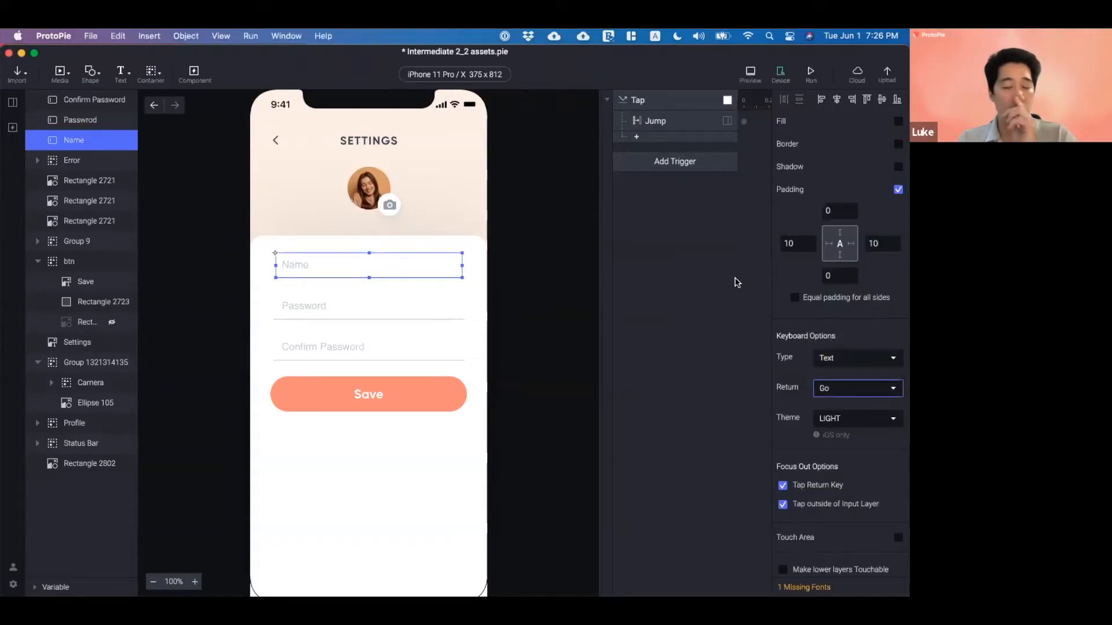
pyautogui.click(734, 290)
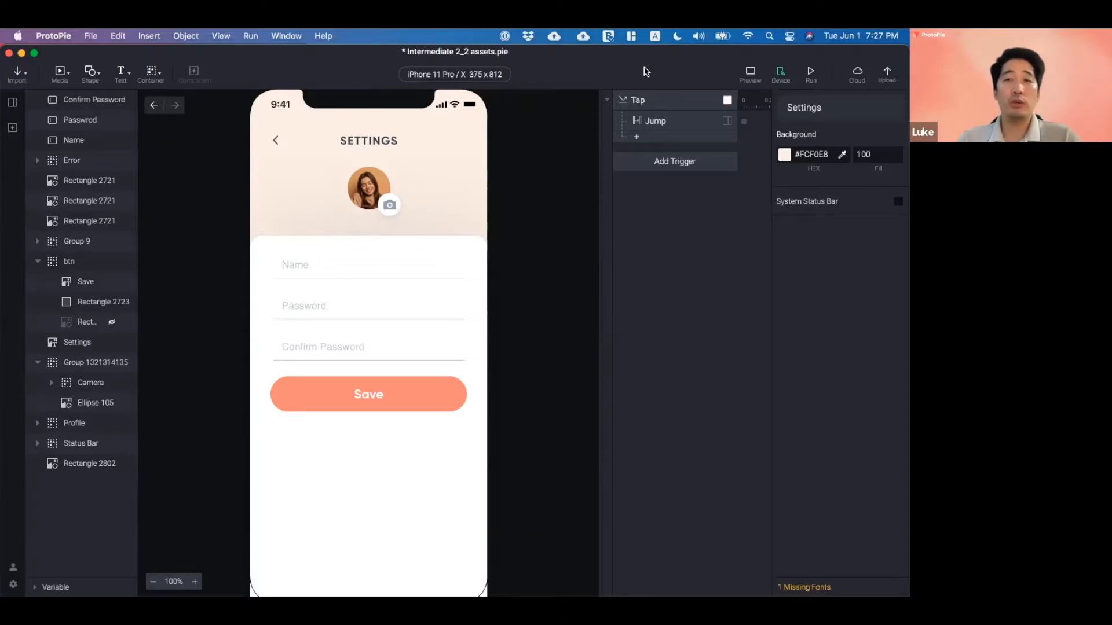
pyautogui.click(673, 168)
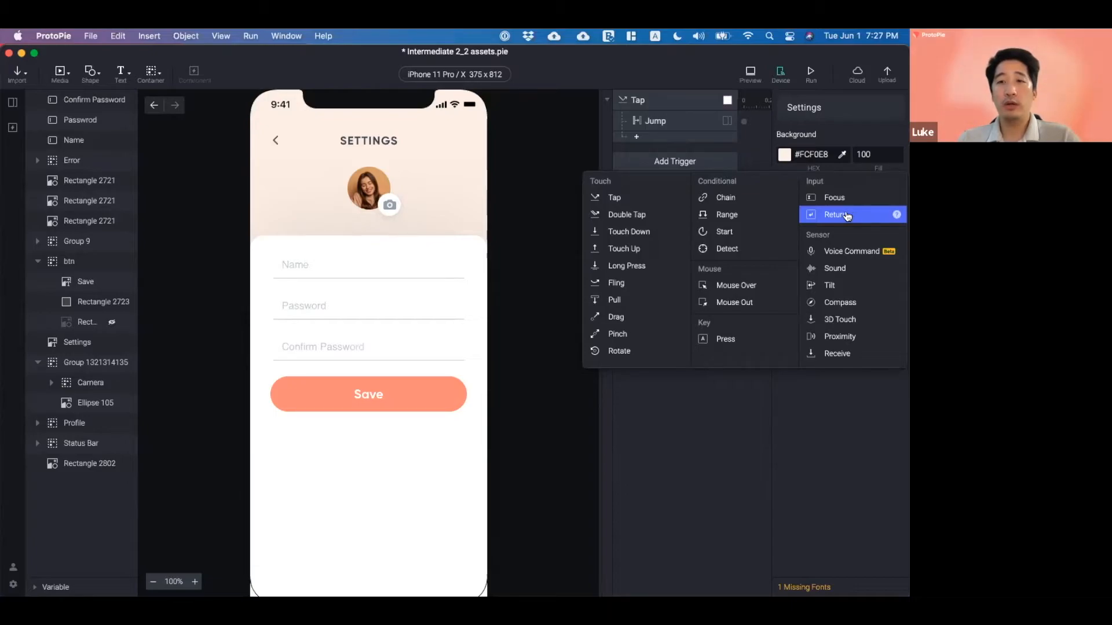
pyautogui.click(671, 431)
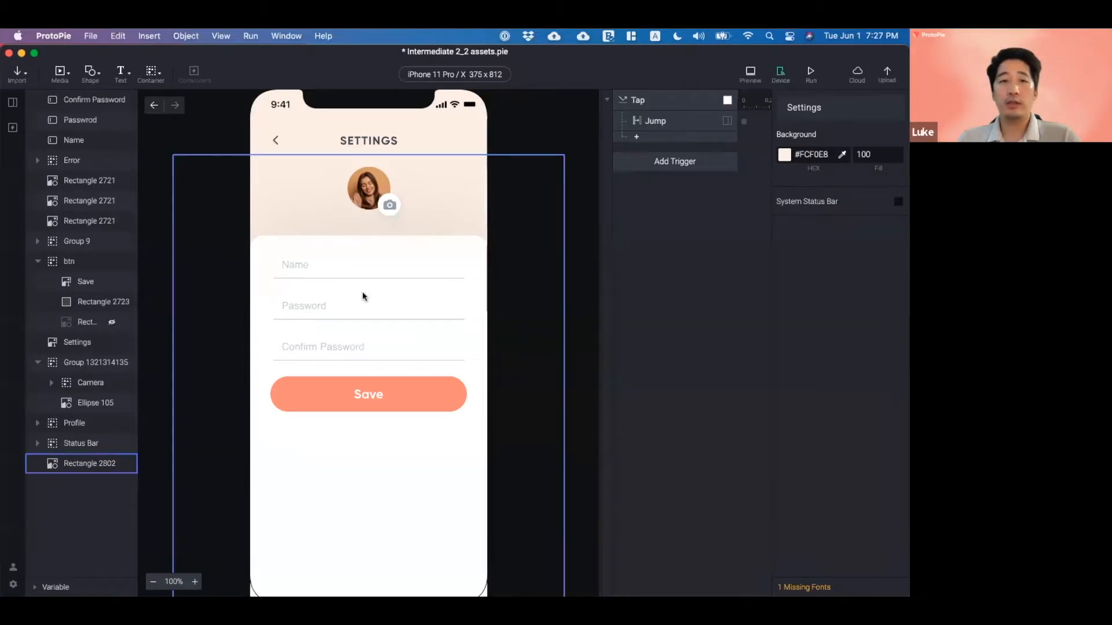
# - Test the Name input in the preview by entering a first name and submitting it, and return to the editor
pyautogui.click(397, 261)
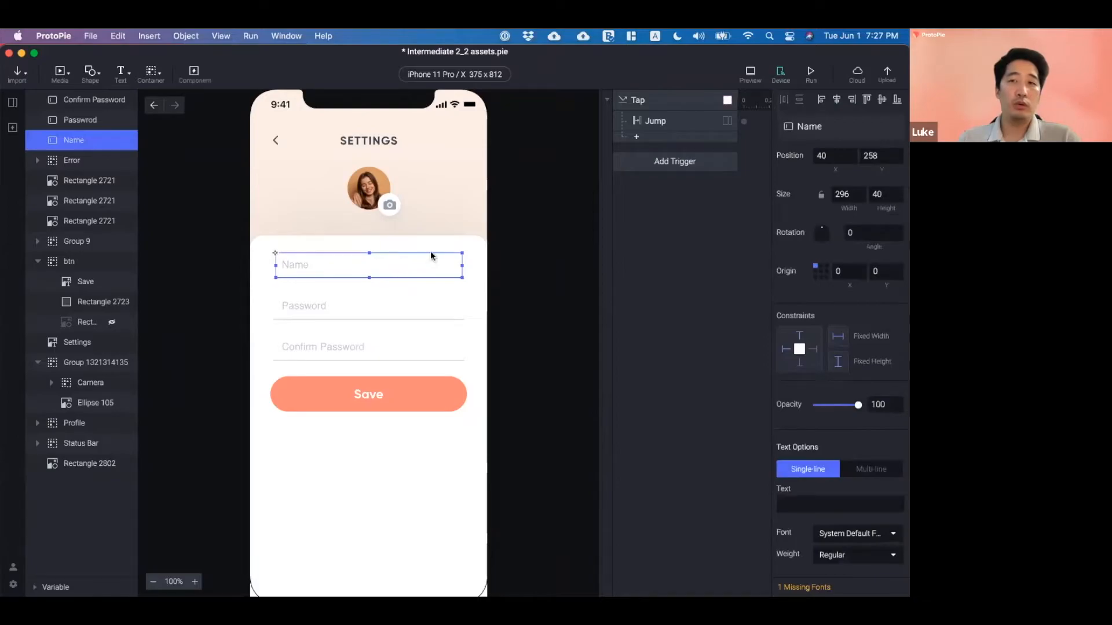
pyautogui.click(809, 74)
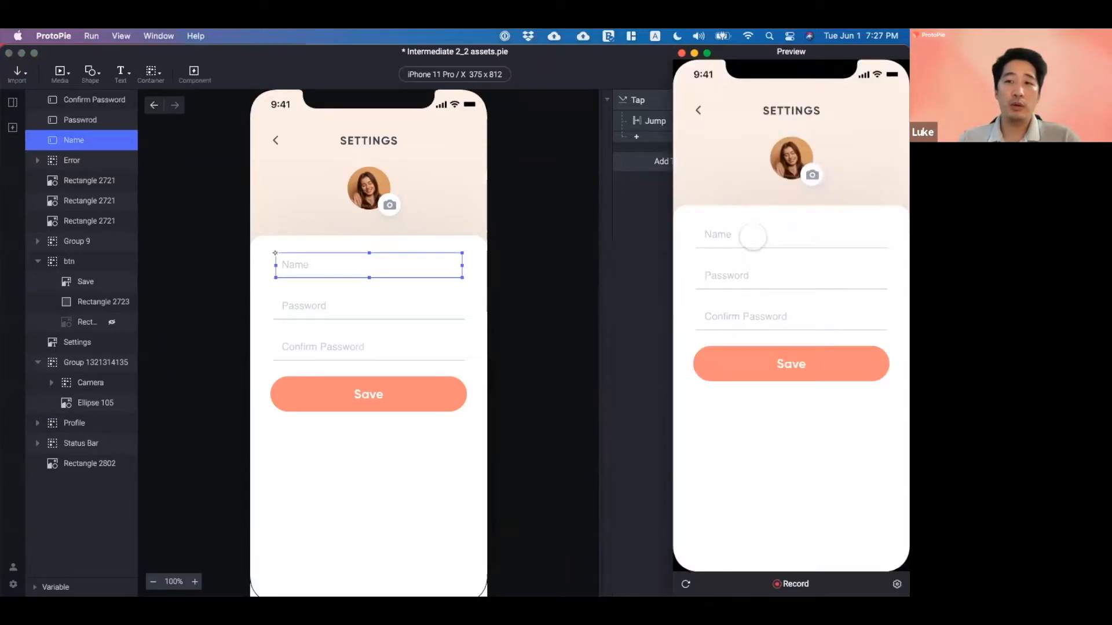
pyautogui.click(754, 237)
pyautogui.write('Luke')
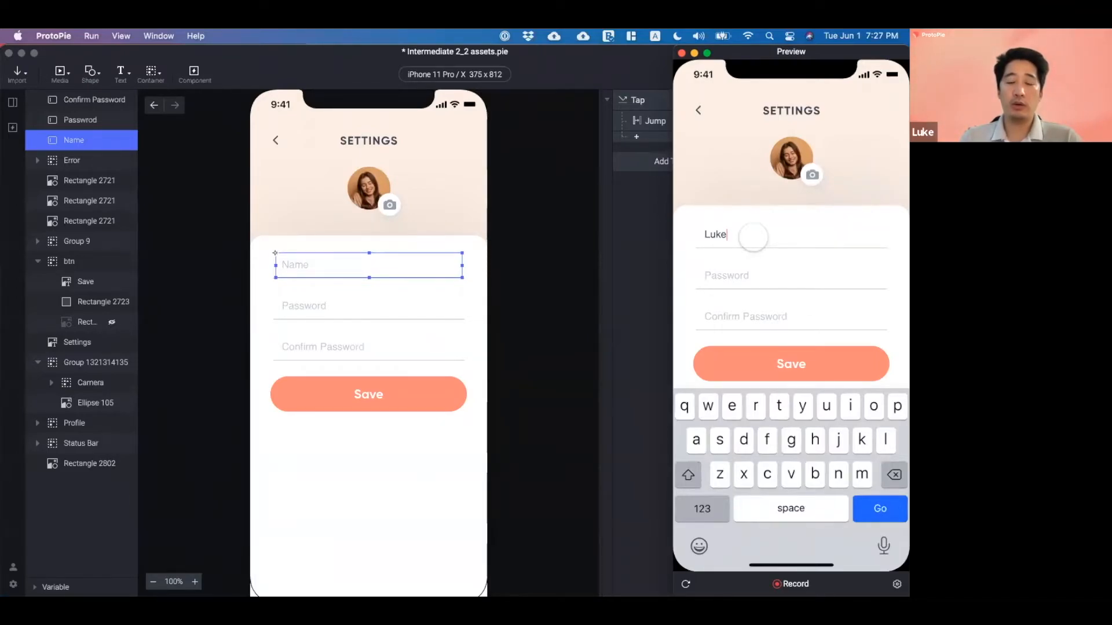
pyautogui.press('Return')
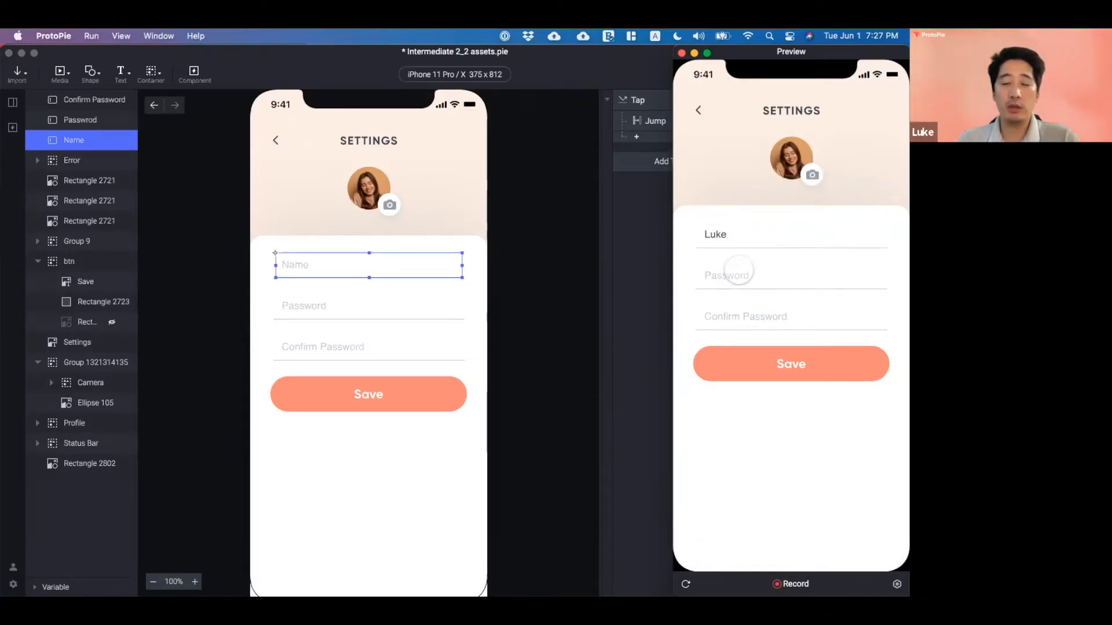
pyautogui.click(638, 304)
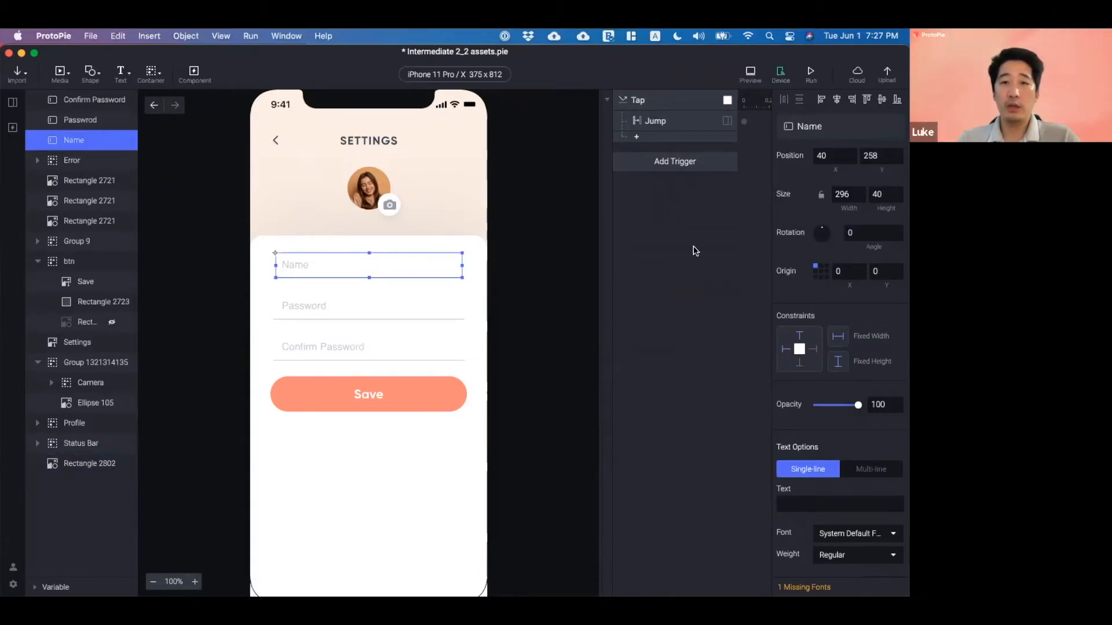
# - Set the Name input's keyboard return key to Next
pyautogui.scroll(-10, 884, 390)
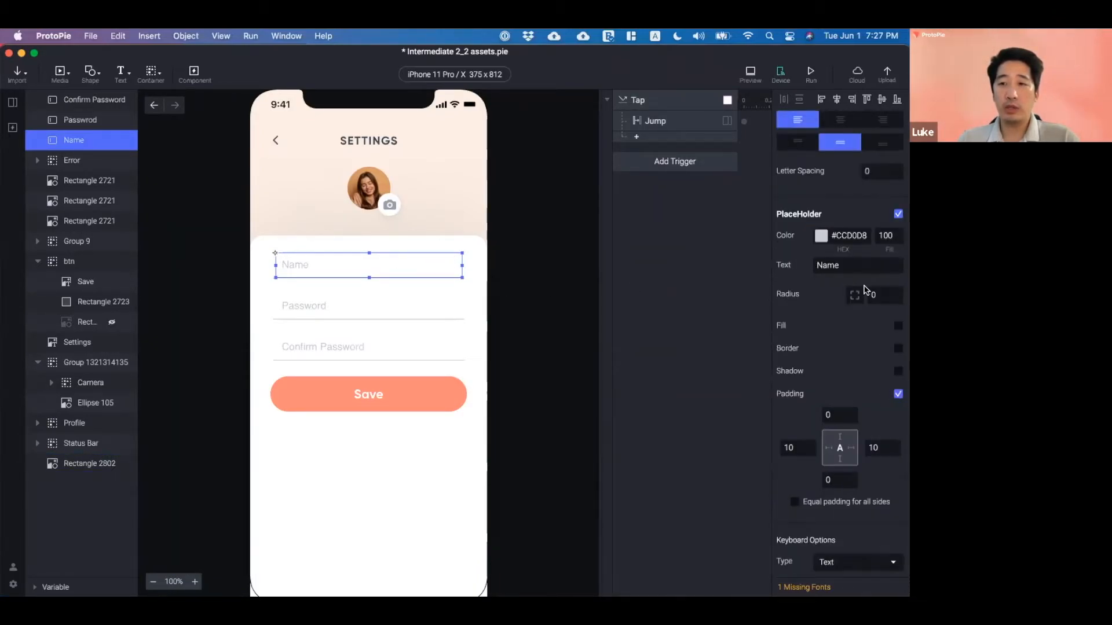
pyautogui.scroll(-4, 863, 348)
pyautogui.click(861, 386)
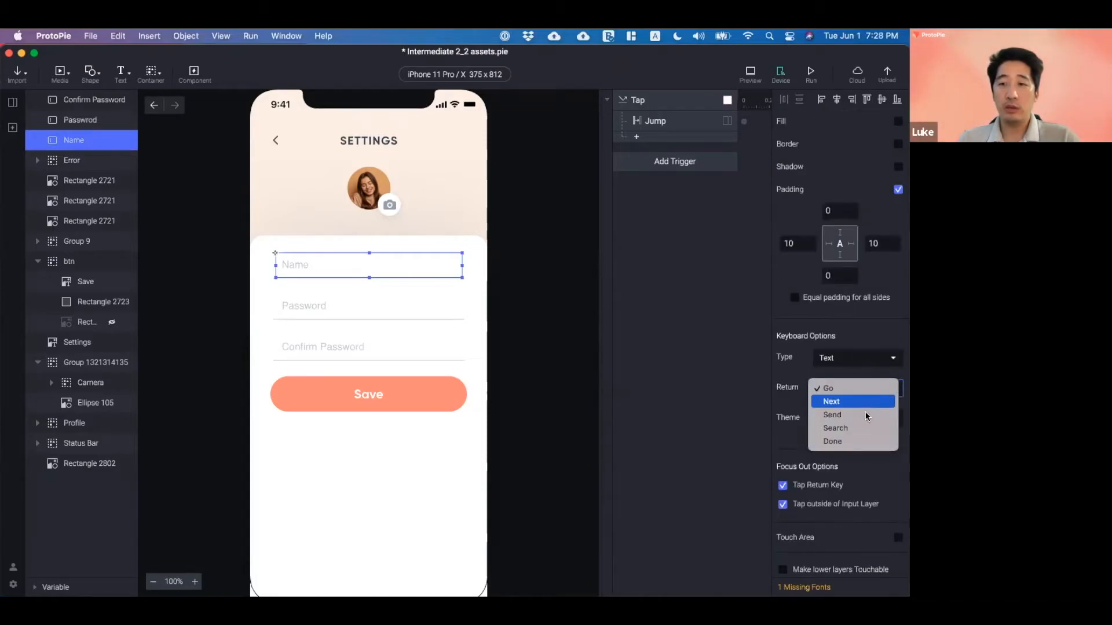
pyautogui.click(857, 401)
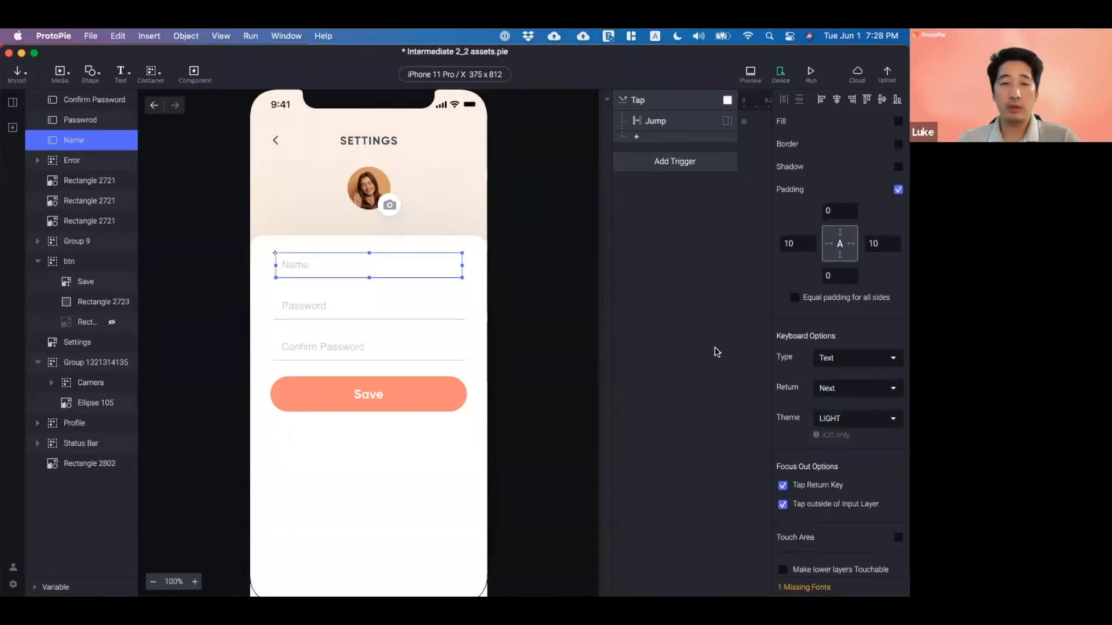
# - Add a Return trigger to the Name input with a Focus In response targeting the Passwrod input
pyautogui.click(387, 261)
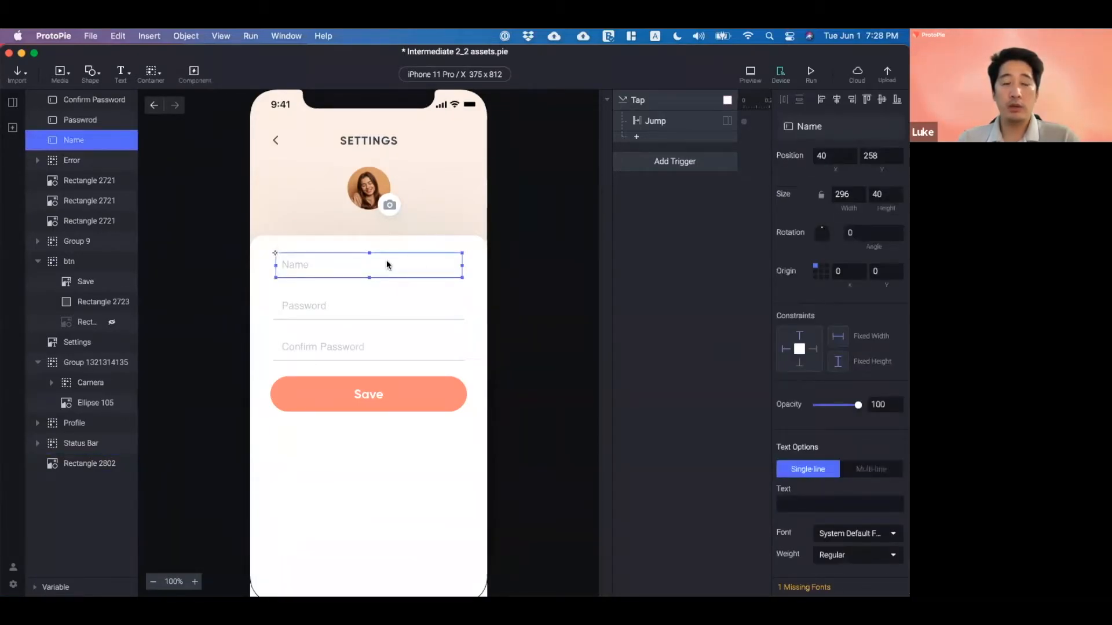
pyautogui.click(659, 163)
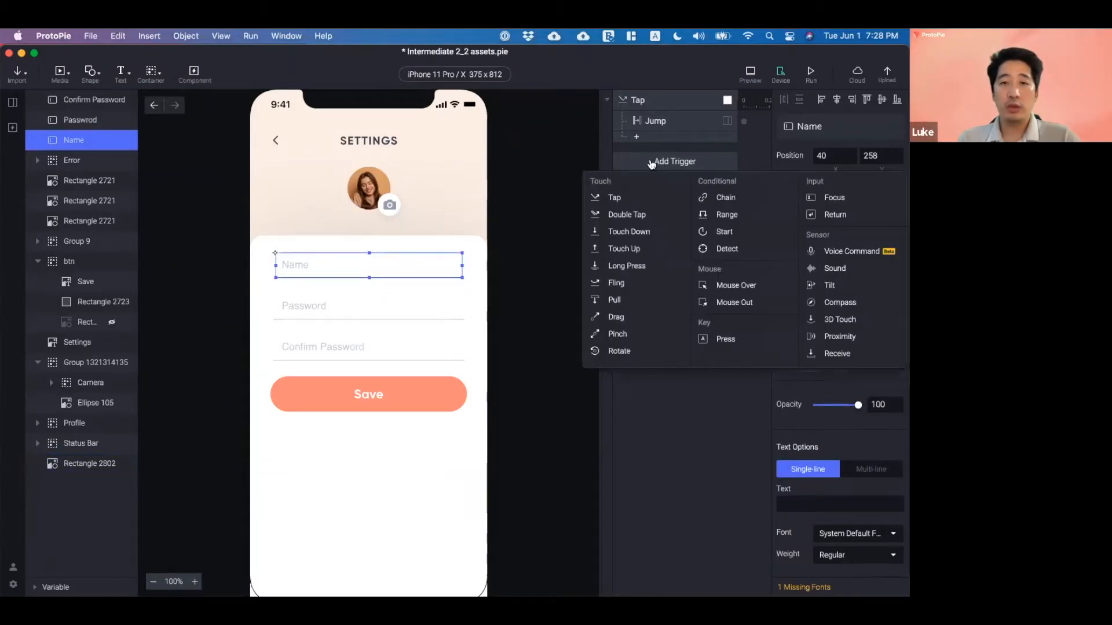
pyautogui.click(850, 217)
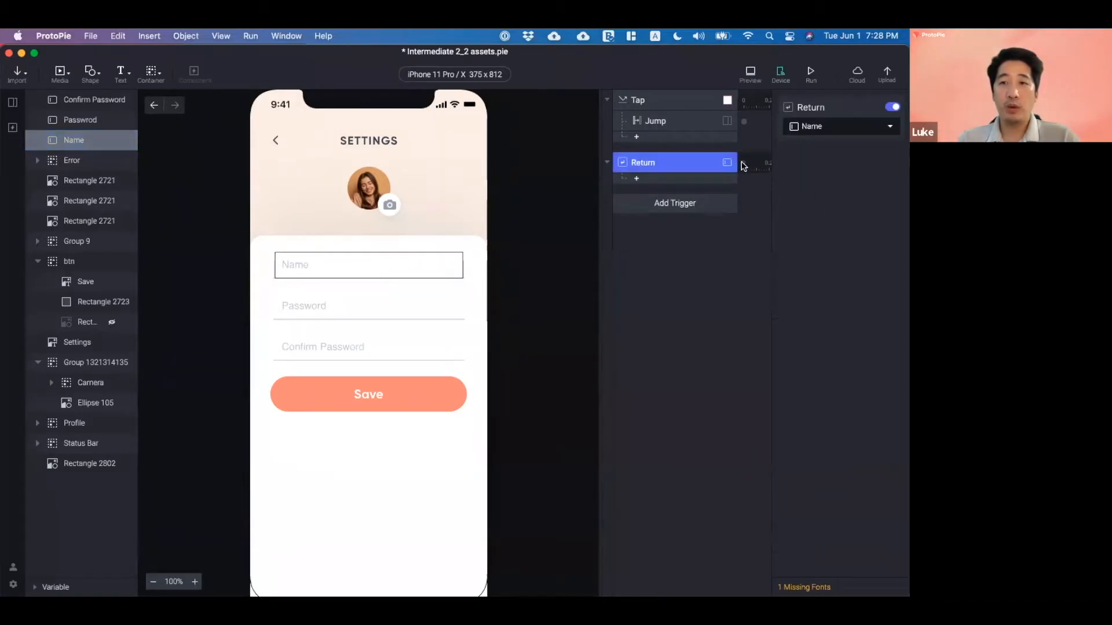
pyautogui.click(647, 184)
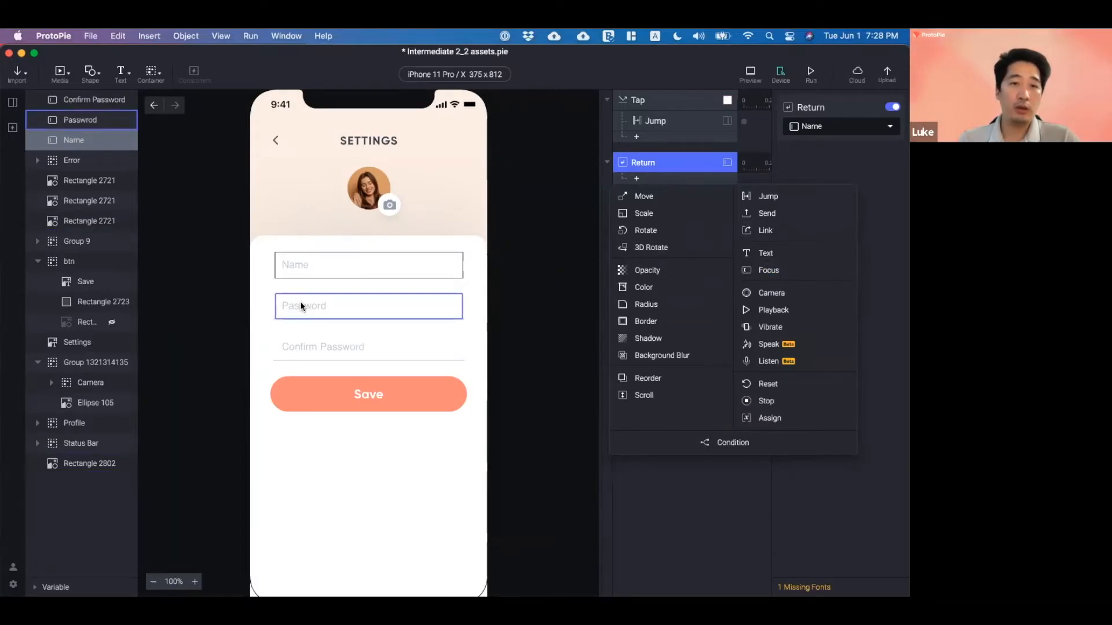
pyautogui.click(782, 273)
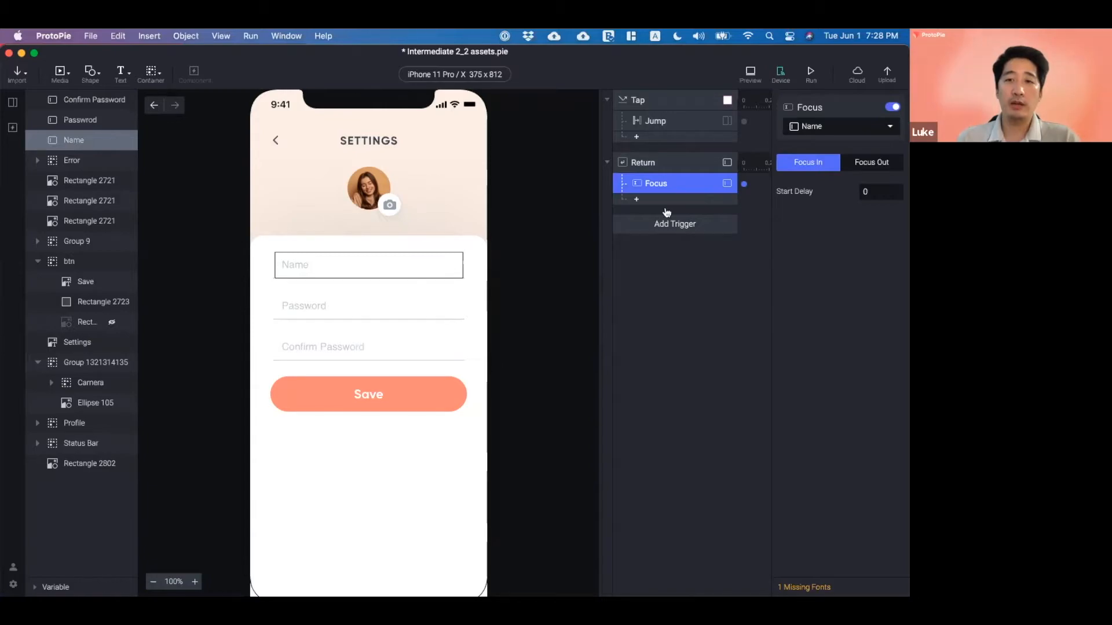
pyautogui.click(825, 128)
pyautogui.click(839, 193)
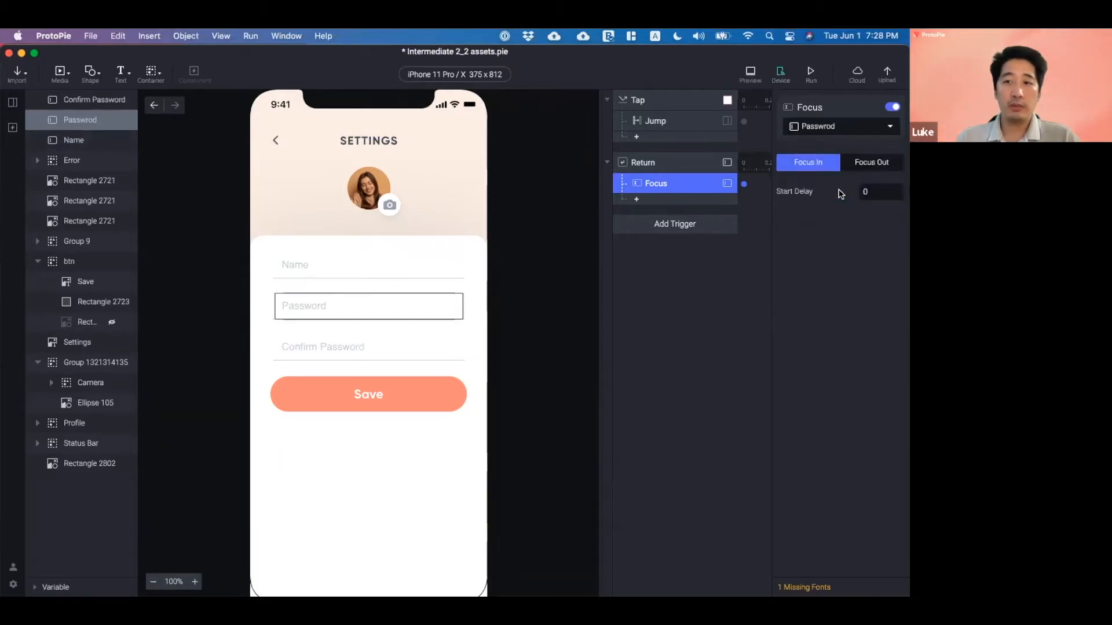
# - Review the target layers of the Return trigger and its Focus response
pyautogui.click(671, 164)
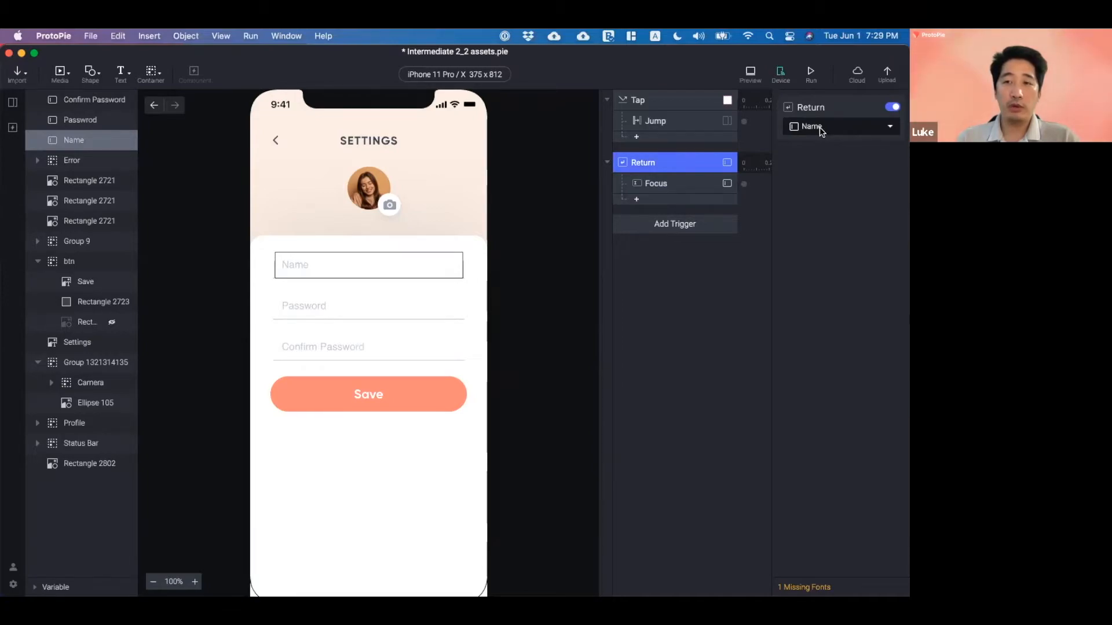
pyautogui.click(688, 183)
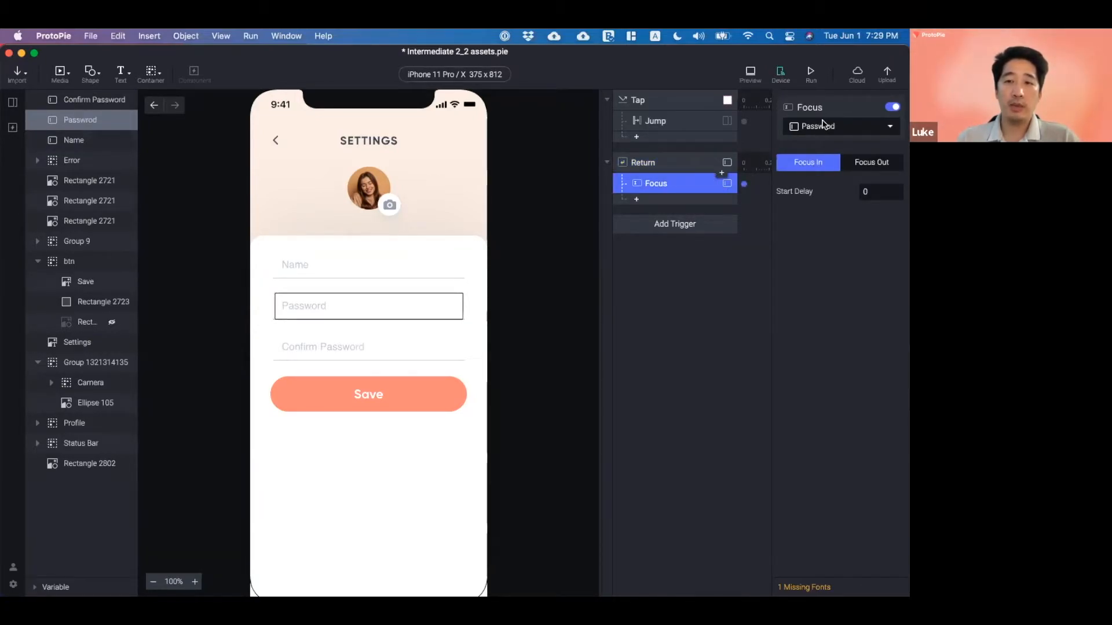
pyautogui.click(712, 332)
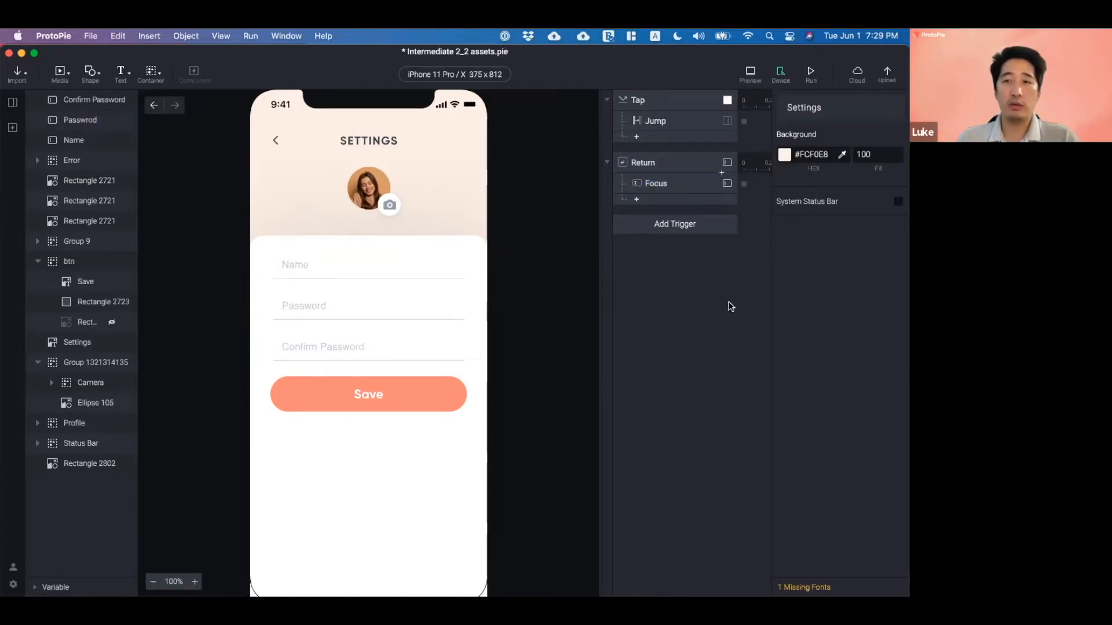
# - Test the Name input in the preview by entering a first name and advancing to the next input, and return to the editor
pyautogui.click(811, 73)
pyautogui.click(760, 236)
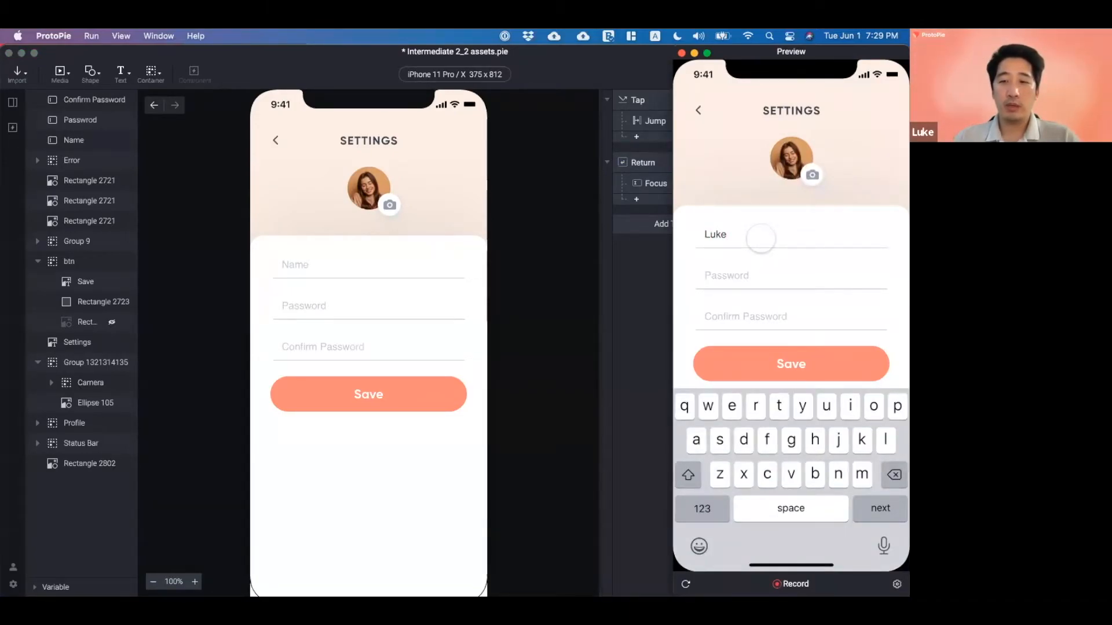
pyautogui.press('Return')
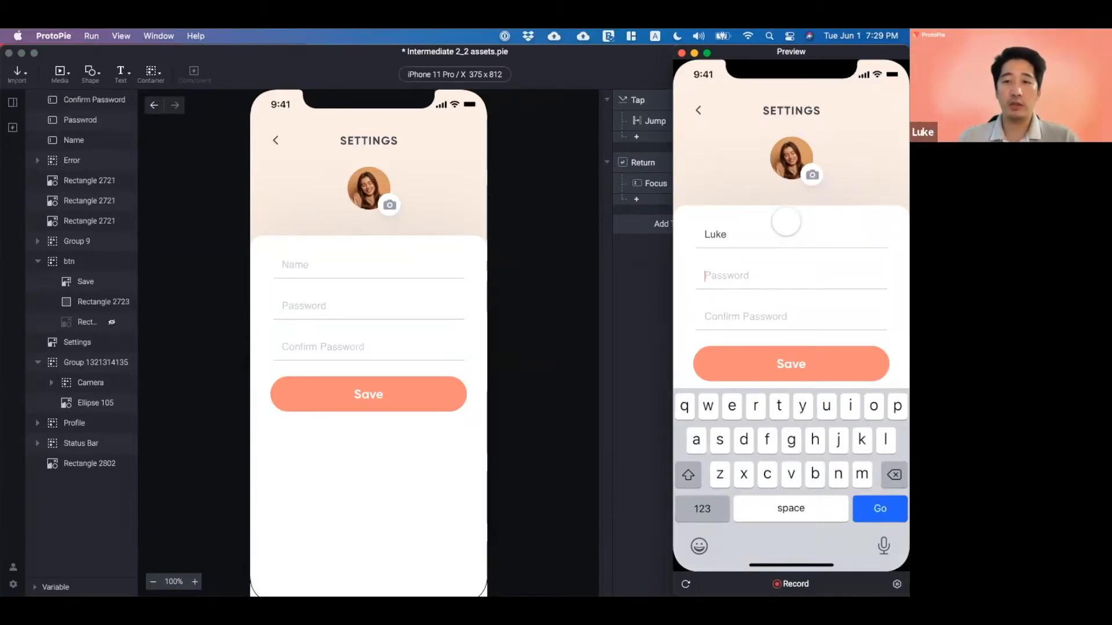
pyautogui.click(633, 296)
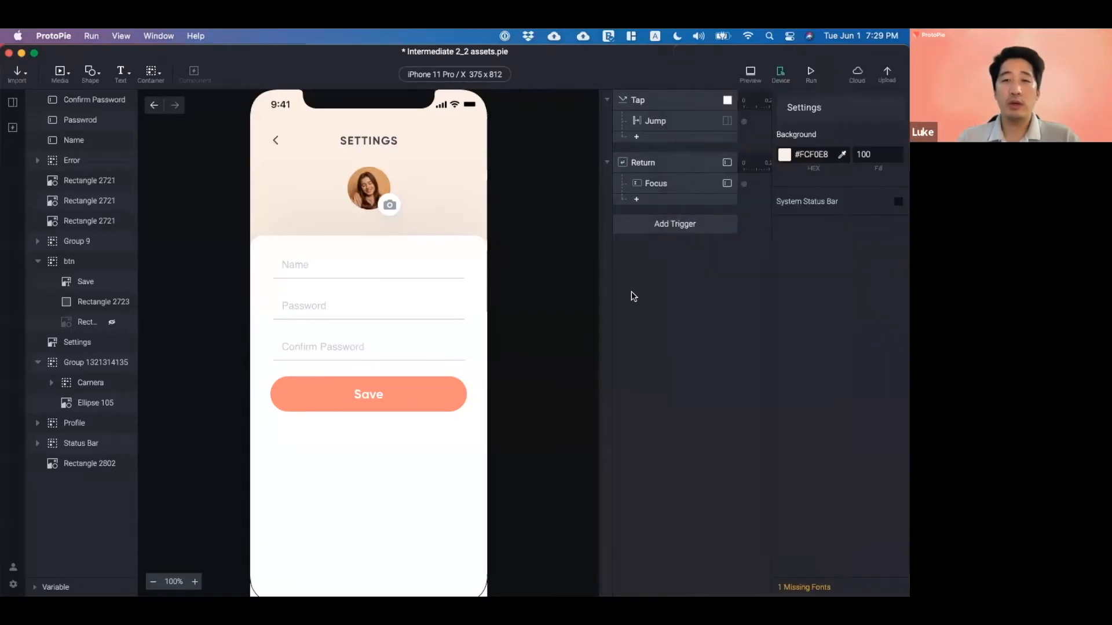
pyautogui.click(670, 226)
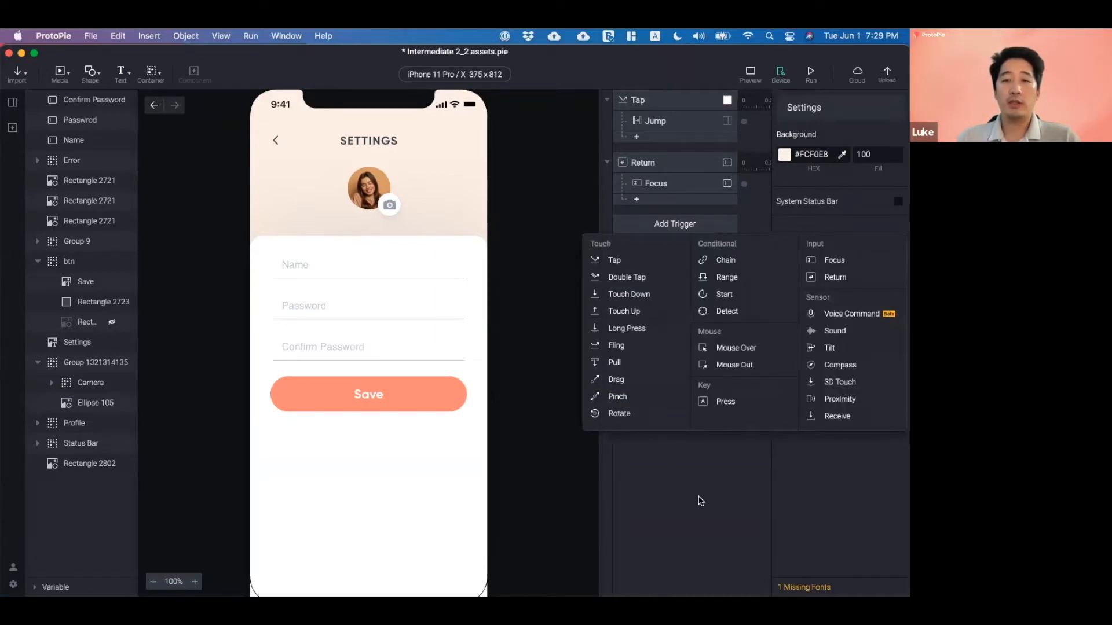
pyautogui.click(371, 294)
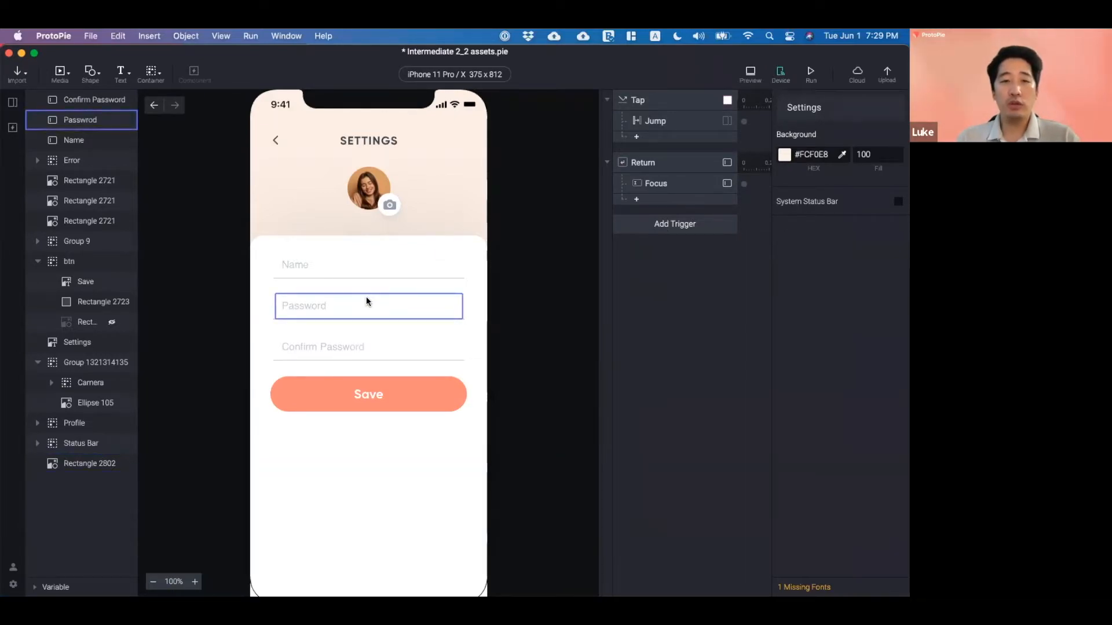
pyautogui.click(366, 298)
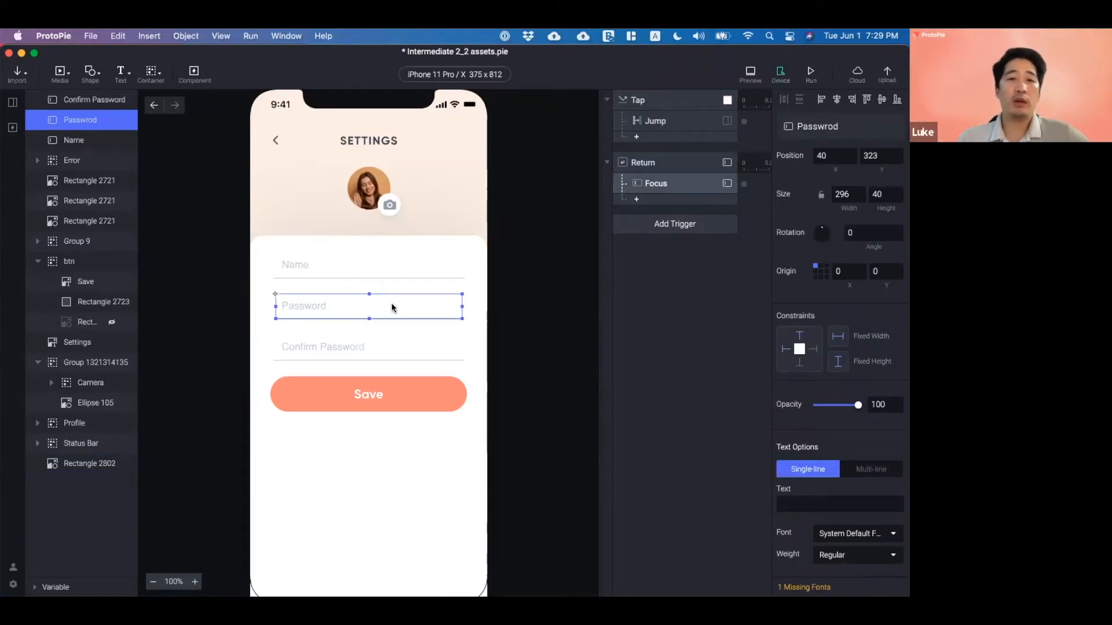
pyautogui.click(367, 346)
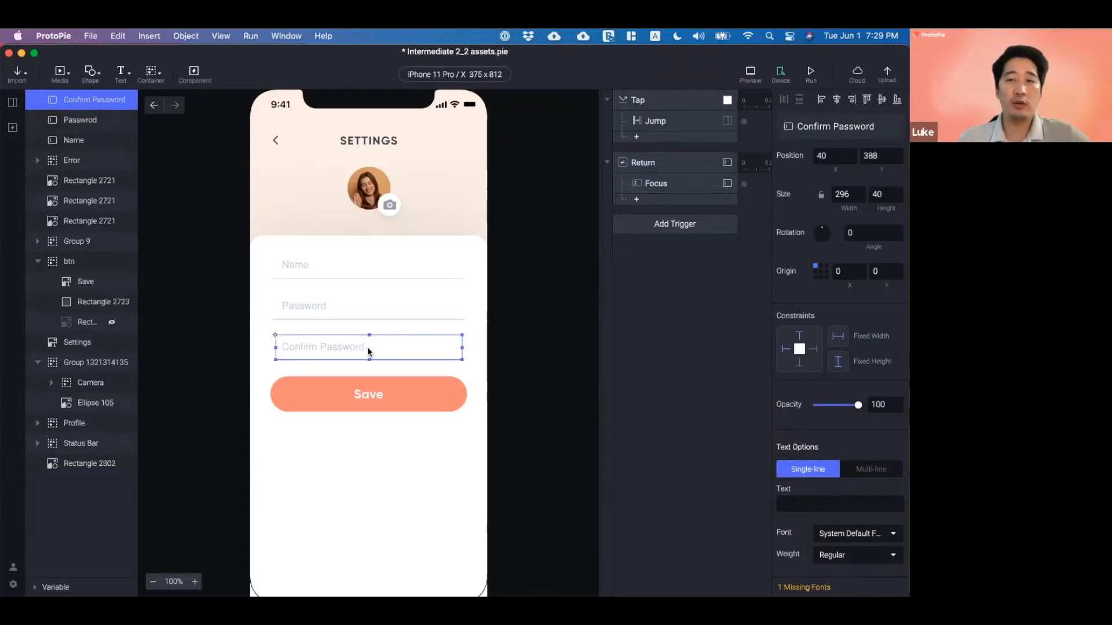
pyautogui.click(662, 319)
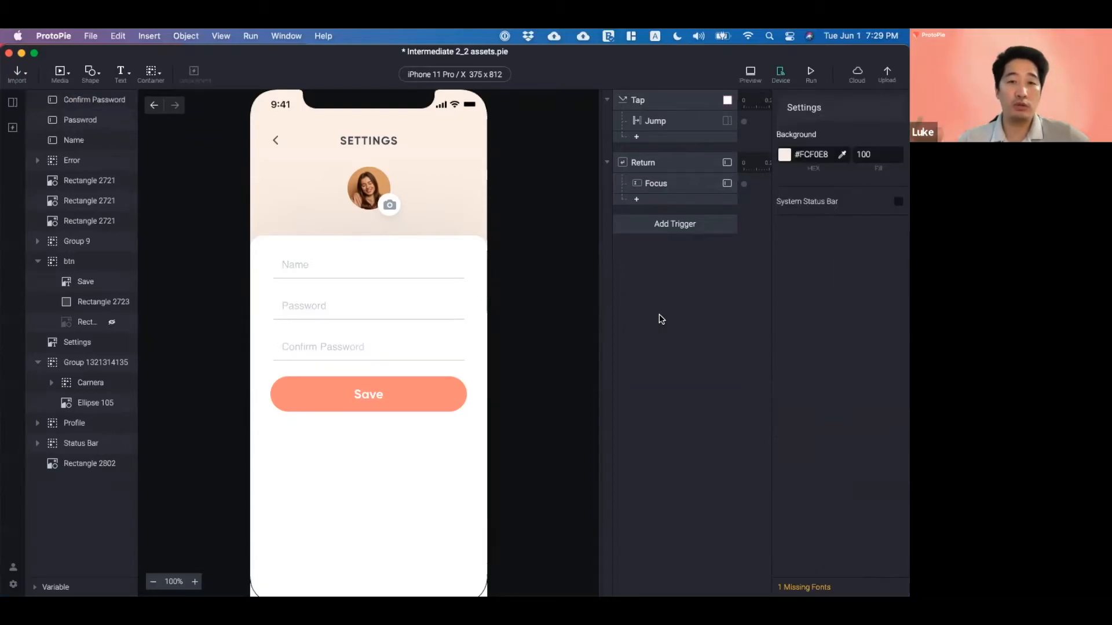
# - Add a Focus trigger to the Passwrod input and set it to Focus Out
pyautogui.click(661, 224)
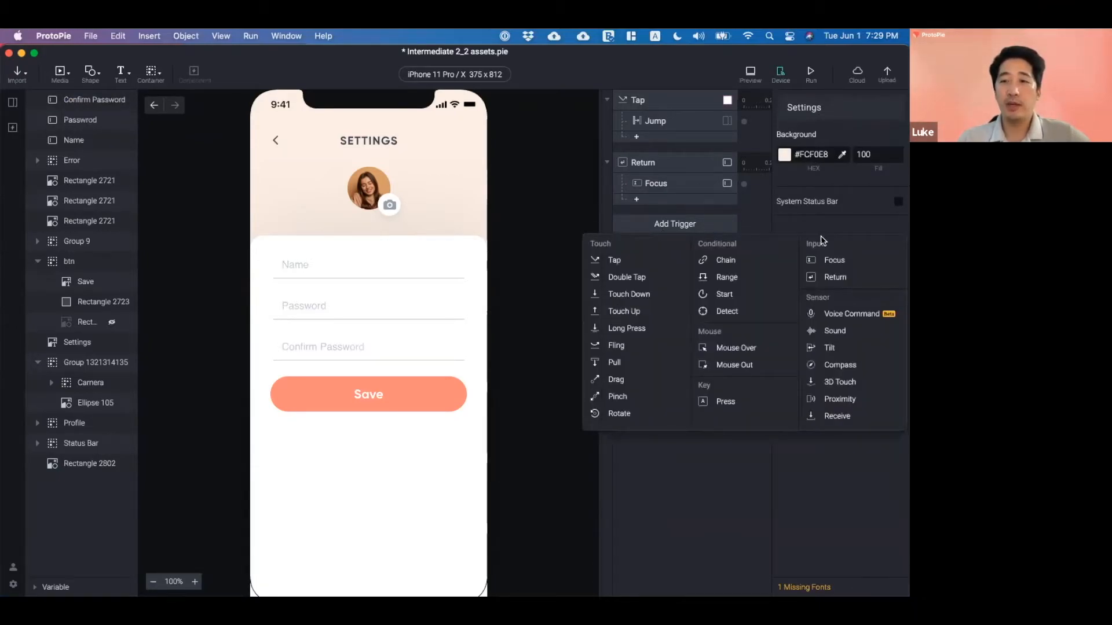
pyautogui.click(871, 263)
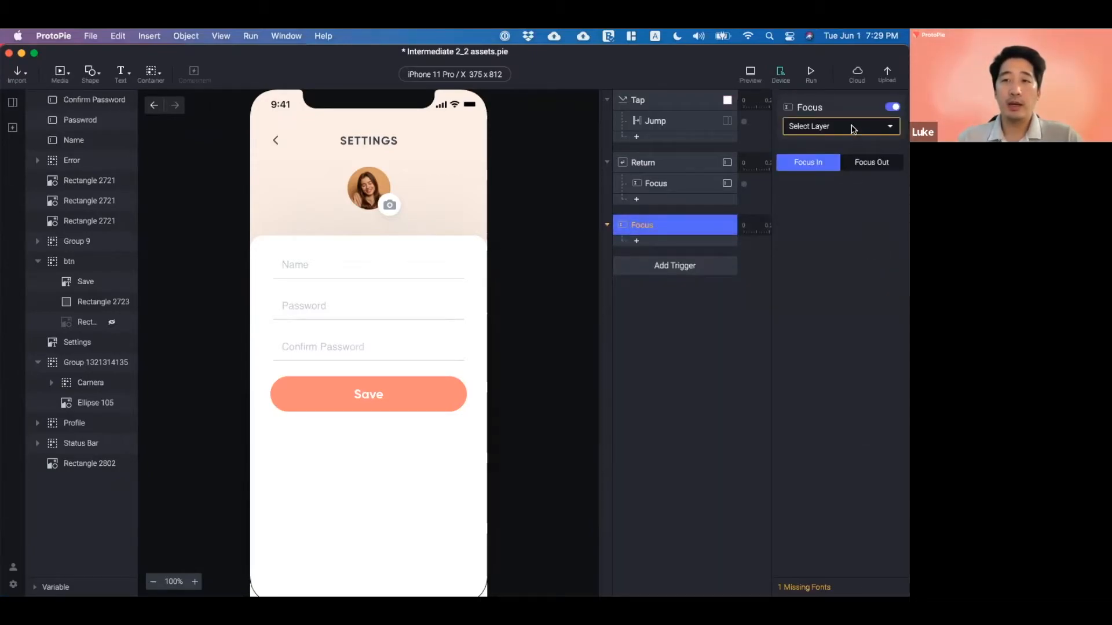
pyautogui.click(853, 126)
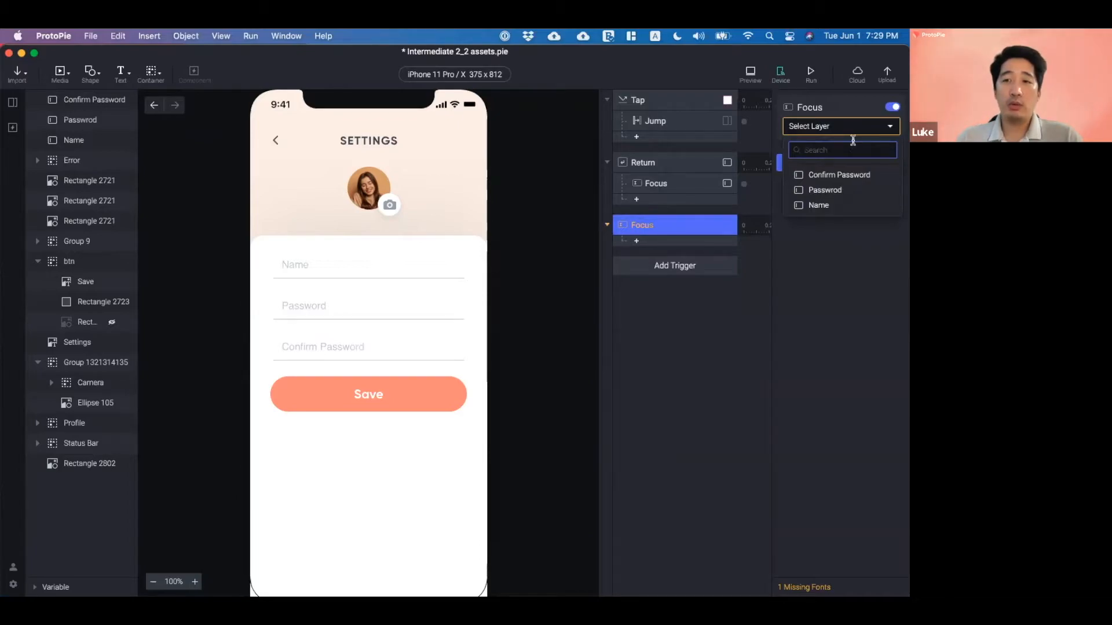
pyautogui.click(855, 189)
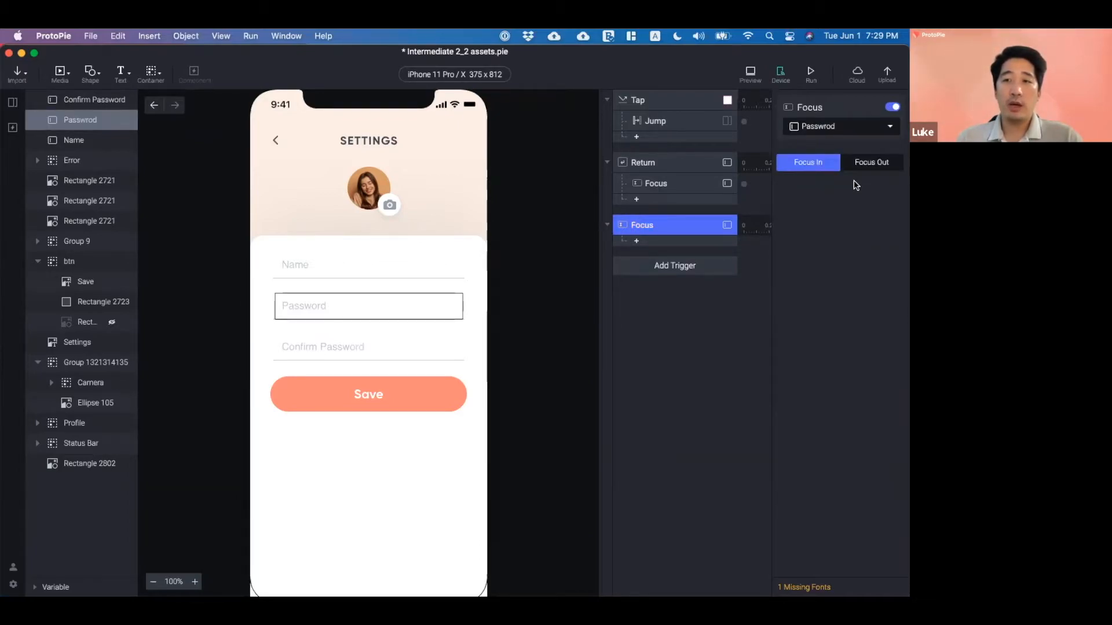
pyautogui.click(871, 163)
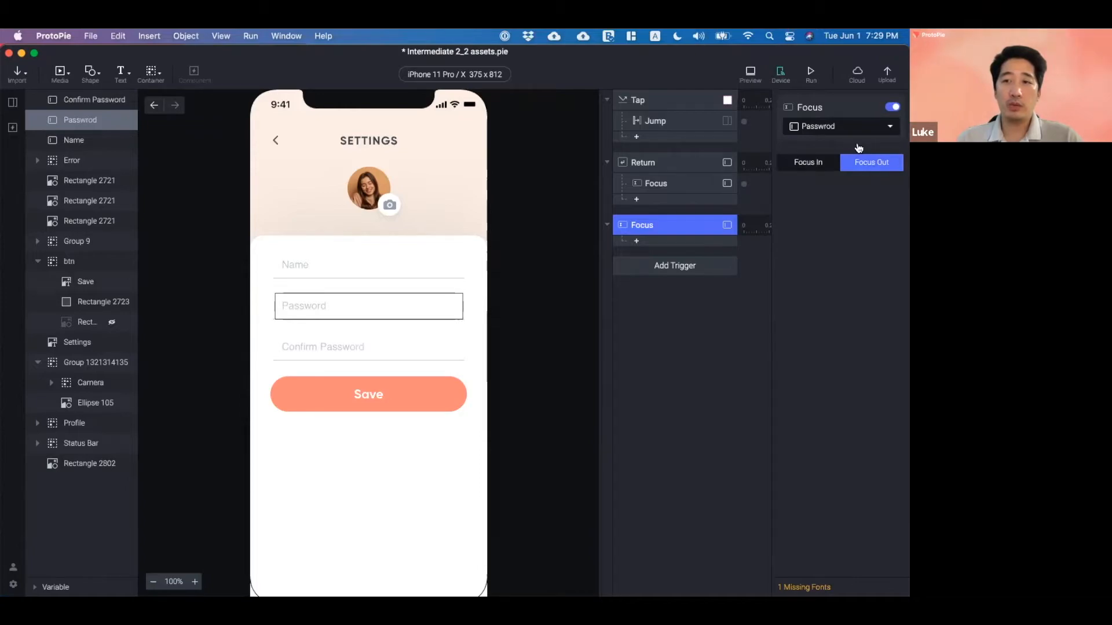
# - Add a Focus In response targeting the Confirm Password input under the Passwrod input's Focus trigger
pyautogui.click(661, 245)
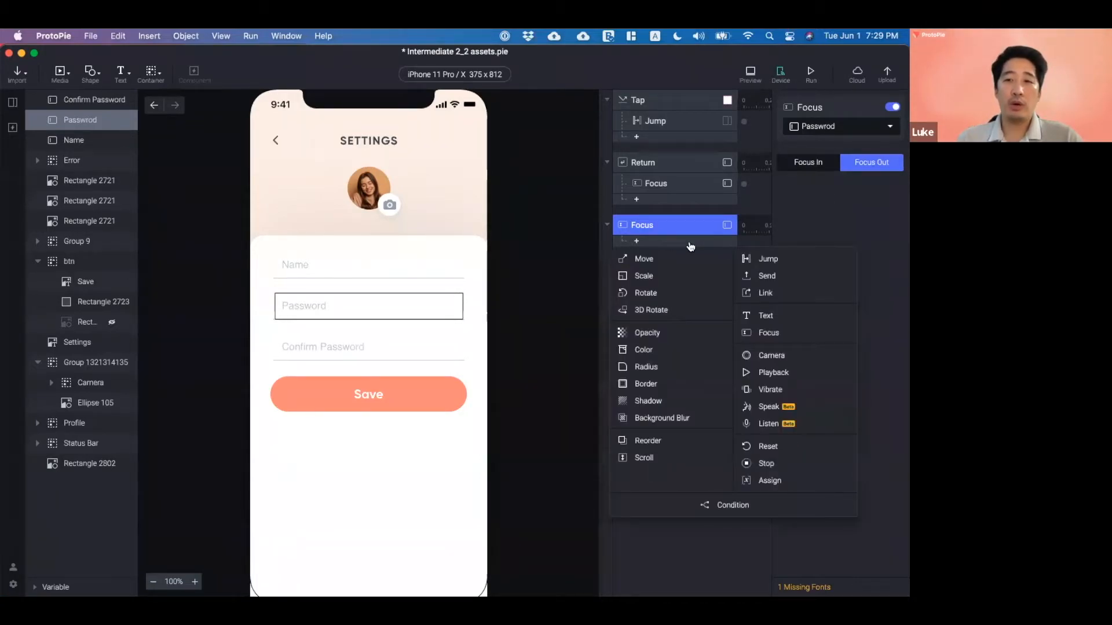
pyautogui.click(789, 335)
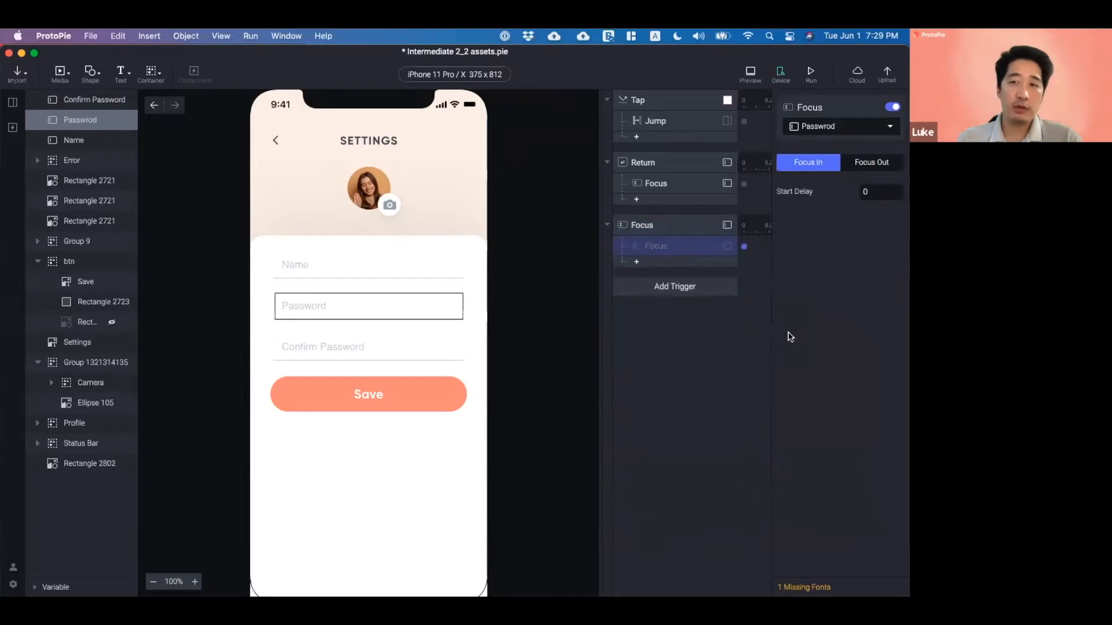
pyautogui.click(830, 128)
pyautogui.click(847, 175)
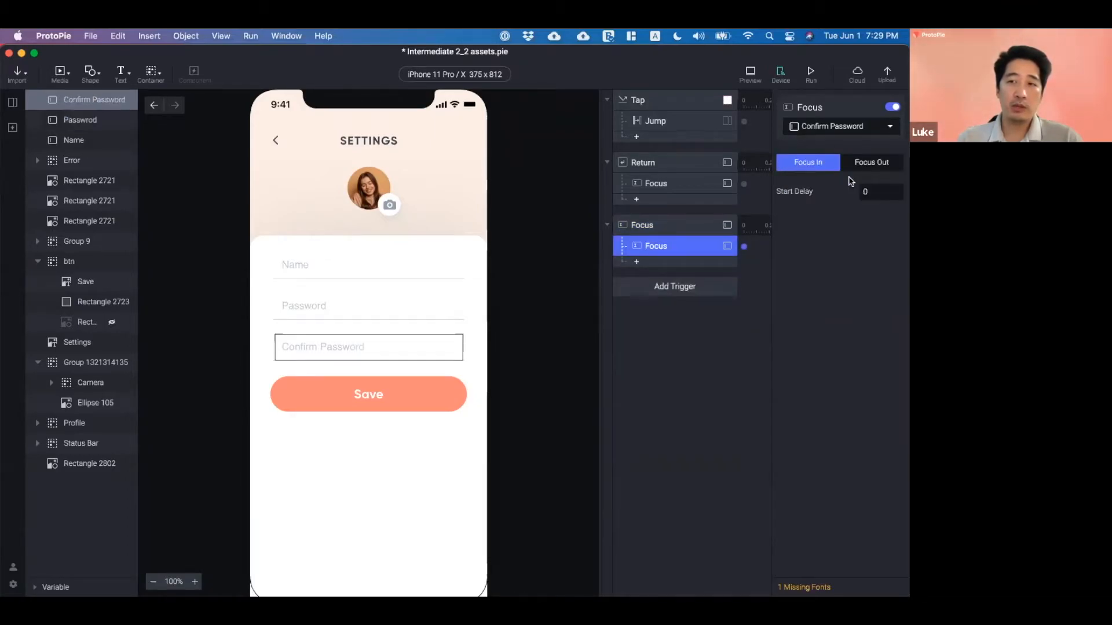
pyautogui.click(724, 330)
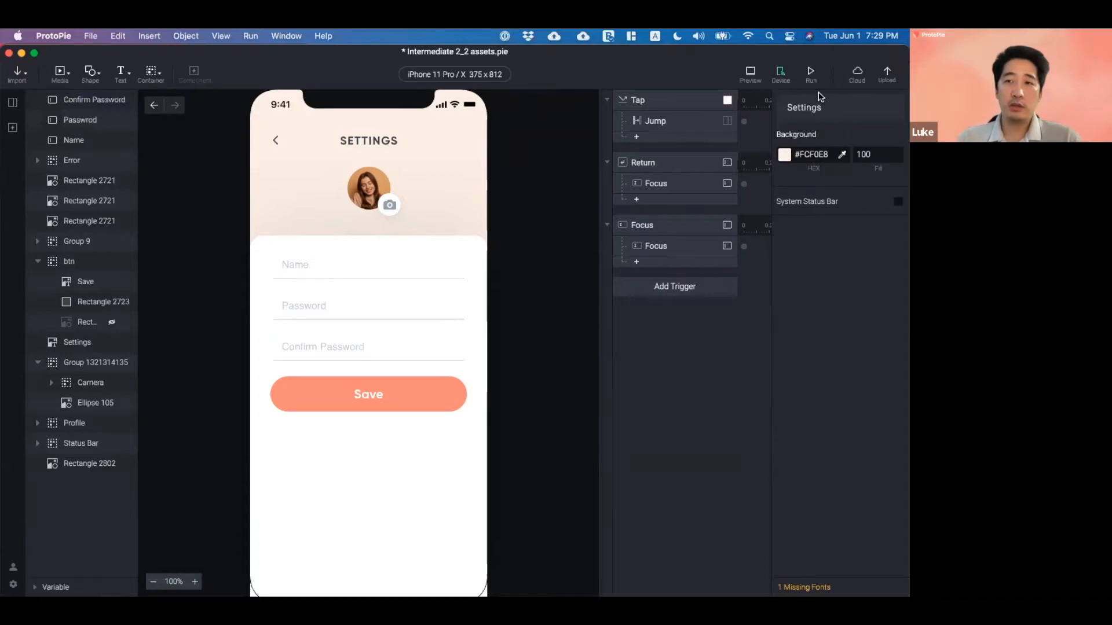
# - Test the Password input in the preview by entering a sample password, and return to the editor
pyautogui.click(815, 79)
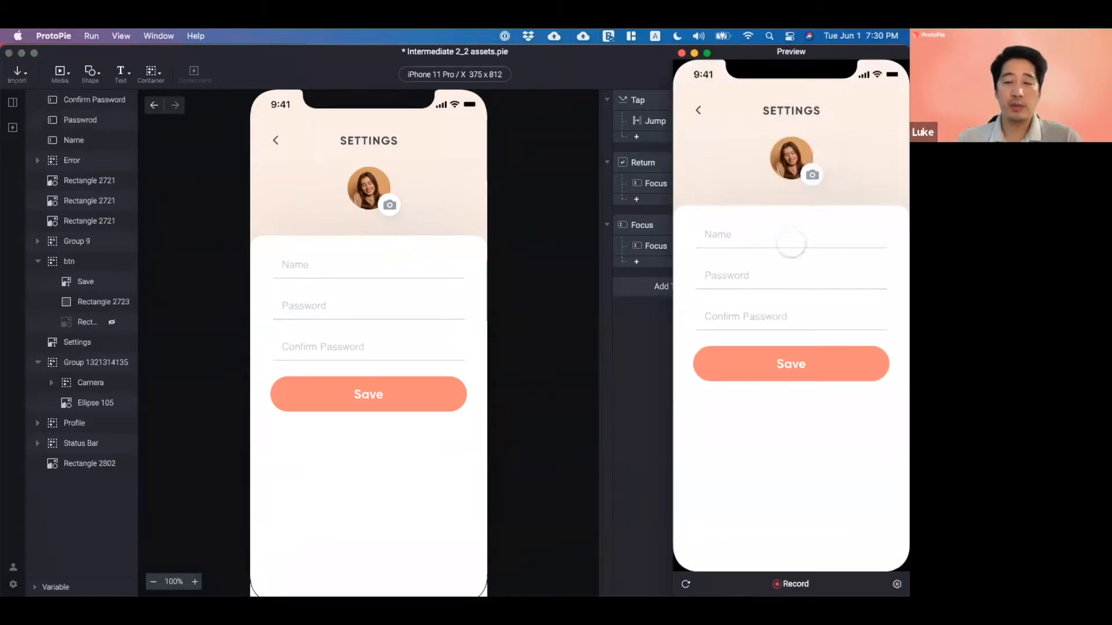
pyautogui.click(781, 264)
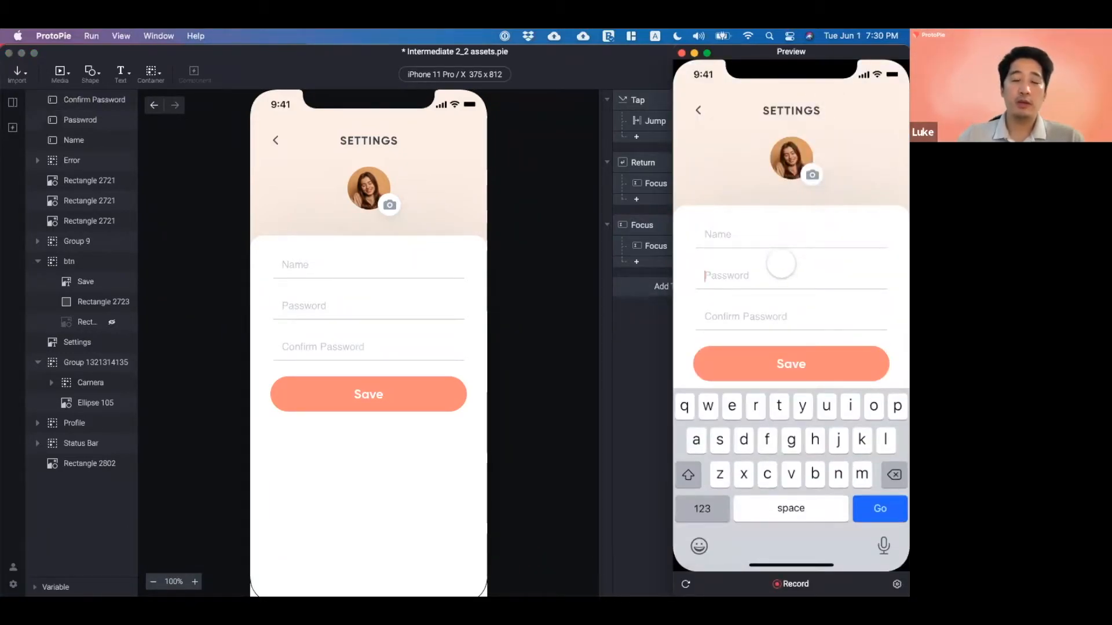
pyautogui.write('asjdkflasdfjkl')
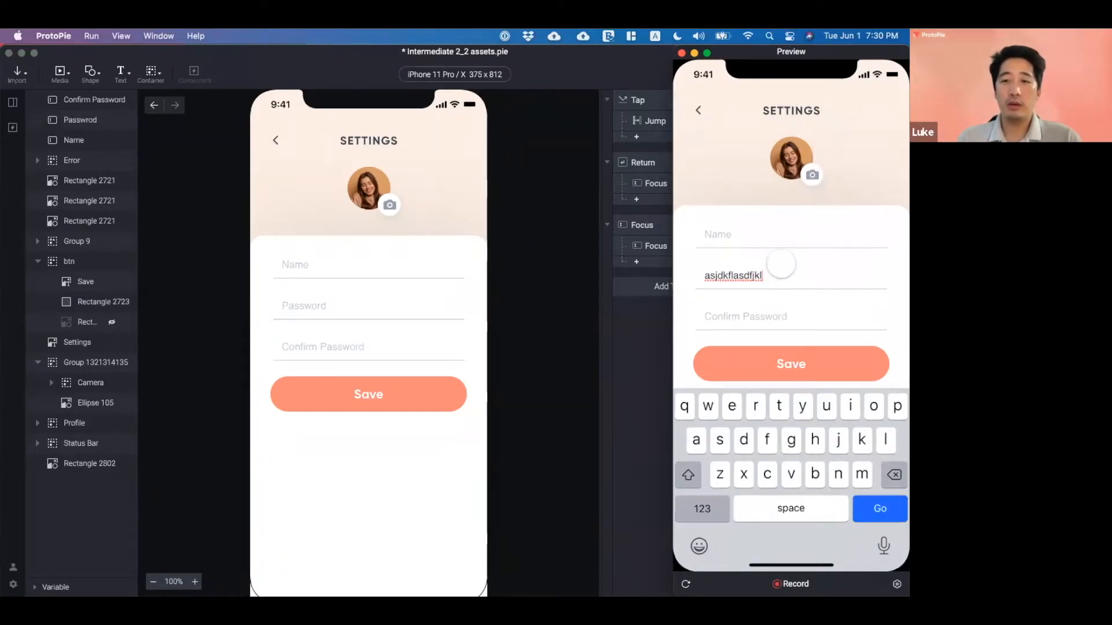
pyautogui.click(662, 318)
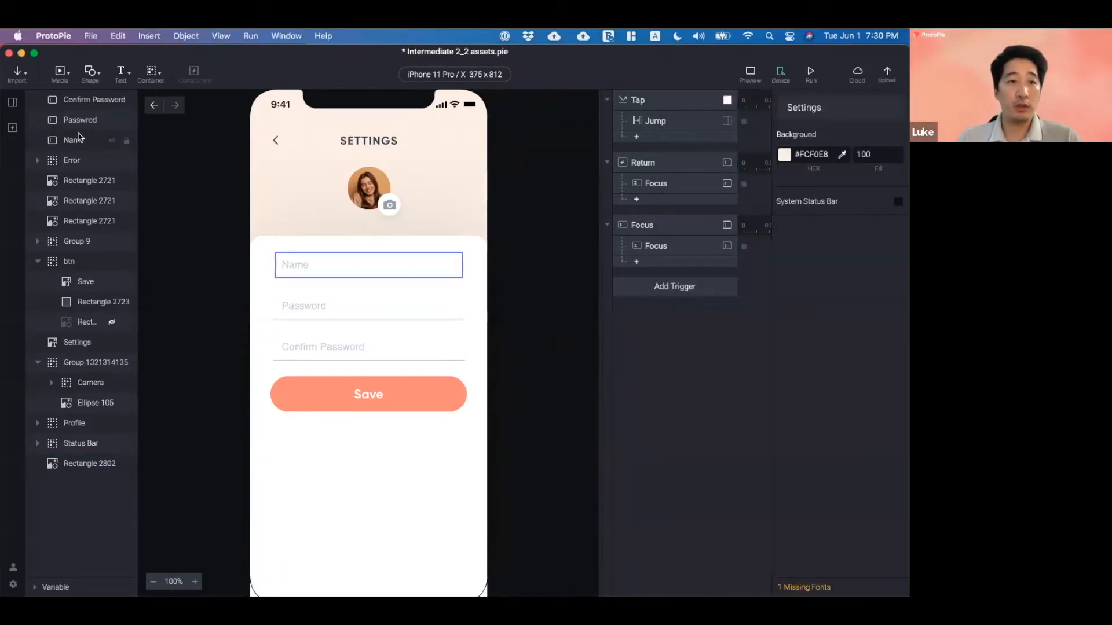
# - Set the keyboard type of the Passwrod and Confirm Password inputs to Text Password
pyautogui.click(307, 306)
pyautogui.scroll(-5, 834, 445)
pyautogui.scroll(-8, 833, 444)
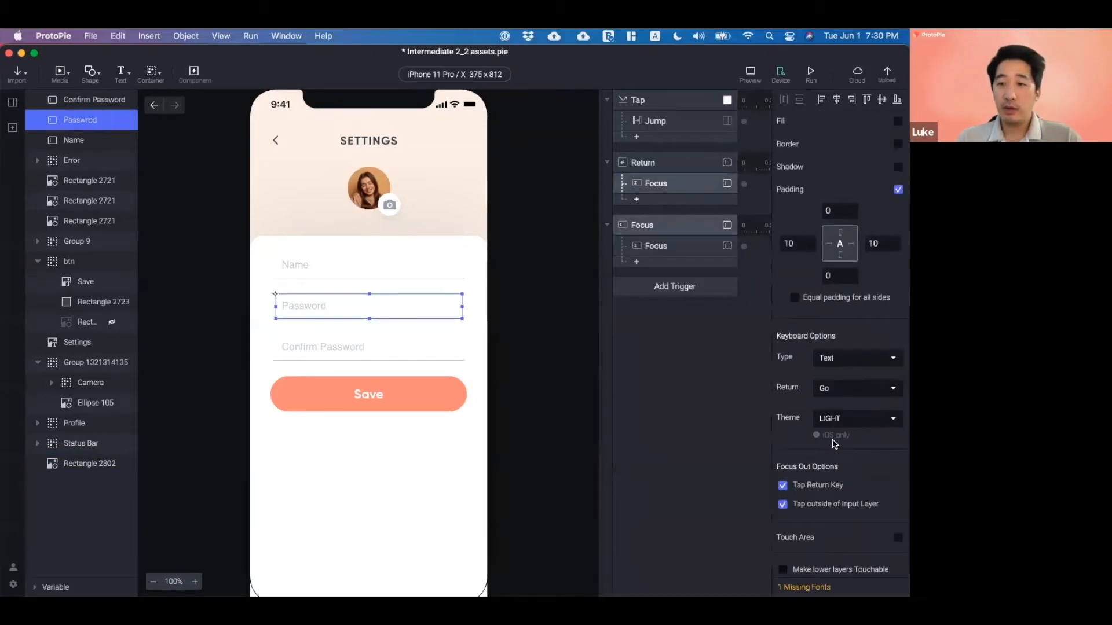
pyautogui.click(852, 359)
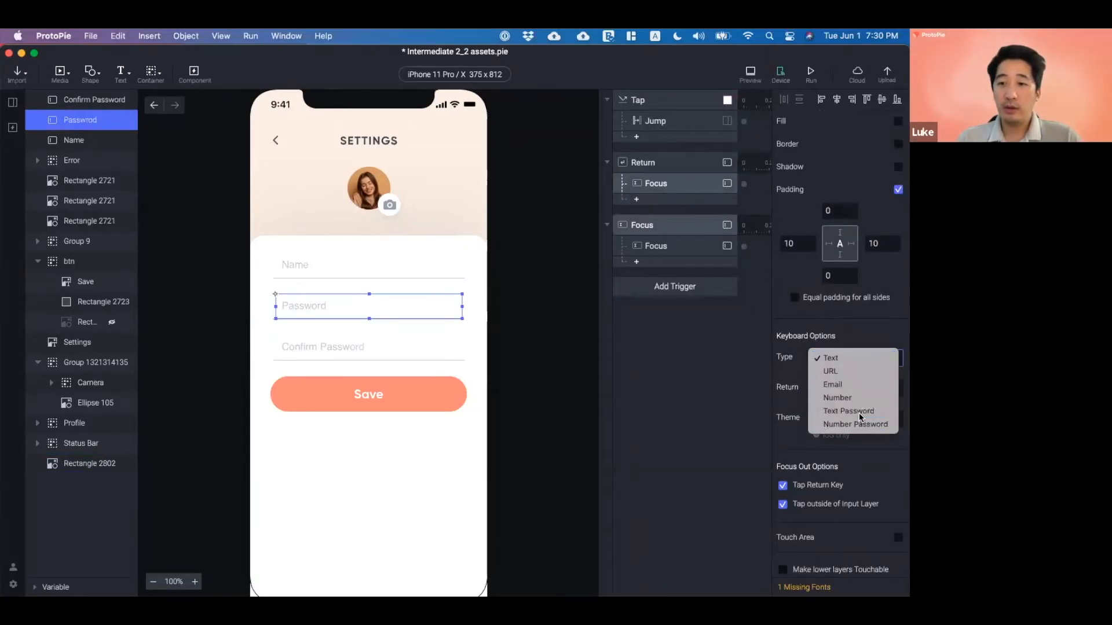
pyautogui.click(840, 407)
pyautogui.click(454, 346)
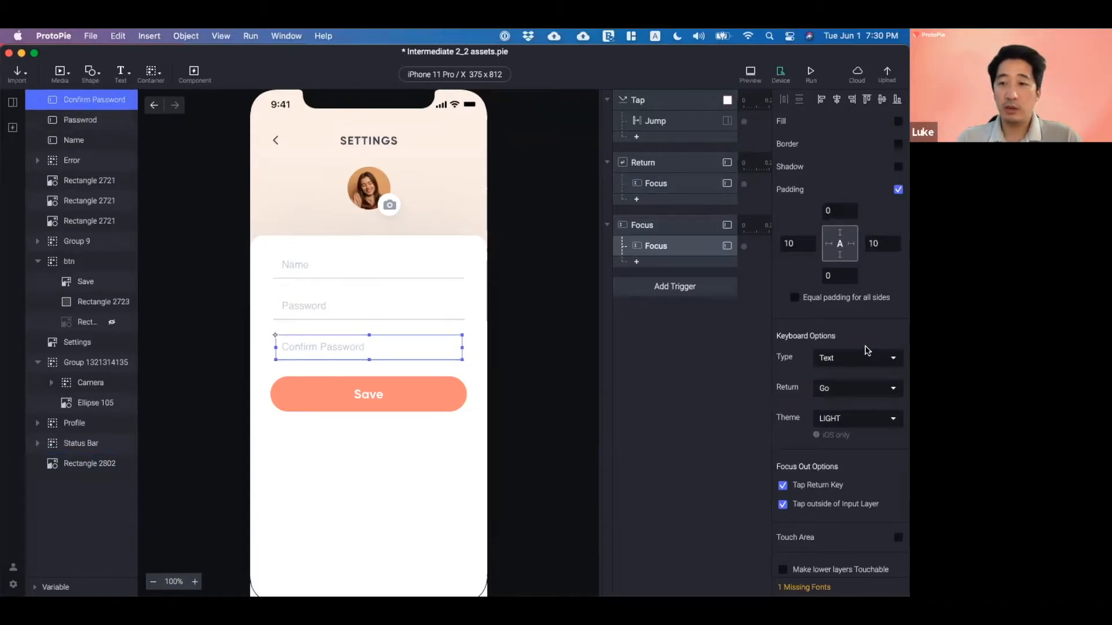
pyautogui.click(867, 358)
pyautogui.click(849, 411)
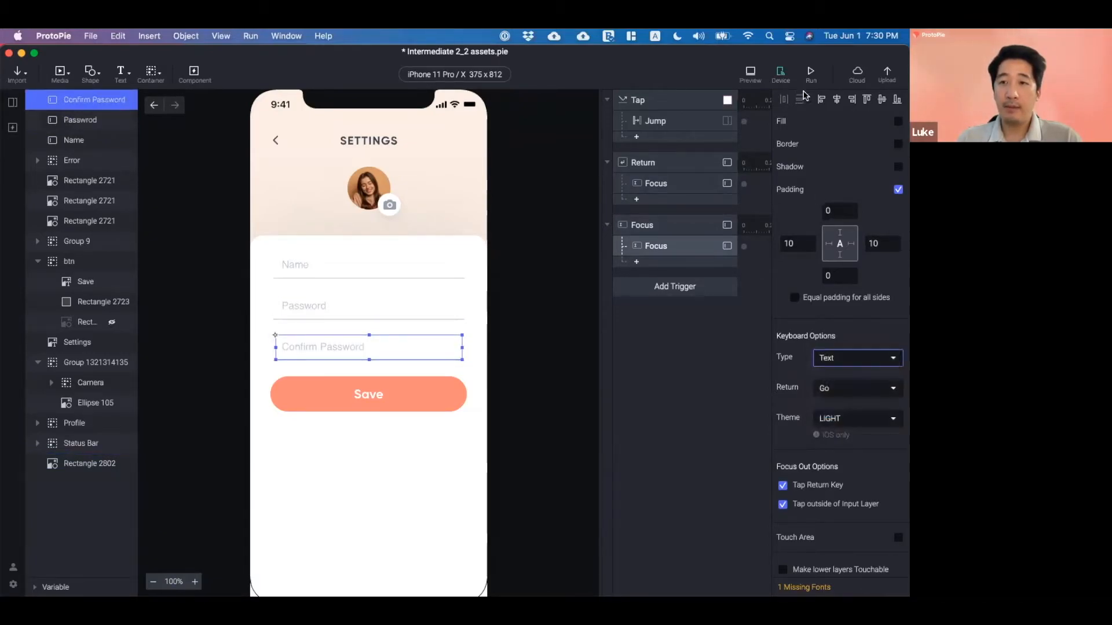
# - Test password masking in the preview by entering passwords in the Password and Confirm Password inputs, and return to the editor
pyautogui.click(811, 72)
pyautogui.click(741, 278)
pyautogui.press('super+v')
pyautogui.press('super+v')
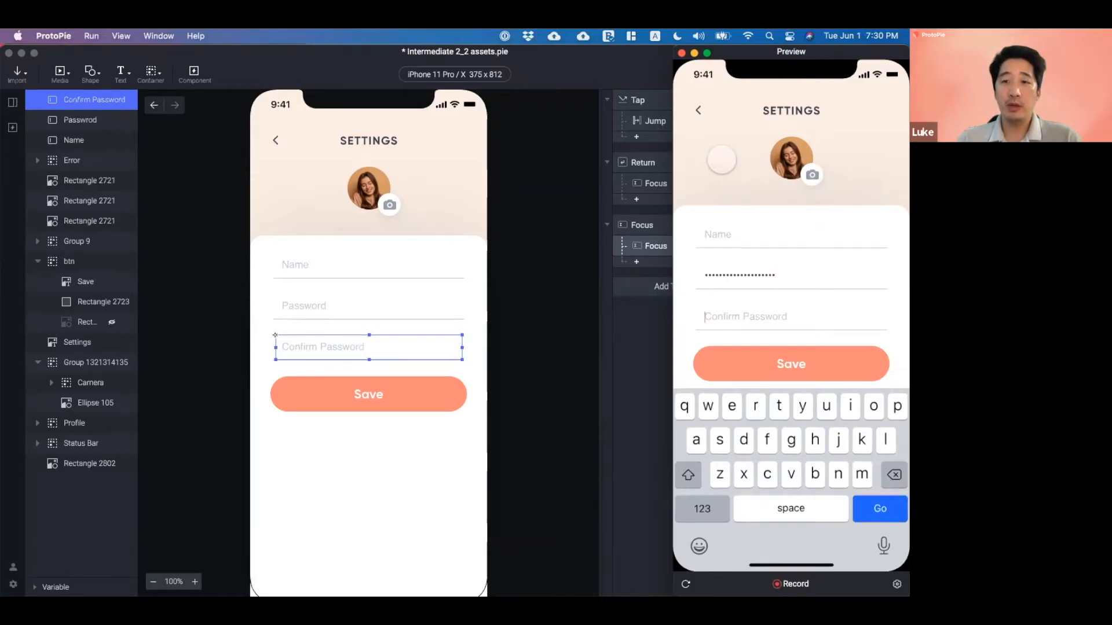
pyautogui.click(744, 320)
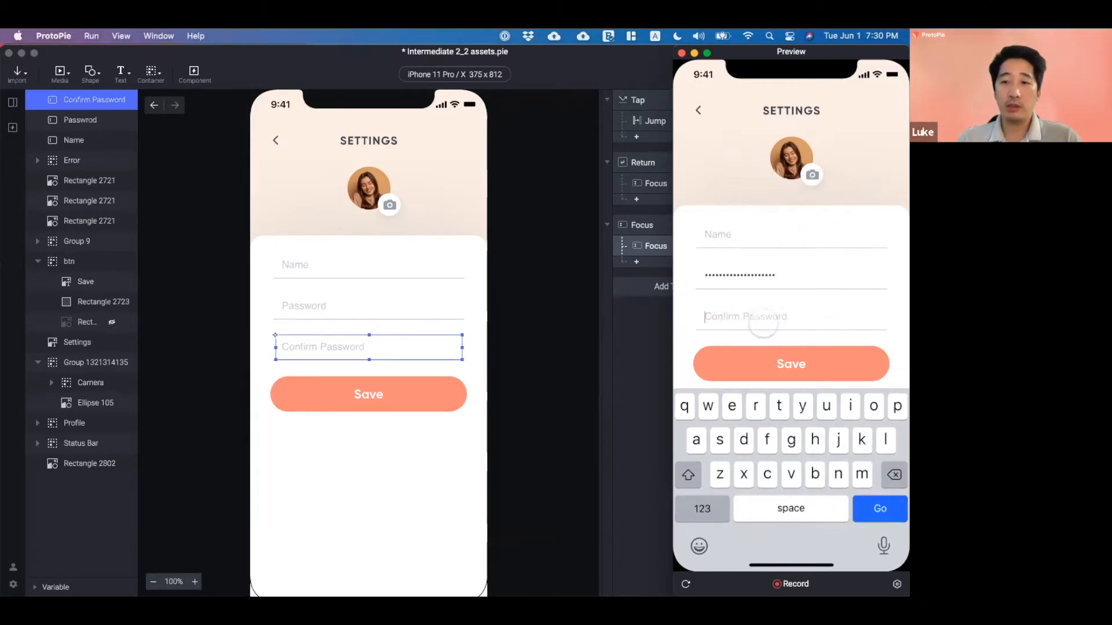
pyautogui.write('ProtoPieIntermediate2021')
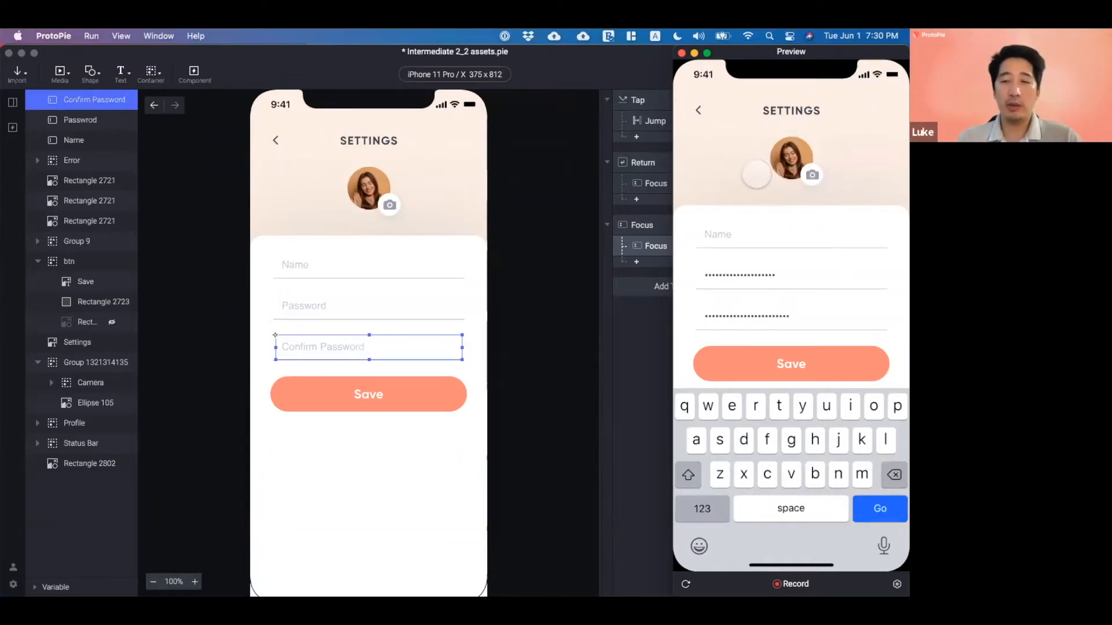
pyautogui.click(635, 357)
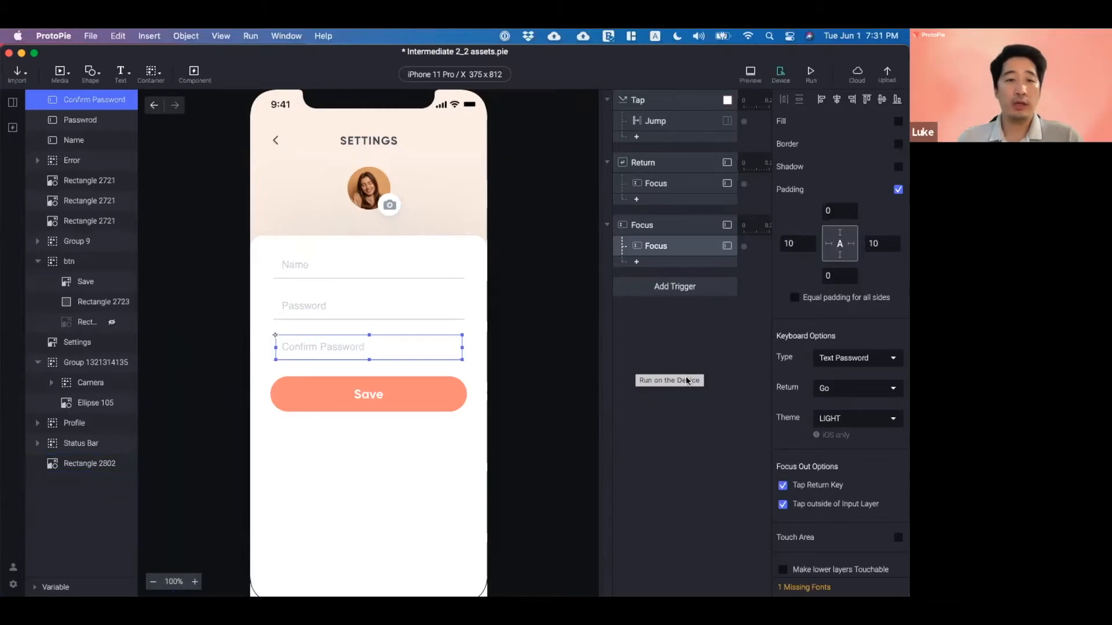
# - Run the prototype, switch to QuickTime Player to check the Settings inputs on the mirrored phone, and return to ProtoPie
pyautogui.press('super+Tab')
pyautogui.moveTo(166, 265)
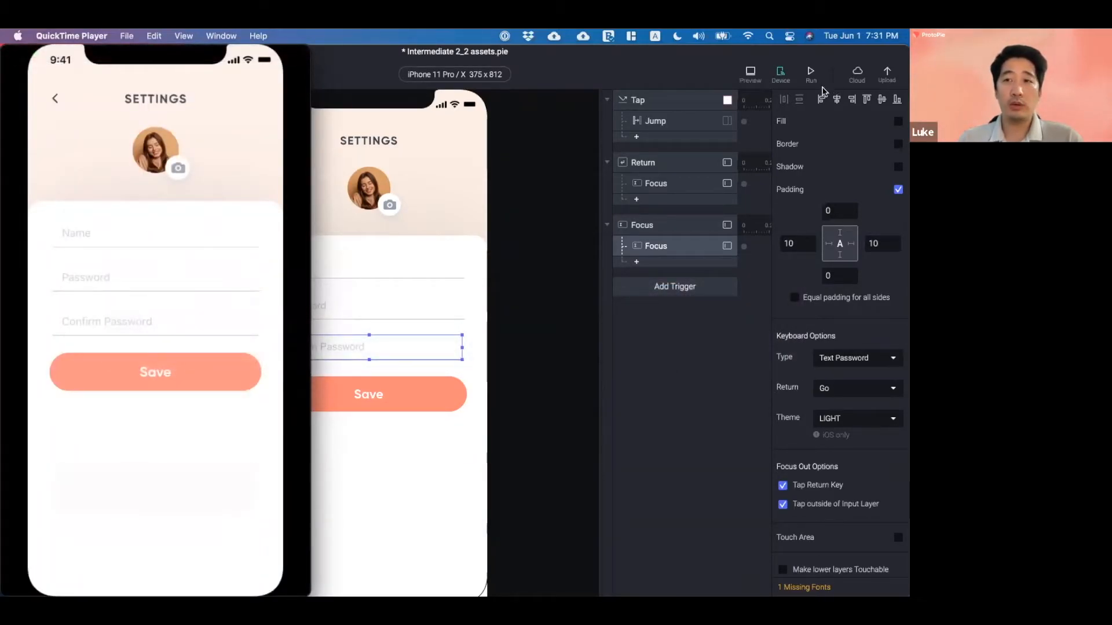
pyautogui.click(633, 68)
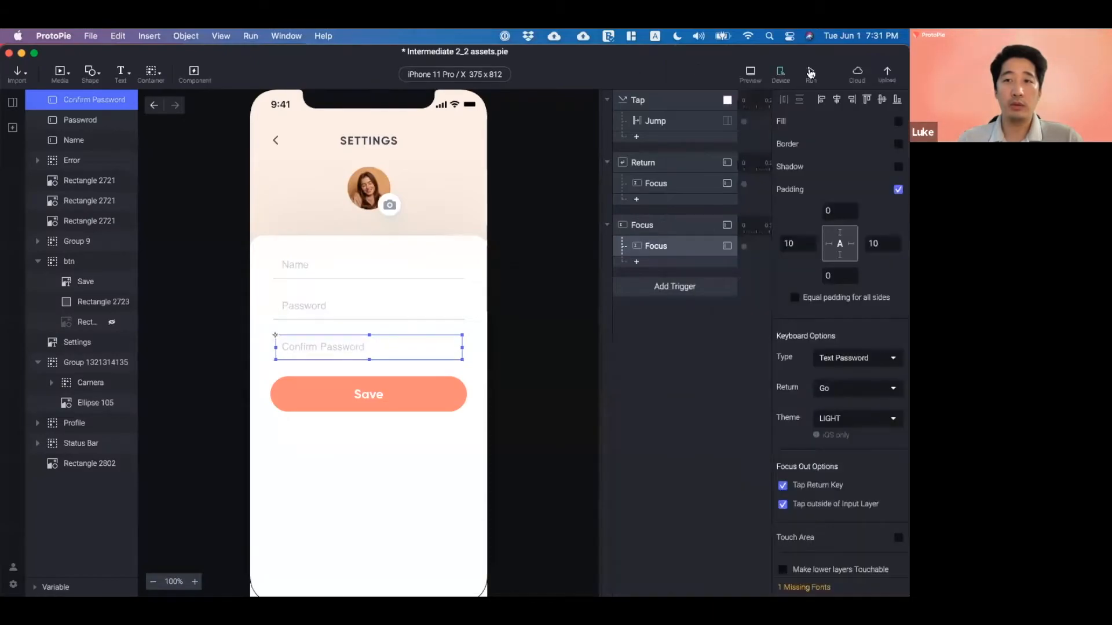
pyautogui.click(810, 73)
pyautogui.press('super+Tab')
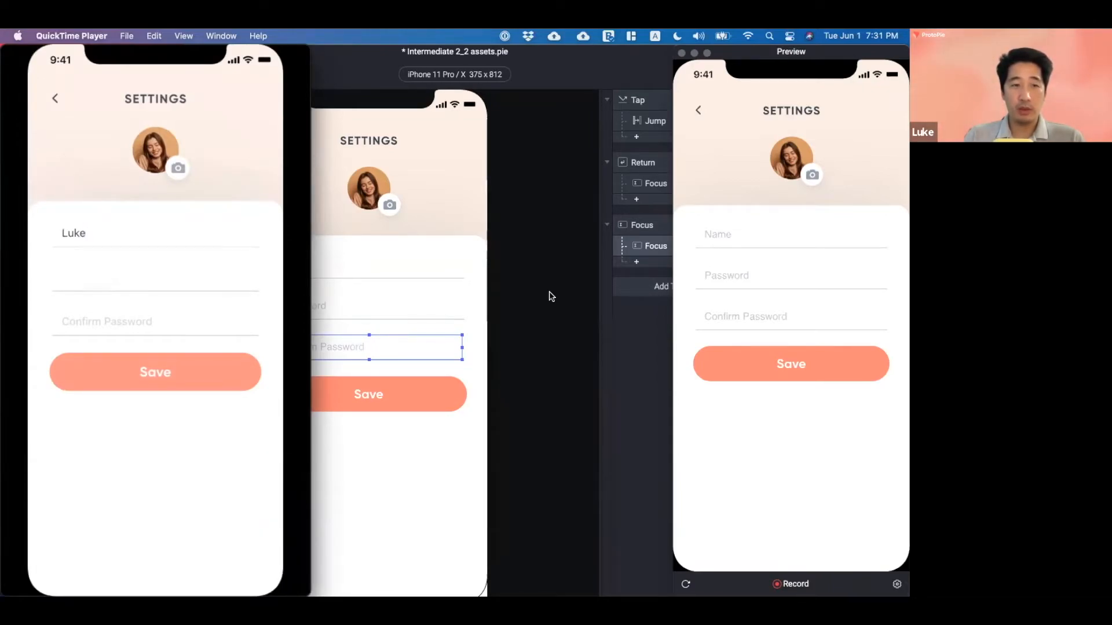
pyautogui.moveTo(175, 255)
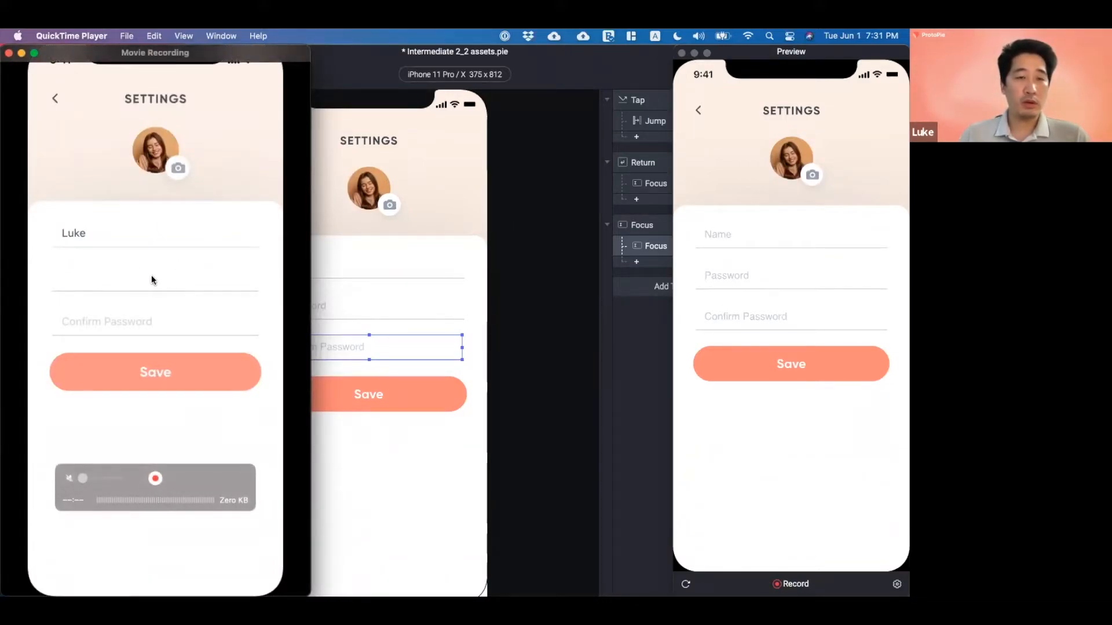
pyautogui.click(579, 289)
pyautogui.click(570, 268)
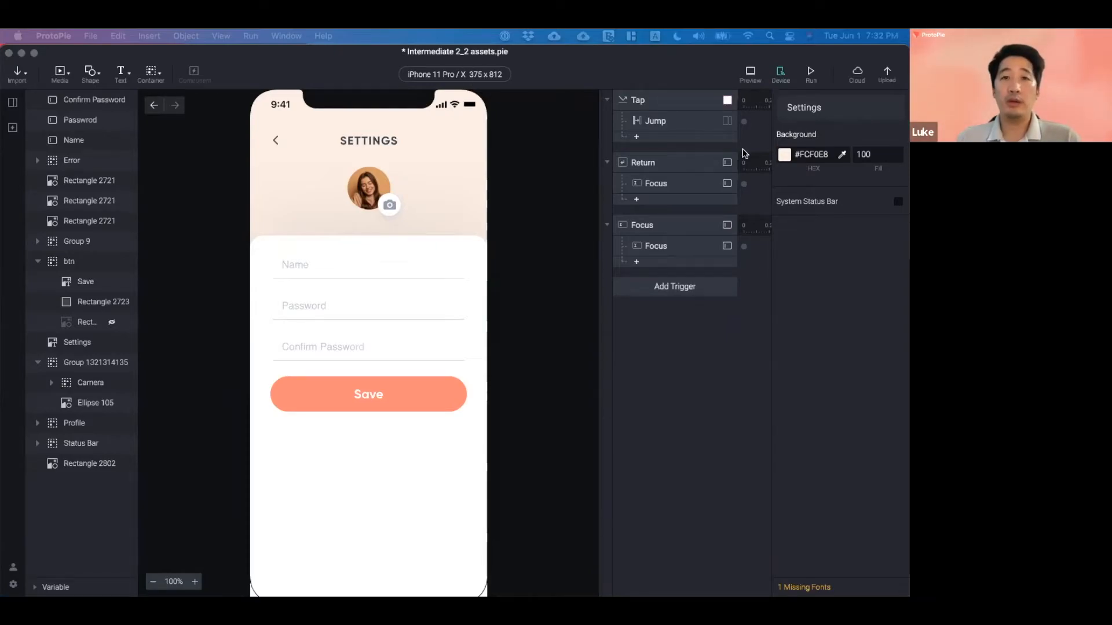
# - Review the IoT home scene's device menu and the Voice scene's suggested commands
pyautogui.click(544, 60)
pyautogui.click(13, 104)
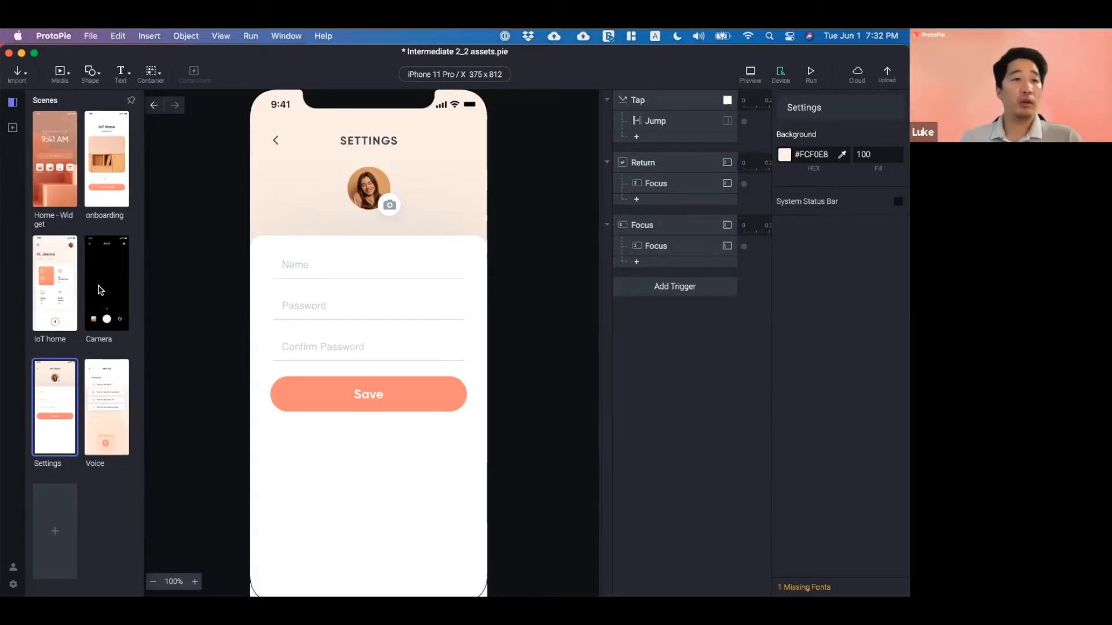
pyautogui.doubleClick(42, 296)
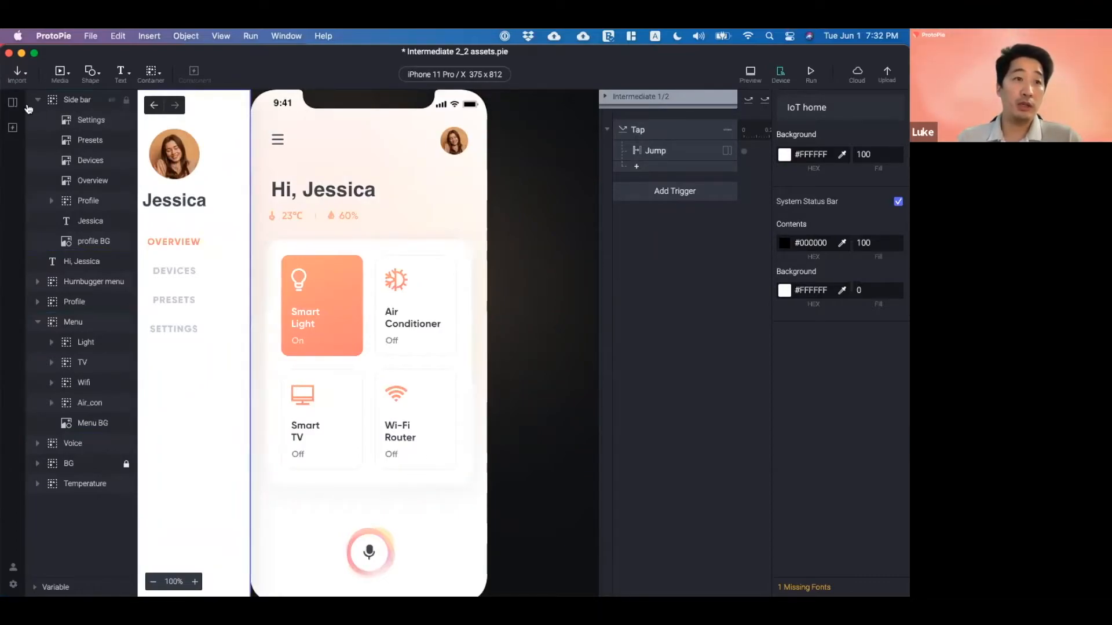
pyautogui.click(12, 102)
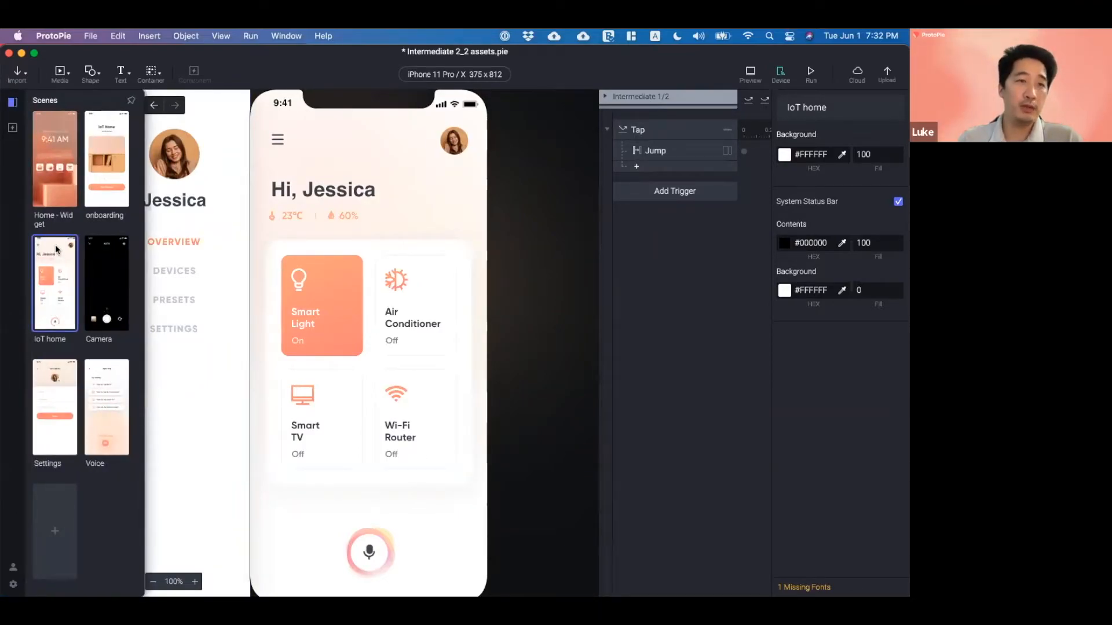
pyautogui.doubleClick(53, 276)
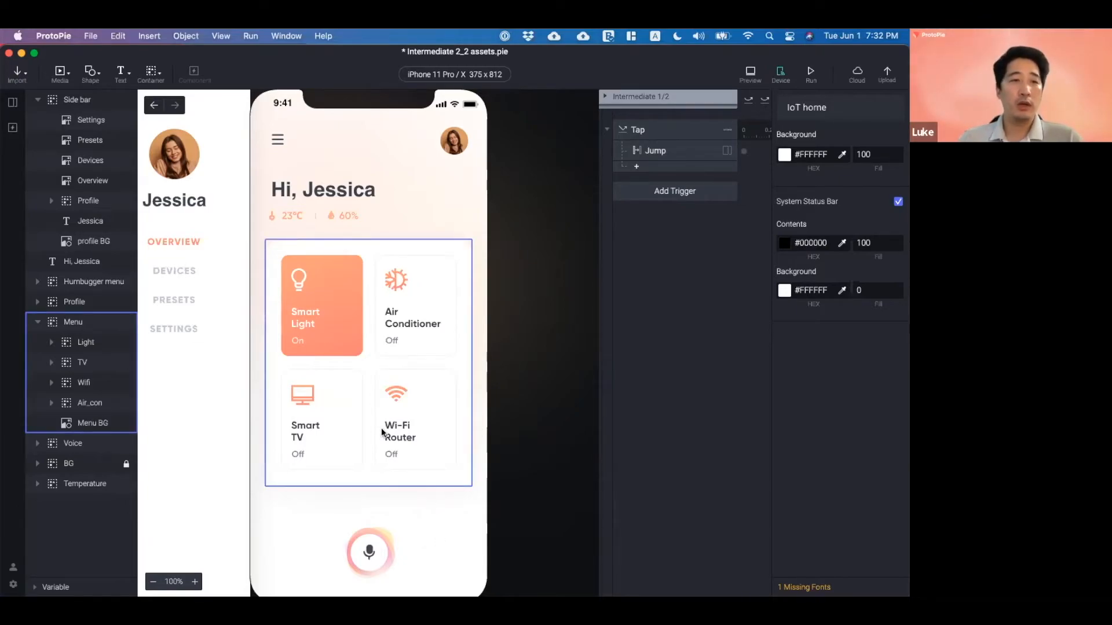
pyautogui.click(11, 106)
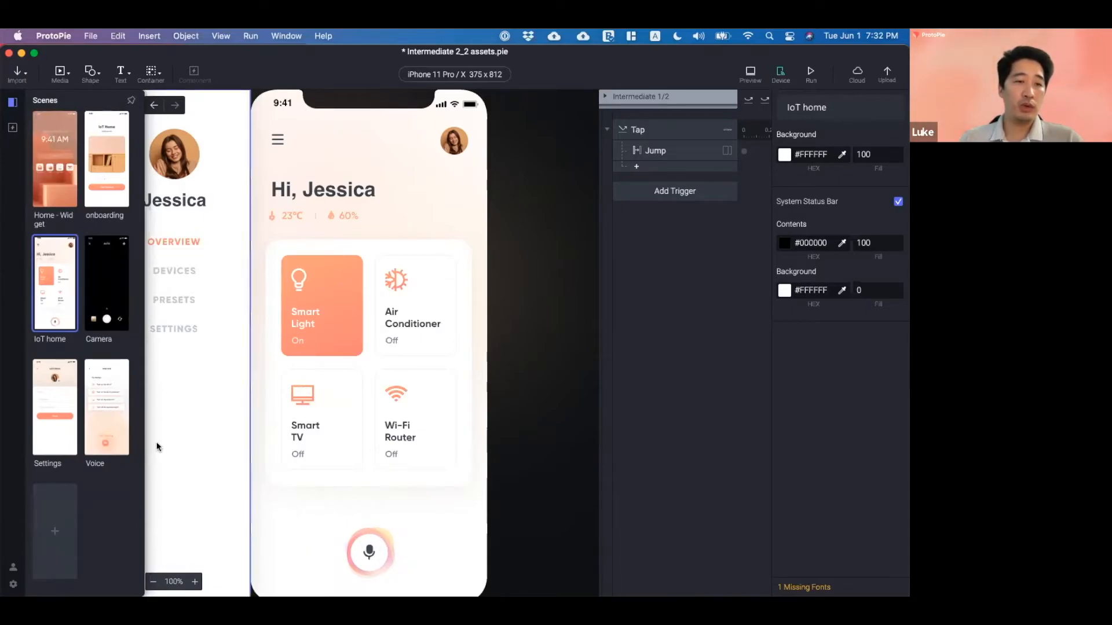
pyautogui.doubleClick(118, 419)
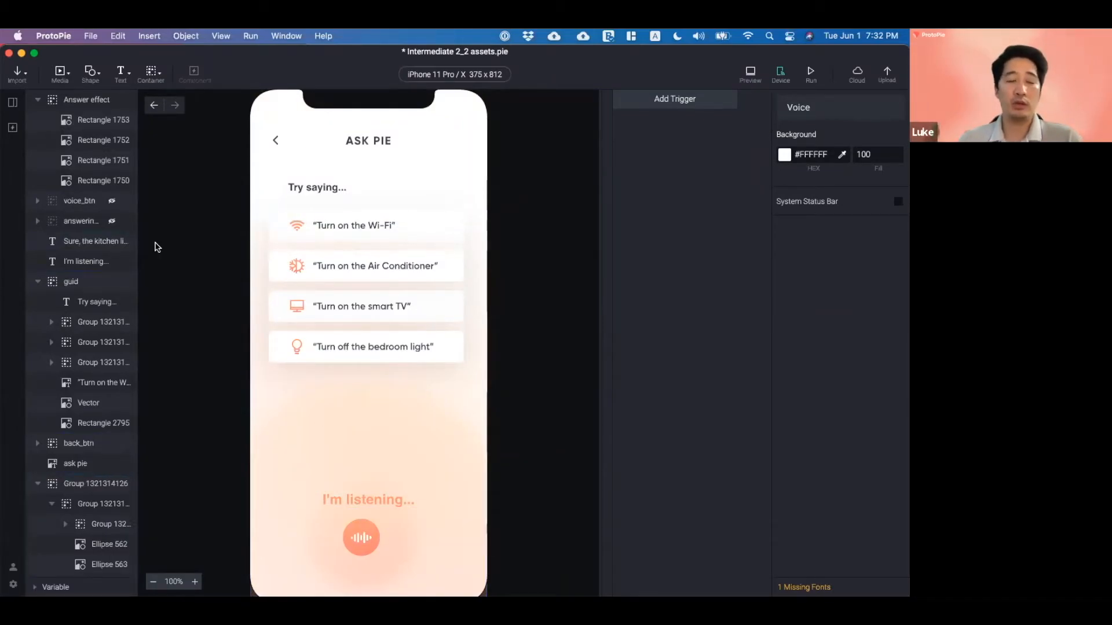
pyautogui.click(13, 104)
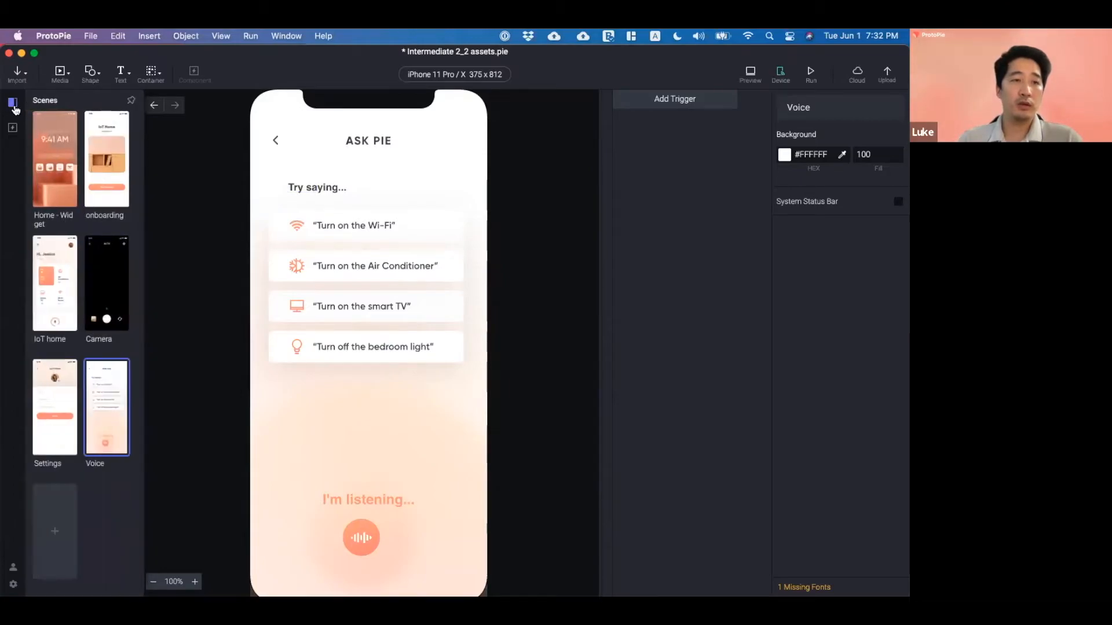
# - In the IoT home scene, add a Tap trigger to the Voice microphone group with a Jump response to the Voice scene
pyautogui.click(49, 264)
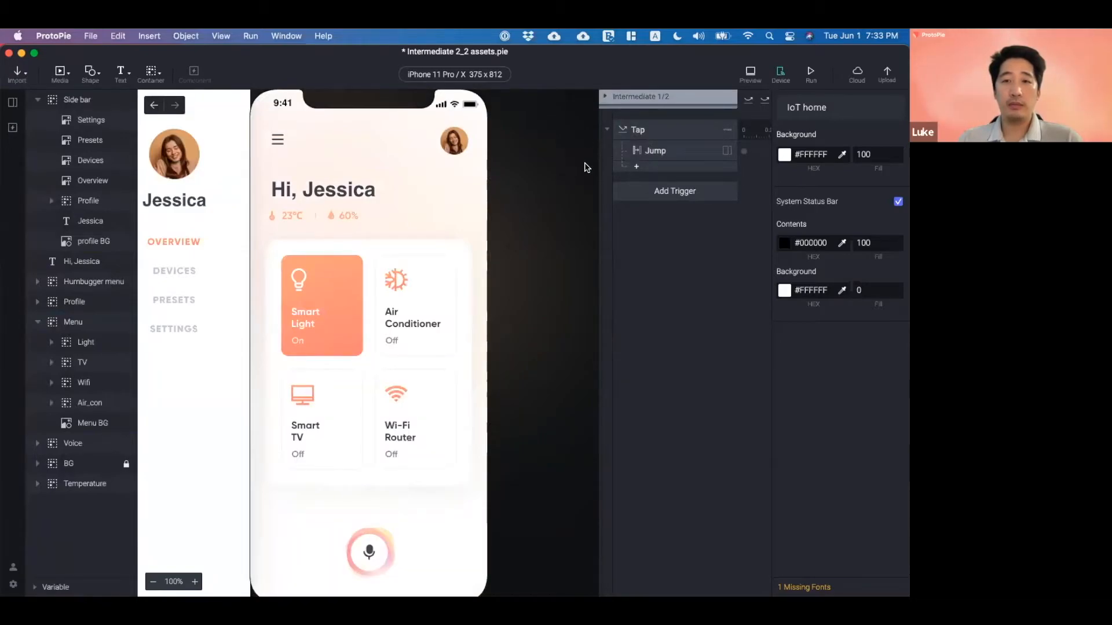
pyautogui.click(660, 136)
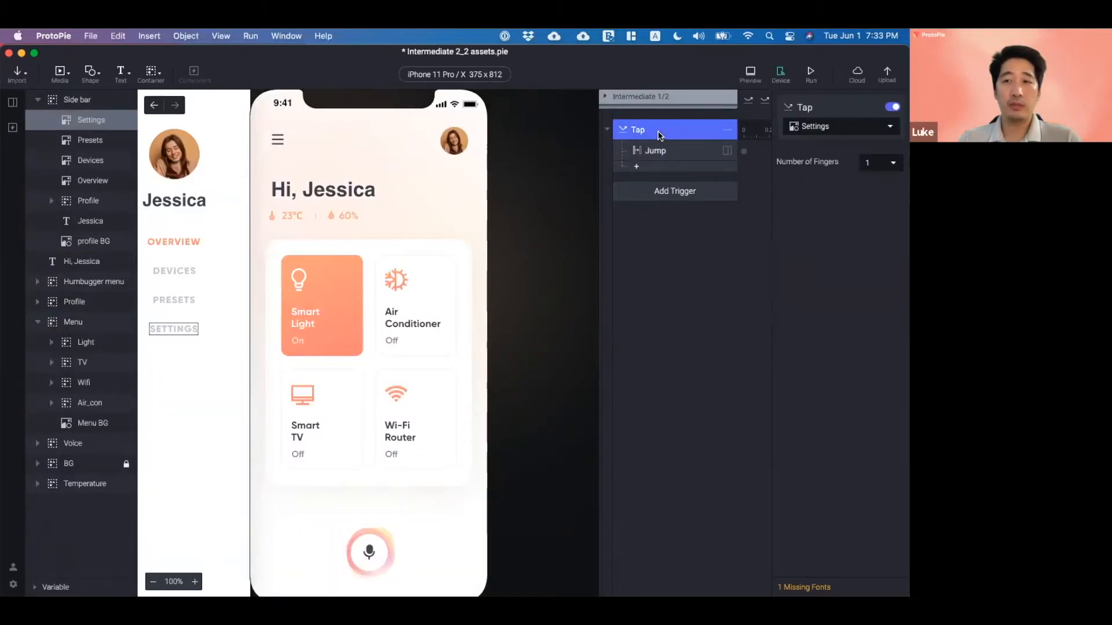
pyautogui.click(582, 421)
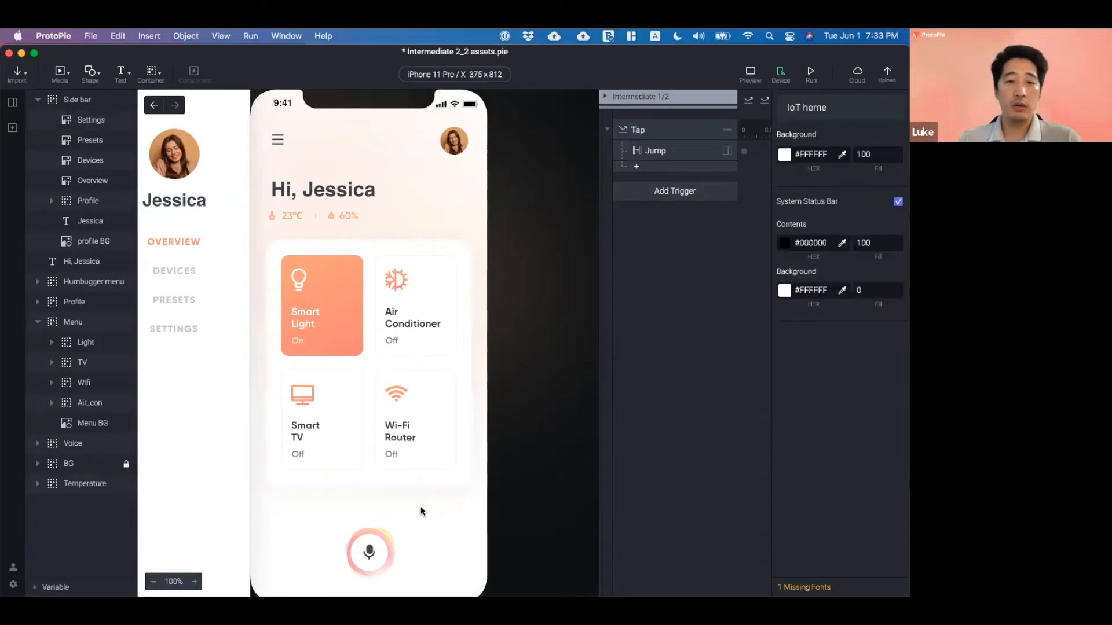
pyautogui.click(387, 544)
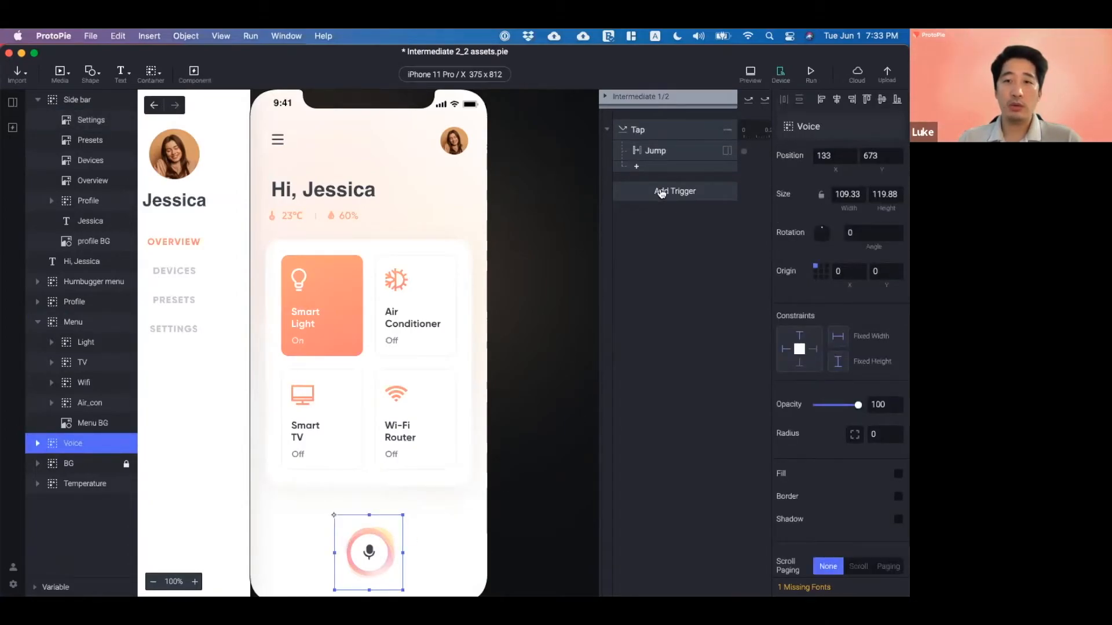
pyautogui.click(660, 191)
pyautogui.click(644, 223)
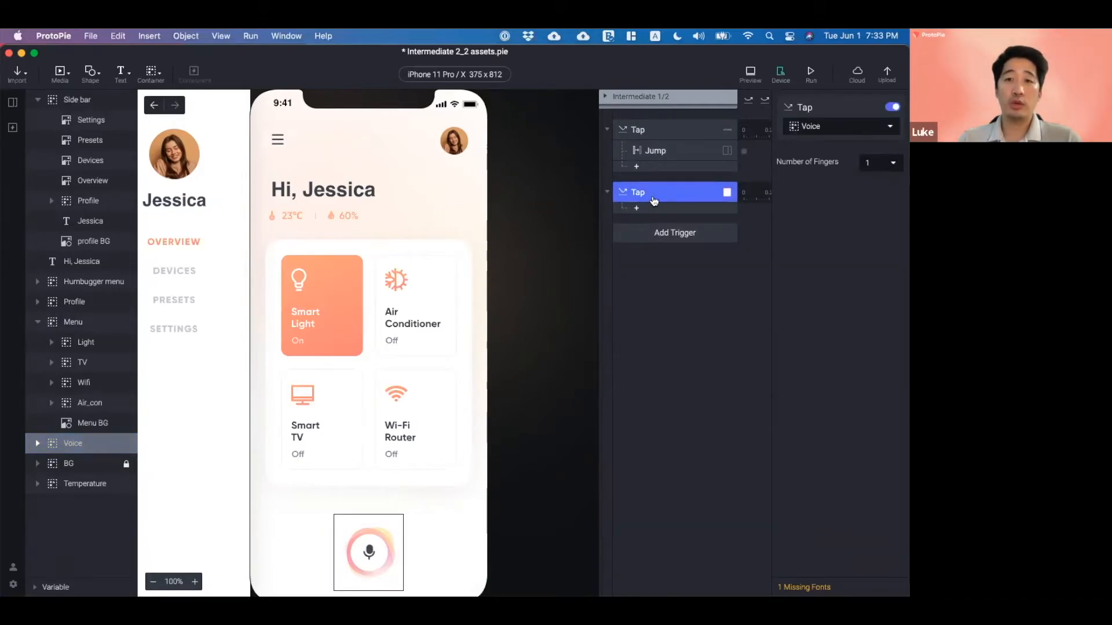
pyautogui.click(637, 207)
pyautogui.click(751, 232)
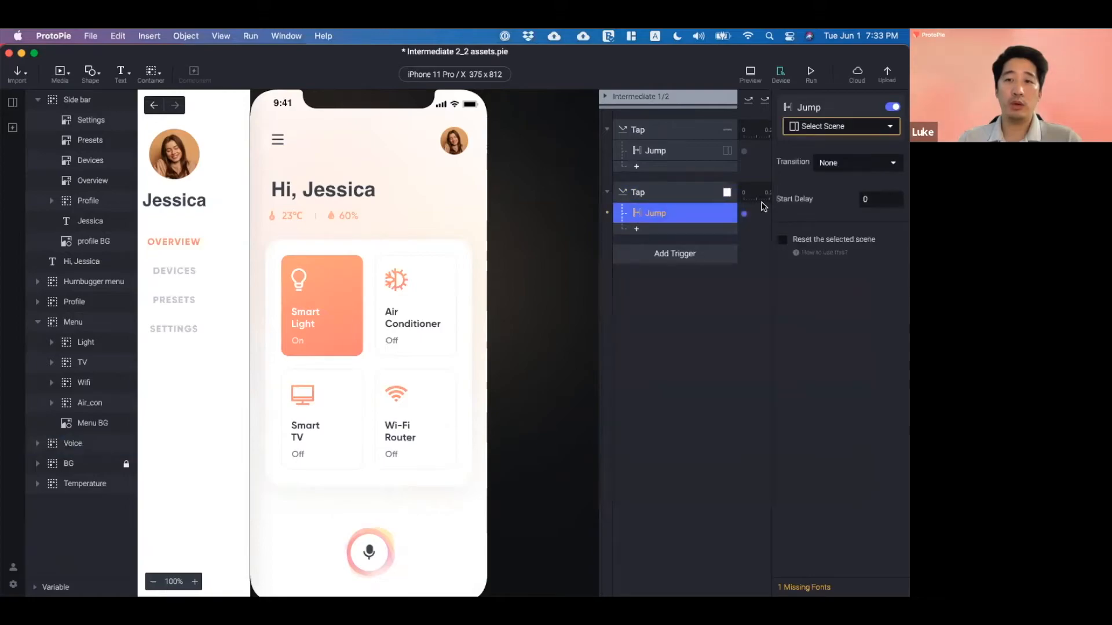
pyautogui.click(816, 129)
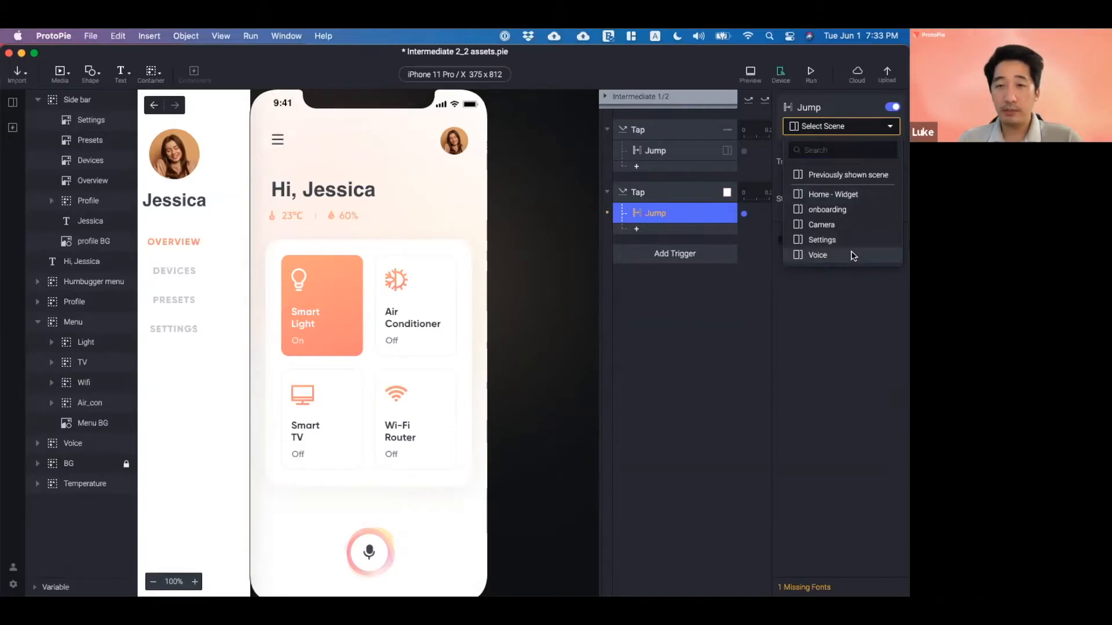
pyautogui.click(852, 257)
pyautogui.click(714, 322)
# - Test the microphone's jump to the Voice scene in the preview, and return to the editor
pyautogui.click(811, 73)
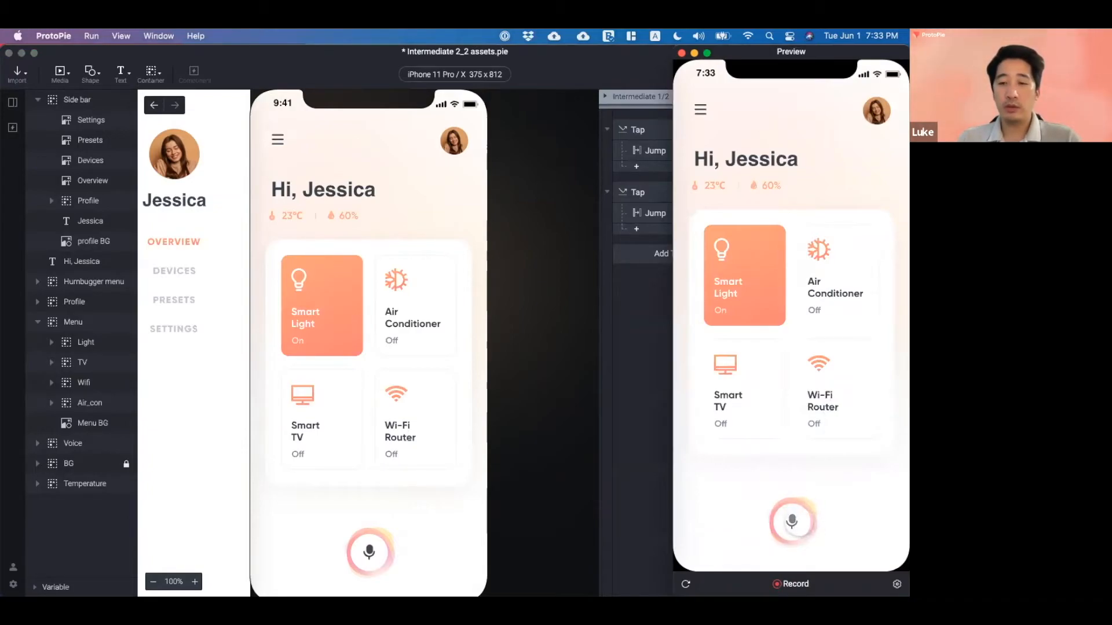
pyautogui.click(792, 523)
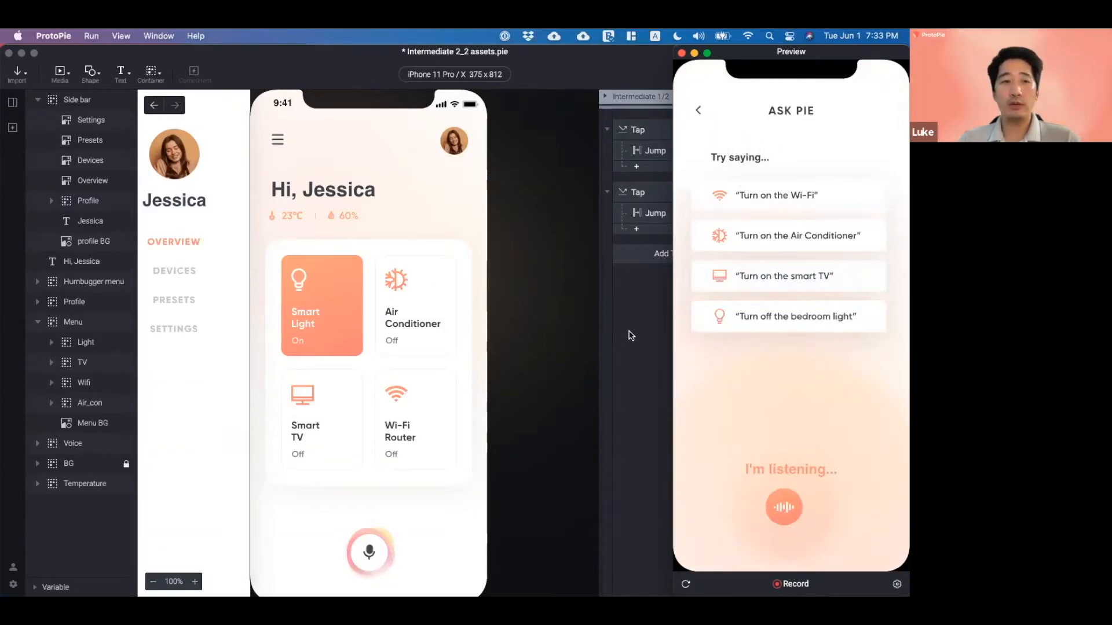
pyautogui.click(12, 106)
# - In the Voice scene, add a Start trigger with a Listen response
pyautogui.click(12, 106)
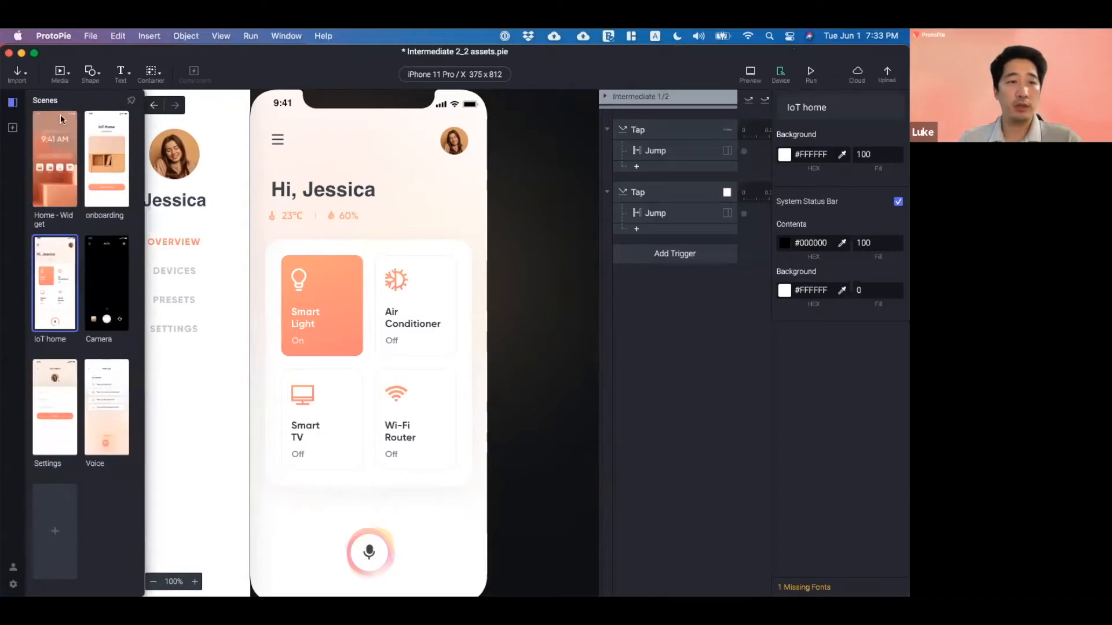
pyautogui.doubleClick(106, 407)
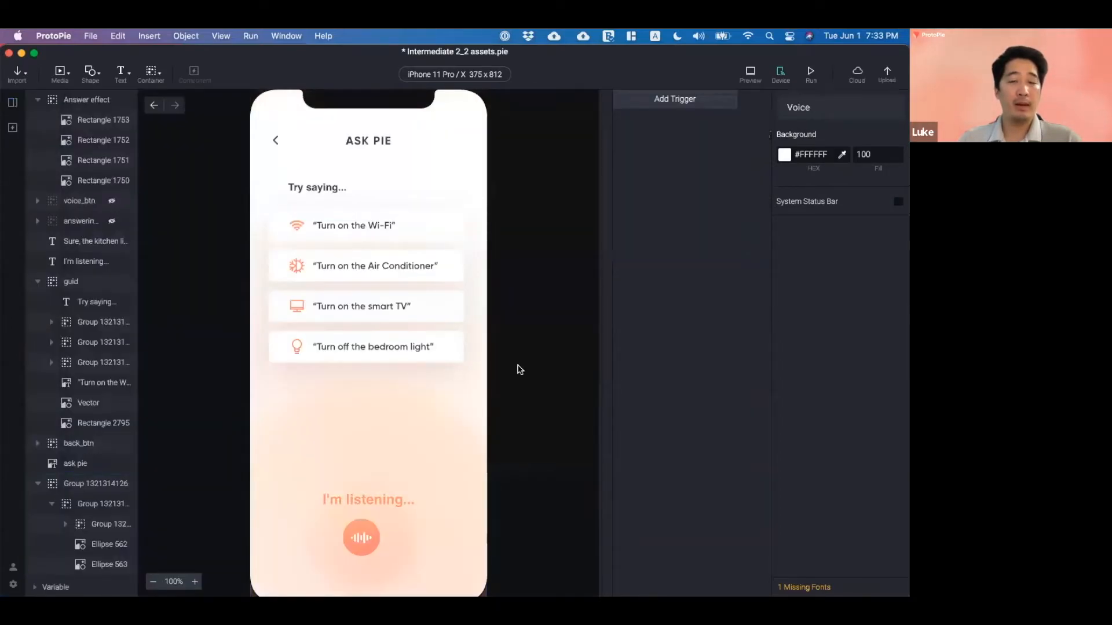
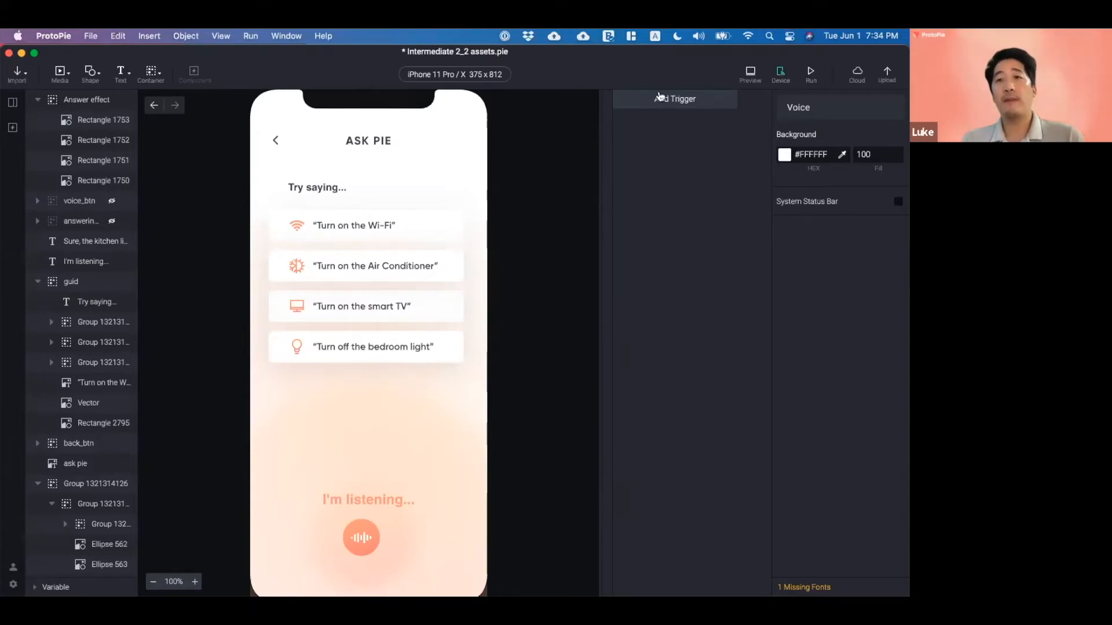
pyautogui.click(660, 98)
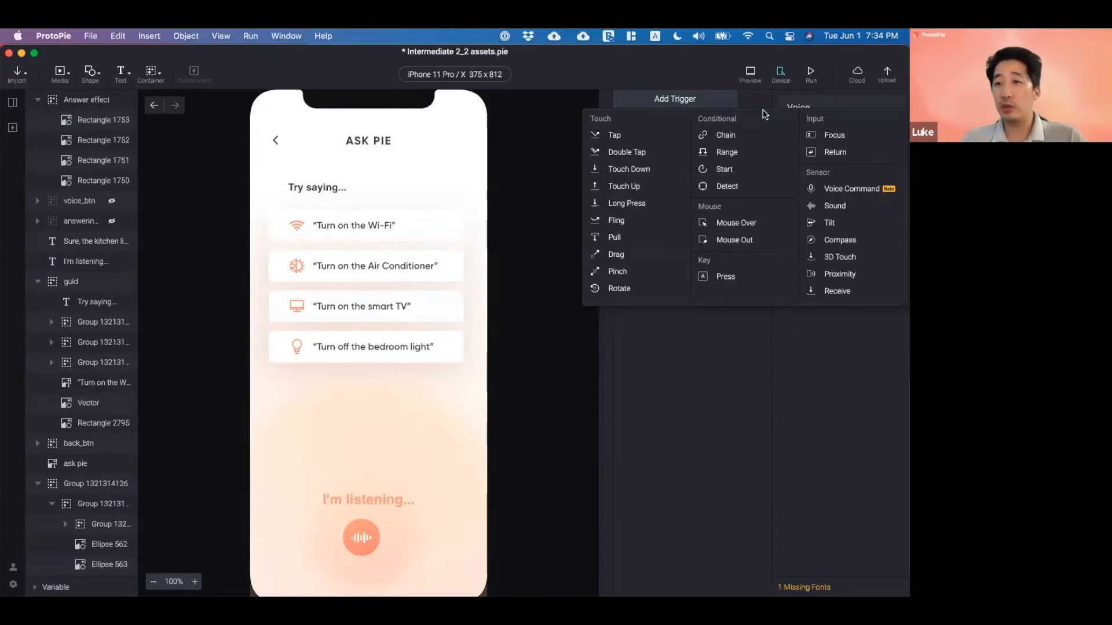
pyautogui.click(725, 173)
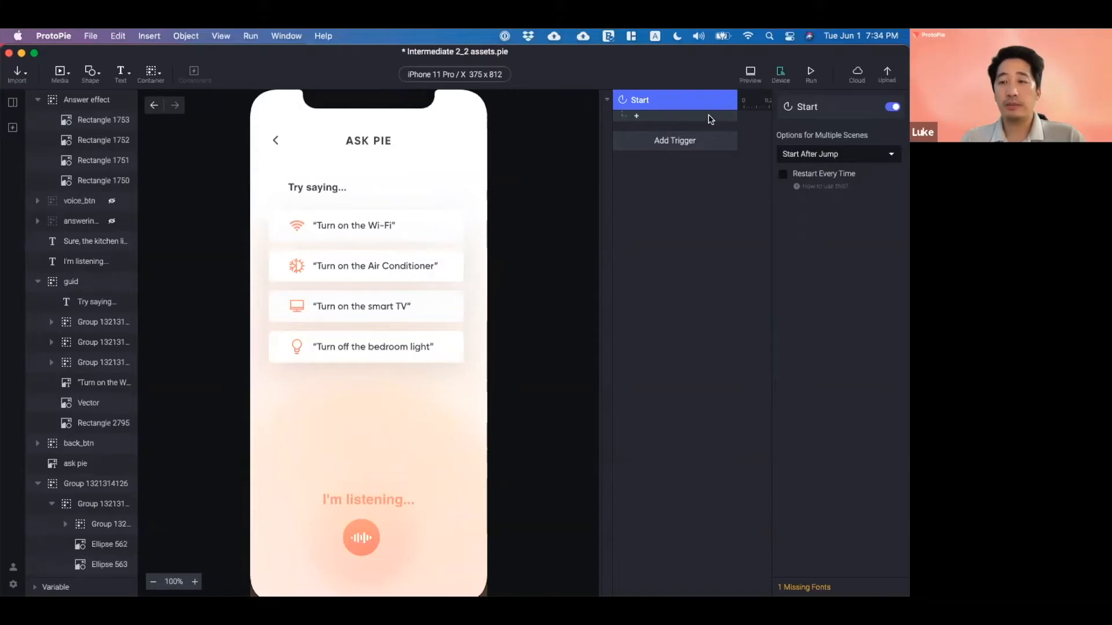
pyautogui.click(649, 118)
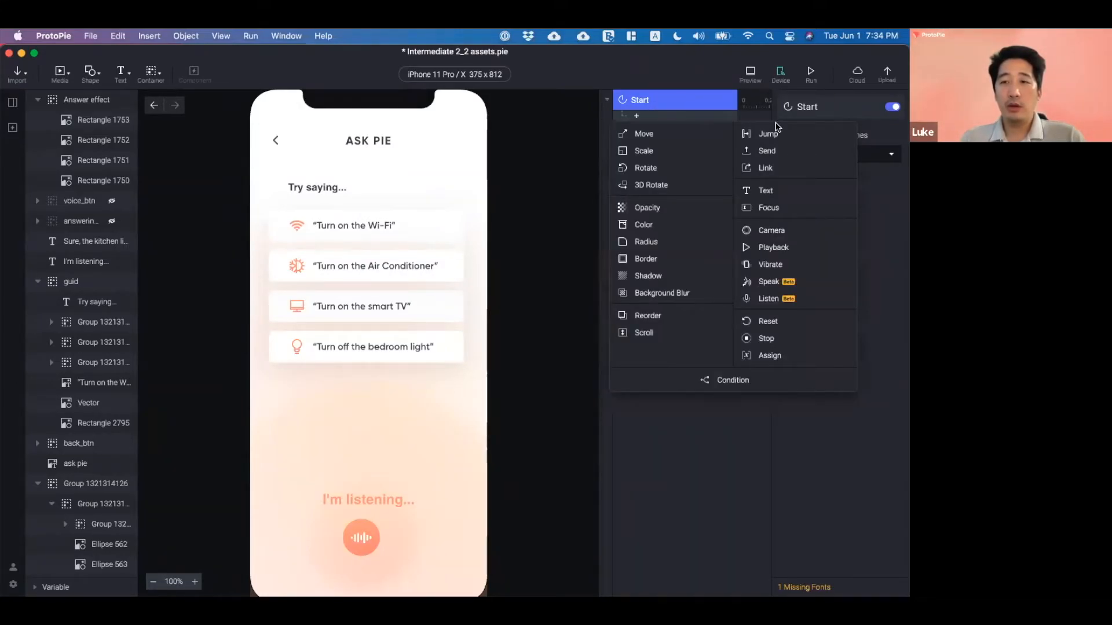
pyautogui.click(825, 300)
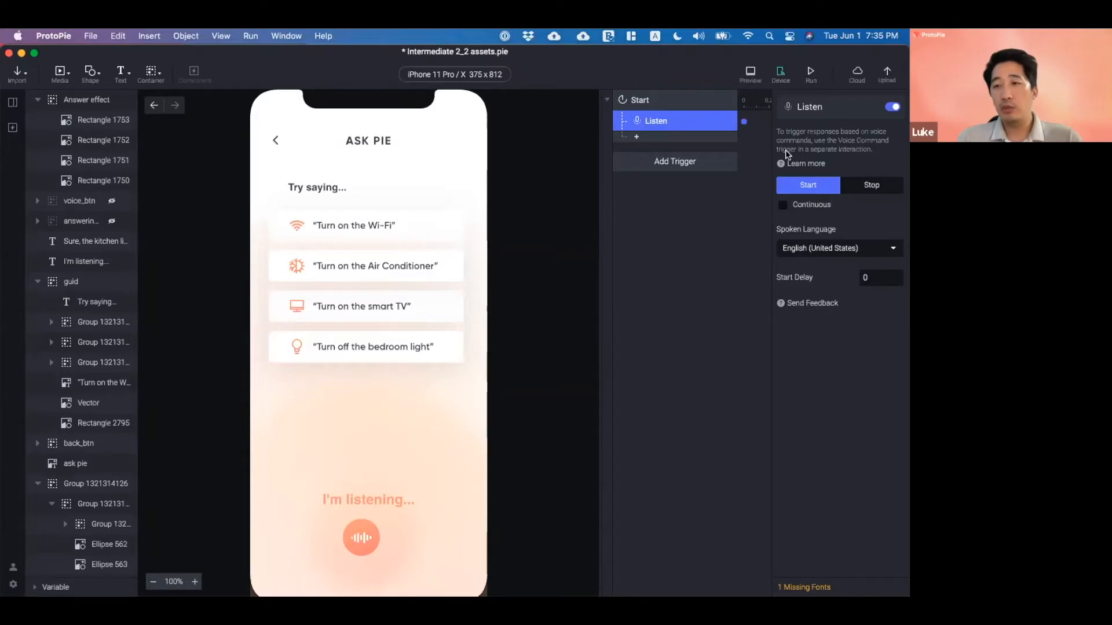
# - Browse the Listen response's spoken languages, choose English (United States), and switch the Continuous option on and back off
pyautogui.click(844, 254)
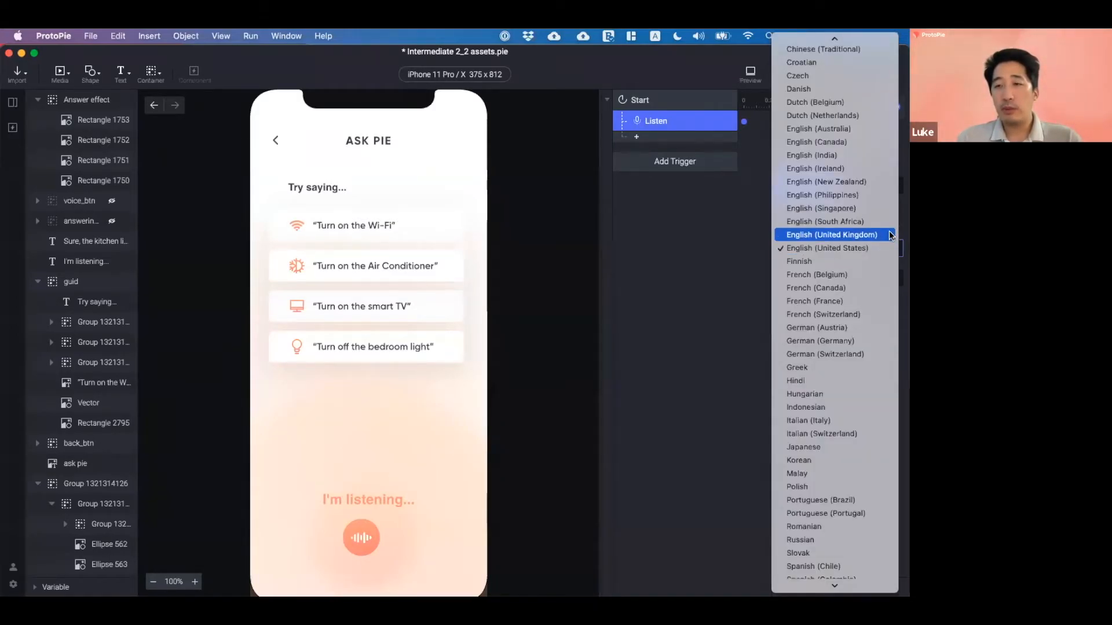
pyautogui.scroll(2, 881, 356)
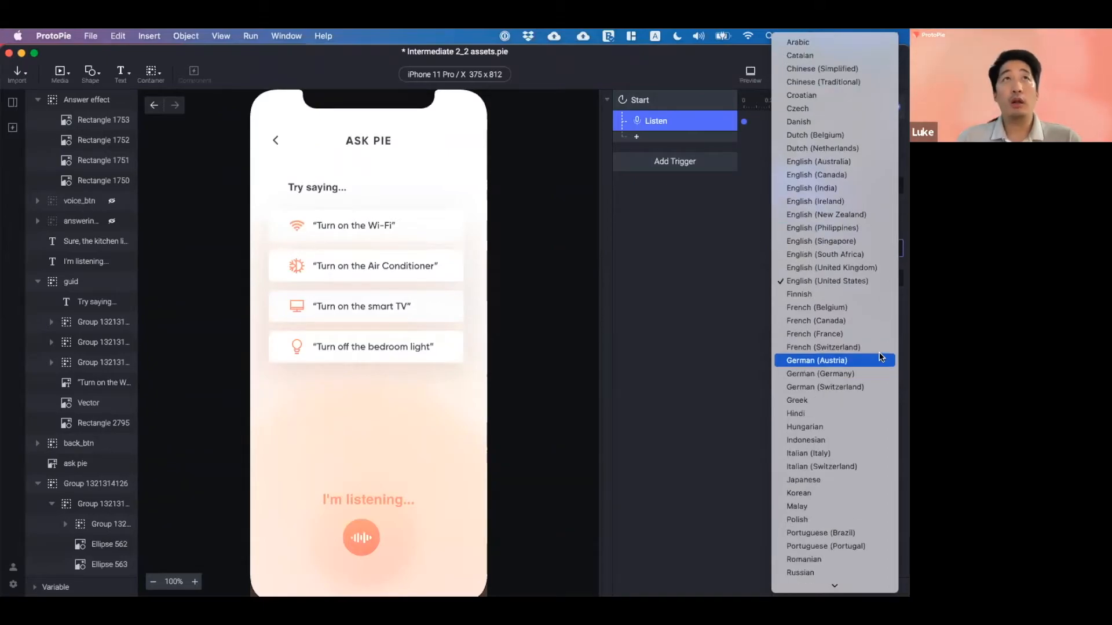
pyautogui.scroll(-5, 879, 358)
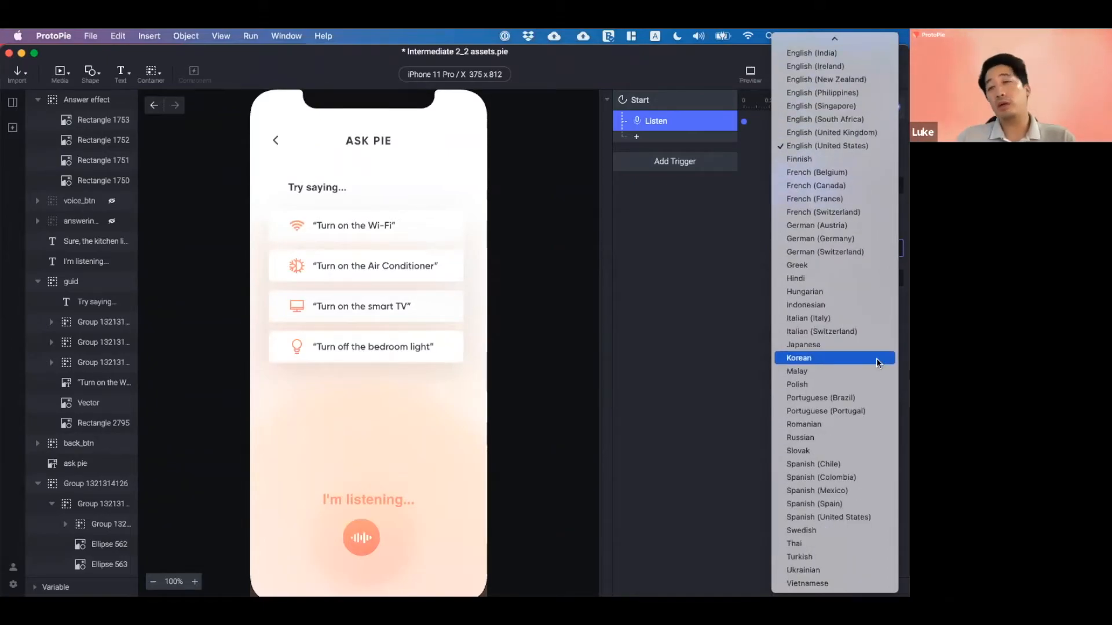
pyautogui.scroll(5, 876, 358)
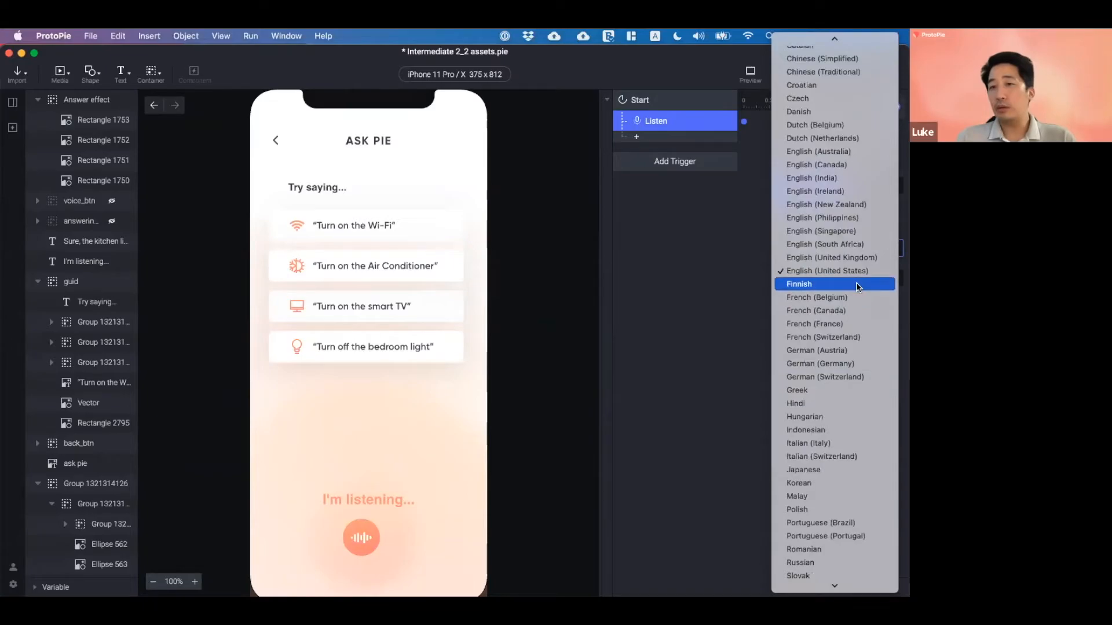
pyautogui.scroll(1, 859, 278)
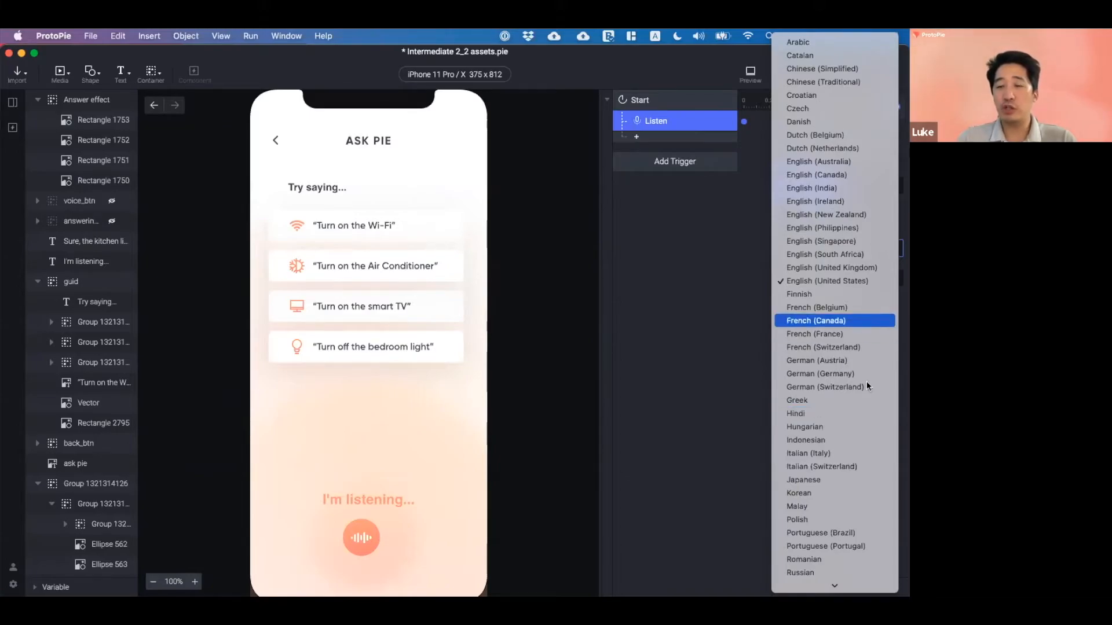
pyautogui.scroll(-5, 863, 423)
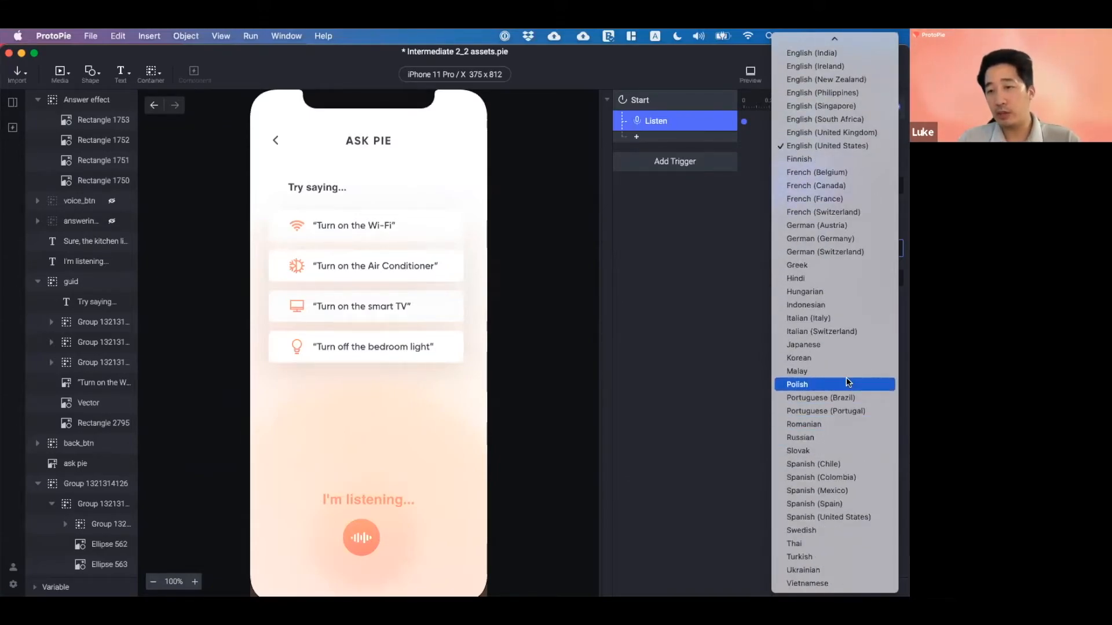
pyautogui.click(839, 146)
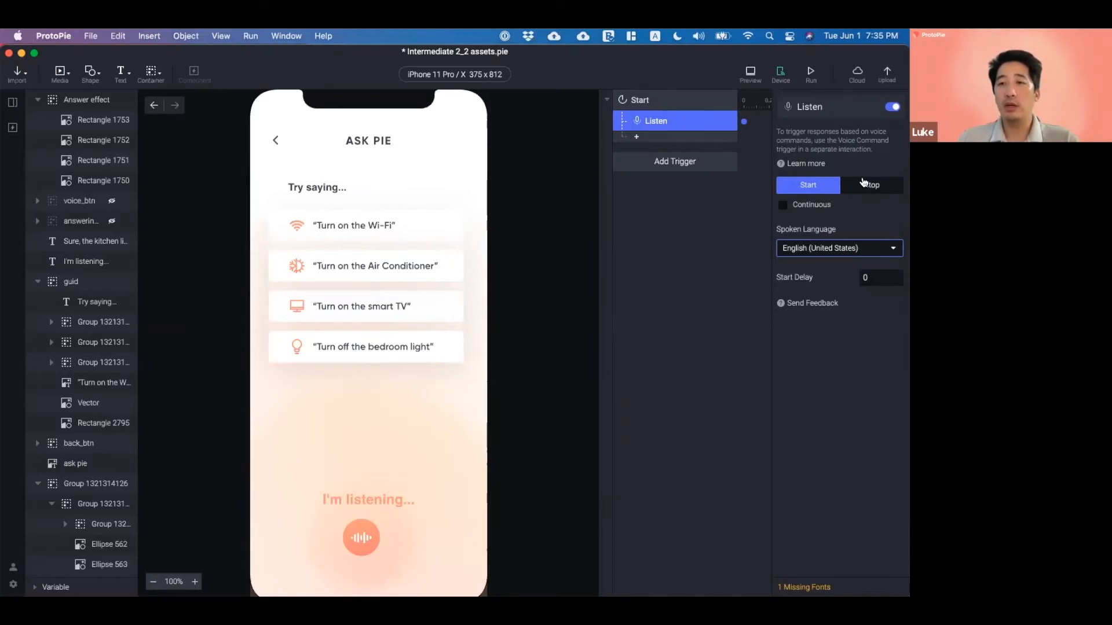
pyautogui.click(816, 208)
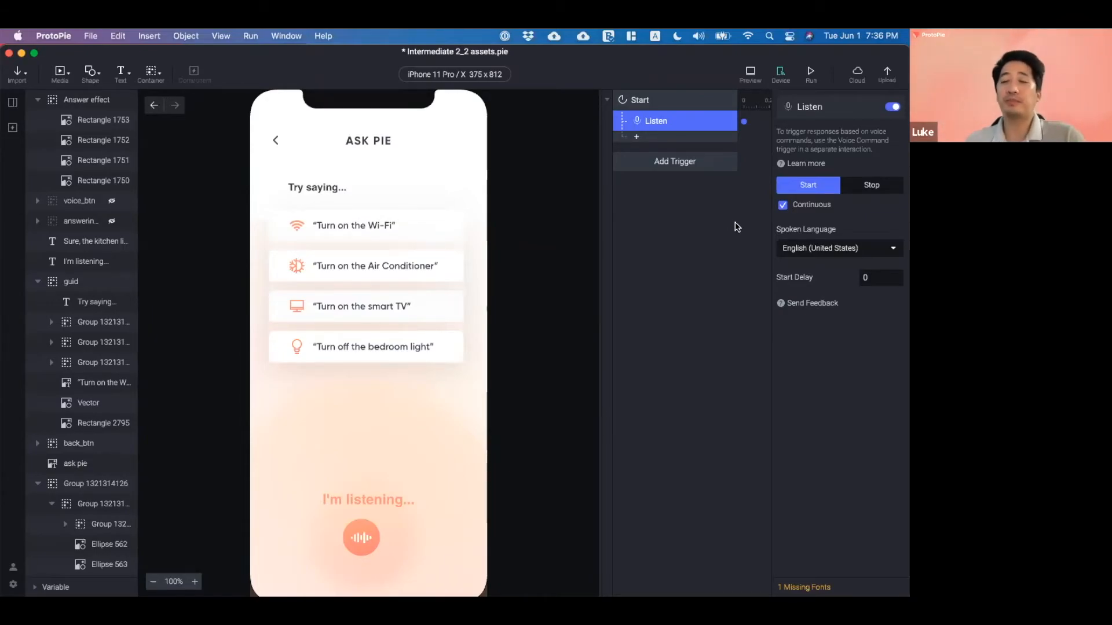
pyautogui.click(821, 207)
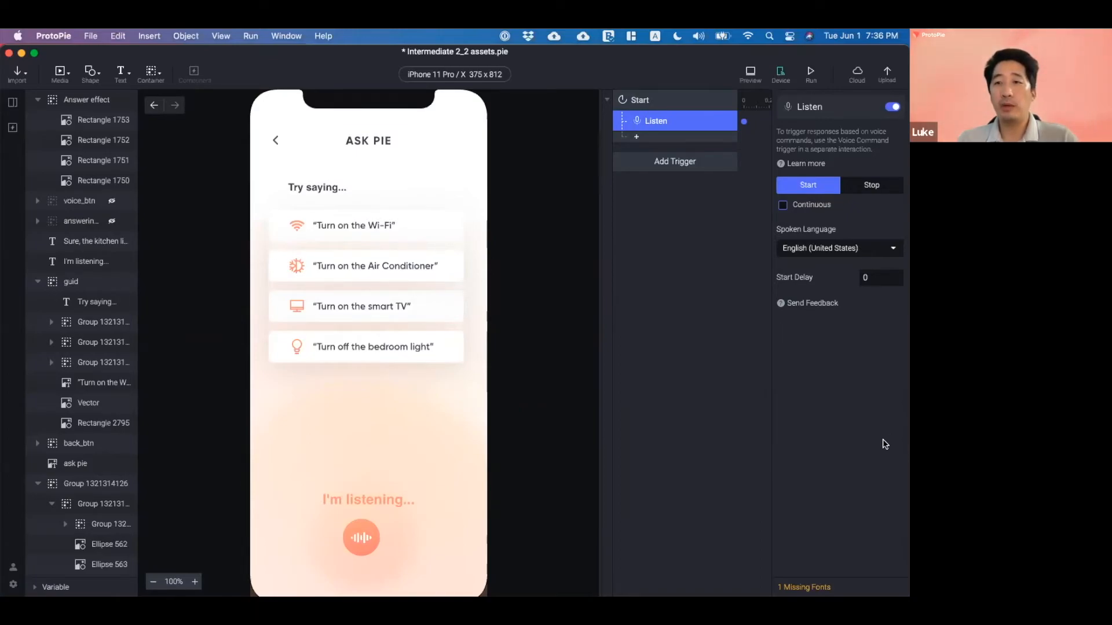
# - Preview the Voice scene with its Listen response, and return to the editor
pyautogui.click(813, 72)
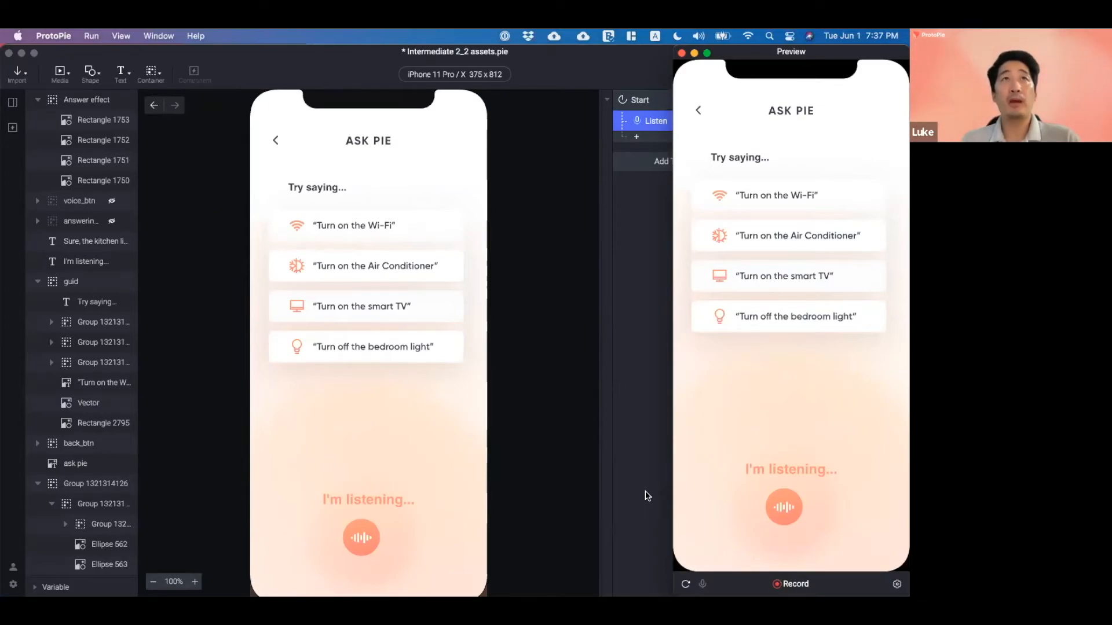
pyautogui.press('super+w')
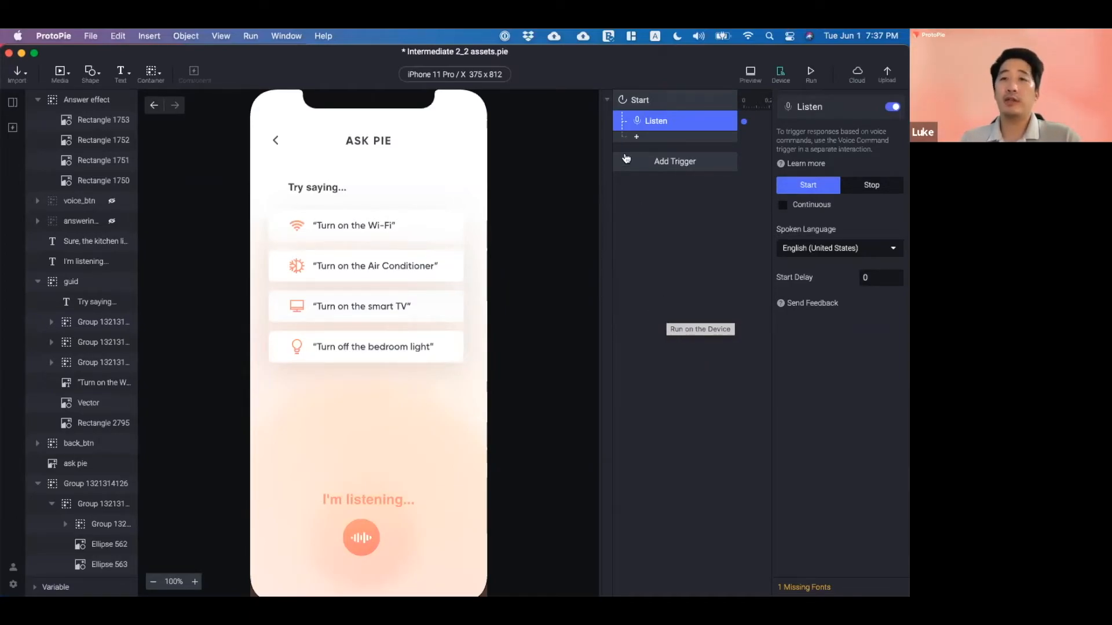
# - Add a Voice Command trigger to the Voice scene below the Start trigger
pyautogui.click(674, 162)
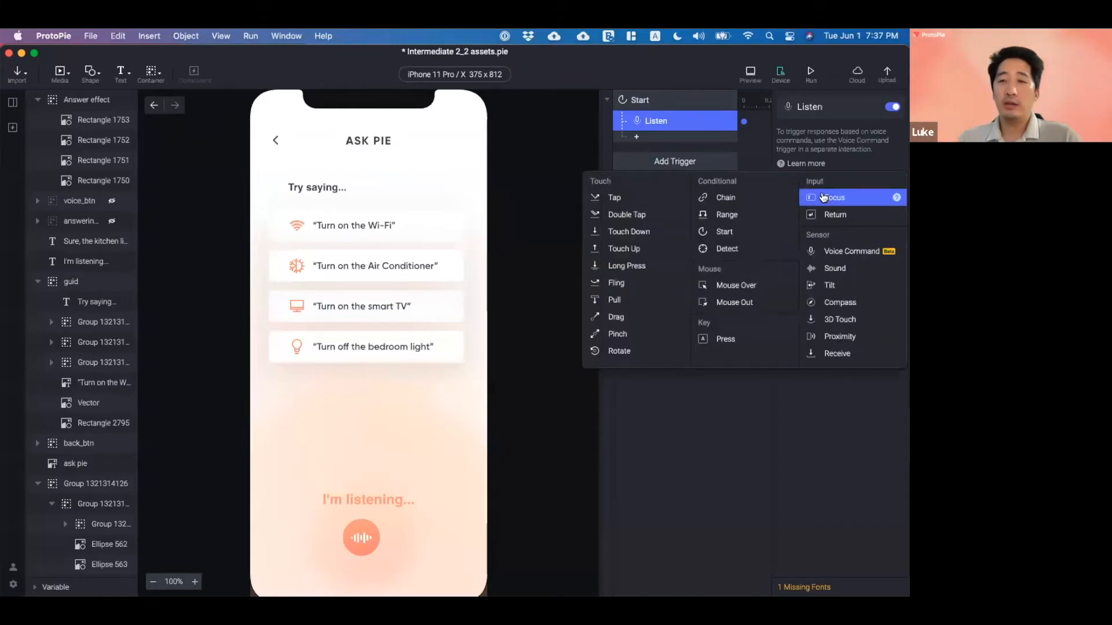
pyautogui.click(860, 257)
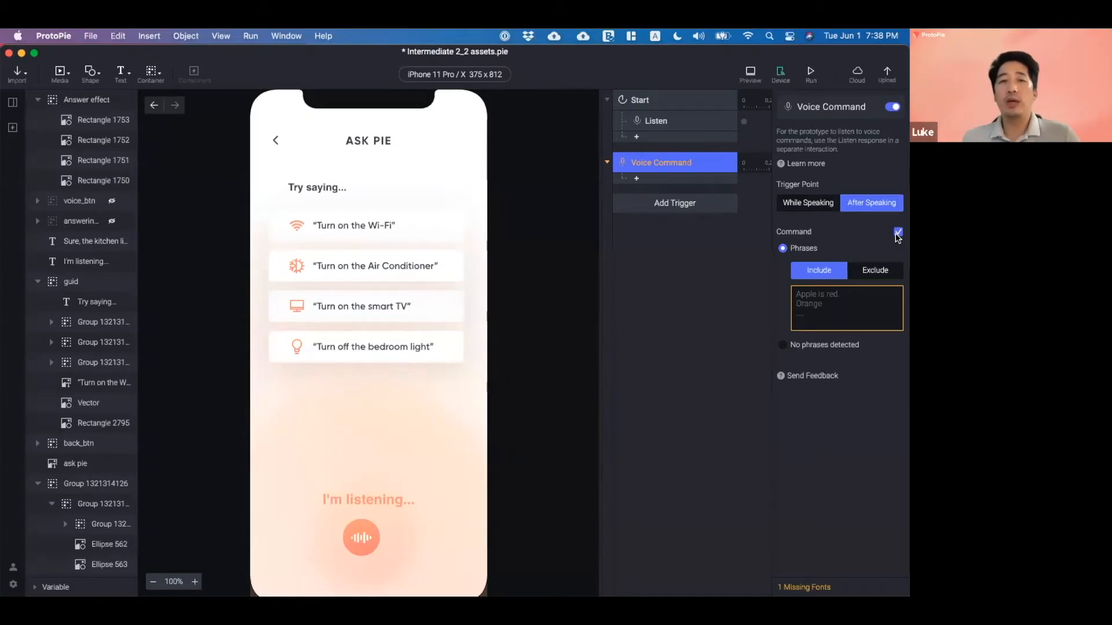
# - Enter Off, Kitchen and Lights on separate lines as the Voice Command trigger's included phrases
pyautogui.click(839, 301)
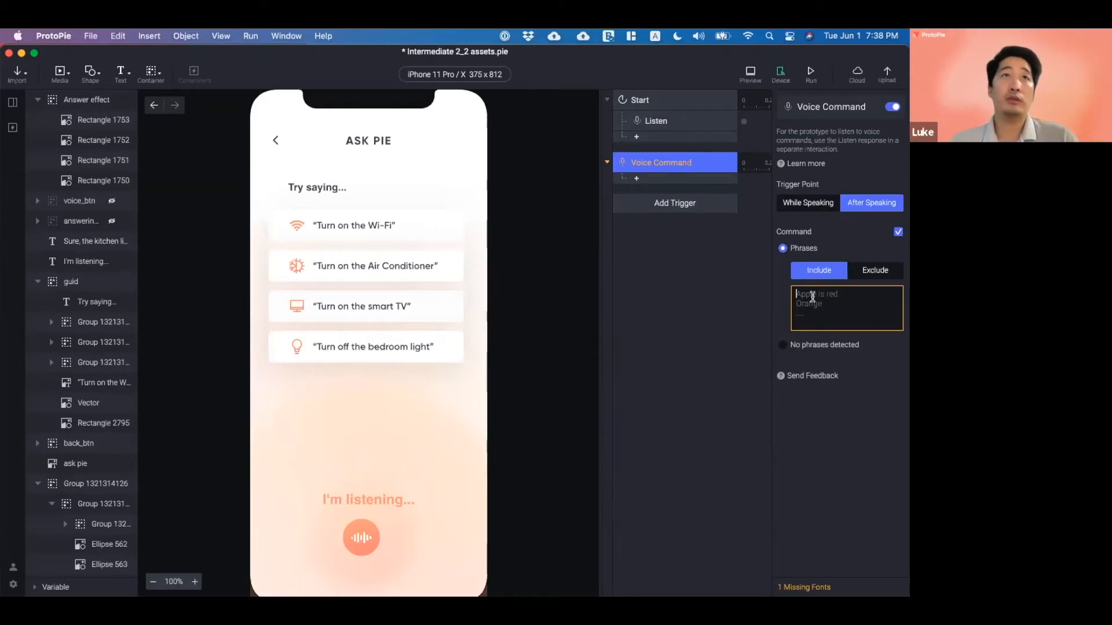
pyautogui.write('O')
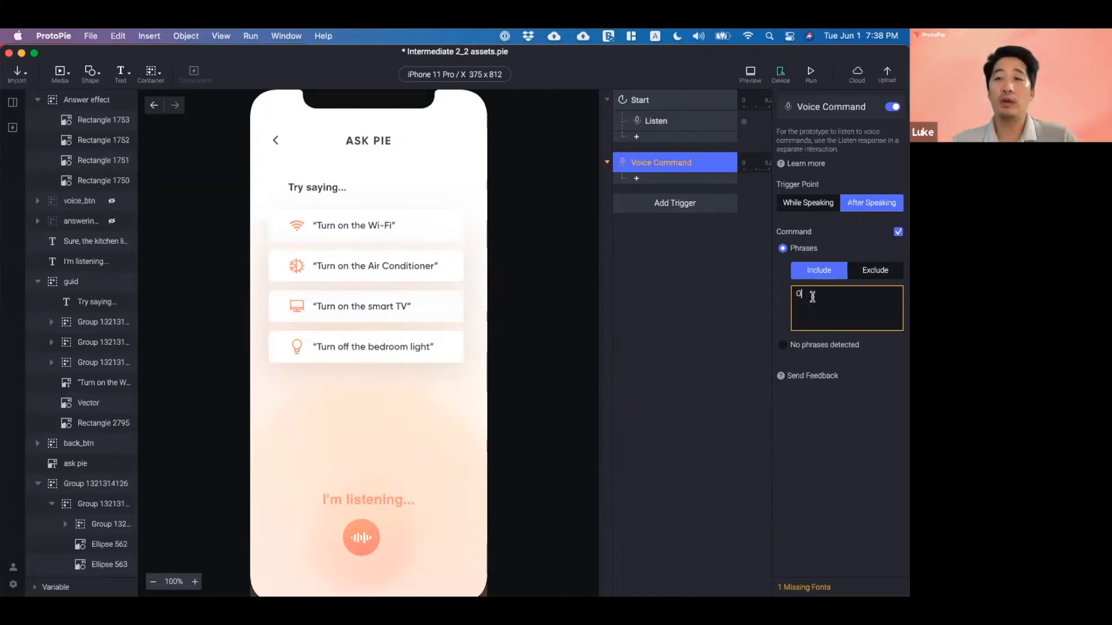
pyautogui.write('ff')
pyautogui.press('Return')
pyautogui.write('Kitchen')
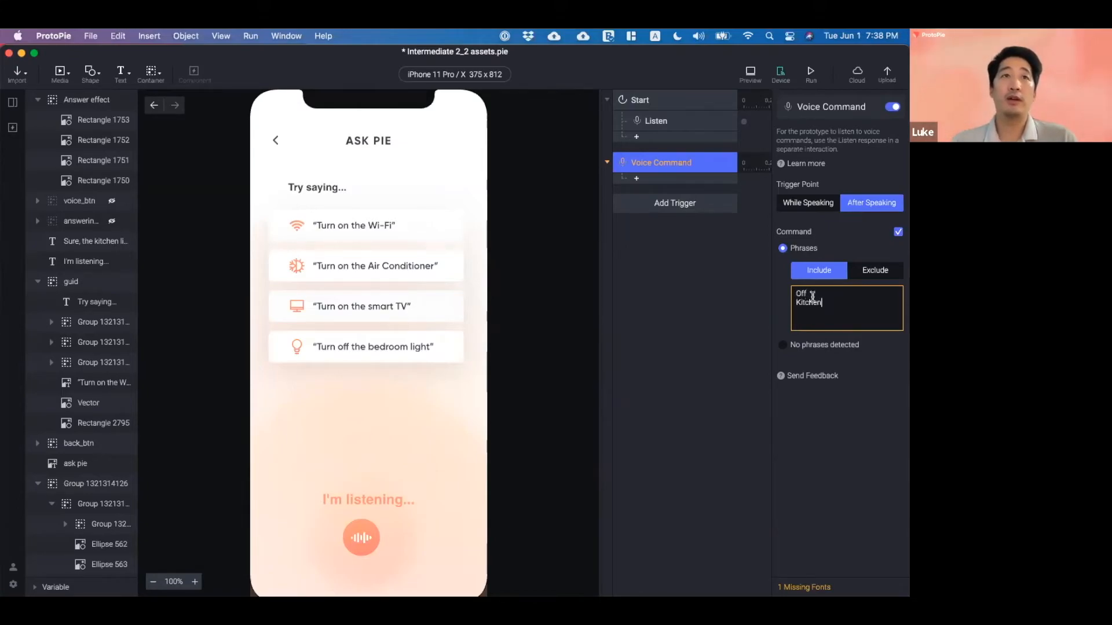
pyautogui.press('Return')
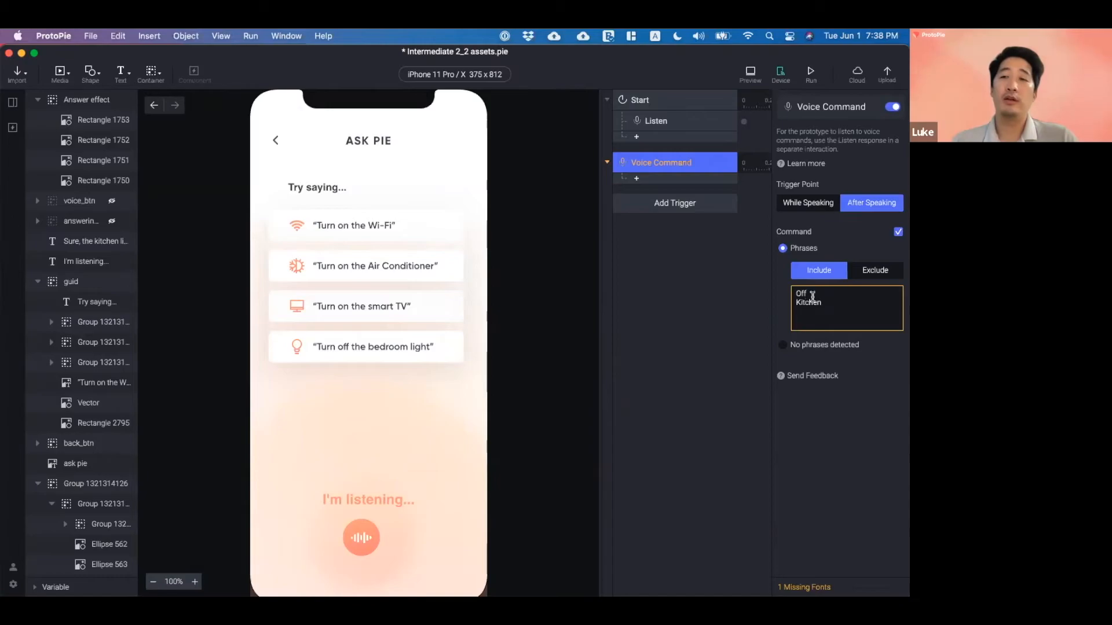
pyautogui.write('Lights')
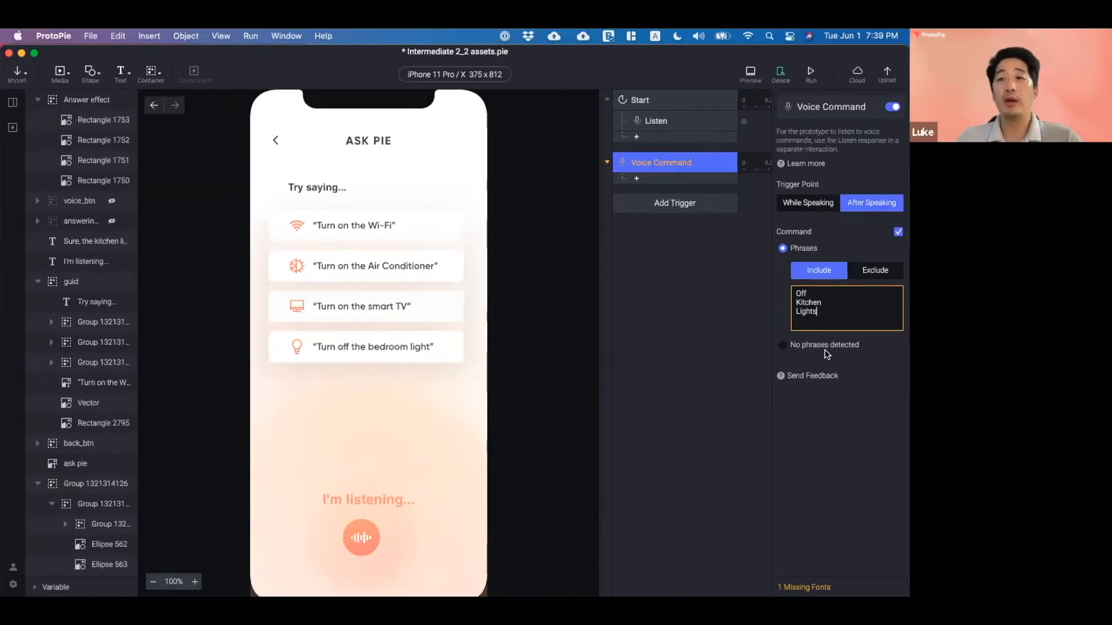
# - Try the Voice Command trigger's Exclude mode for the phrases and its No phrases detected option
pyautogui.click(873, 272)
pyautogui.click(865, 290)
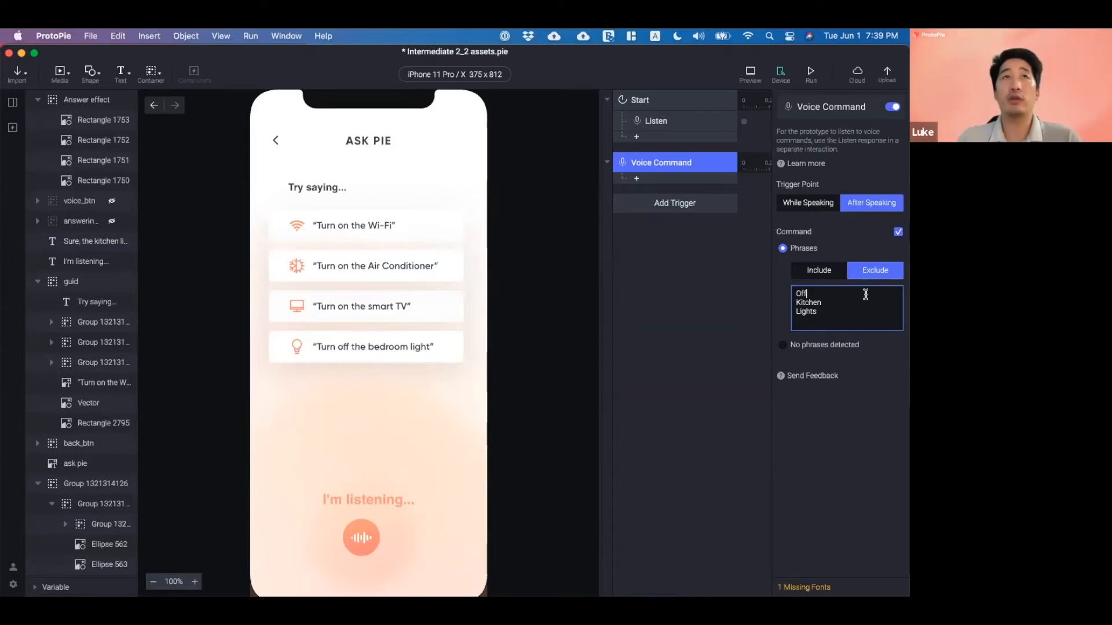
pyautogui.click(810, 346)
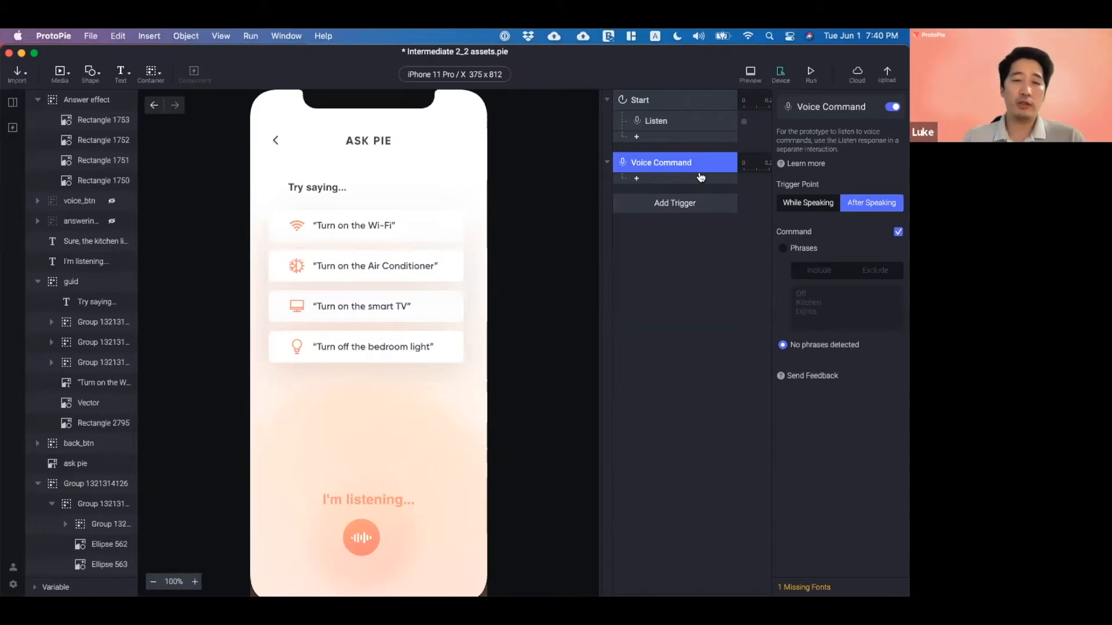
# - Turn off the Voice Command trigger's Command option and set its trigger point to While Speaking
pyautogui.click(360, 502)
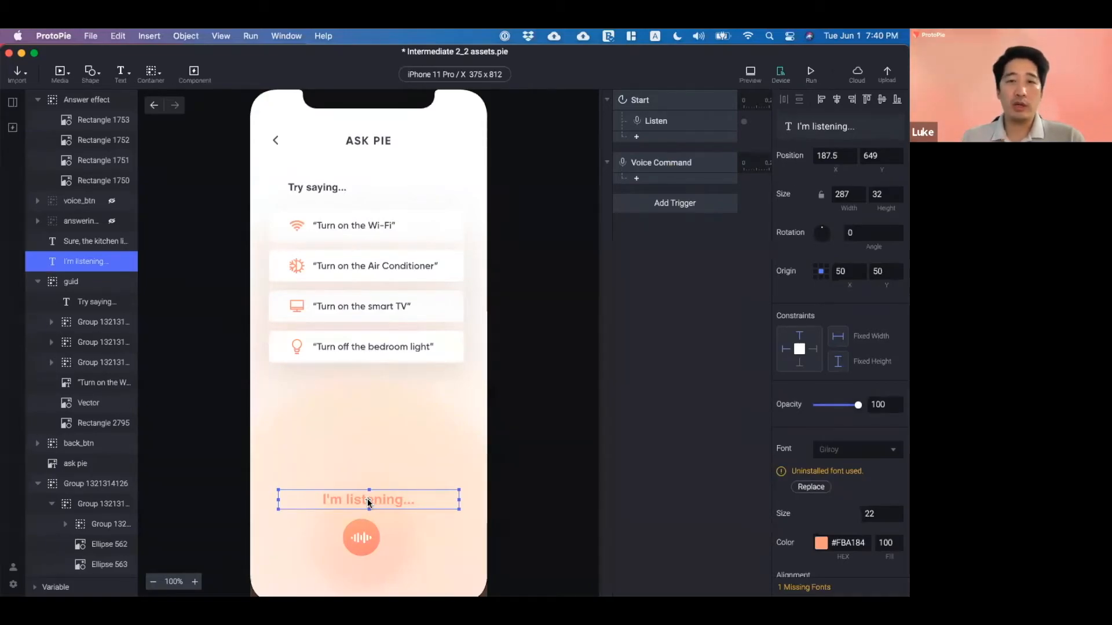
pyautogui.click(634, 313)
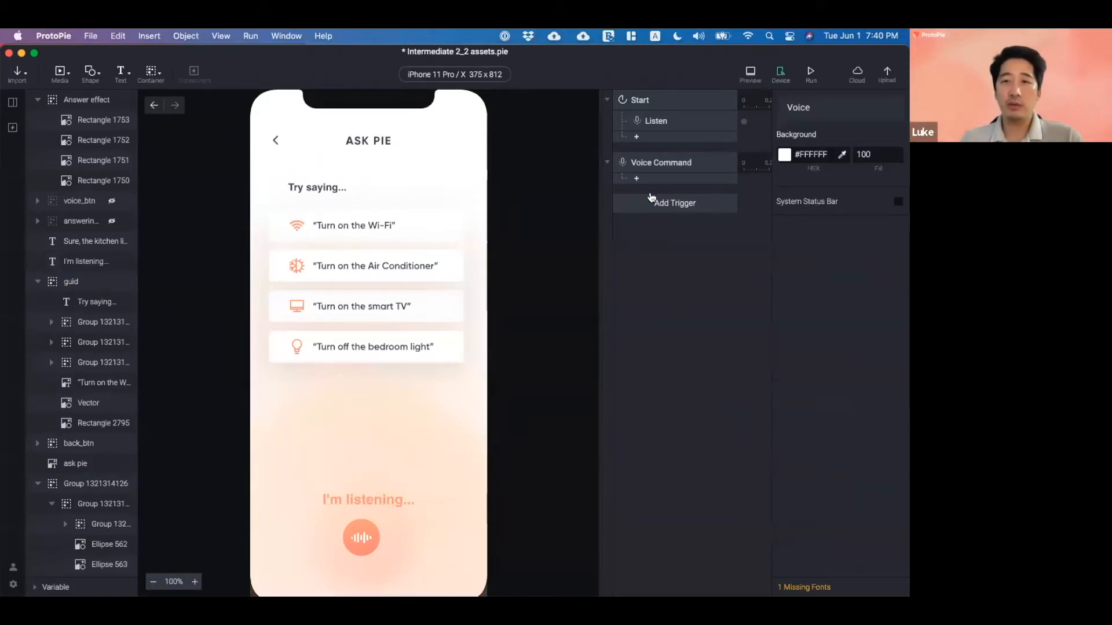
pyautogui.click(666, 100)
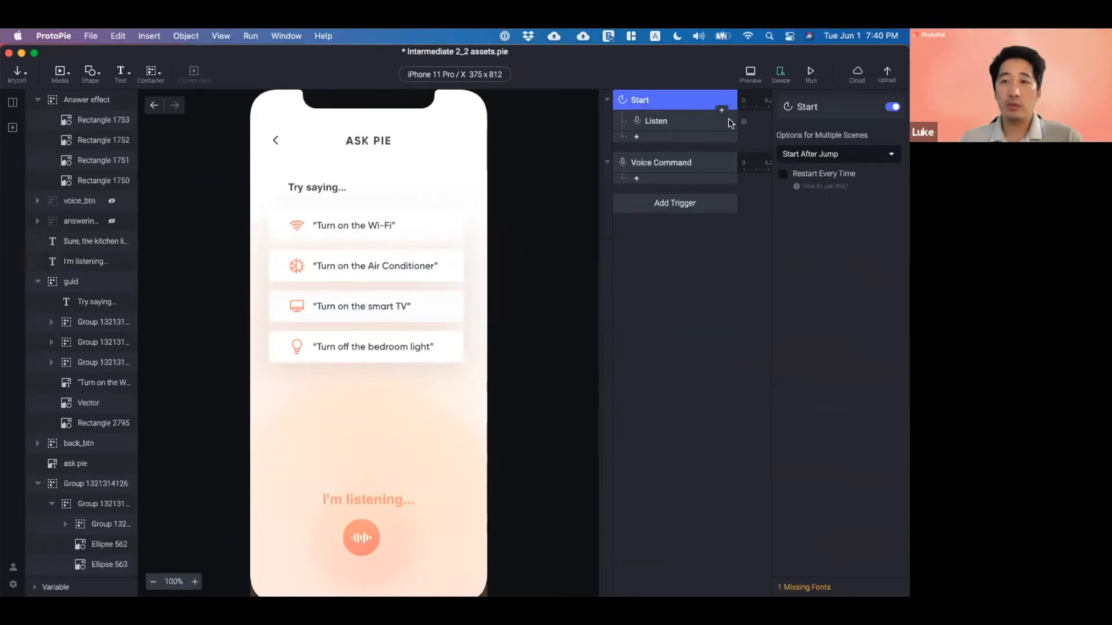
pyautogui.click(688, 163)
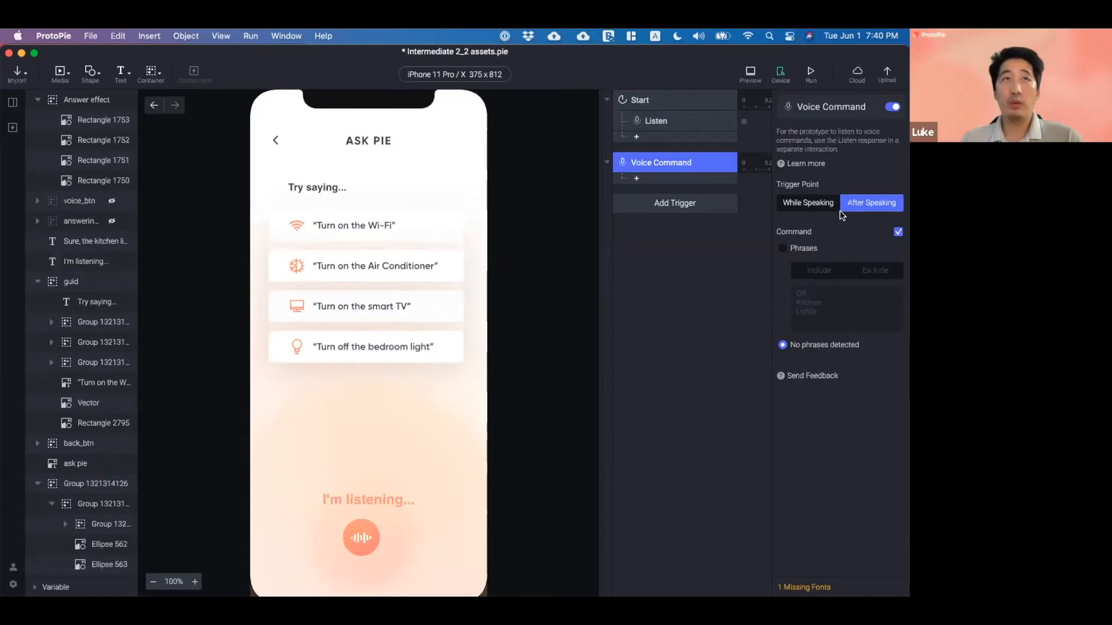
pyautogui.click(392, 496)
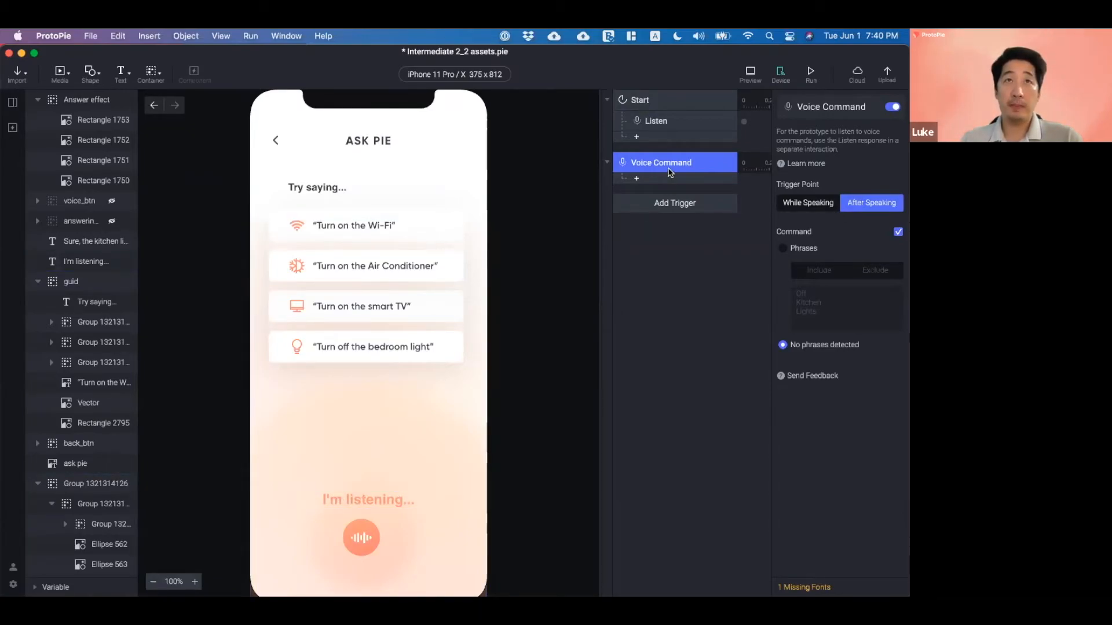
pyautogui.click(898, 233)
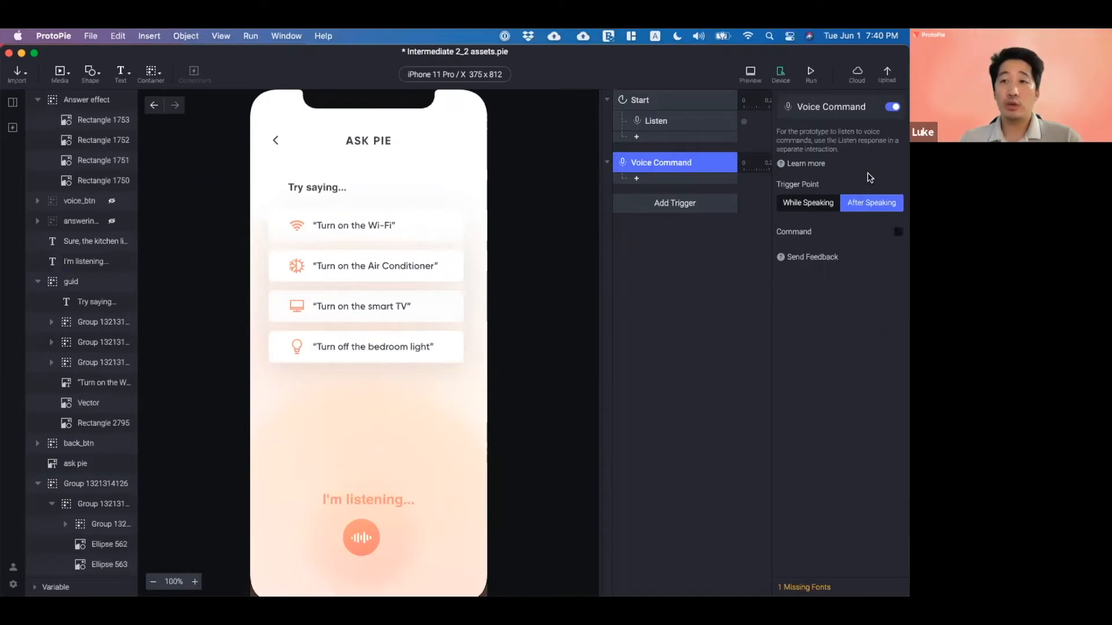
pyautogui.click(813, 206)
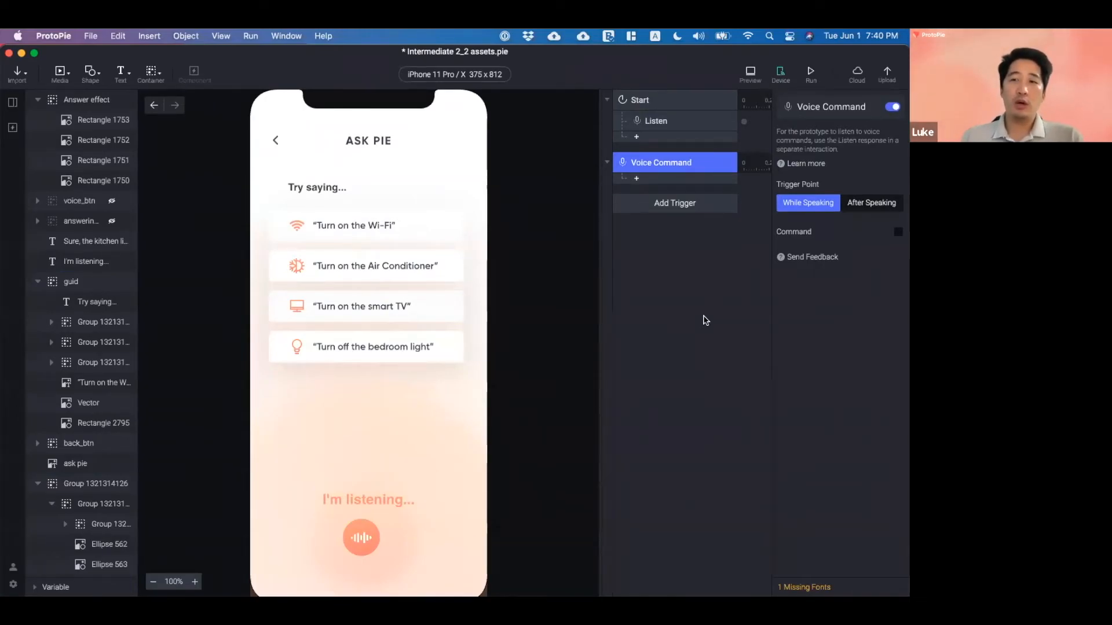
# - Add a Text response to the Voice Command trigger and target the "I'm listening..." text layer
pyautogui.click(373, 501)
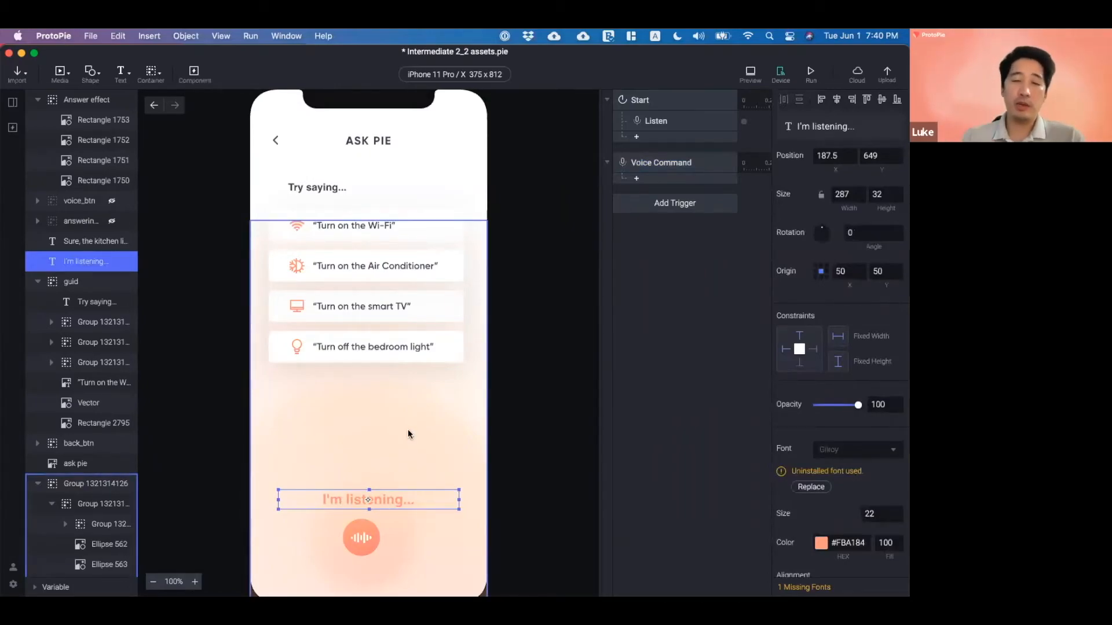
pyautogui.click(650, 261)
pyautogui.click(666, 167)
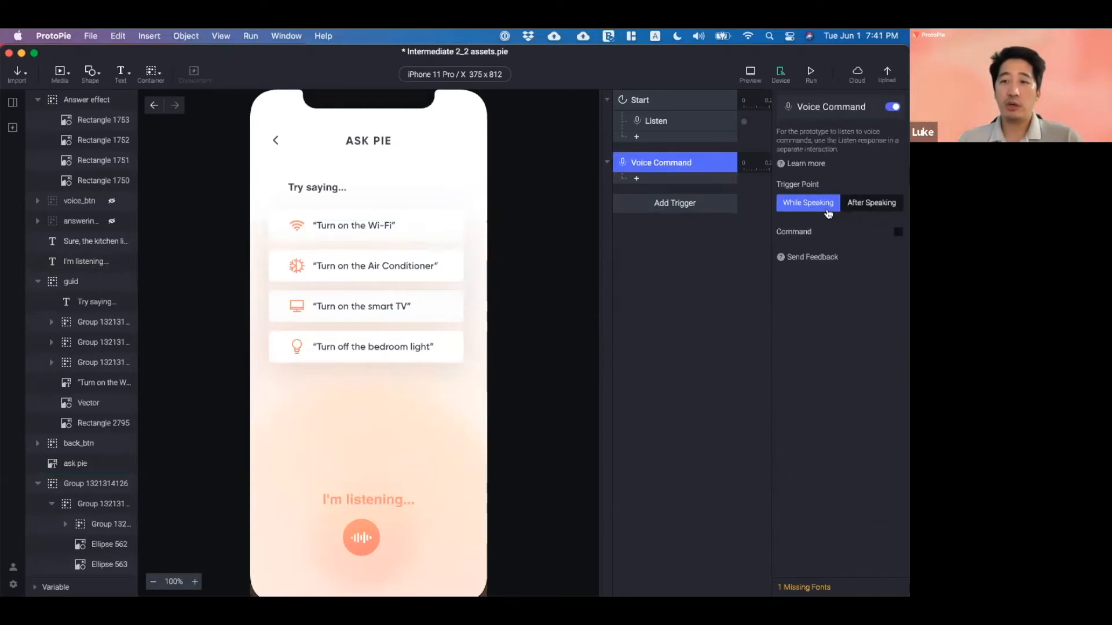
pyautogui.click(673, 181)
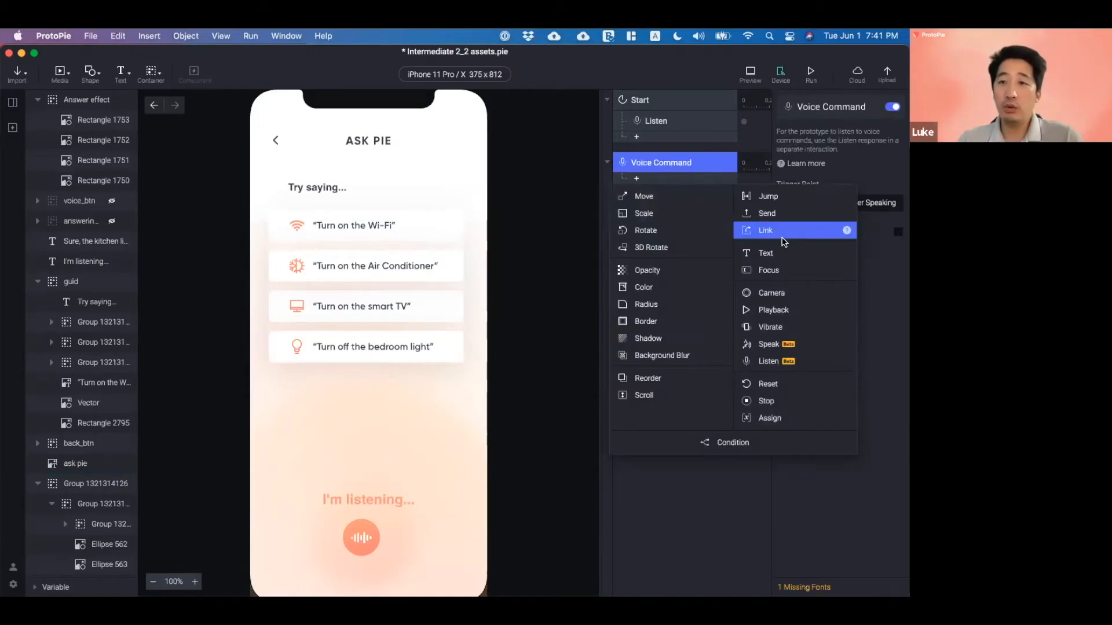
pyautogui.click(769, 253)
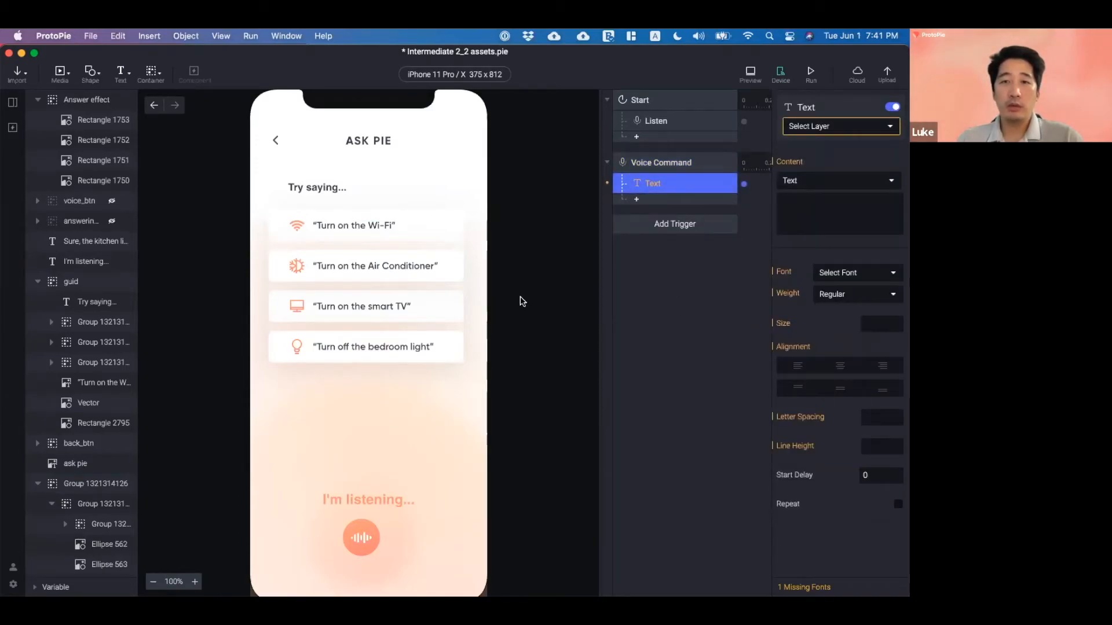
pyautogui.click(361, 499)
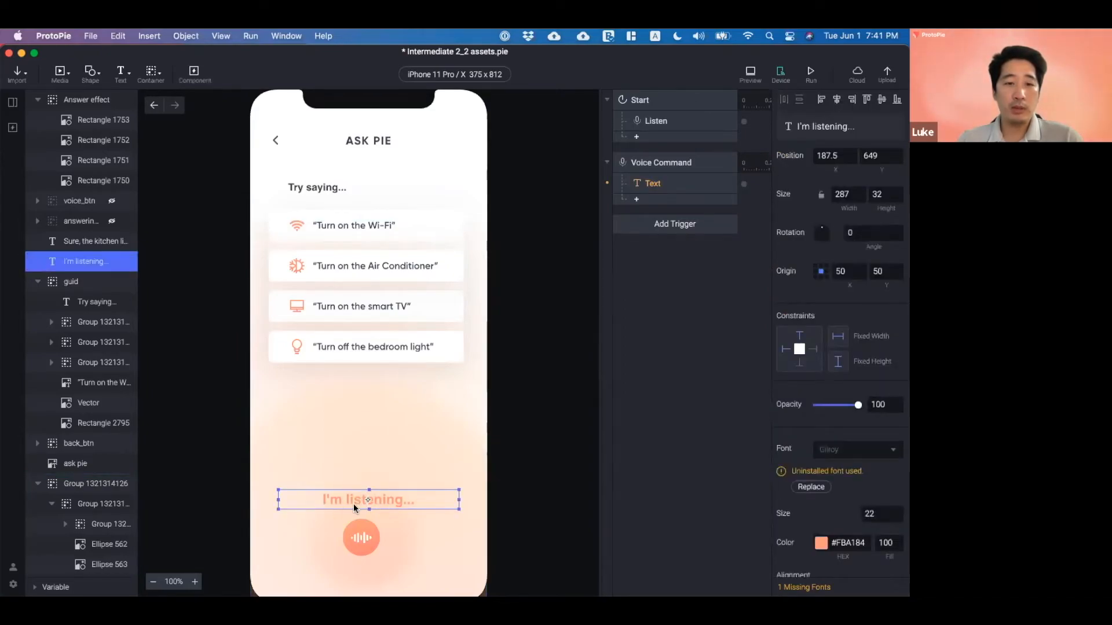
pyautogui.click(684, 183)
pyautogui.click(901, 126)
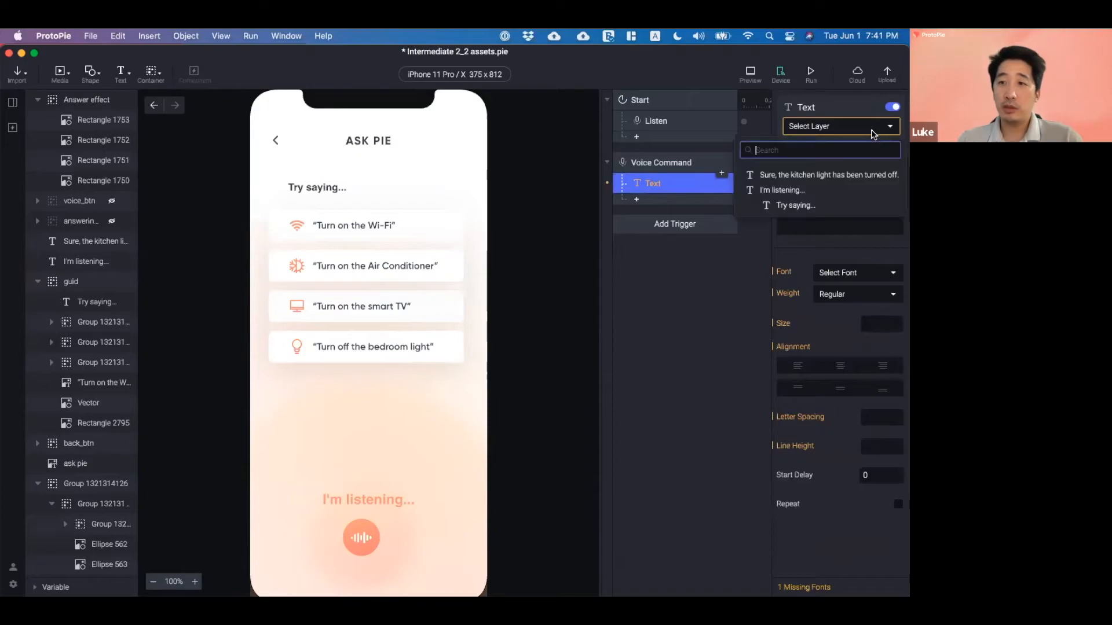
pyautogui.click(812, 191)
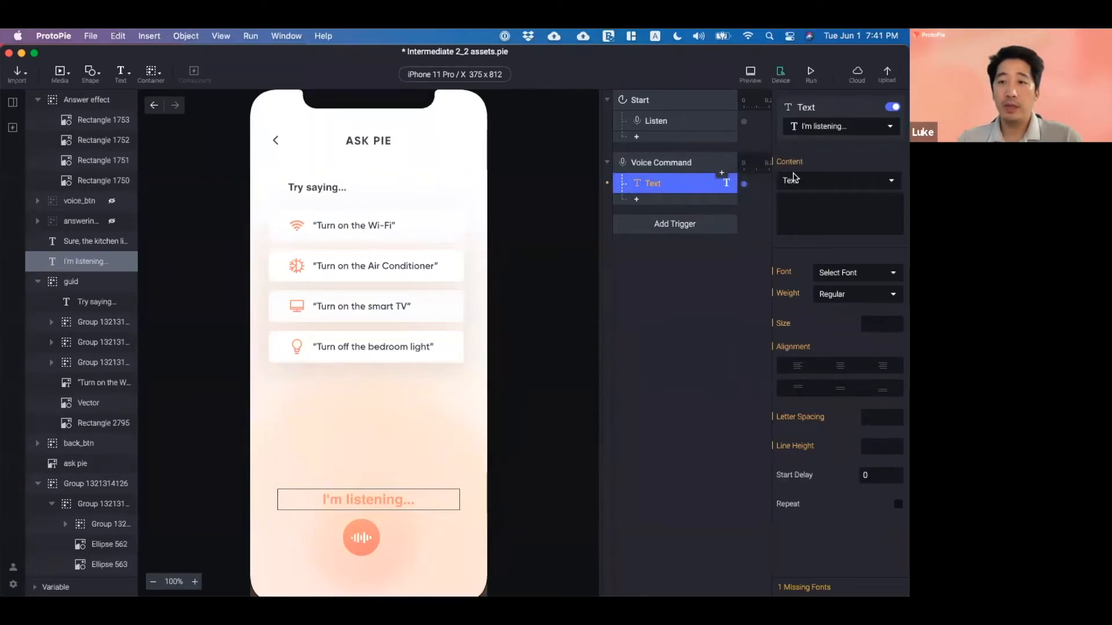
# - Set the Text response's content to a formula with the variable $voiceTranscript
pyautogui.click(801, 180)
pyautogui.click(796, 152)
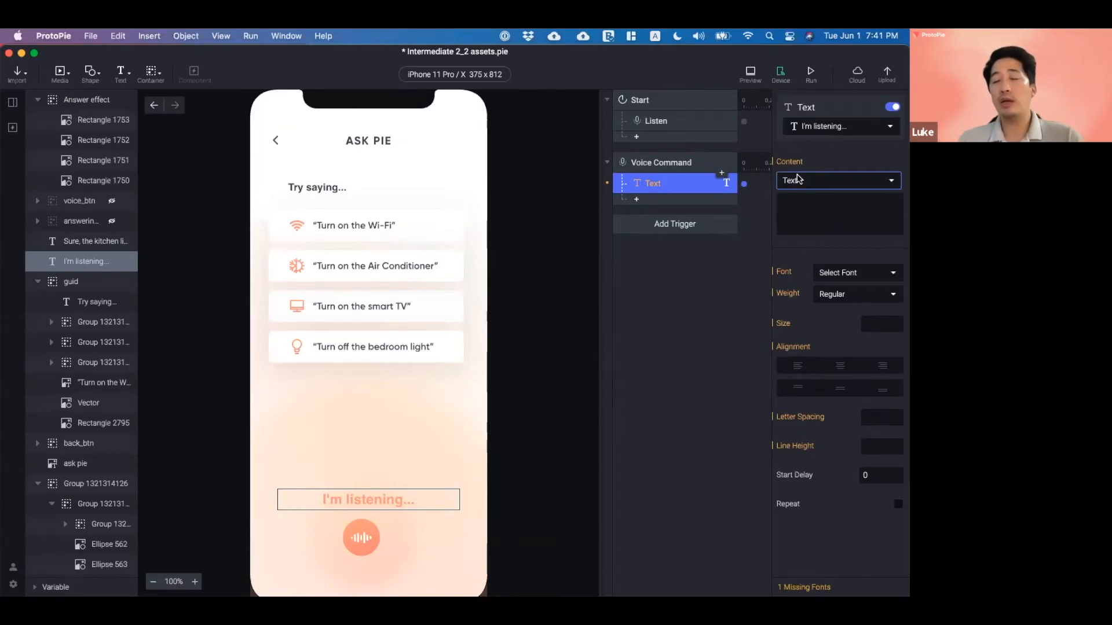
pyautogui.click(852, 181)
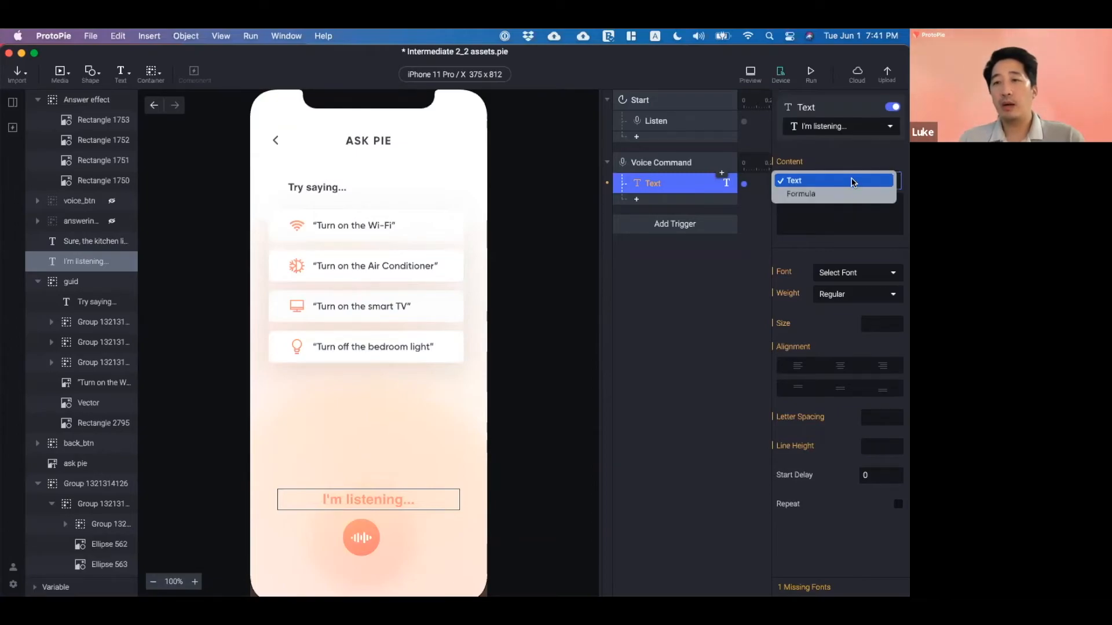
pyautogui.click(858, 193)
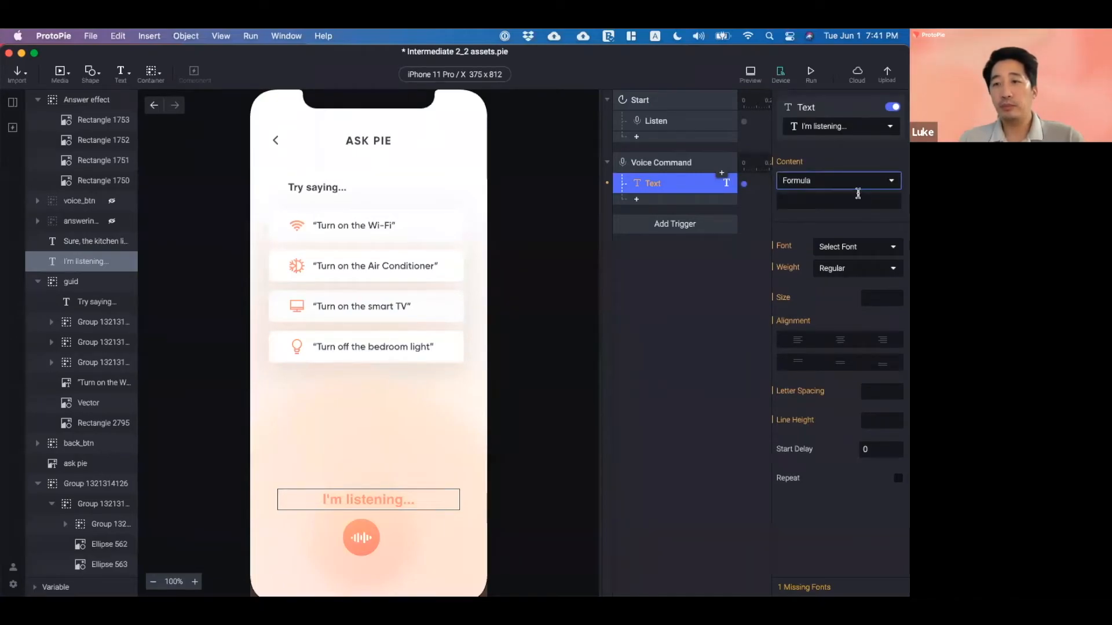
pyautogui.click(892, 203)
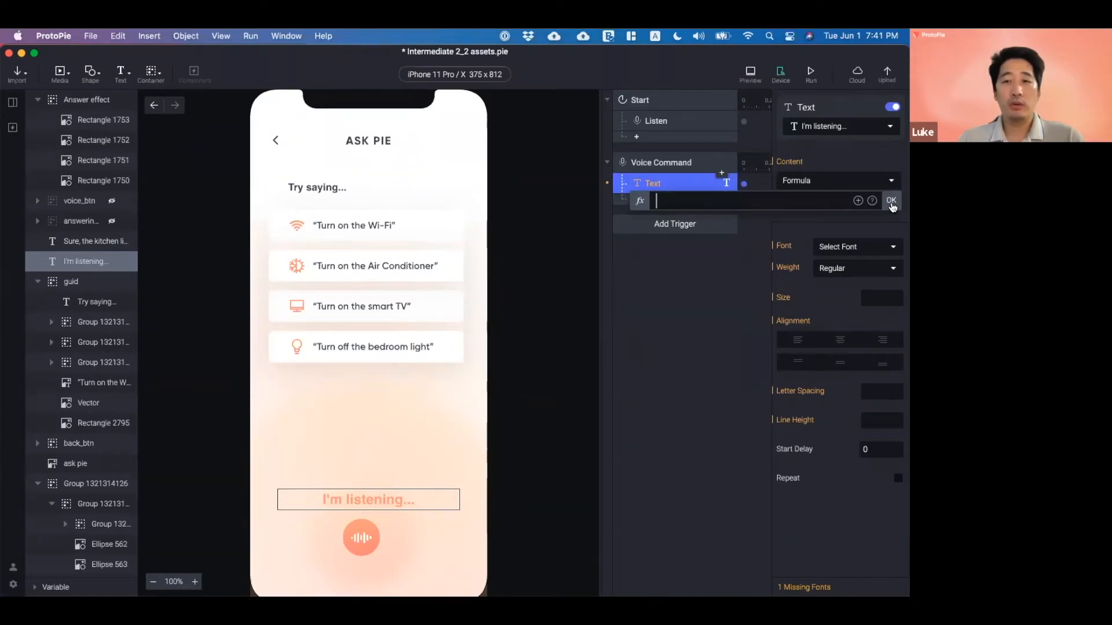
pyautogui.write('$')
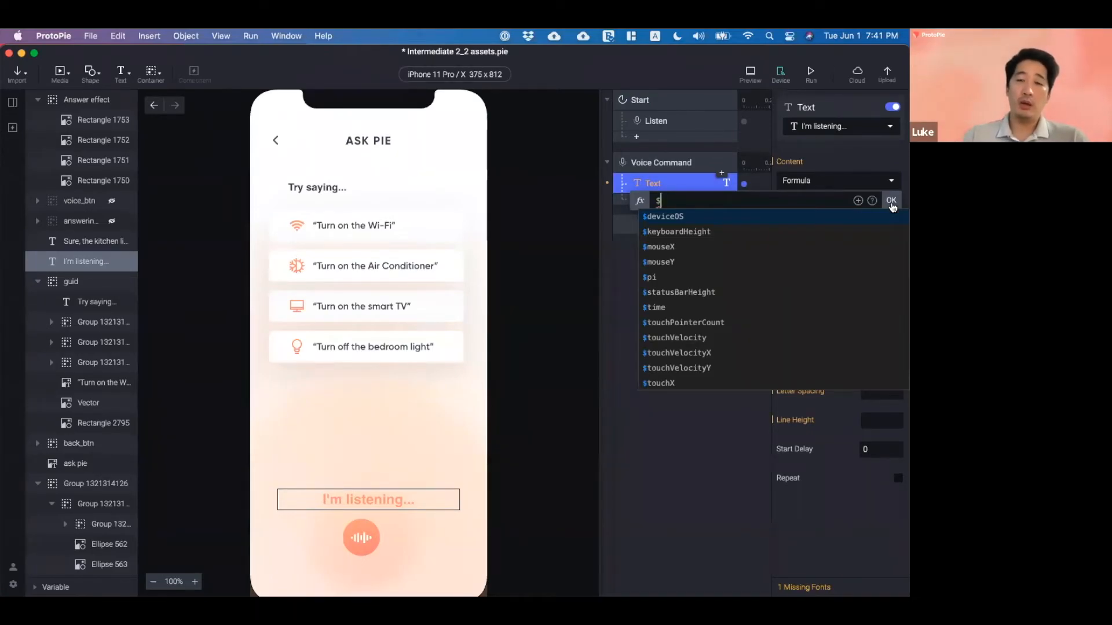
pyautogui.write('voice')
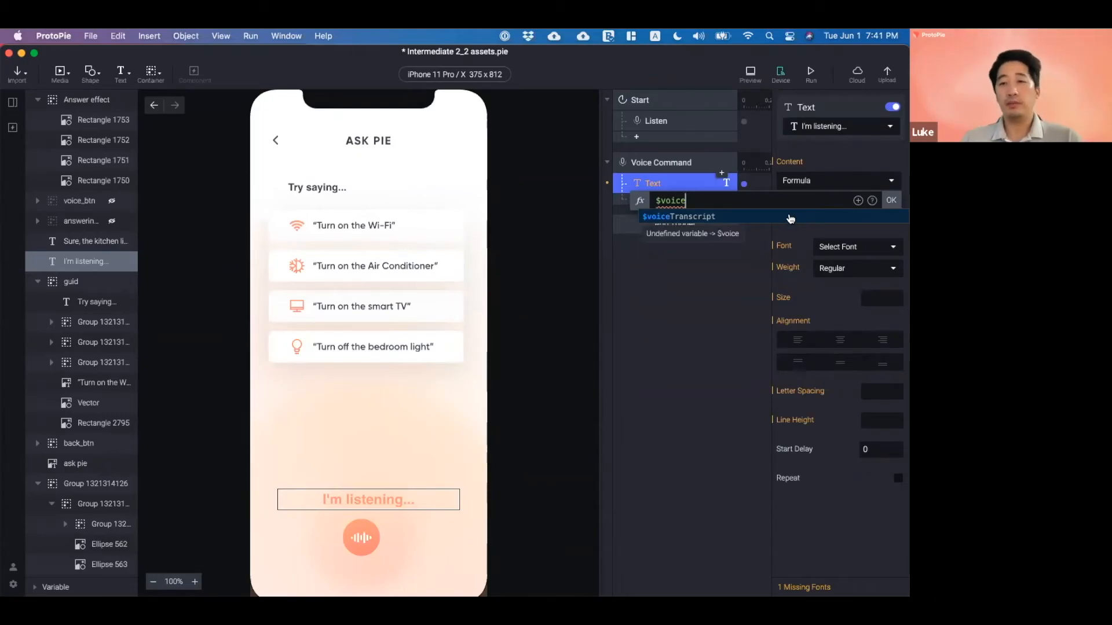
pyautogui.click(791, 217)
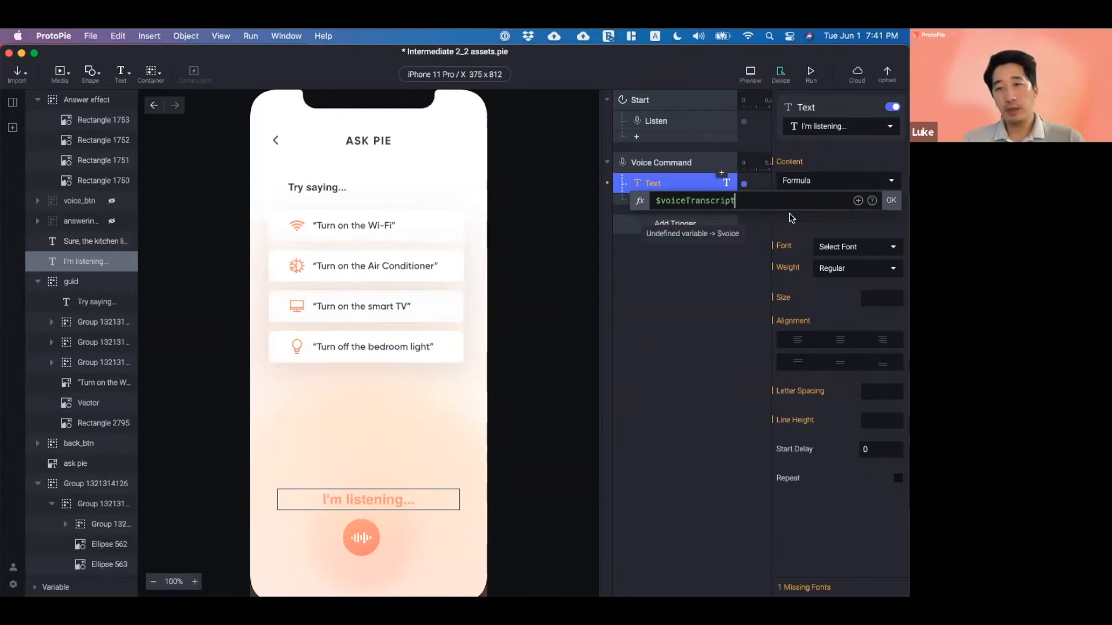
pyautogui.click(889, 200)
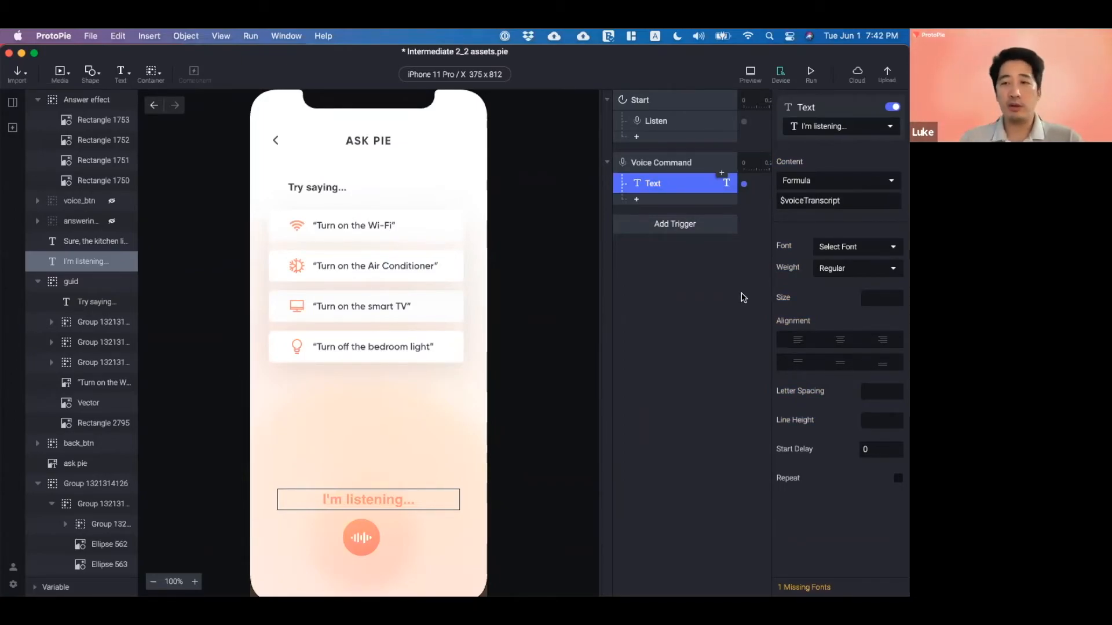
# - Review the Voice Command trigger and its Text response, and preview the live speech transcription in the Voice scene
pyautogui.click(680, 163)
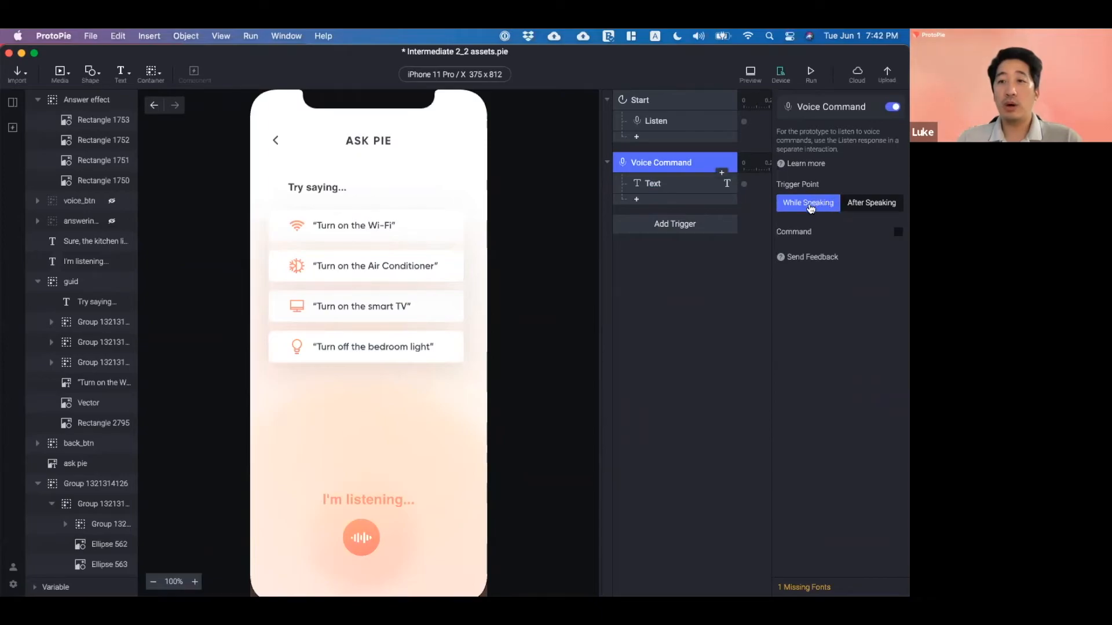
pyautogui.click(684, 191)
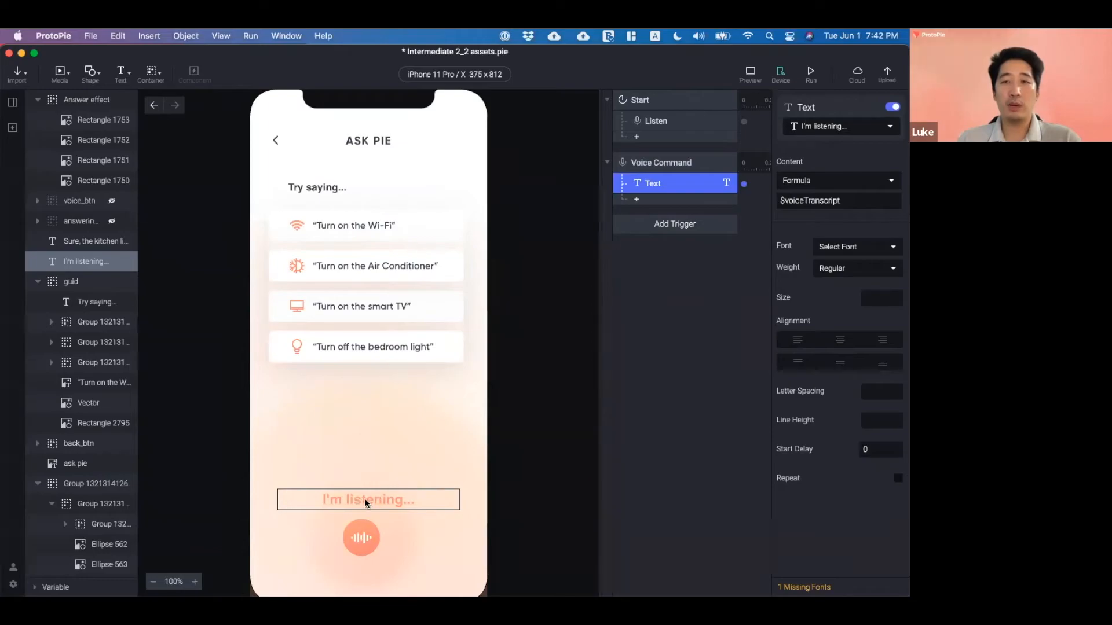
pyautogui.click(737, 298)
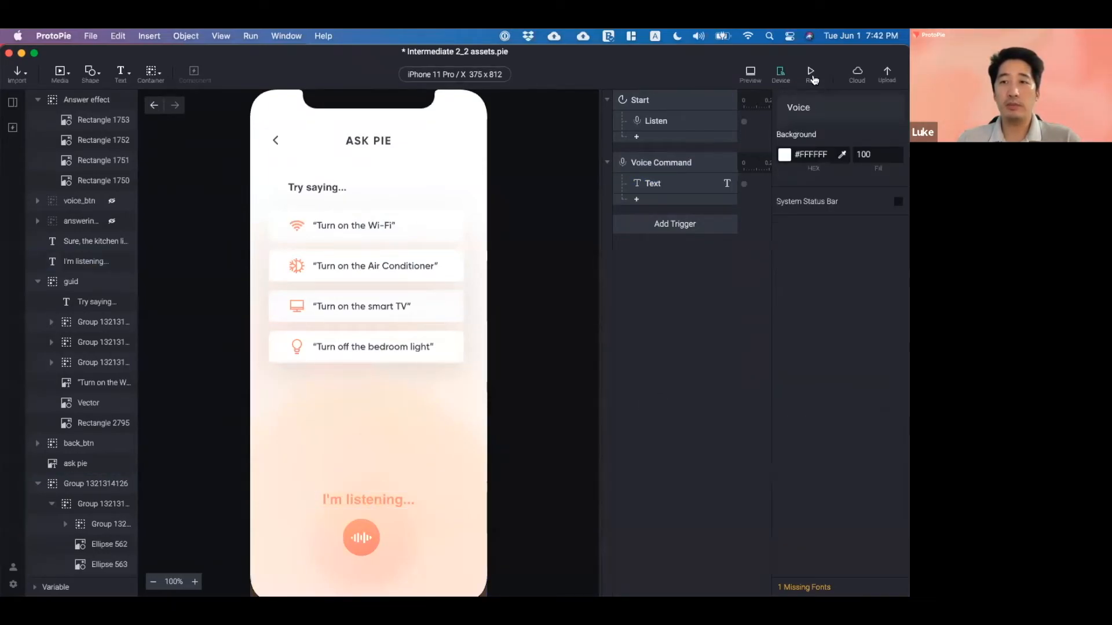
pyautogui.click(811, 74)
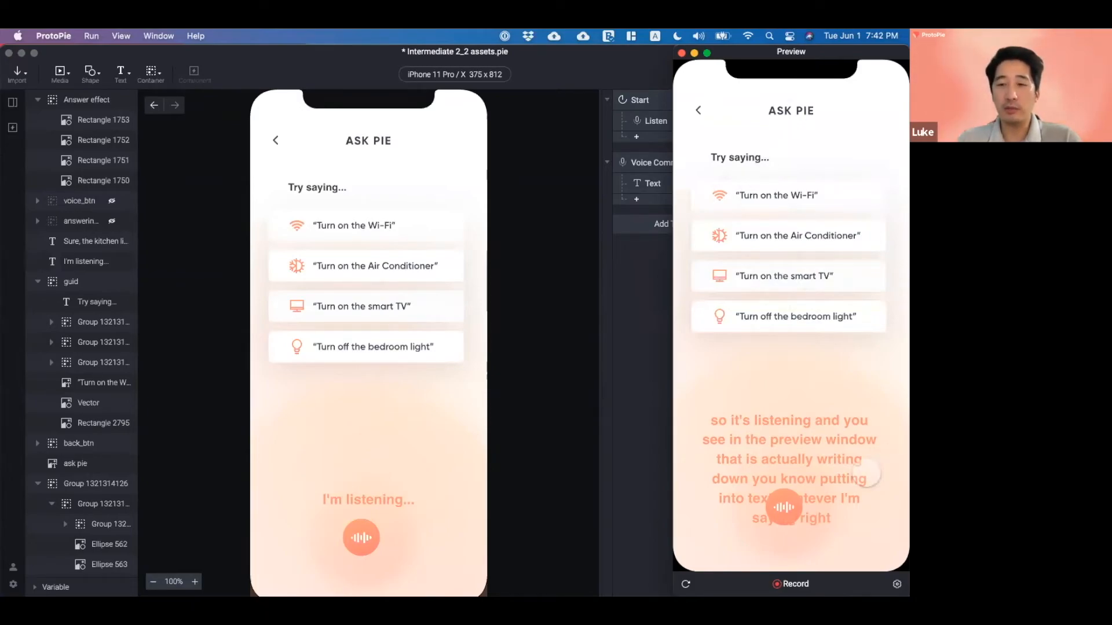
# - Run the Voice scene preview again to check the live speech transcription, and return to the editor
pyautogui.click(631, 363)
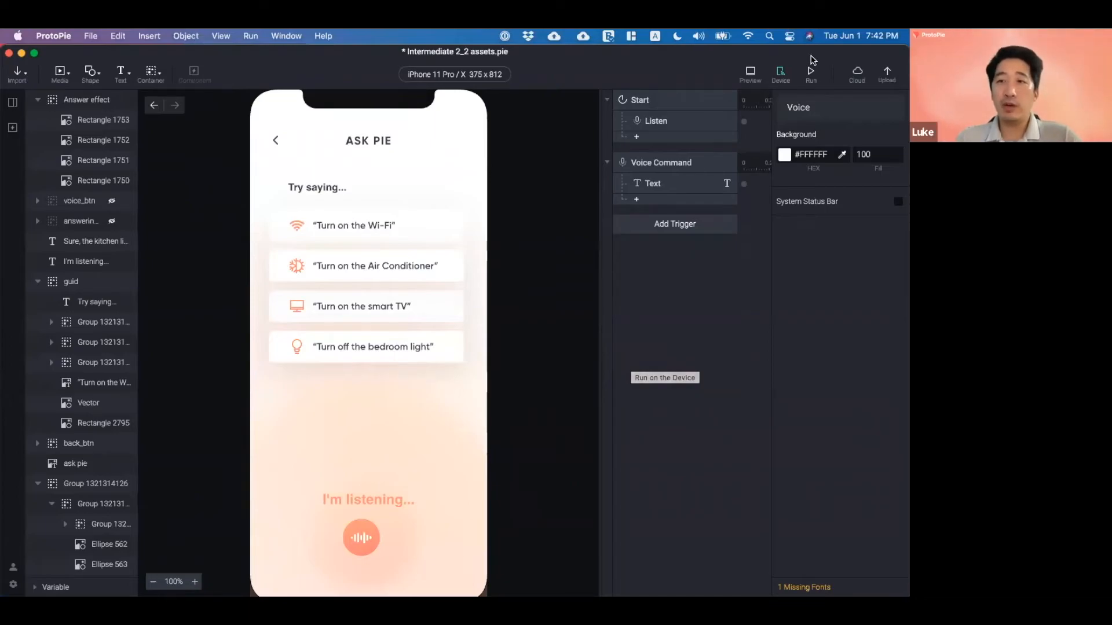
pyautogui.click(811, 74)
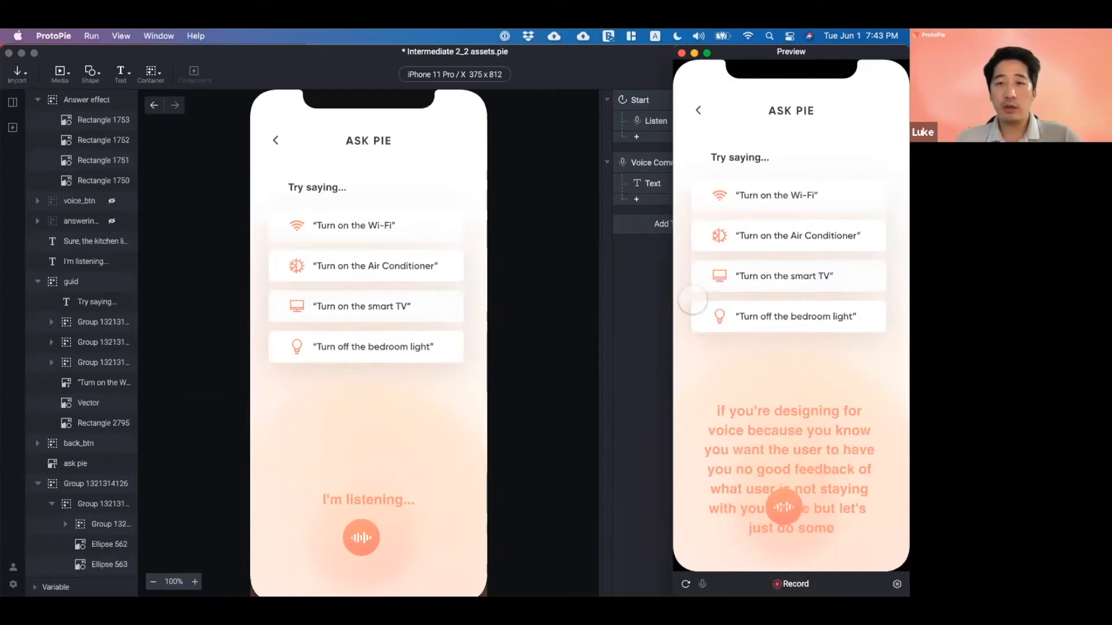
pyautogui.click(658, 293)
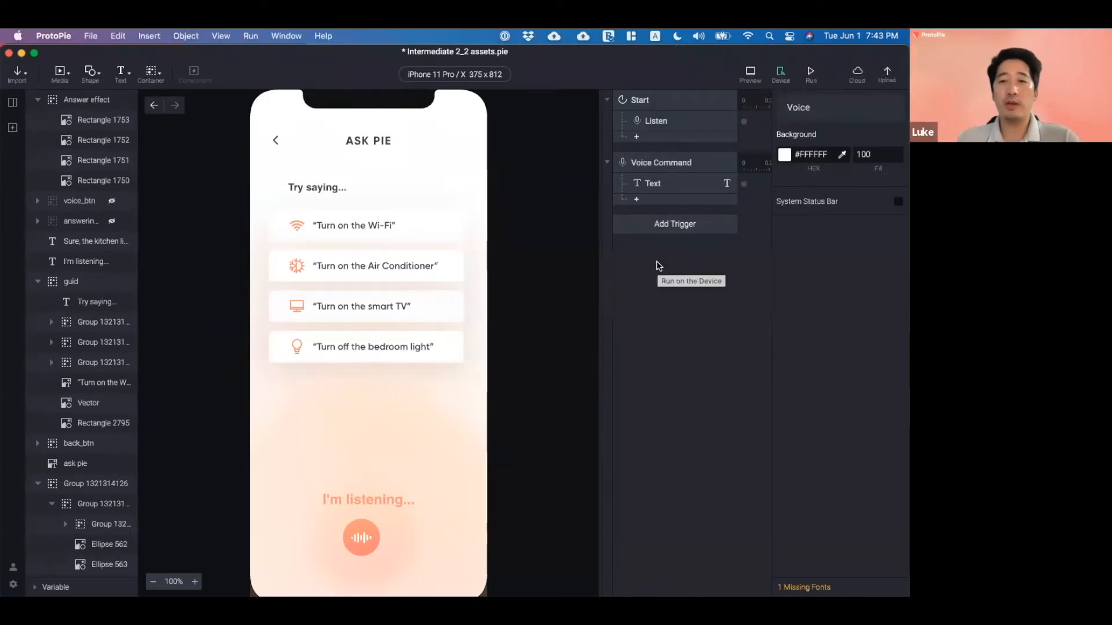
# - Add a second Voice Command trigger that fires after speaking and includes the phrases "off", "kitchen" and "lights" on separate lines
pyautogui.click(666, 231)
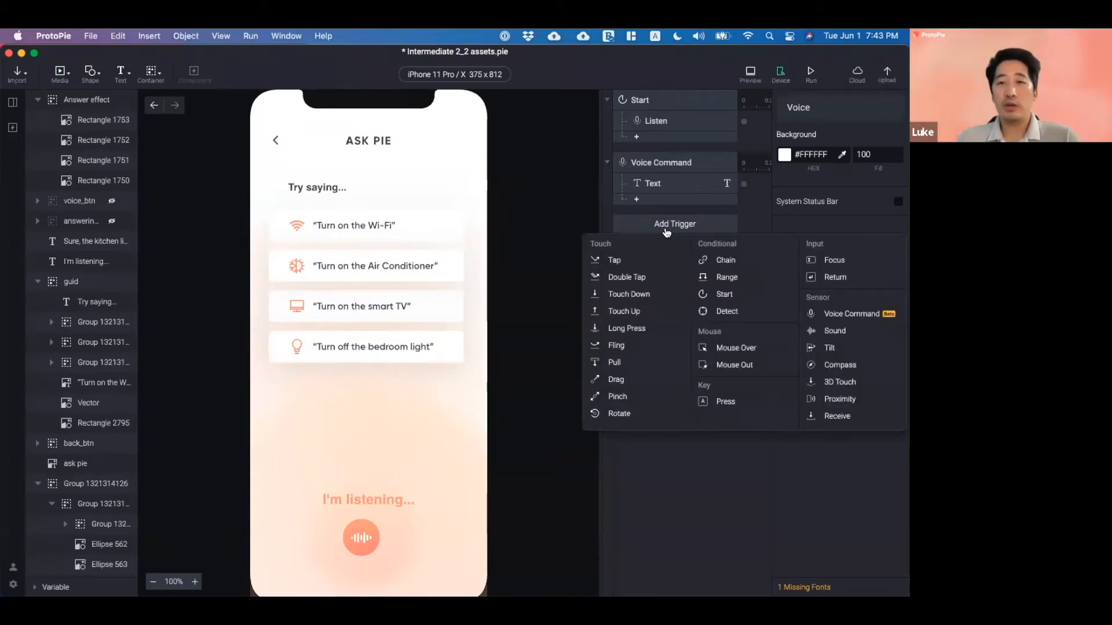
pyautogui.click(834, 315)
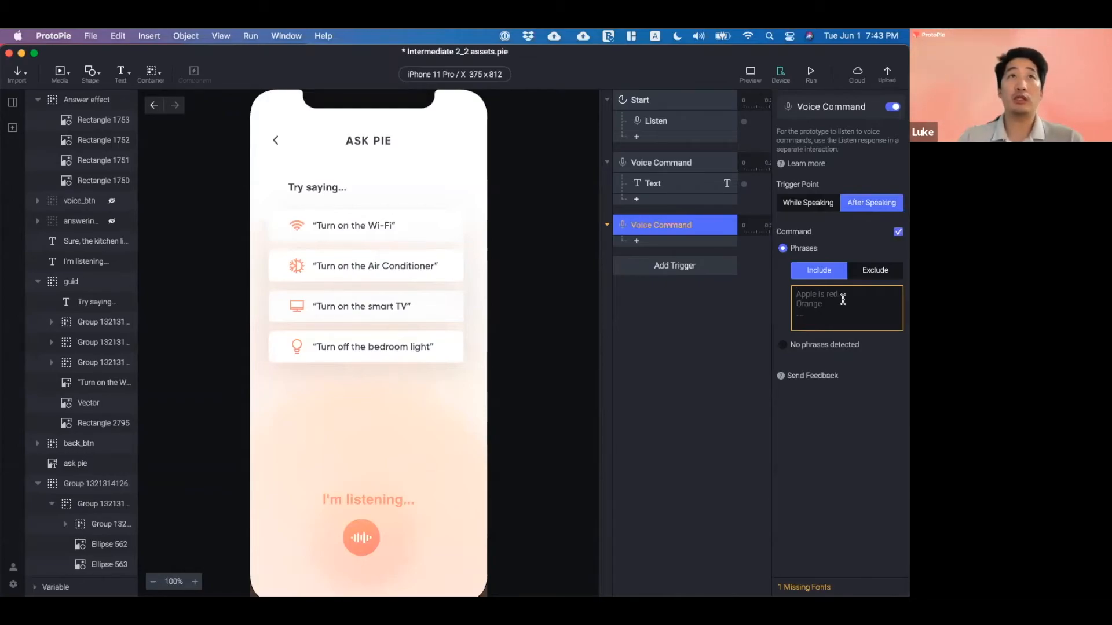
pyautogui.write('off')
pyautogui.press('Return')
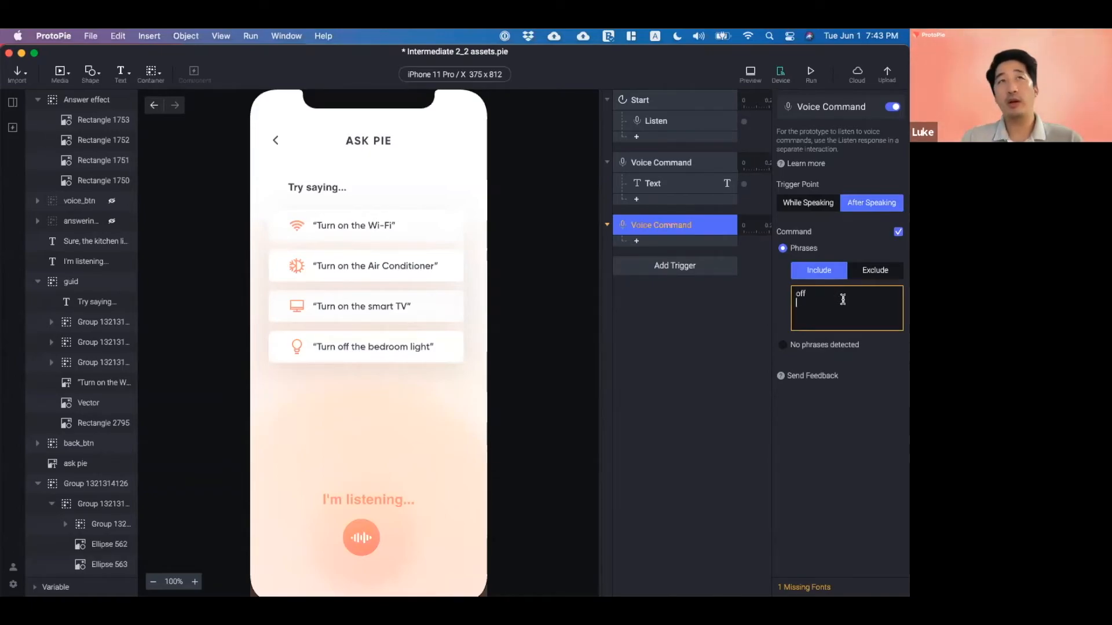
pyautogui.write('kitchen lights')
pyautogui.click(863, 443)
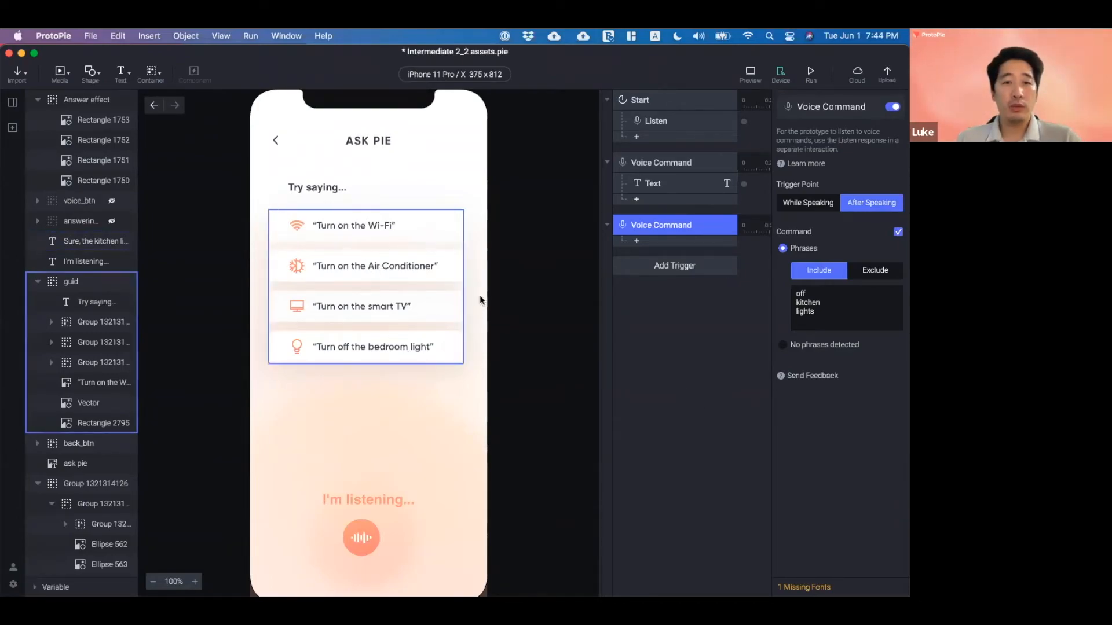
# - Take the "Try saying..." text layer out of the guid group and place it directly above the group
pyautogui.click(419, 332)
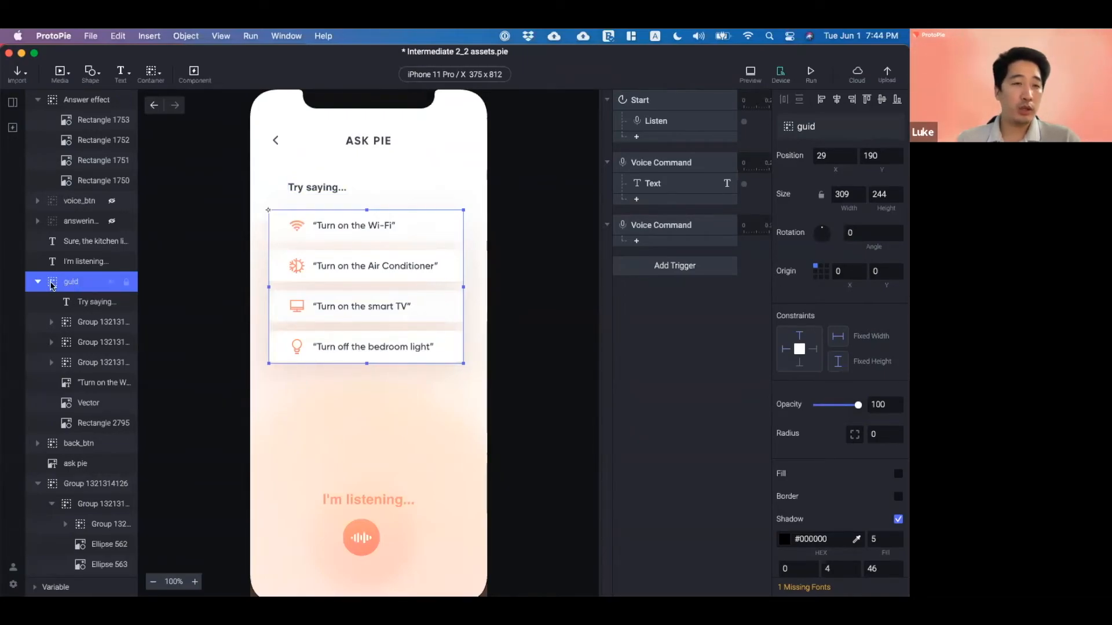
pyautogui.click(82, 303)
pyautogui.moveTo(82, 299); pyautogui.dragTo(82, 279)
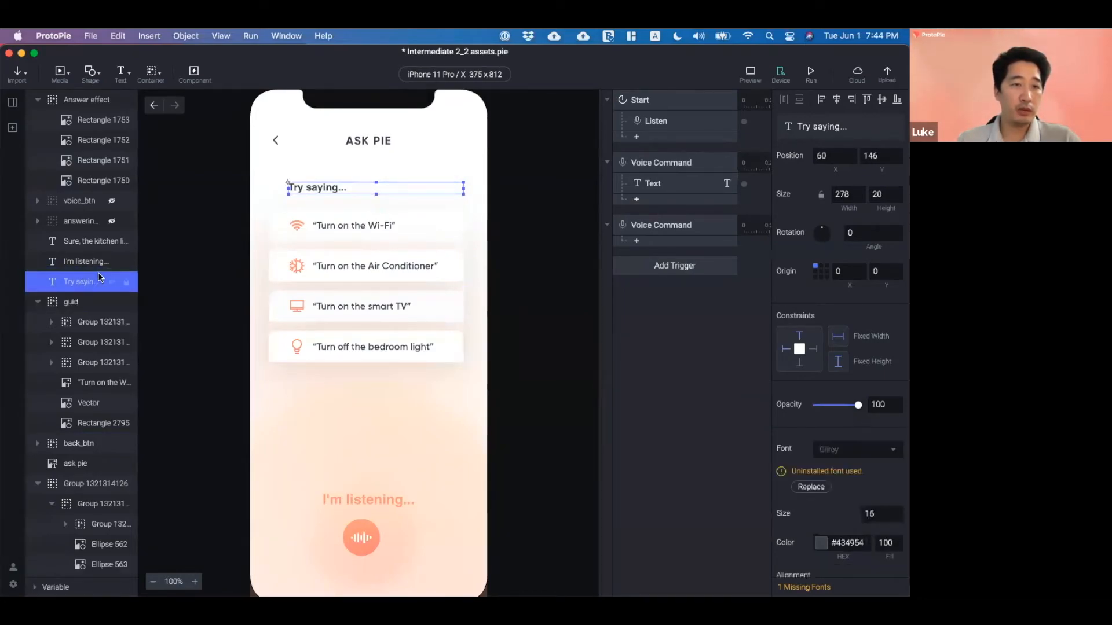
pyautogui.click(54, 304)
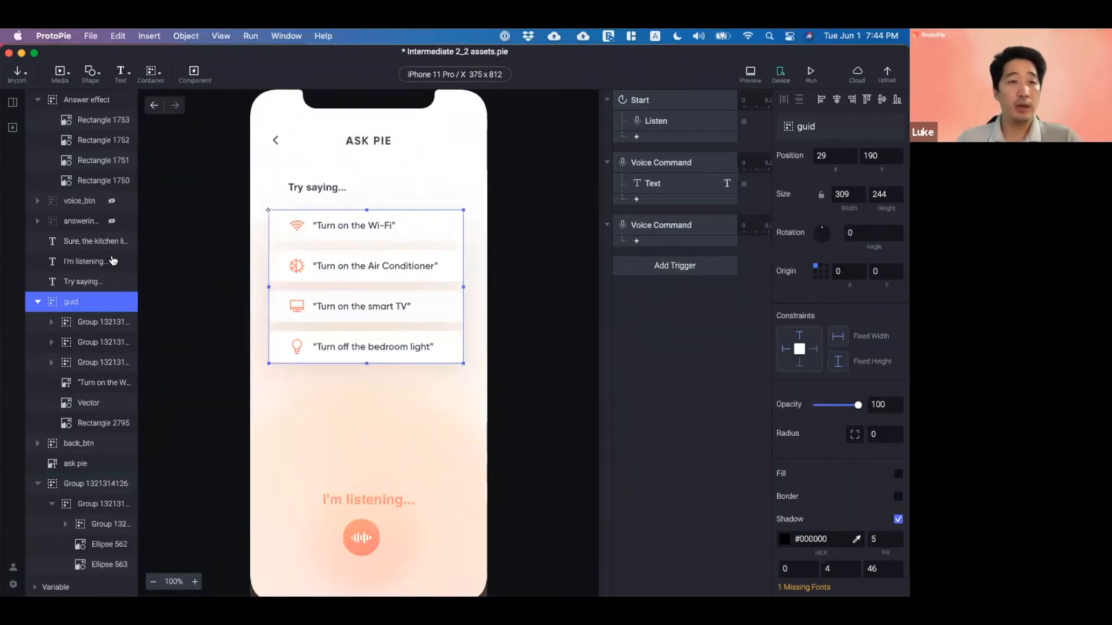
pyautogui.click(81, 282)
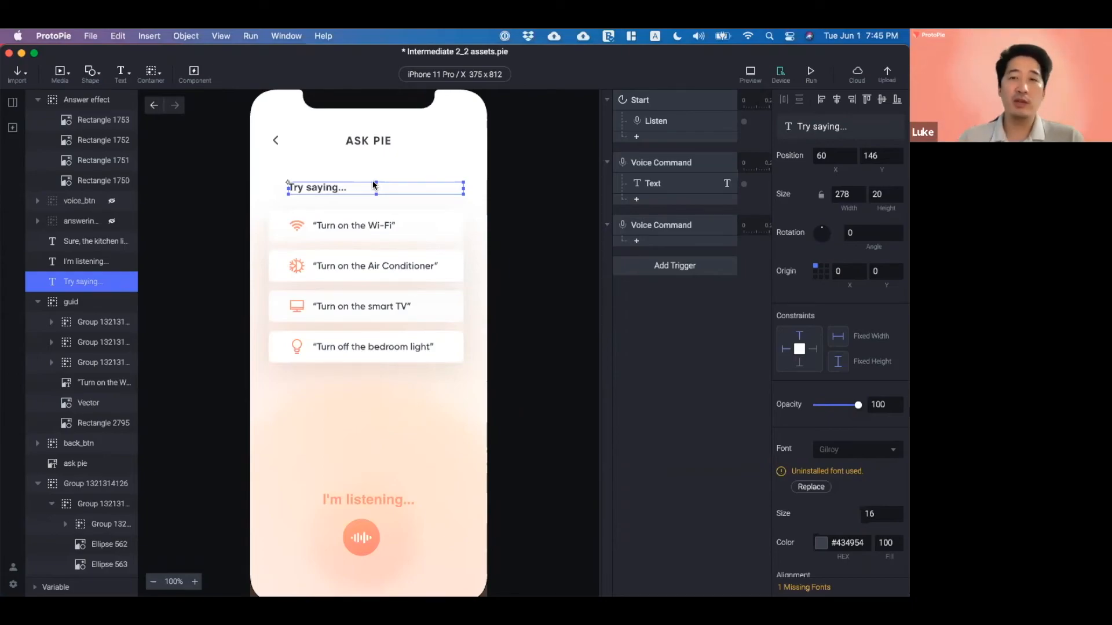
pyautogui.click(601, 216)
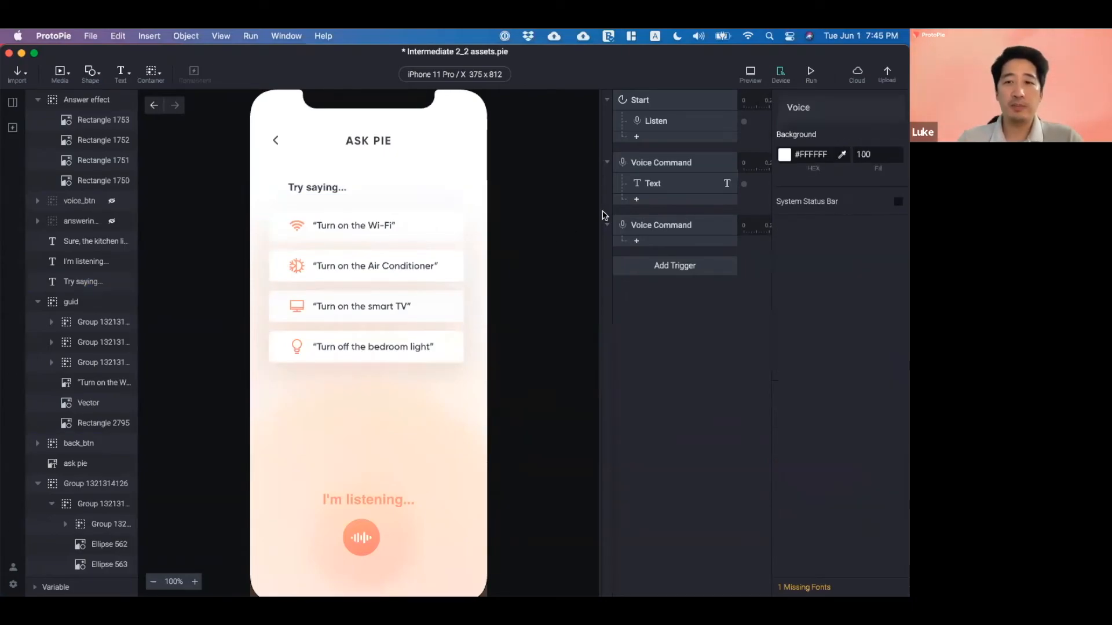
# - Add an Opacity response to the second Voice Command trigger that fades the guid group to 0
pyautogui.click(669, 228)
pyautogui.click(659, 245)
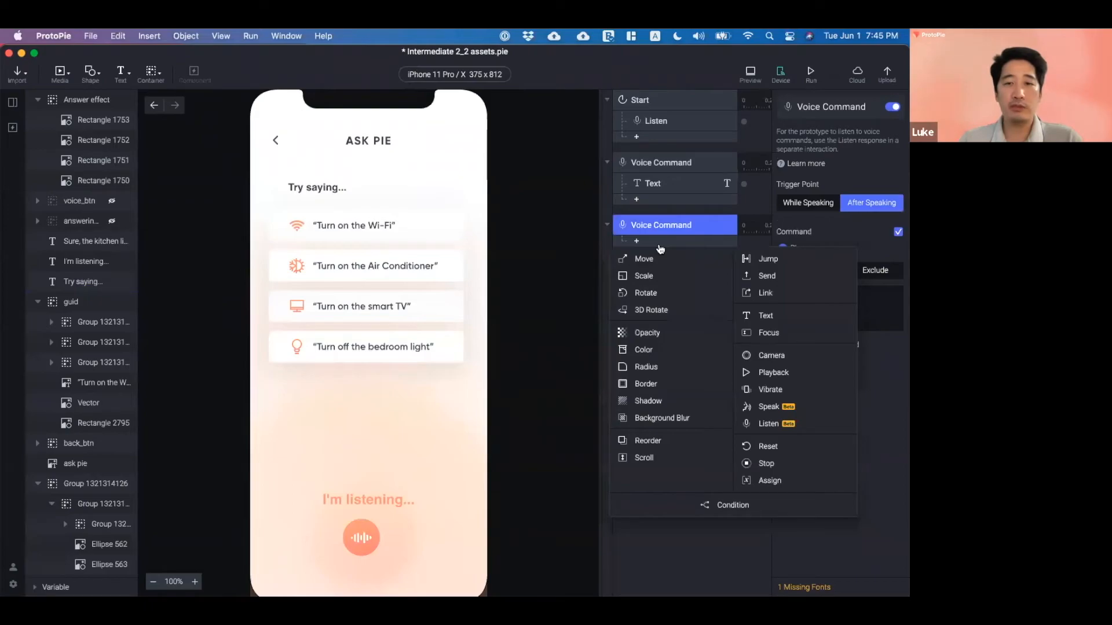
pyautogui.click(666, 335)
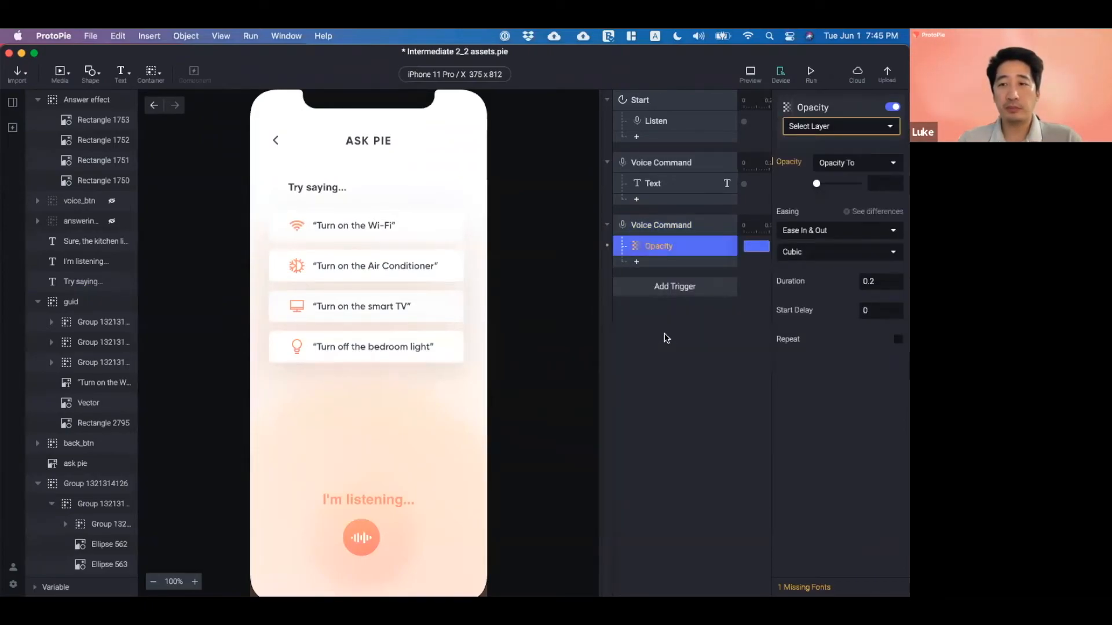
pyautogui.click(838, 127)
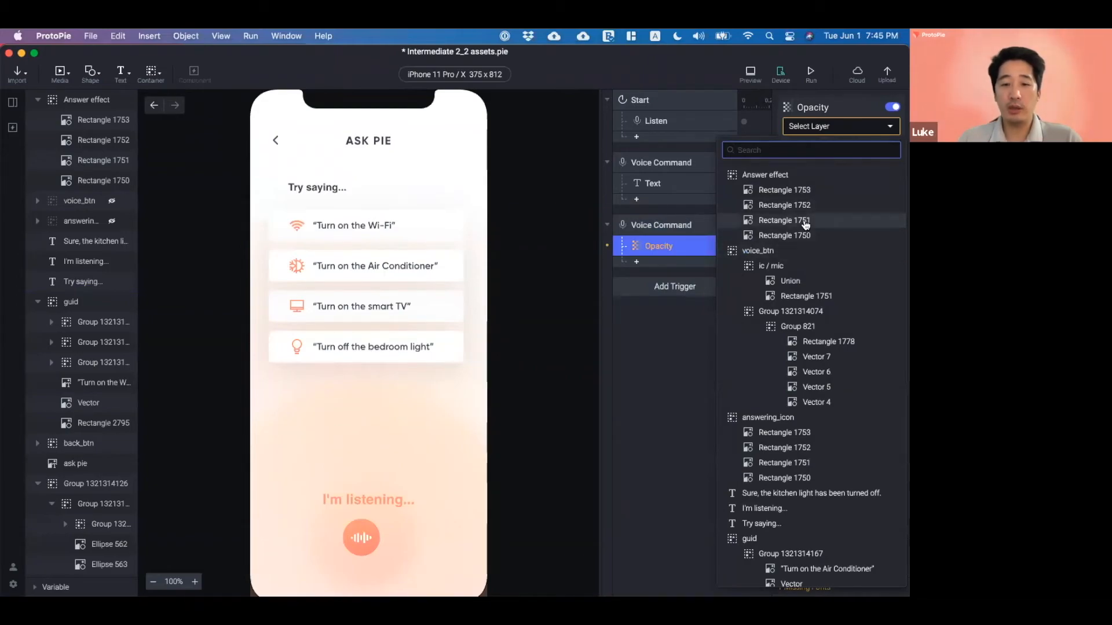
pyautogui.write('guid')
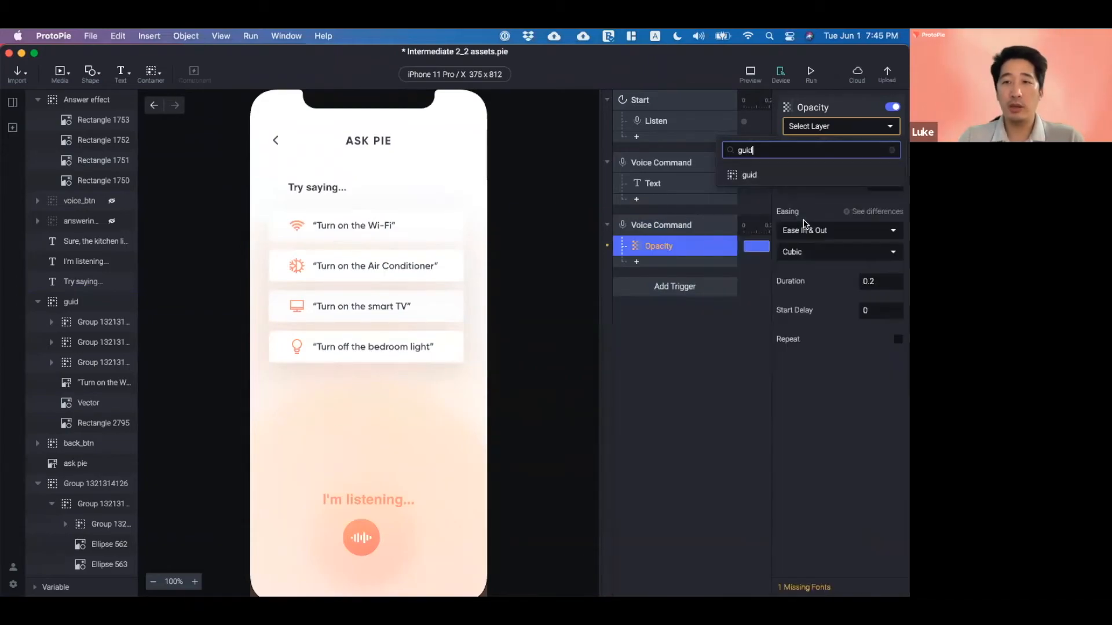
pyautogui.click(801, 176)
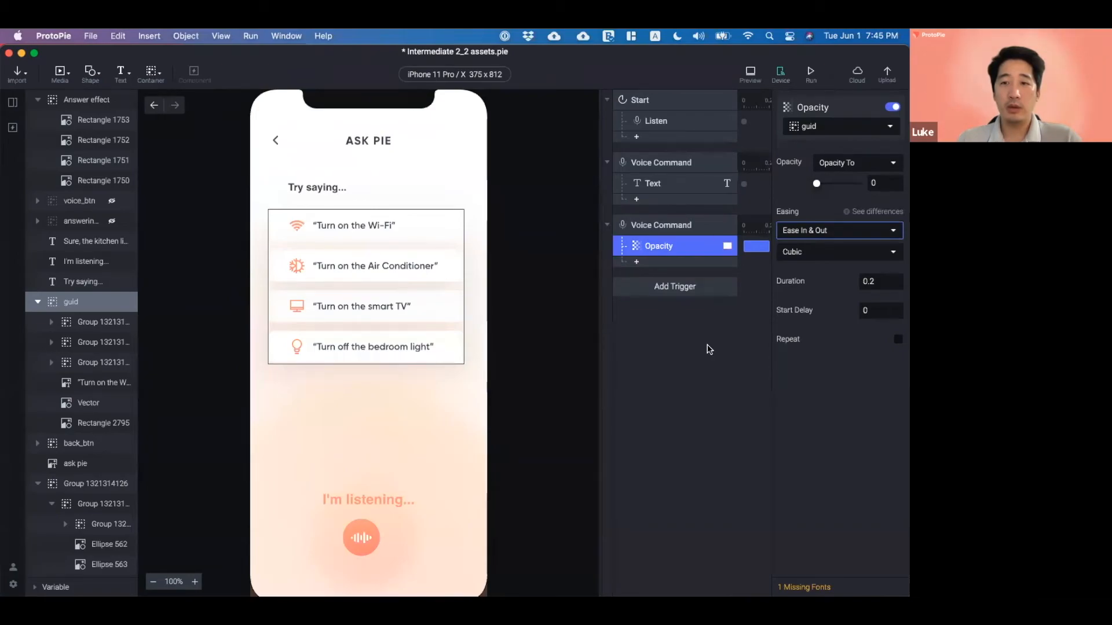
# - Add a Text response to the second Voice Command trigger and target the "Try saying..." text layer
pyautogui.click(658, 267)
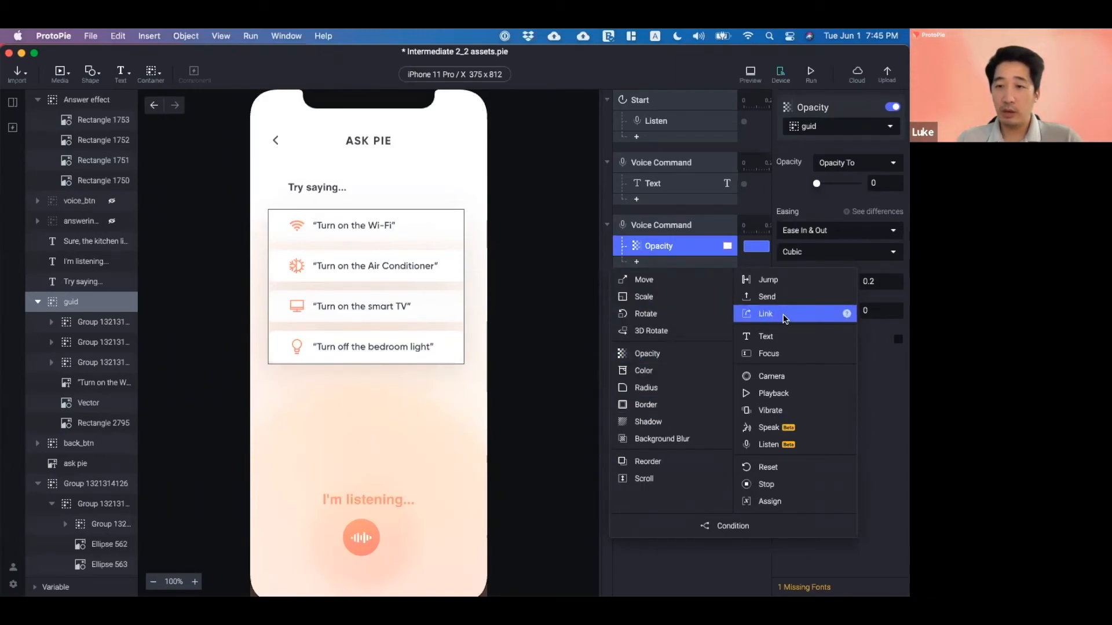
pyautogui.click(787, 335)
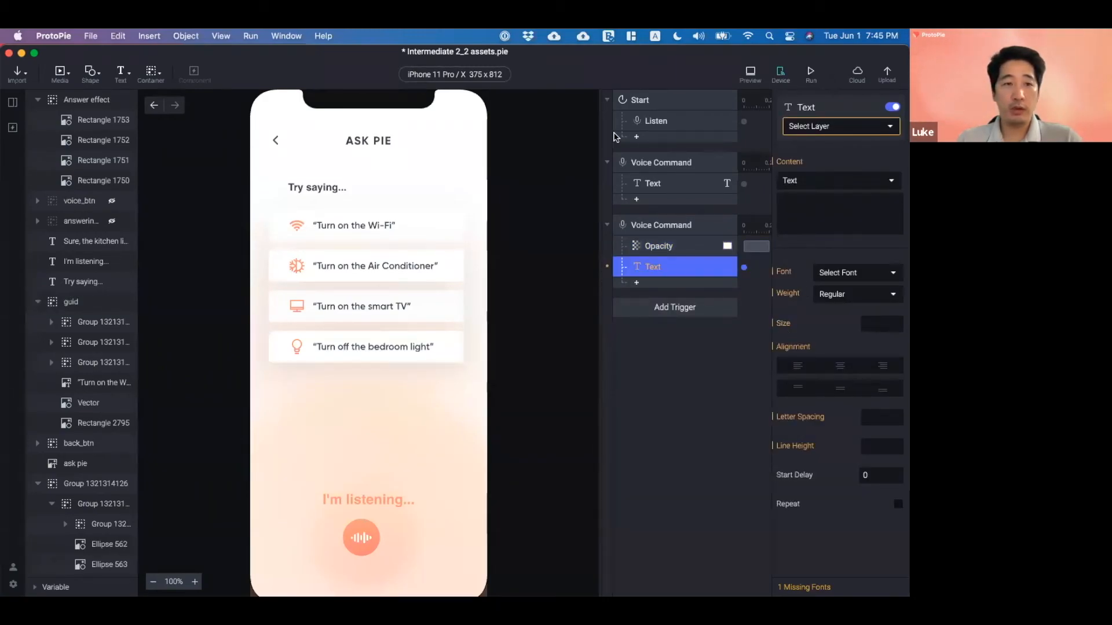
pyautogui.click(75, 281)
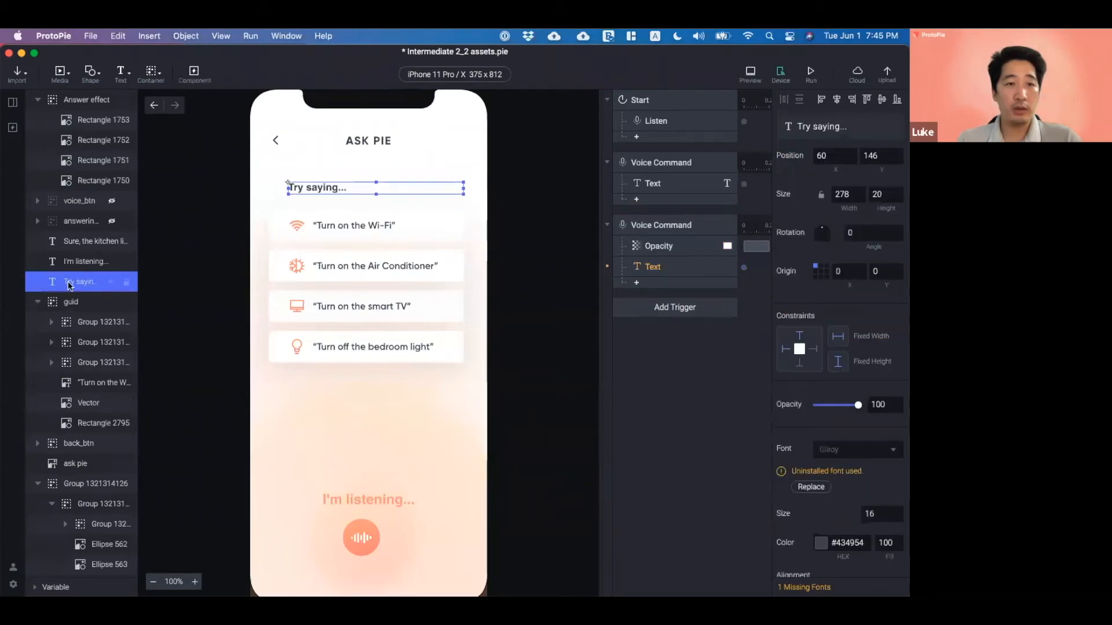
pyautogui.click(653, 266)
pyautogui.click(819, 126)
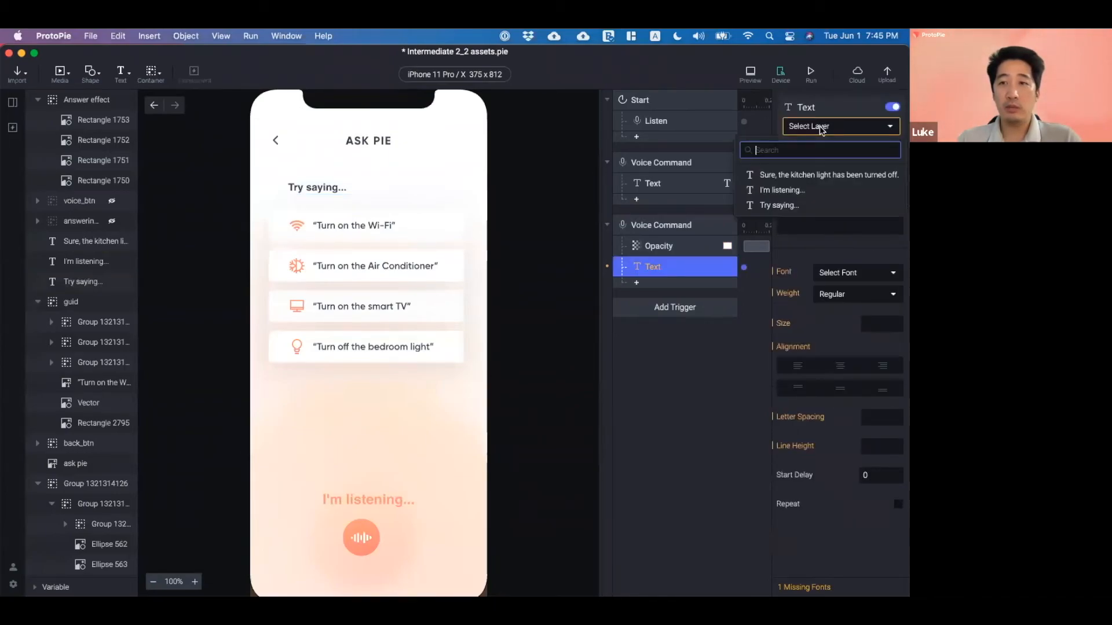
pyautogui.click(806, 206)
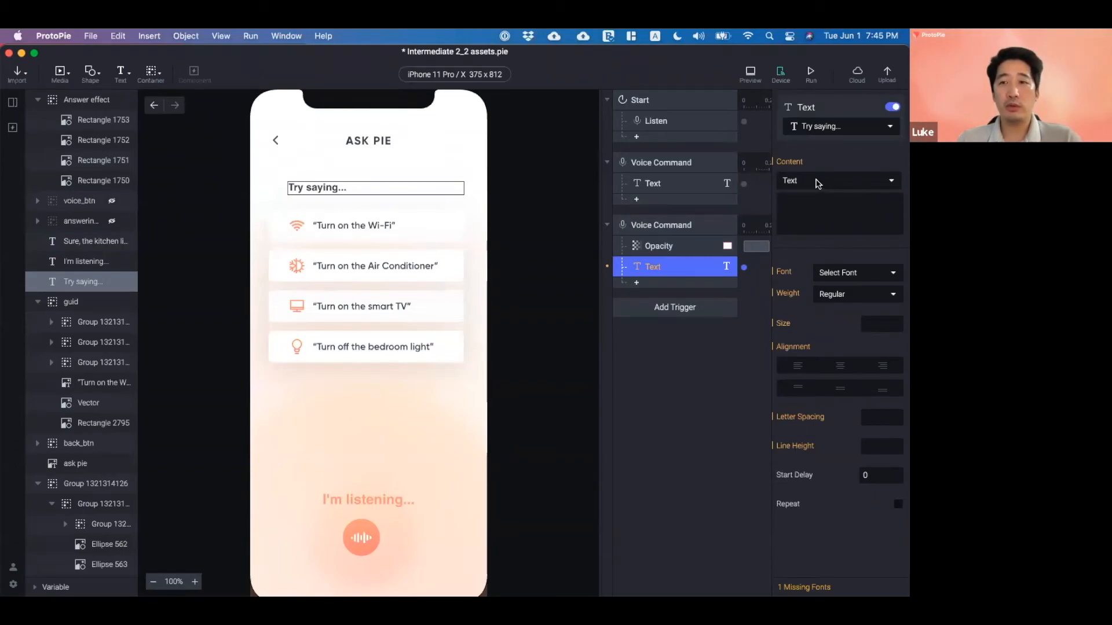
# - Set the new Text response's content to the plain text "OK. Turning off the kitchen lights."
pyautogui.click(817, 181)
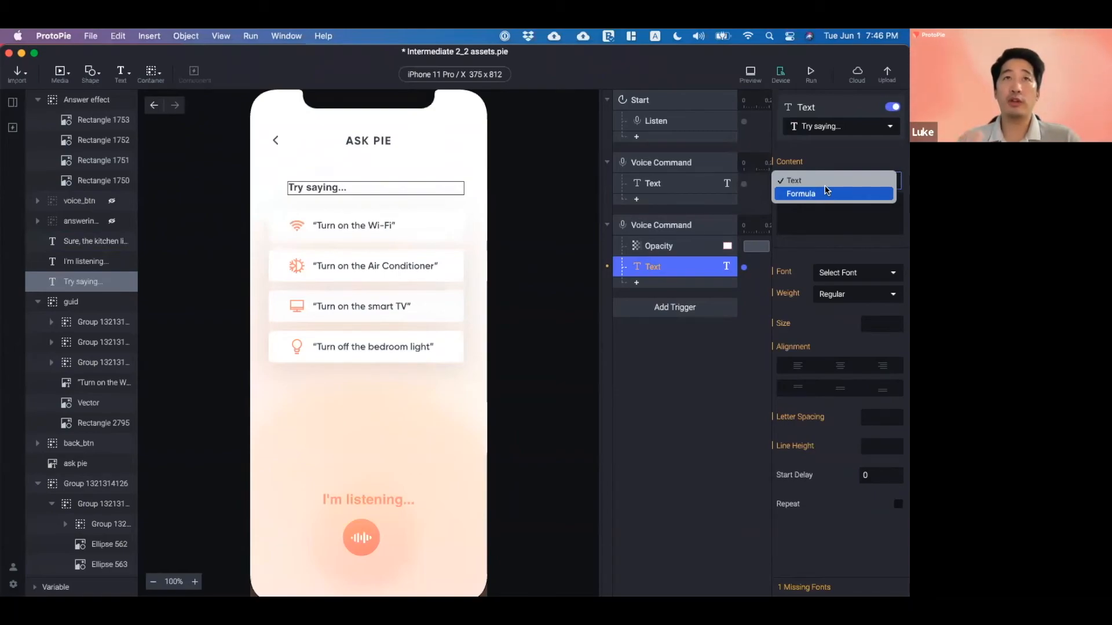
pyautogui.click(827, 179)
pyautogui.write('OK')
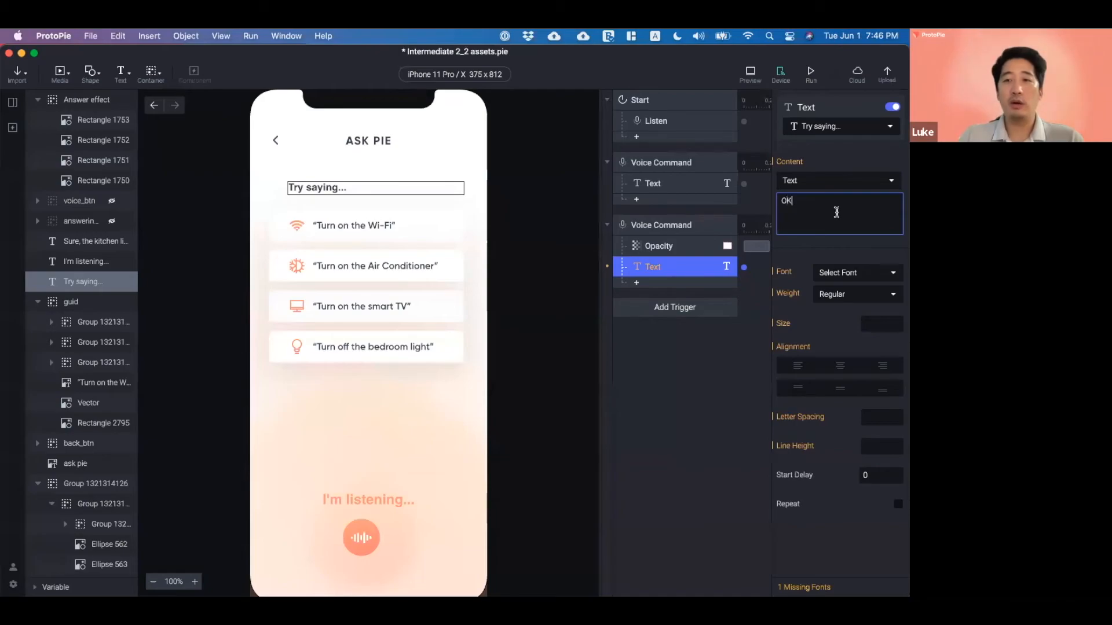
pyautogui.write('. Turn')
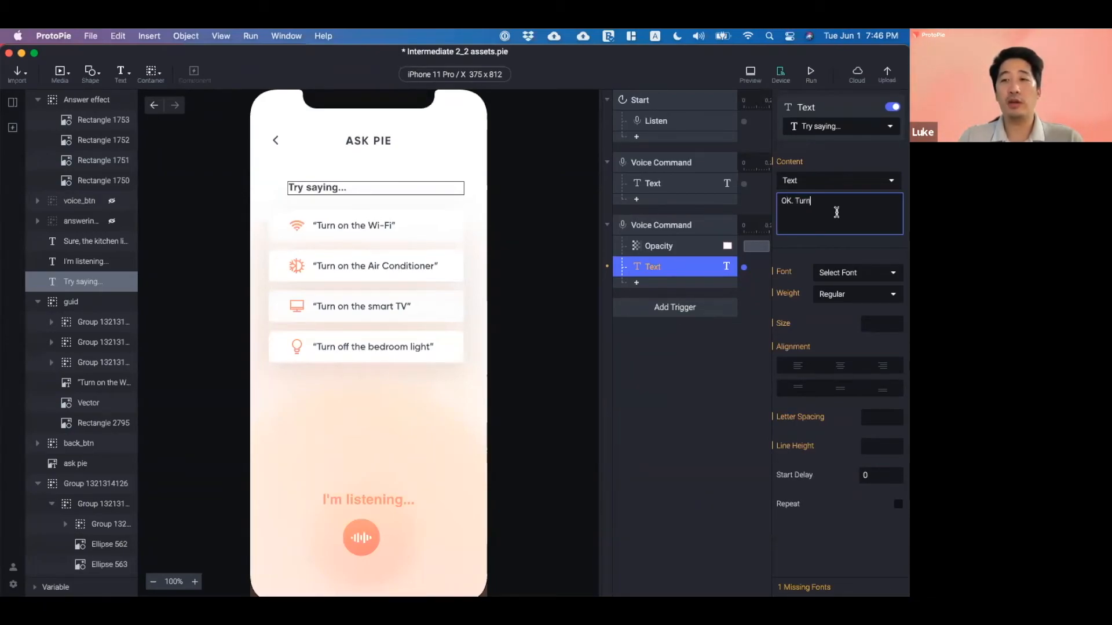
pyautogui.write('ing off the ')
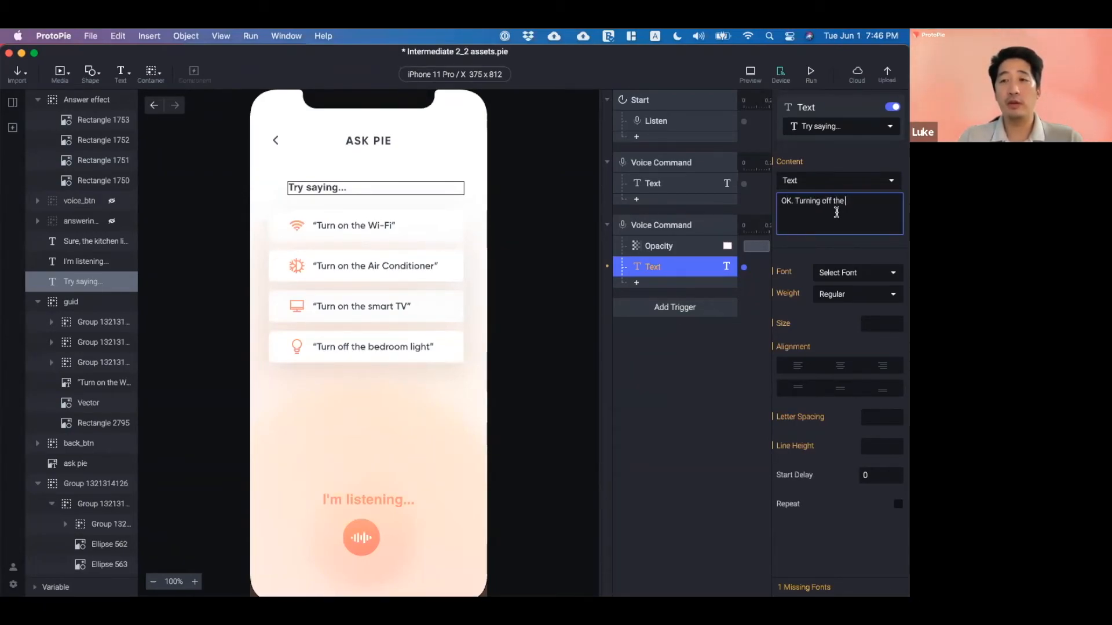
pyautogui.write('kitchen lights.')
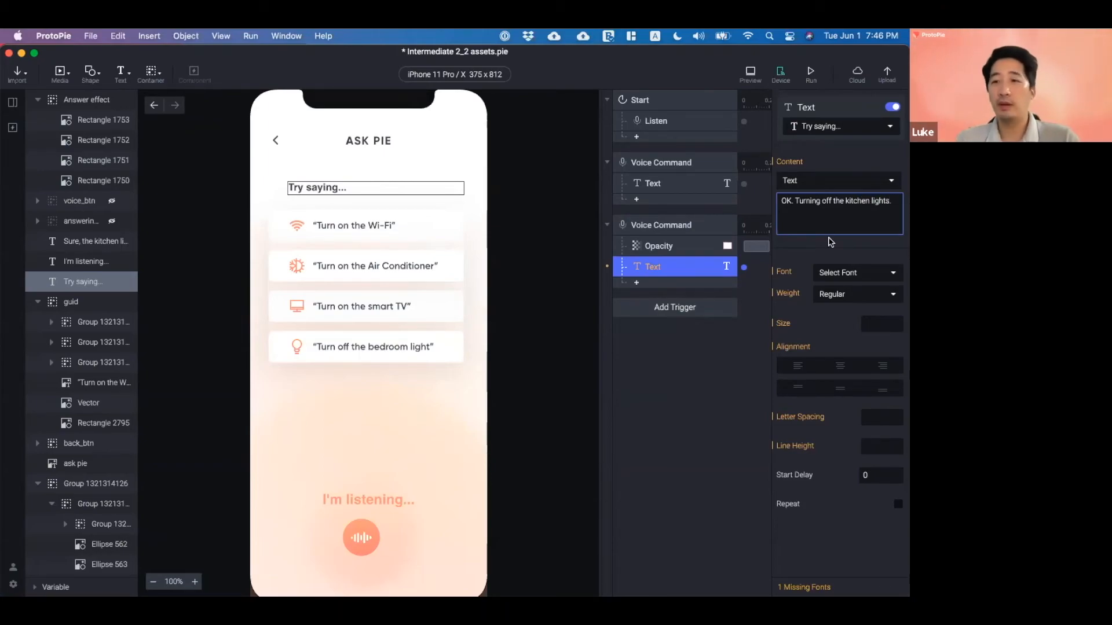
pyautogui.click(831, 242)
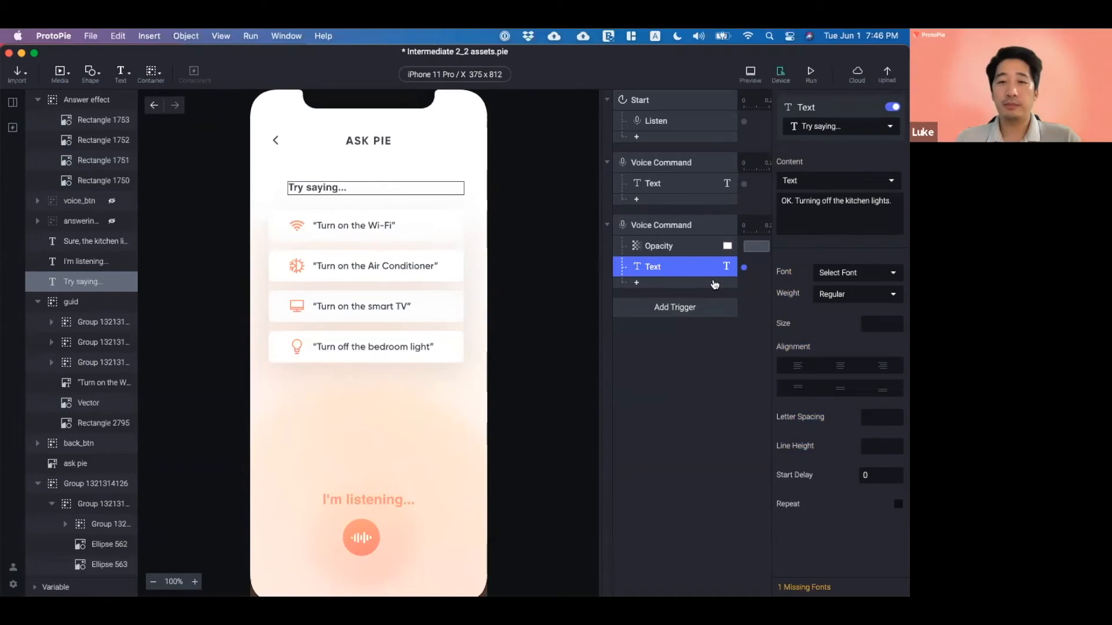
# - Preview the Voice scene and test the spoken command for turning off the kitchen lights
pyautogui.click(681, 286)
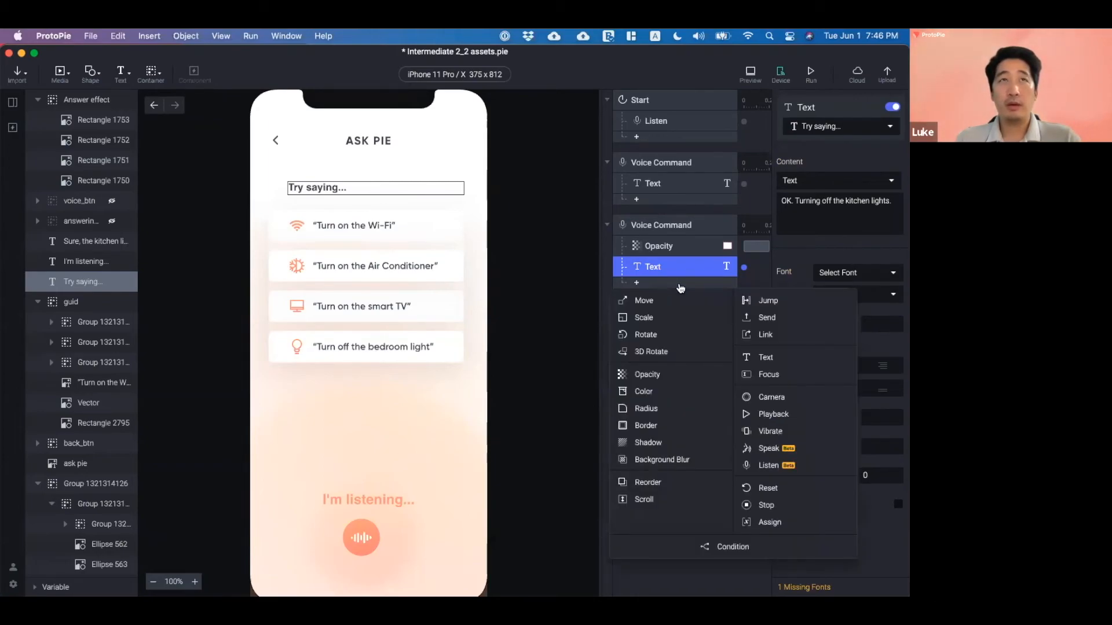
pyautogui.click(698, 236)
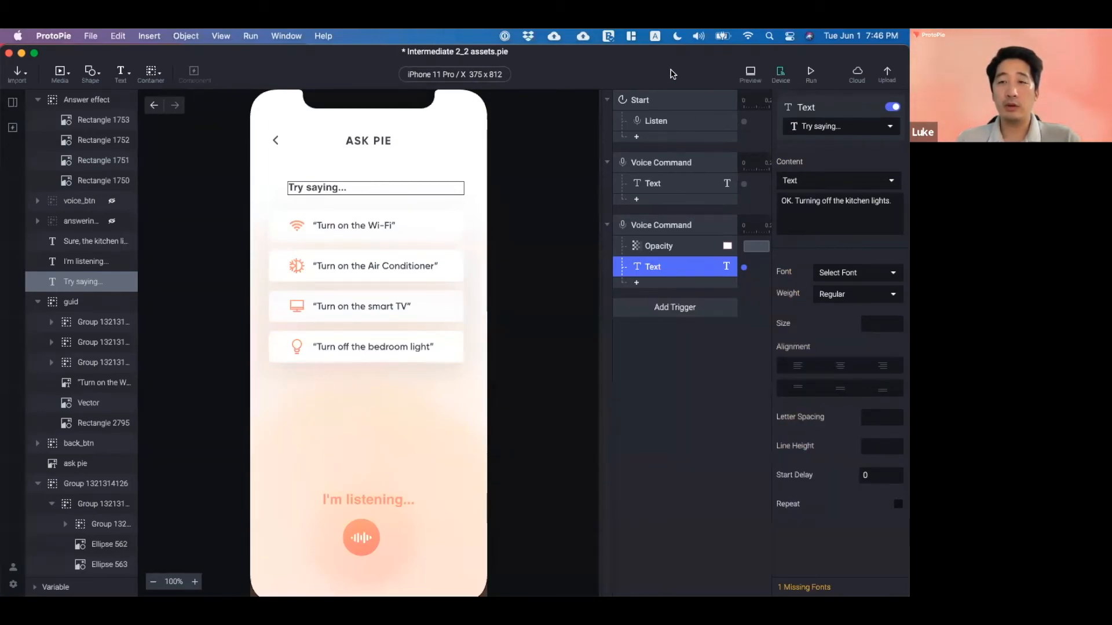
pyautogui.click(810, 73)
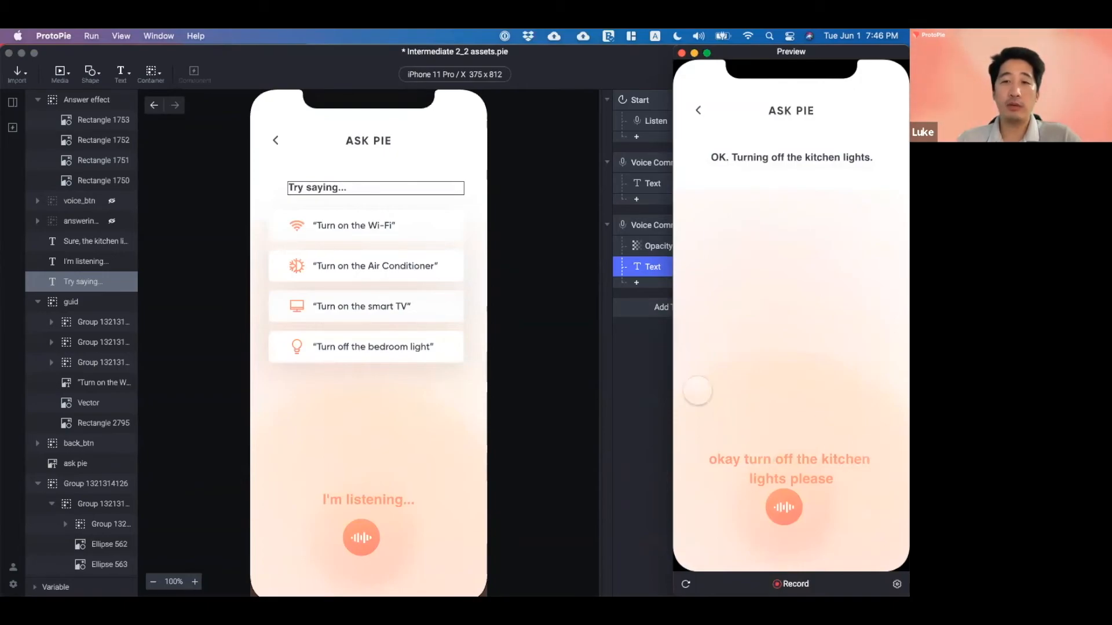
pyautogui.click(640, 328)
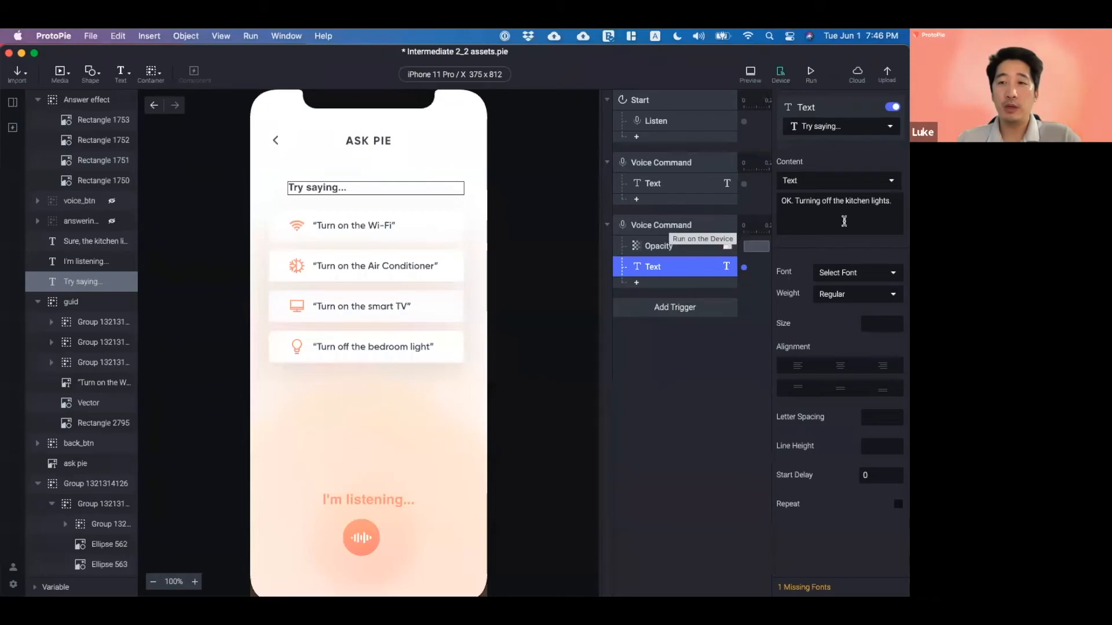
# - Review the included phrases of the second Voice Command trigger and compare them with the command transcribed in the preview
pyautogui.click(684, 225)
pyautogui.moveTo(824, 308); pyautogui.dragTo(827, 318)
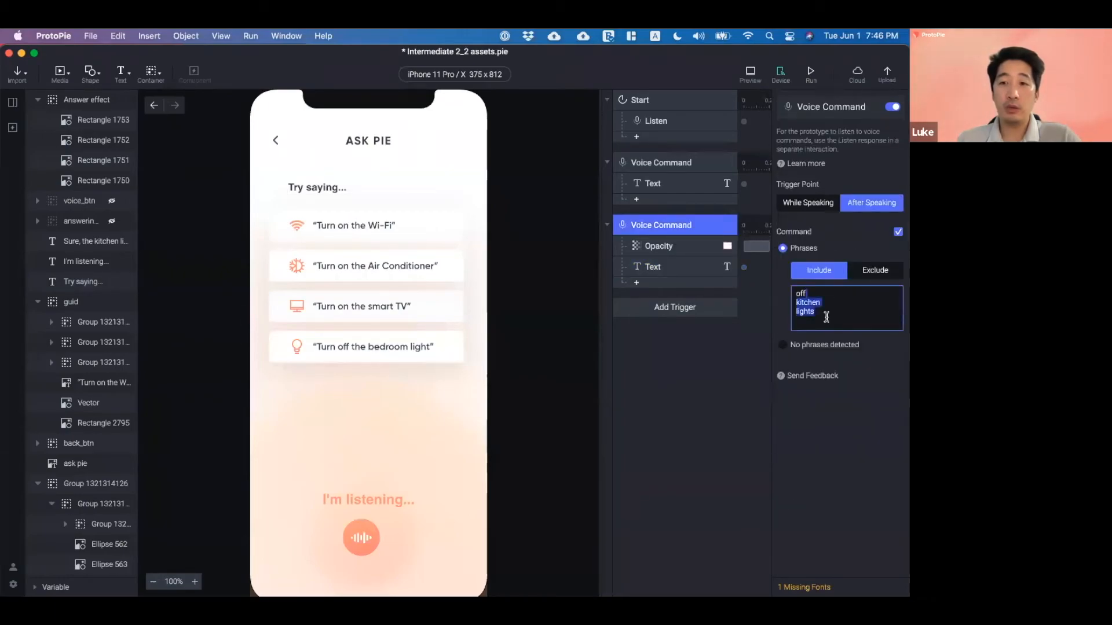
pyautogui.click(826, 317)
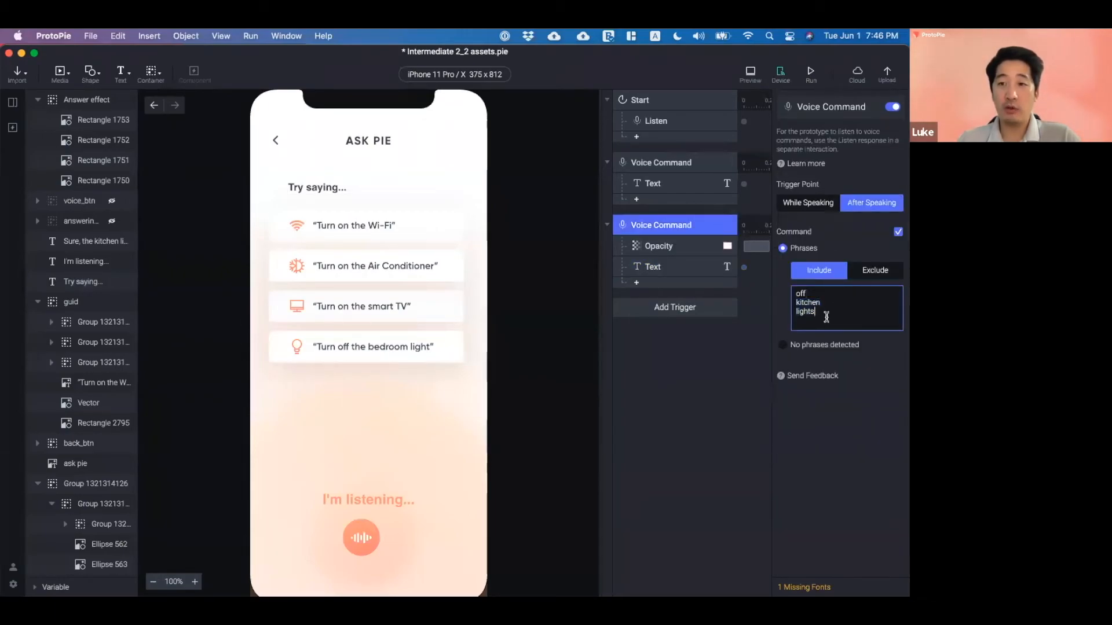
pyautogui.press('super+grave')
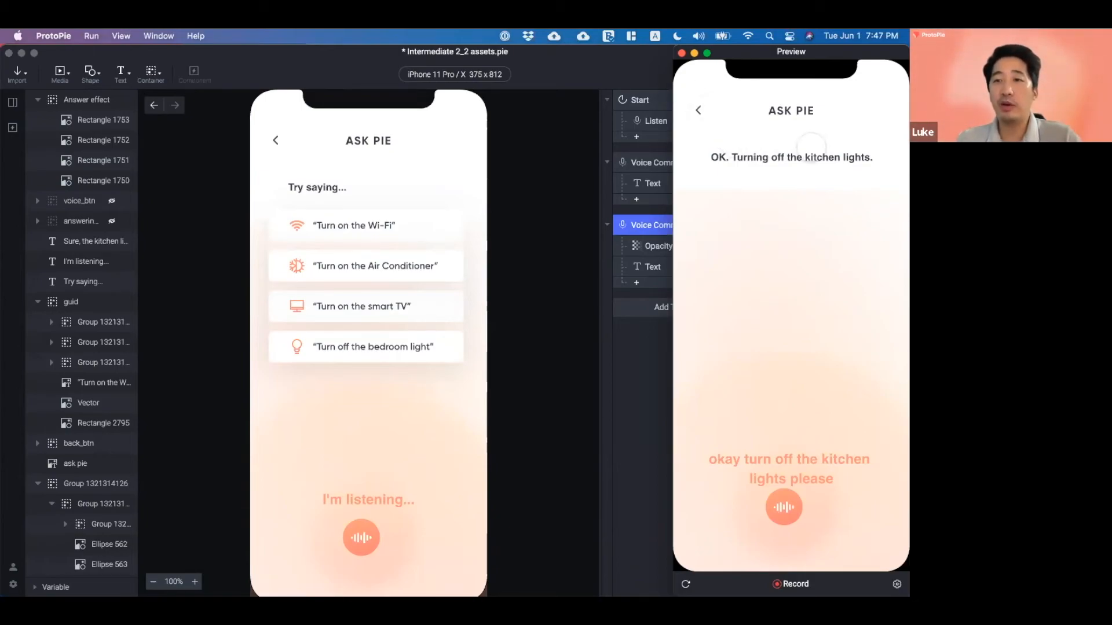
# - Add a Speak response to the second Voice Command trigger with the text content "OK. Turning off the kitchen lights."
pyautogui.click(650, 280)
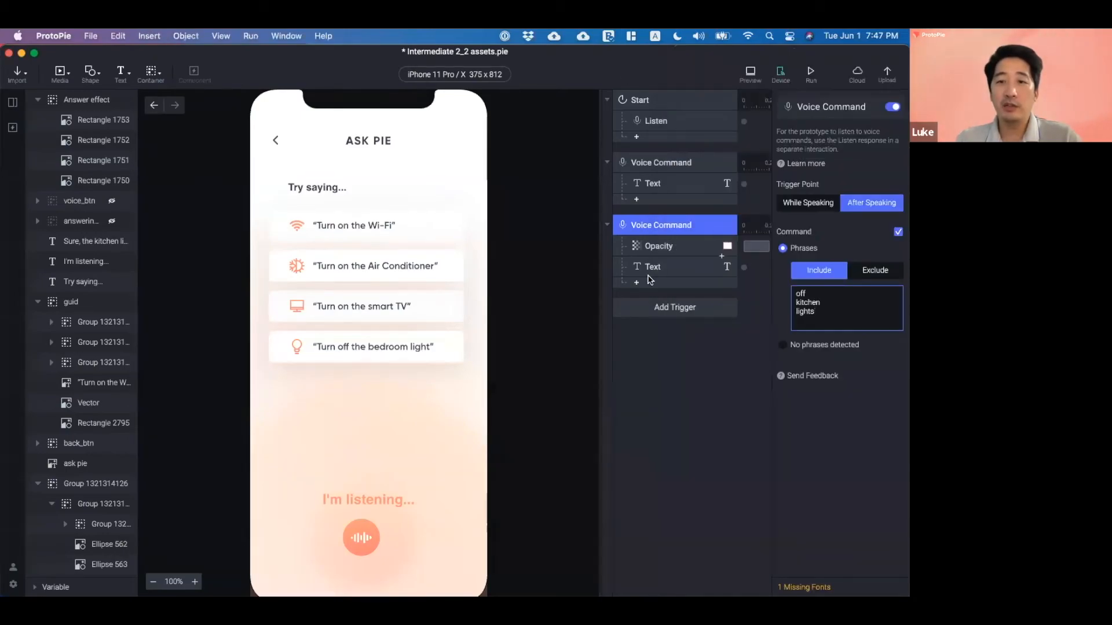
pyautogui.click(637, 283)
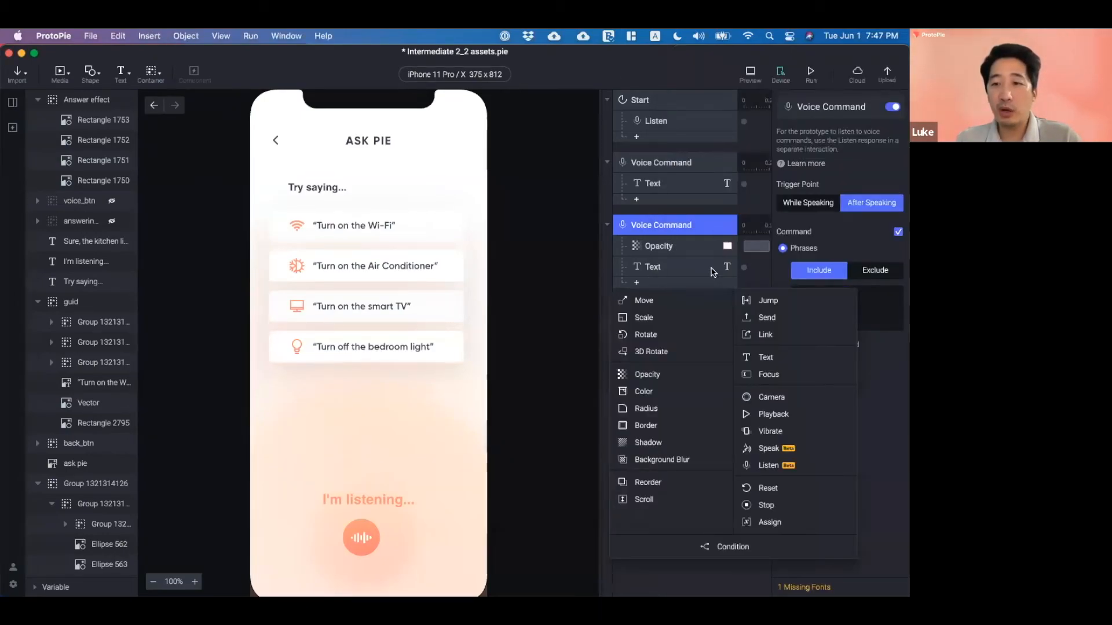
pyautogui.click(821, 453)
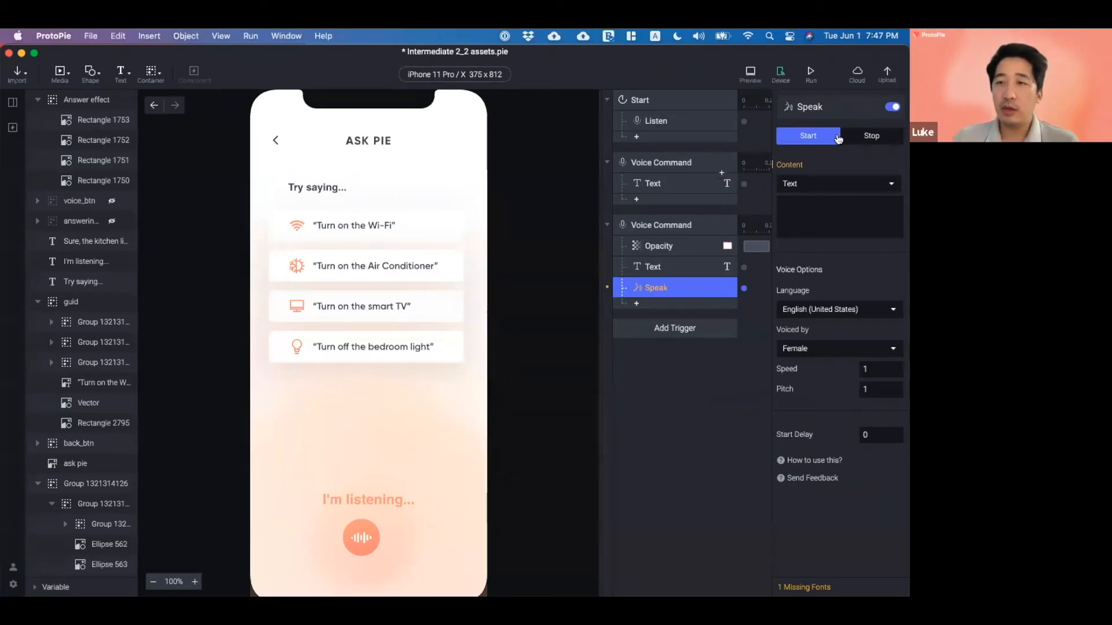
pyautogui.click(836, 206)
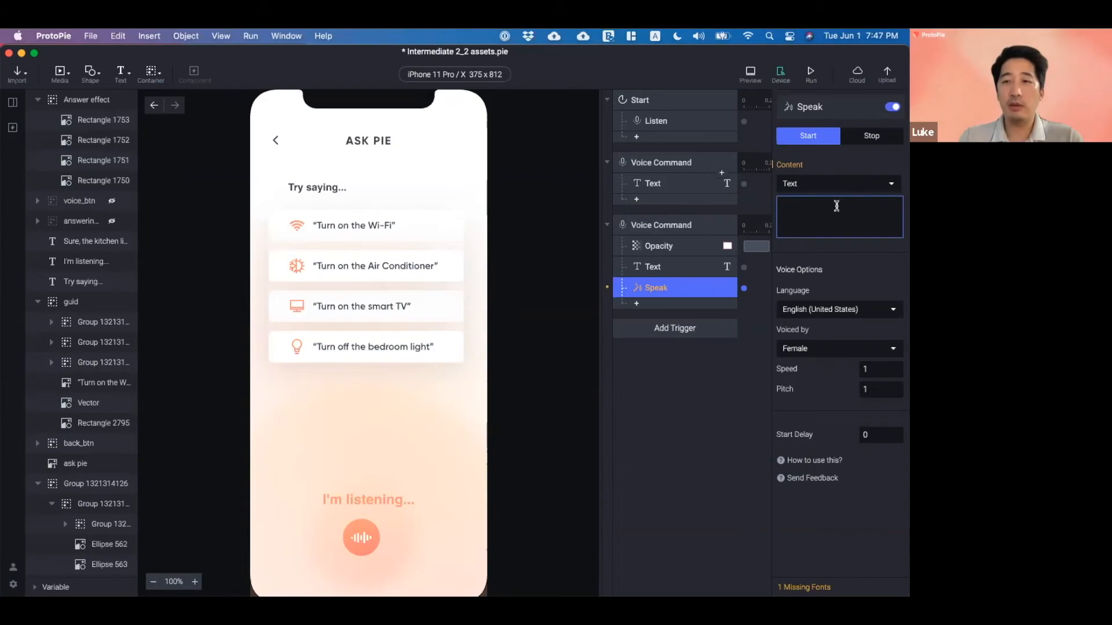
pyautogui.write('Ok')
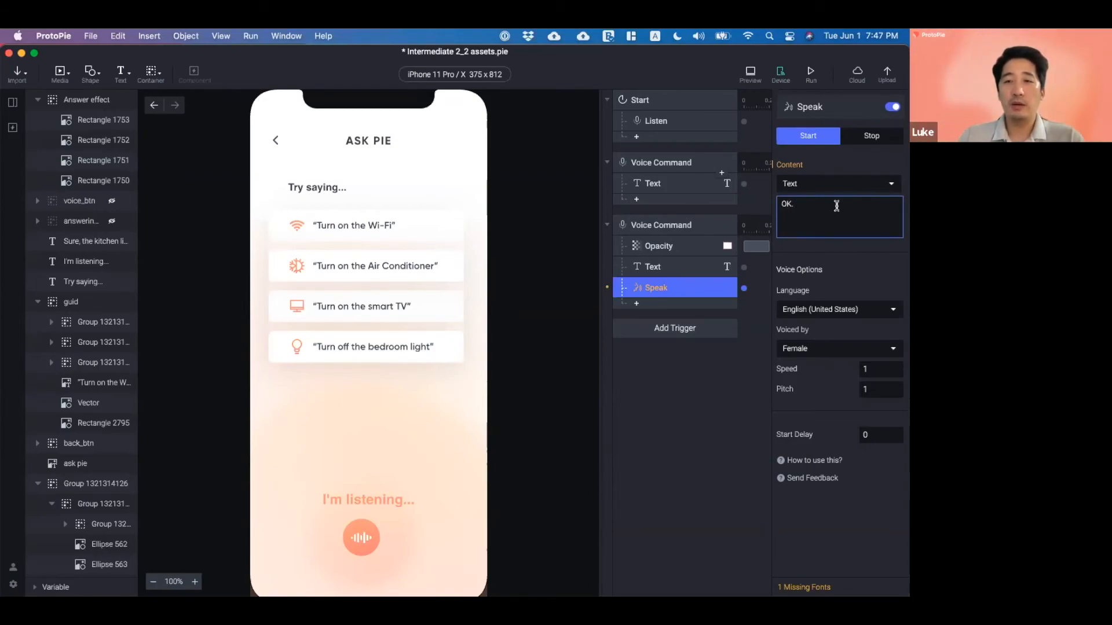
pyautogui.write('. Turning off the ')
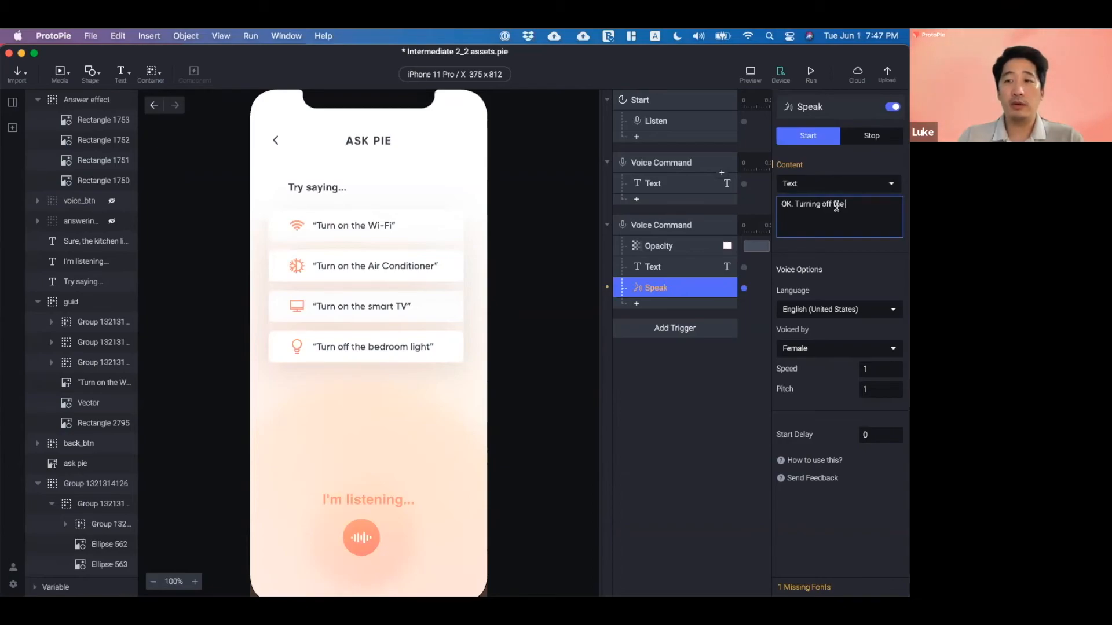
pyautogui.write('kitchen lights.')
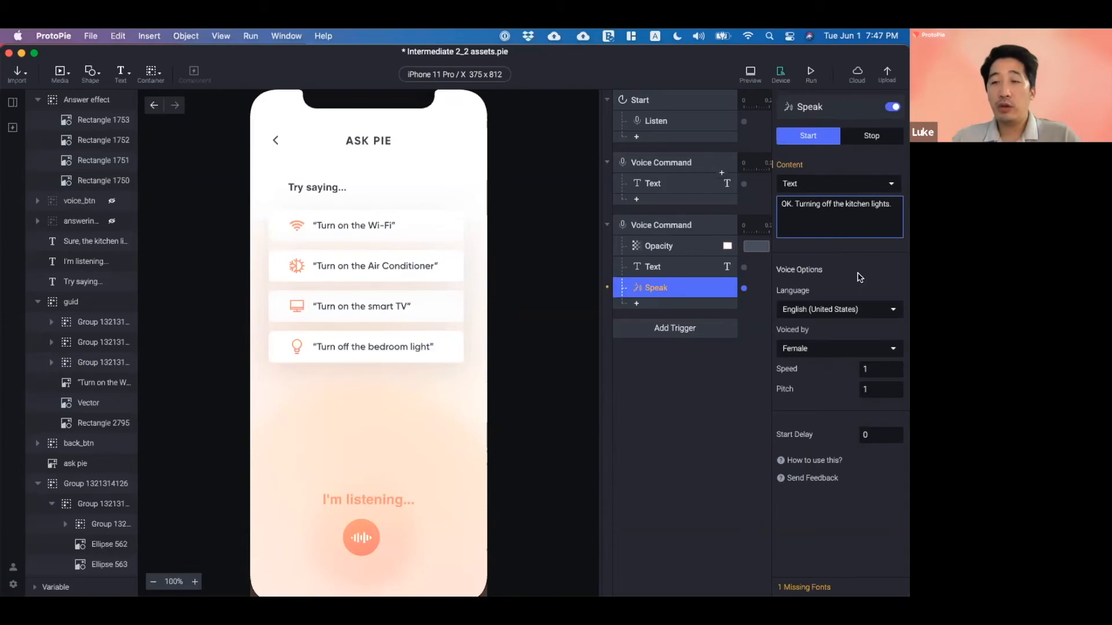
# - Examine the Speak response's language and voice options, keeping English (United States) and Female selected
pyautogui.click(853, 311)
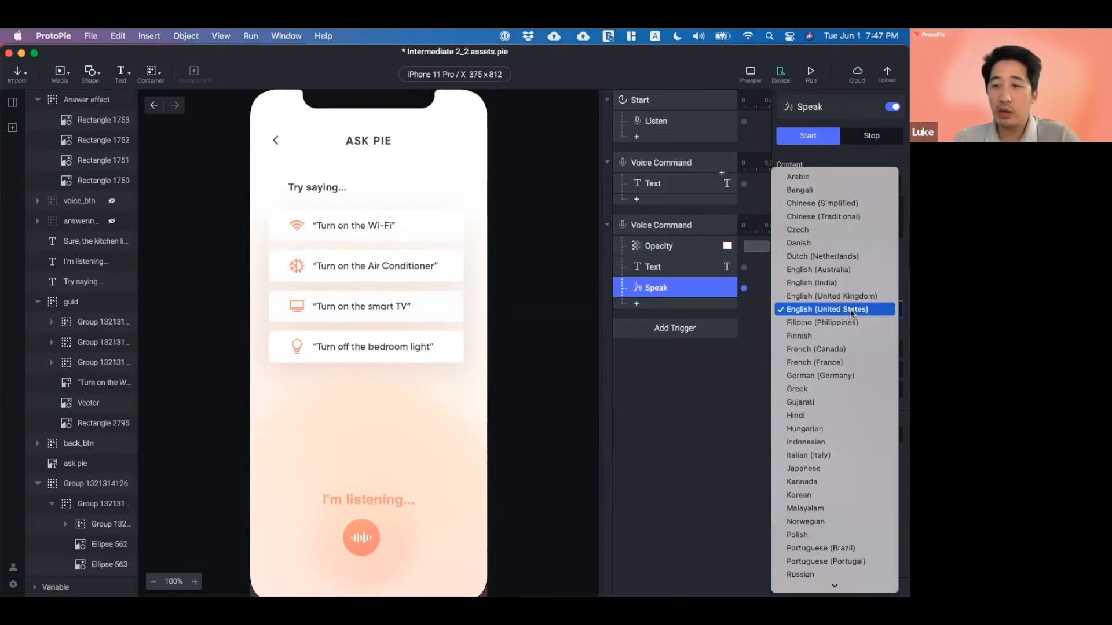
pyautogui.click(853, 311)
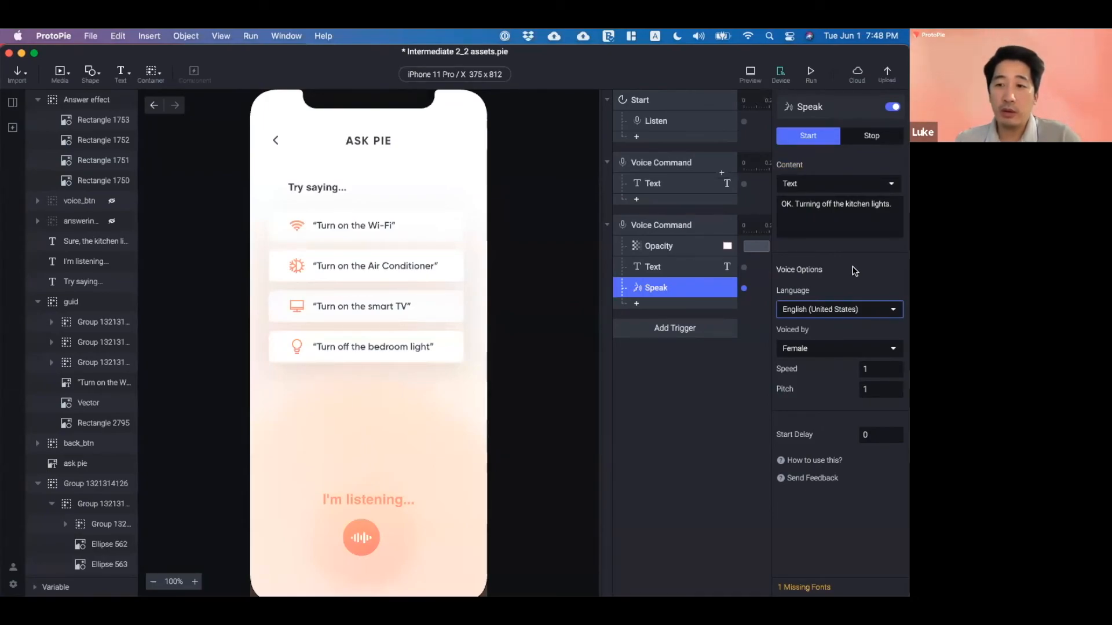
pyautogui.click(830, 350)
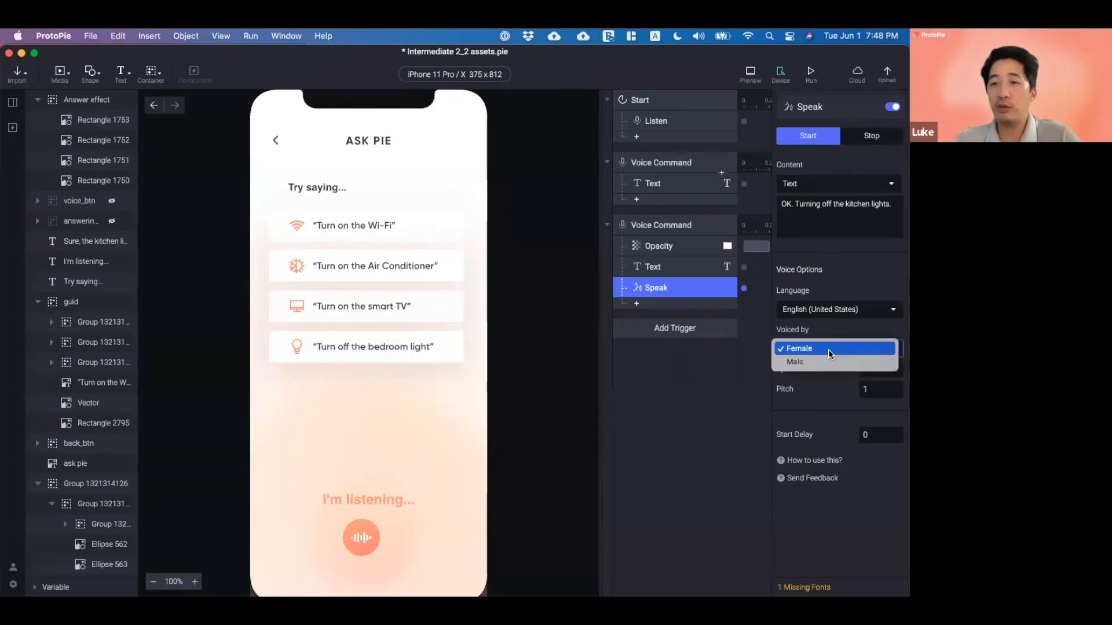
pyautogui.click(833, 349)
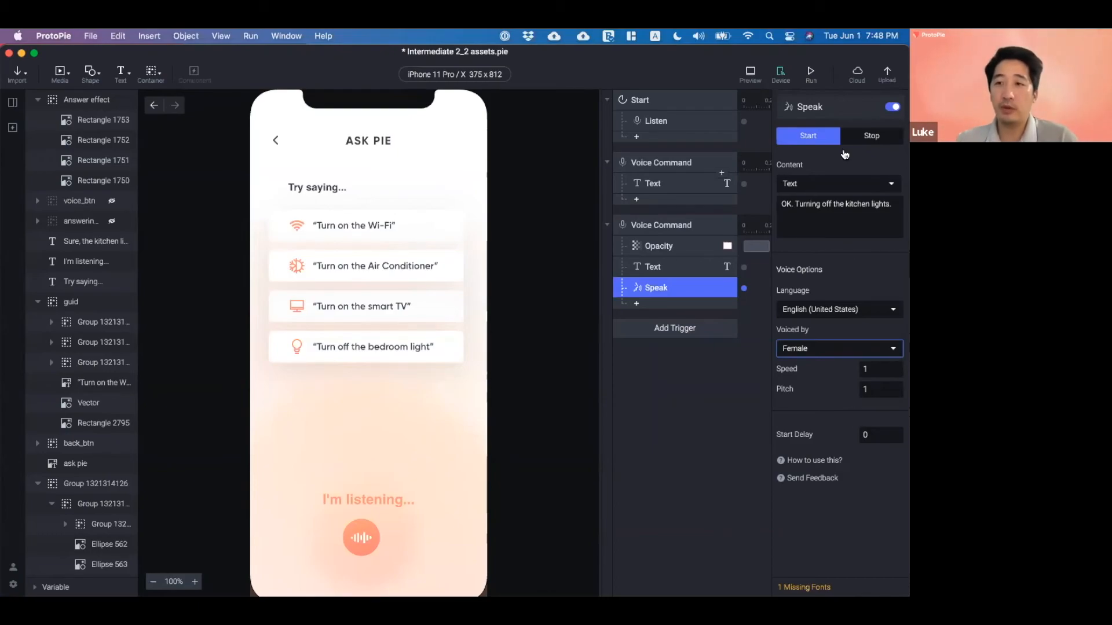
# - Preview the Voice scene and test the spoken reply with a voice command for turning off the kitchen lights
pyautogui.click(681, 71)
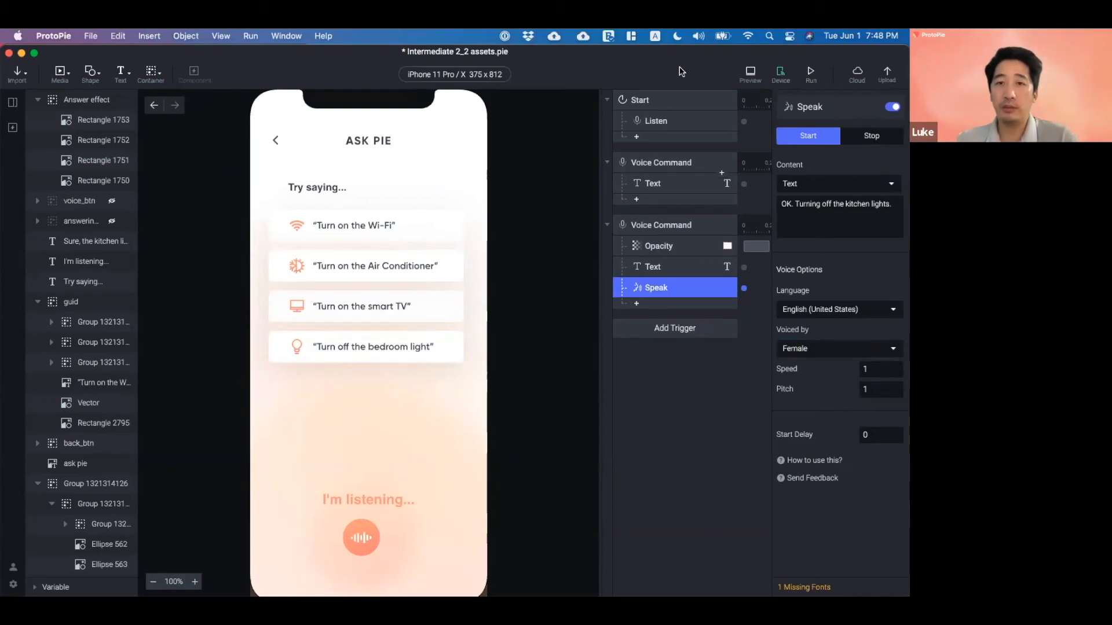
pyautogui.click(811, 72)
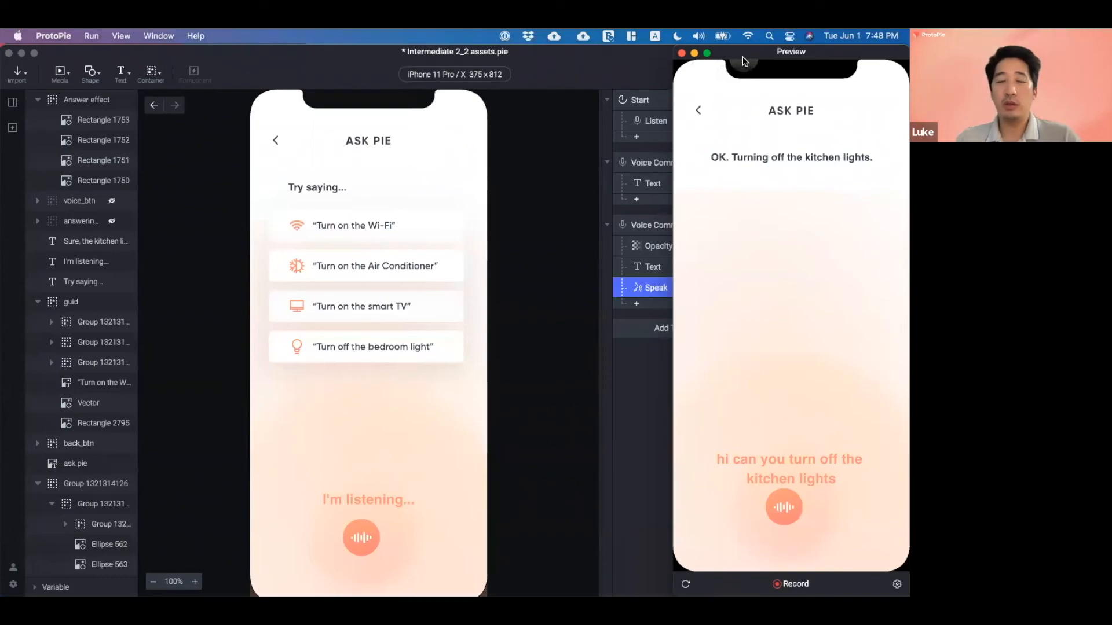
pyautogui.click(636, 69)
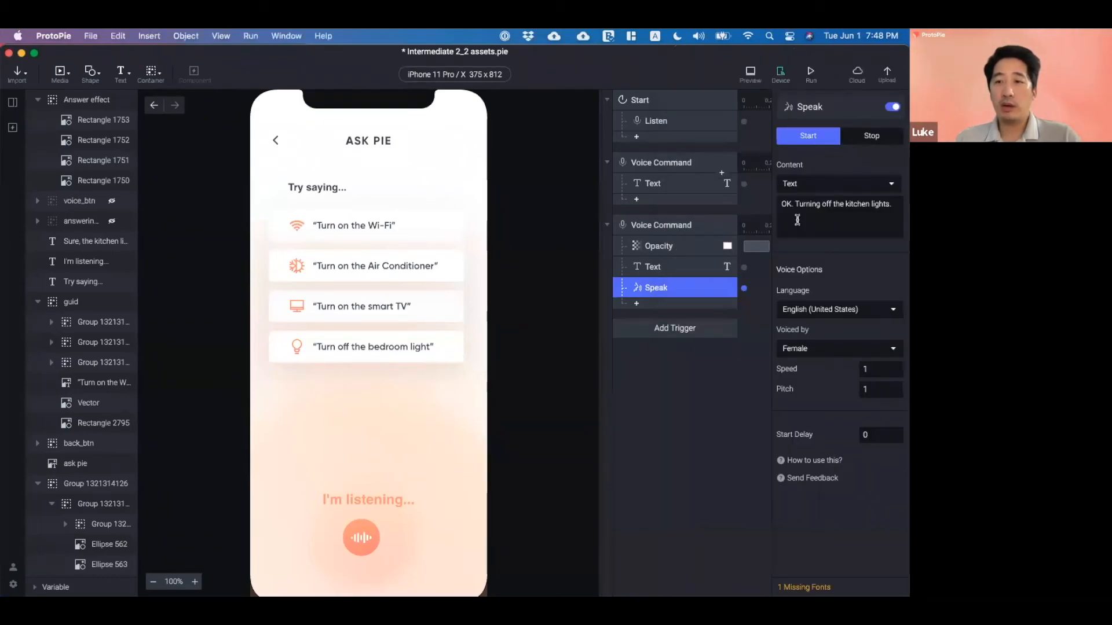
# - Change the Speak response's voice to Male, with a speed of 1.5 and a pitch of 1.2
pyautogui.click(842, 348)
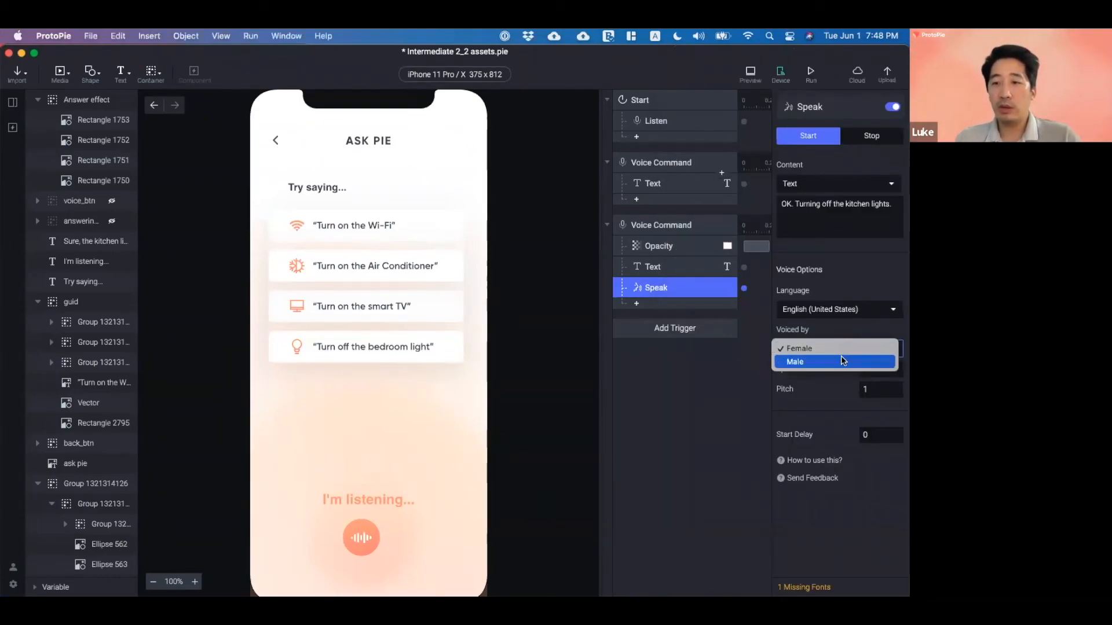
pyautogui.click(841, 360)
pyautogui.click(879, 373)
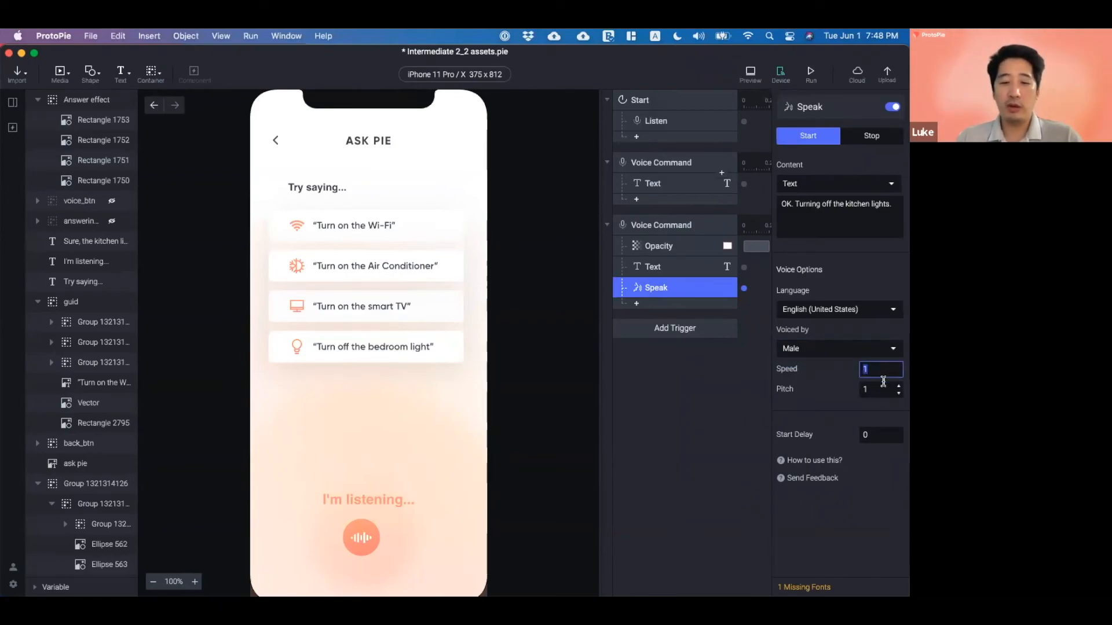
pyautogui.write('1.5')
pyautogui.press('Tab')
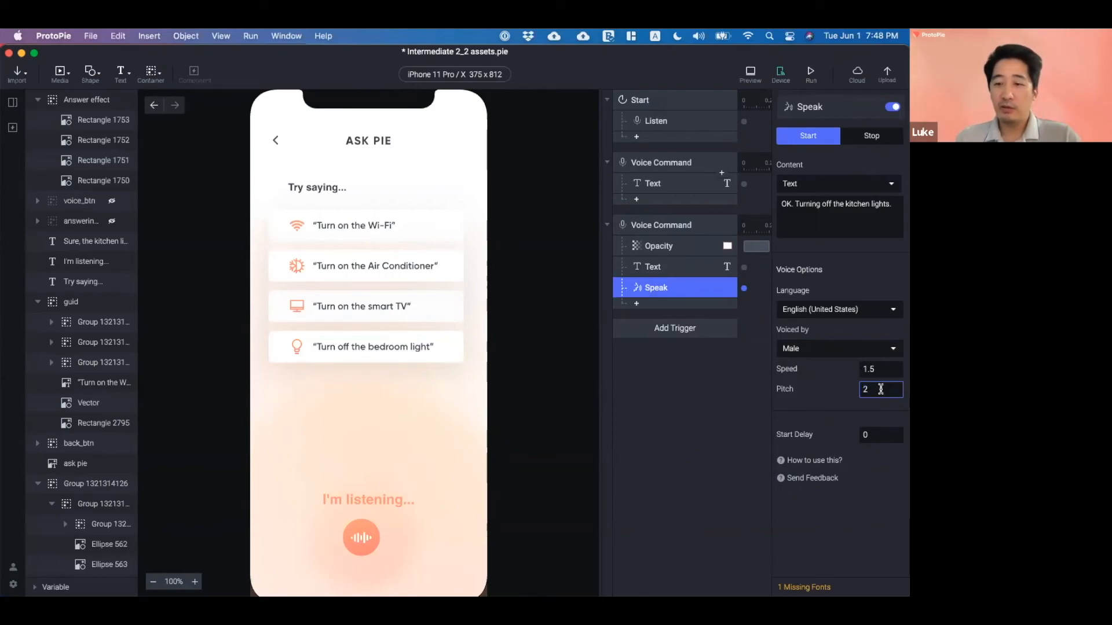
pyautogui.press('BackSpace')
pyautogui.write('1.2')
pyautogui.press('Tab')
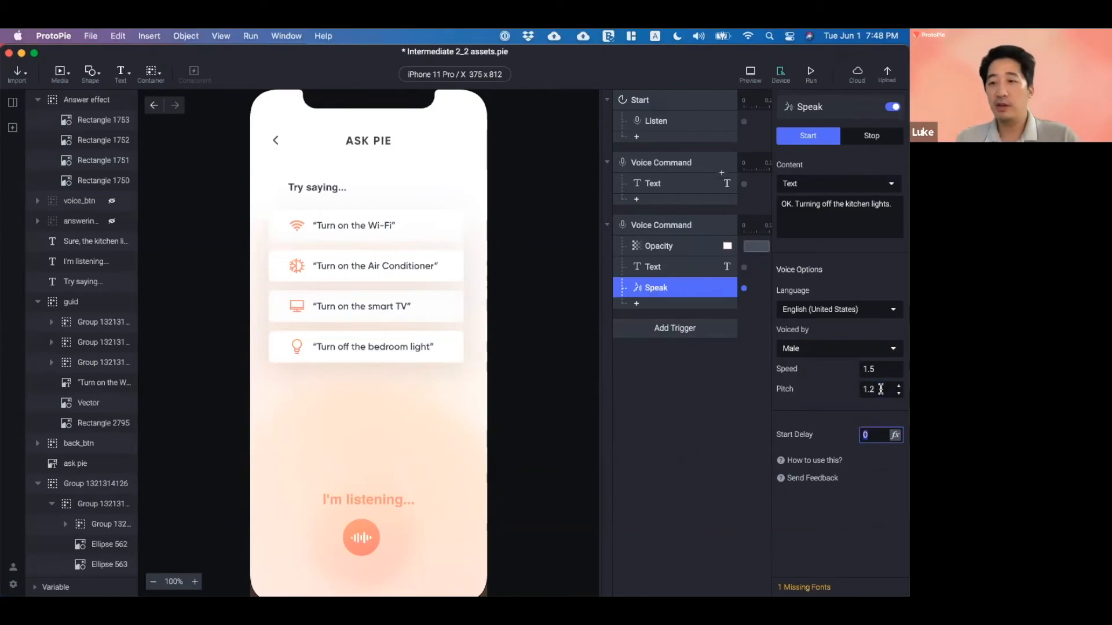
# - Preview the Voice scene again and test the male reply with the kitchen lights command
pyautogui.click(811, 74)
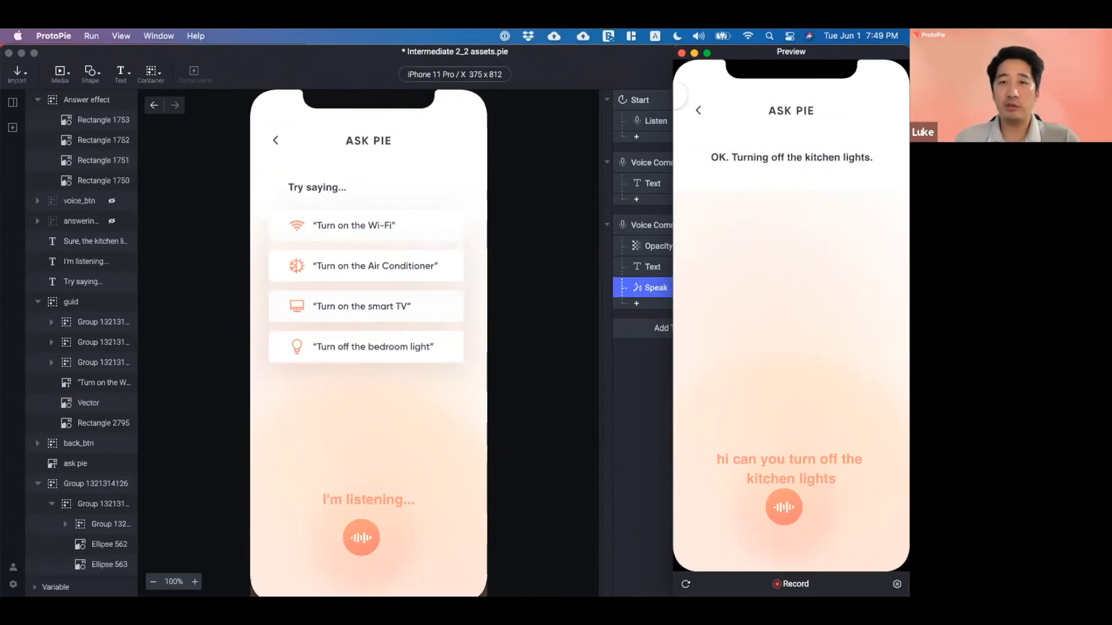
pyautogui.click(654, 84)
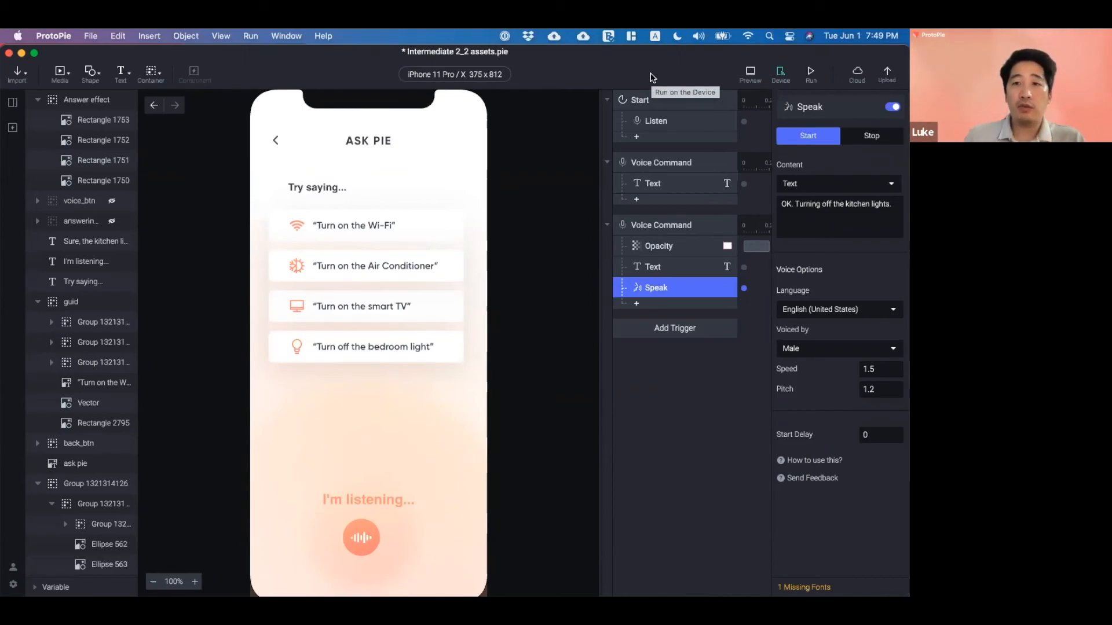
# - Compare the trigger point and command settings of the two Voice Command triggers
pyautogui.click(670, 224)
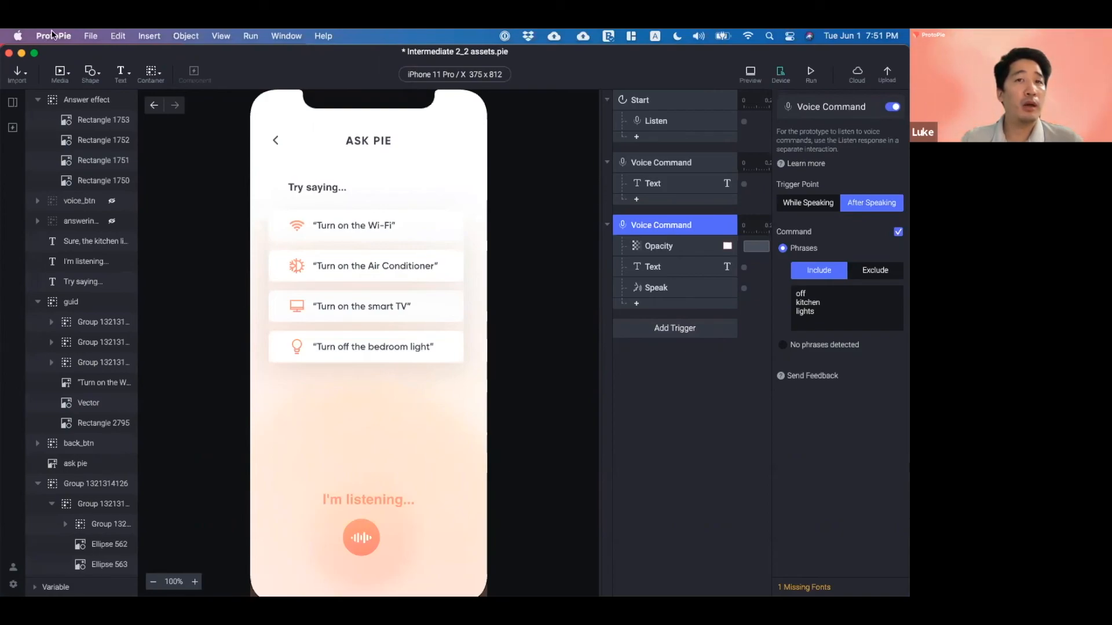
pyautogui.click(533, 171)
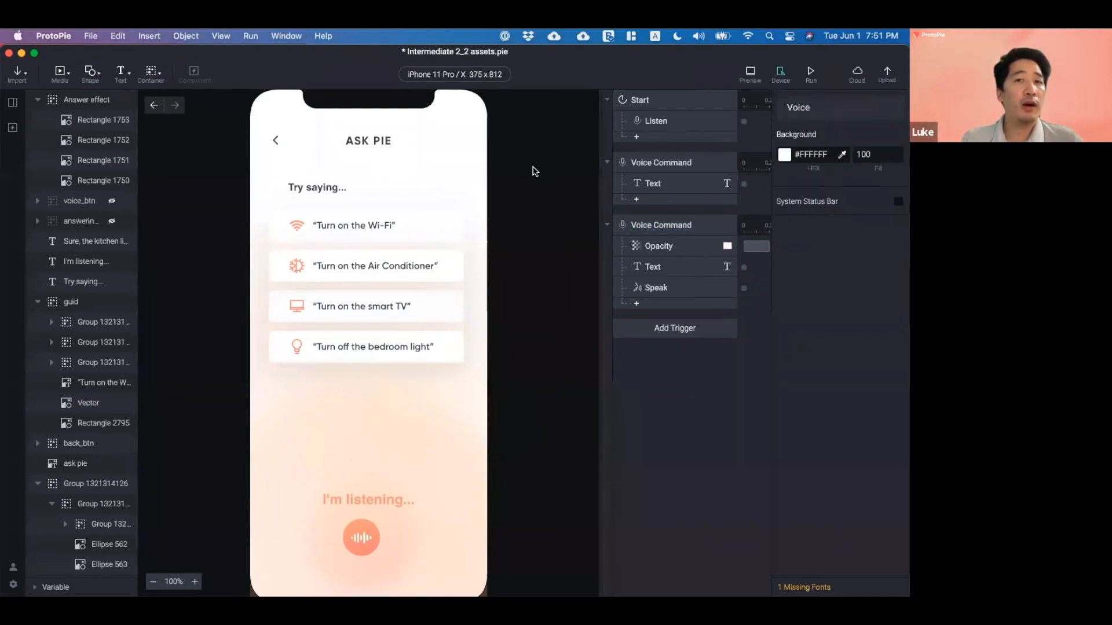
pyautogui.click(686, 164)
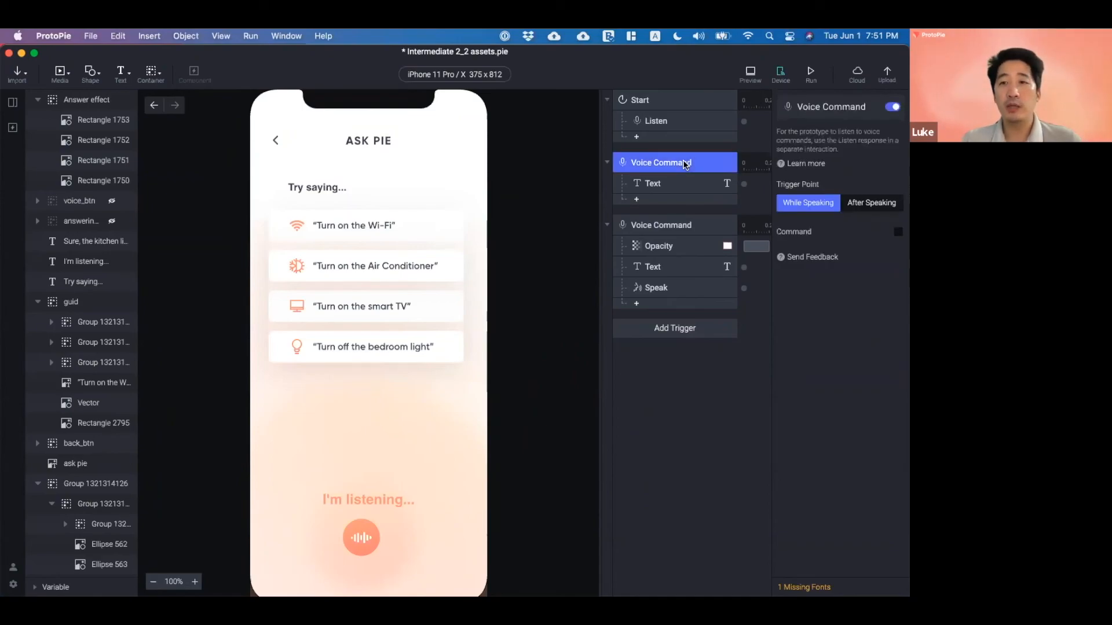
pyautogui.click(666, 225)
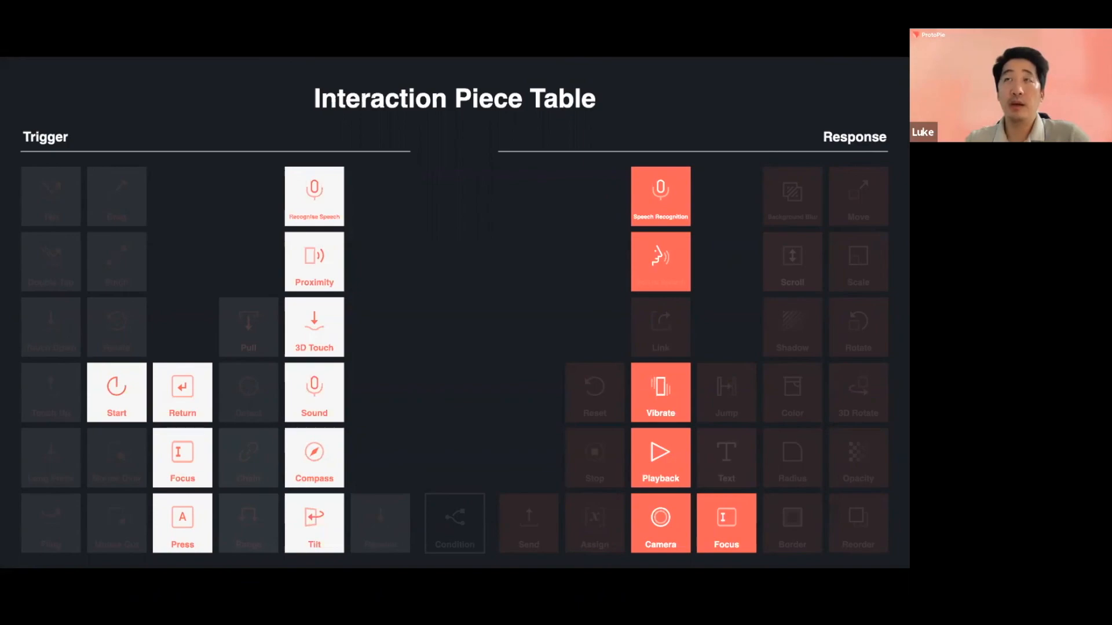
pyautogui.press('Right')
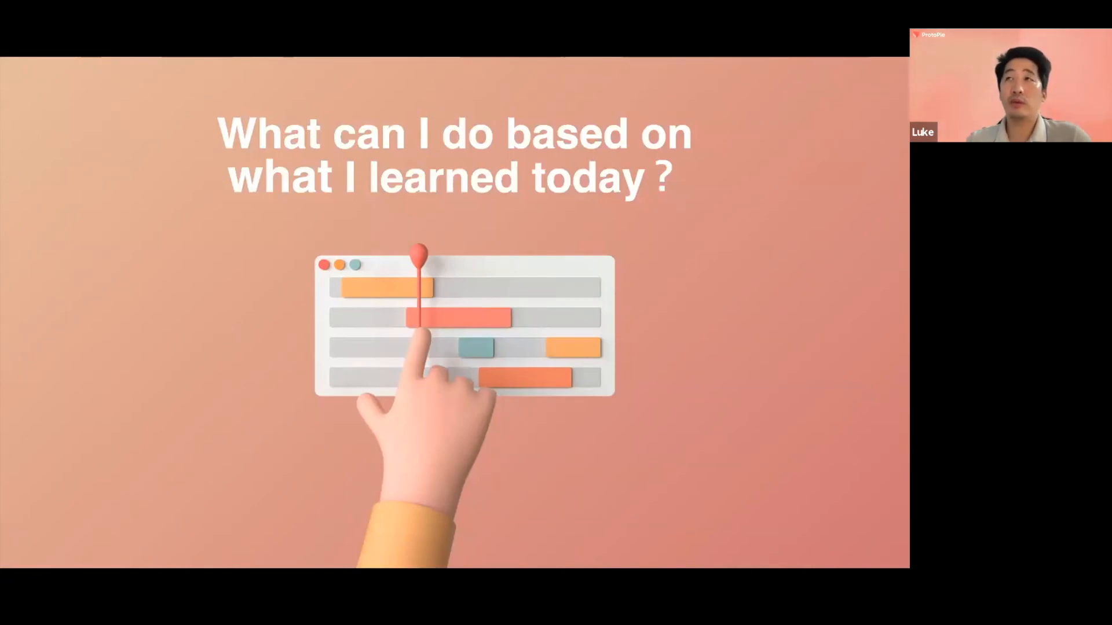
pyautogui.press('Right')
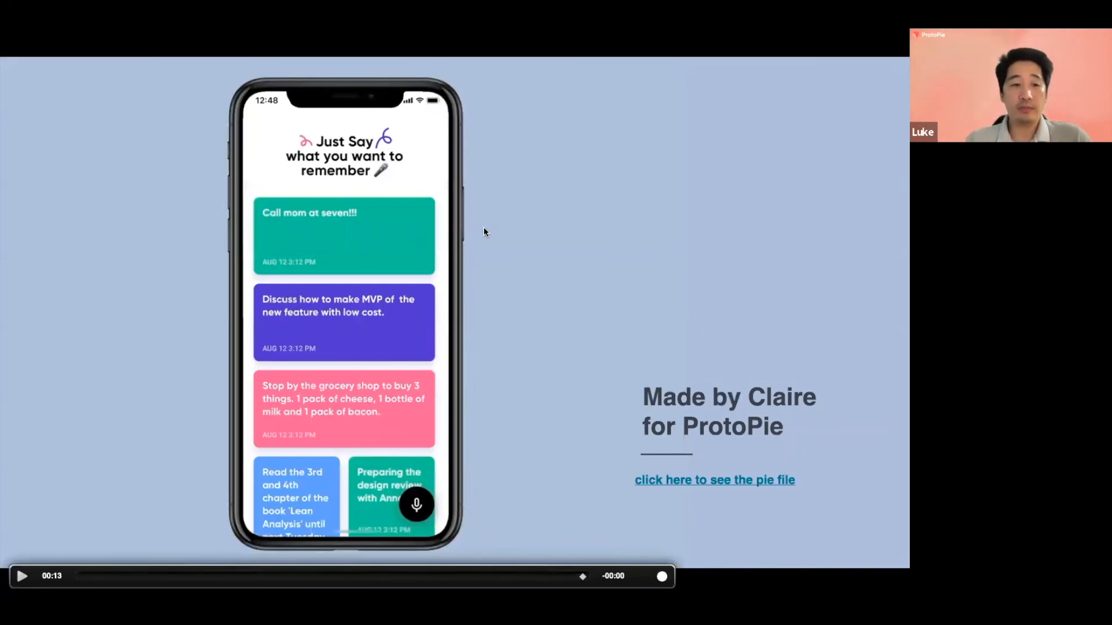
pyautogui.press('Right')
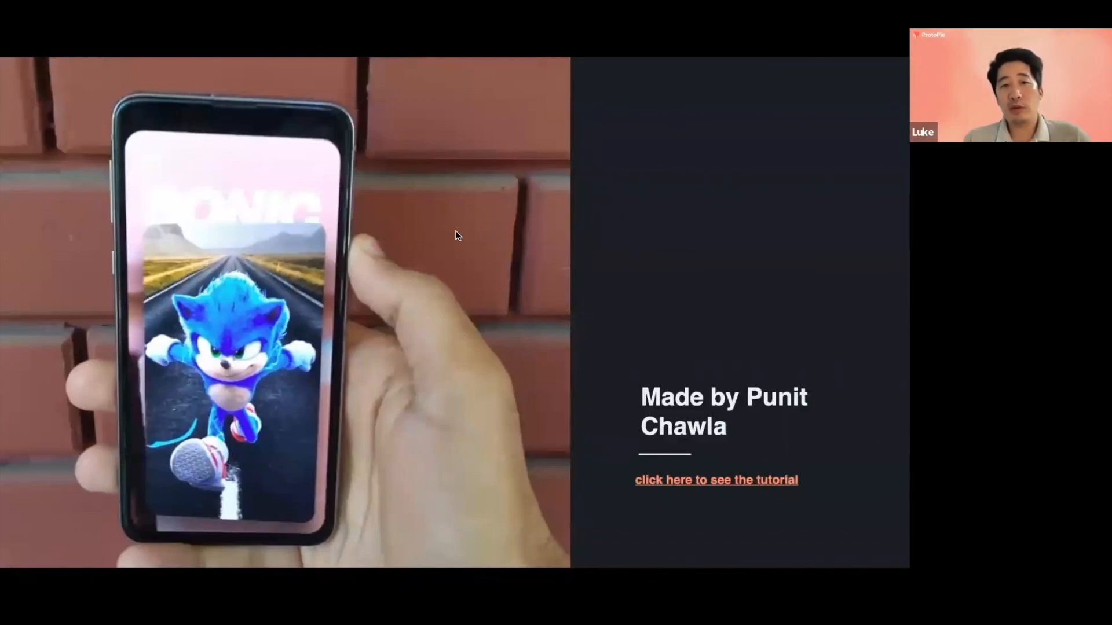
pyautogui.click(288, 274)
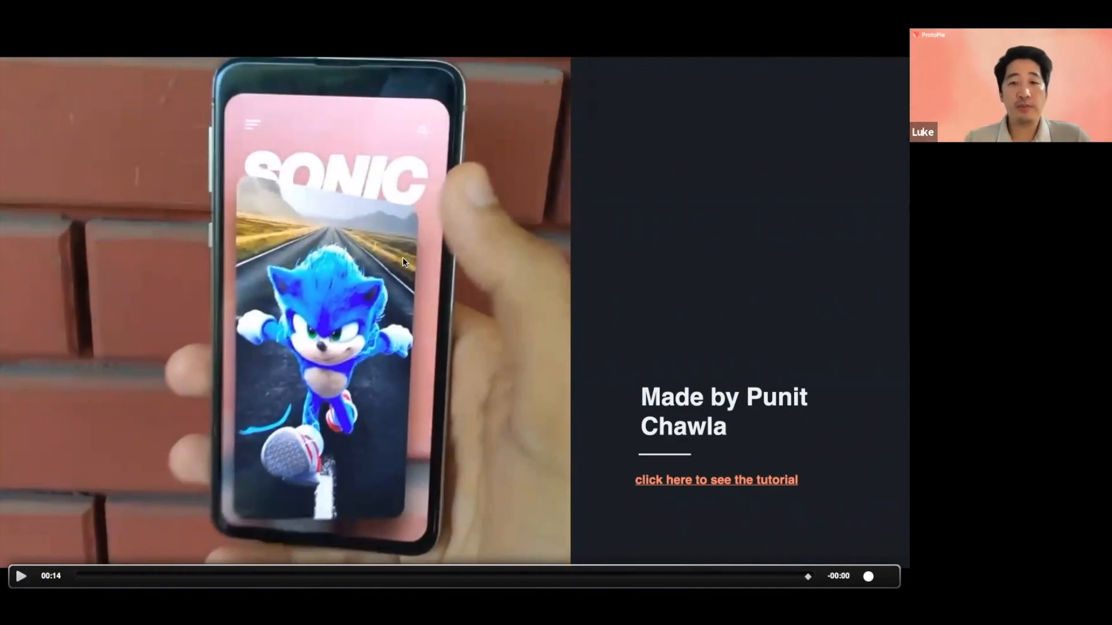
pyautogui.click(652, 248)
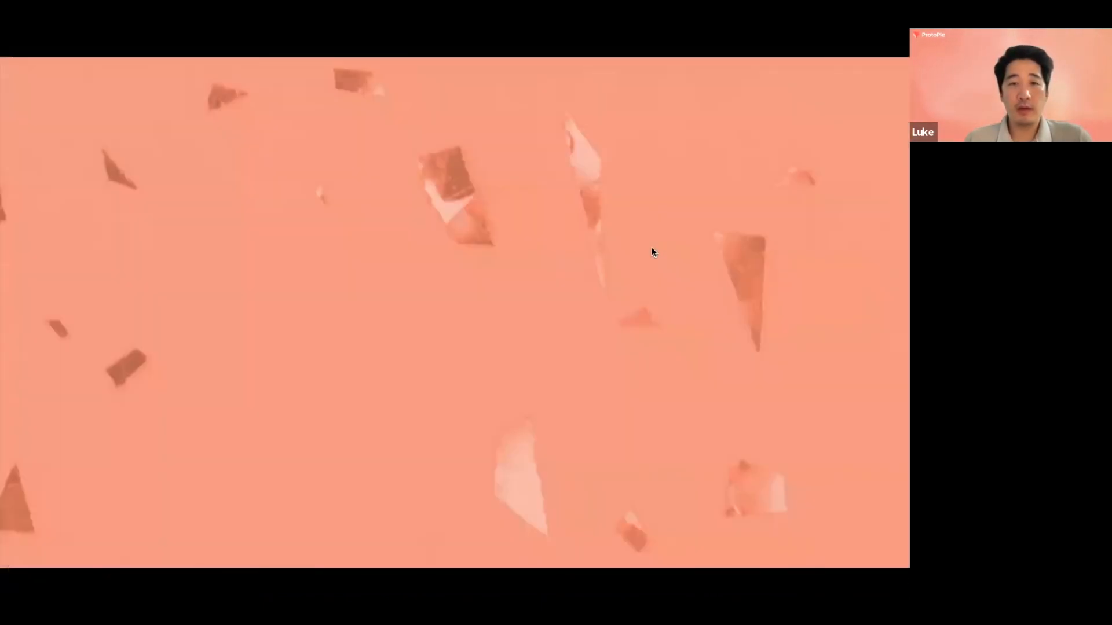